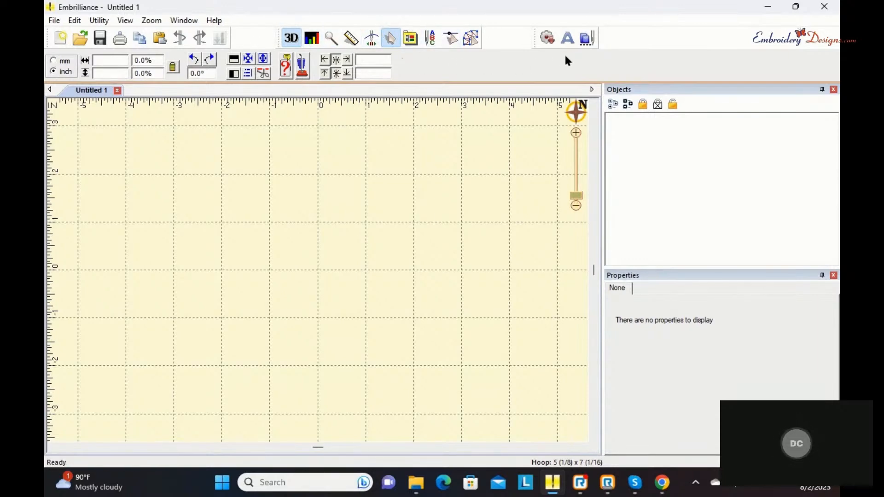
Switch to design creation mode and import the Heart with Paw image from the ArtWork folder
left_click(471, 40)
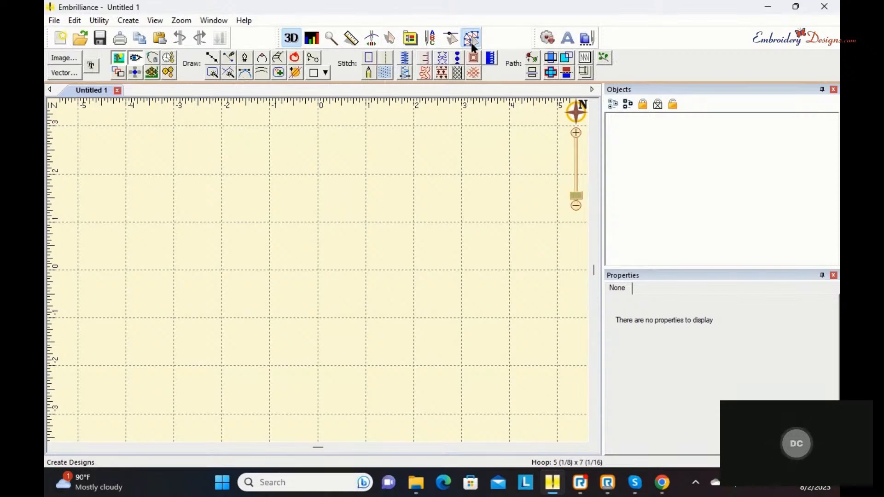
left_click(473, 42)
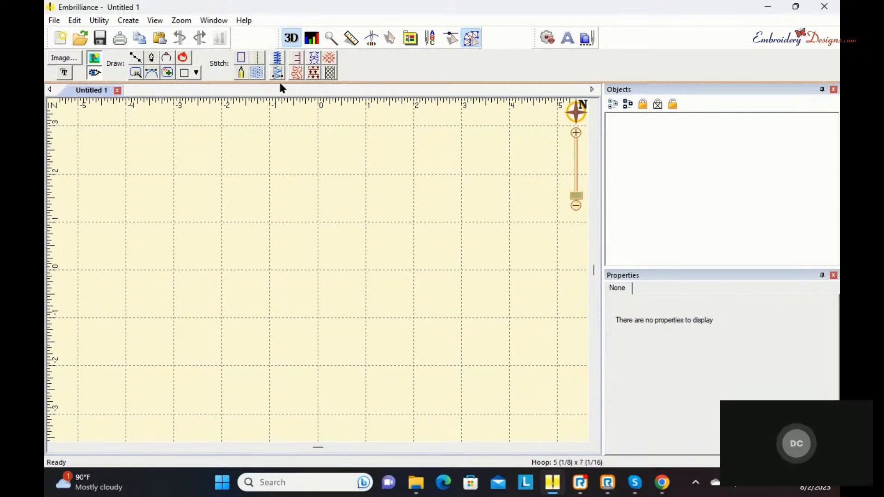
left_click(63, 61)
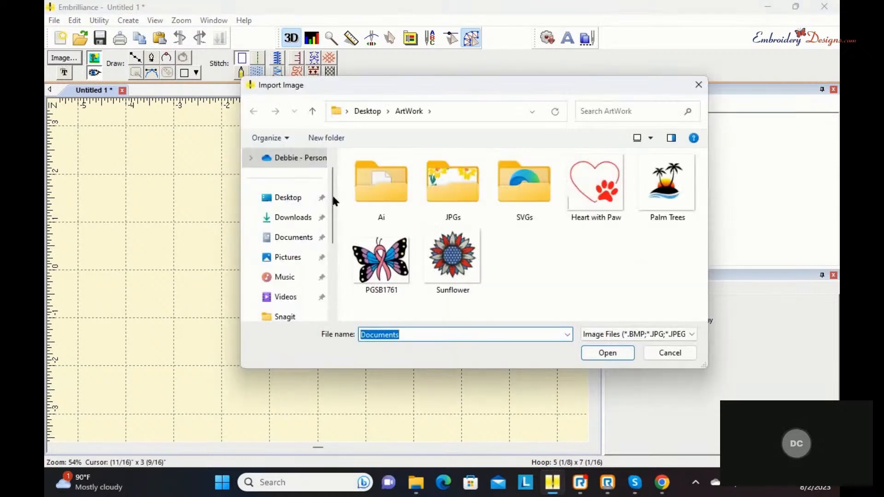
left_click(585, 174)
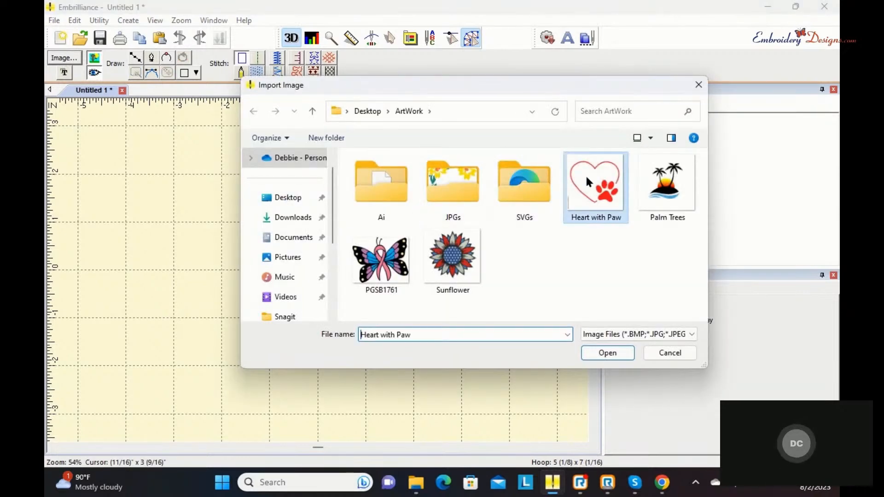
left_click(603, 357)
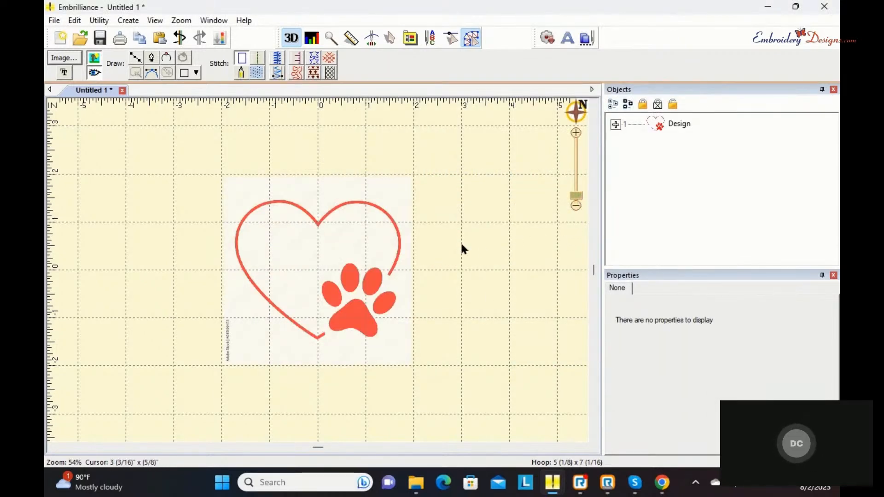
Trace the heart's left half with a line, from the short tail beside the paw through the bottom tip to the top notch
left_click(576, 190)
left_click_drag(587, 193, 589, 197)
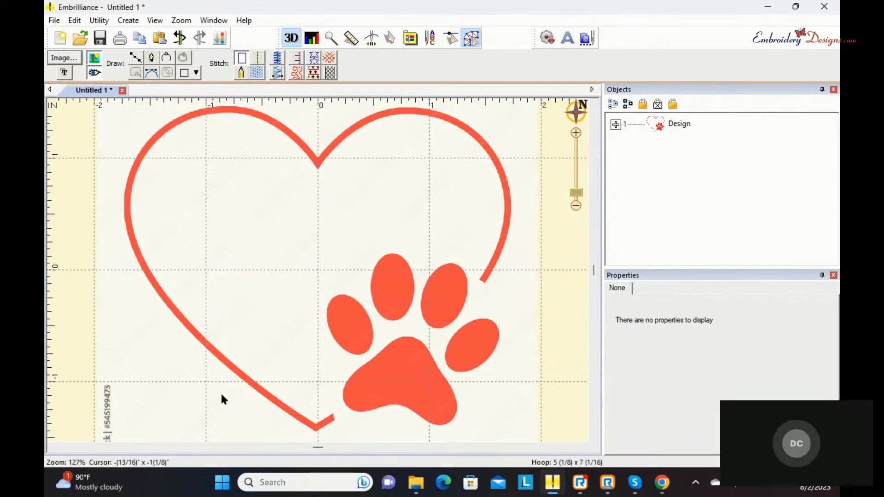
left_click(137, 59)
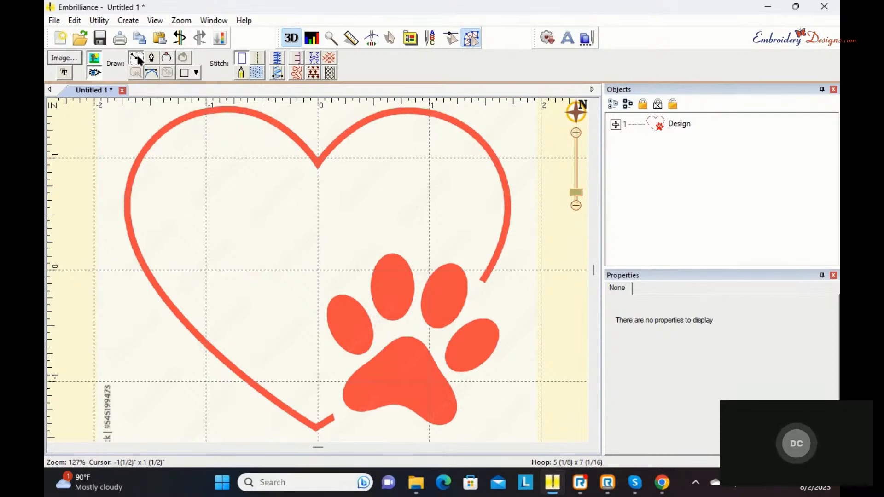
left_click(333, 418)
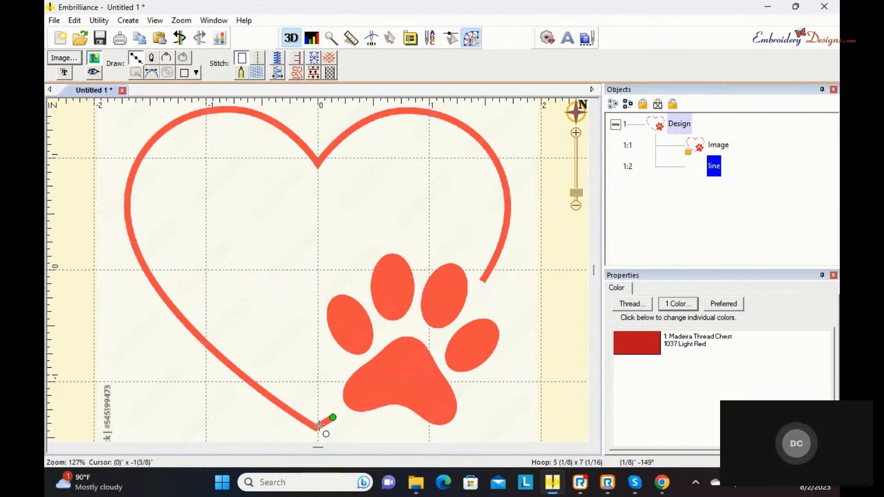
left_click(316, 427)
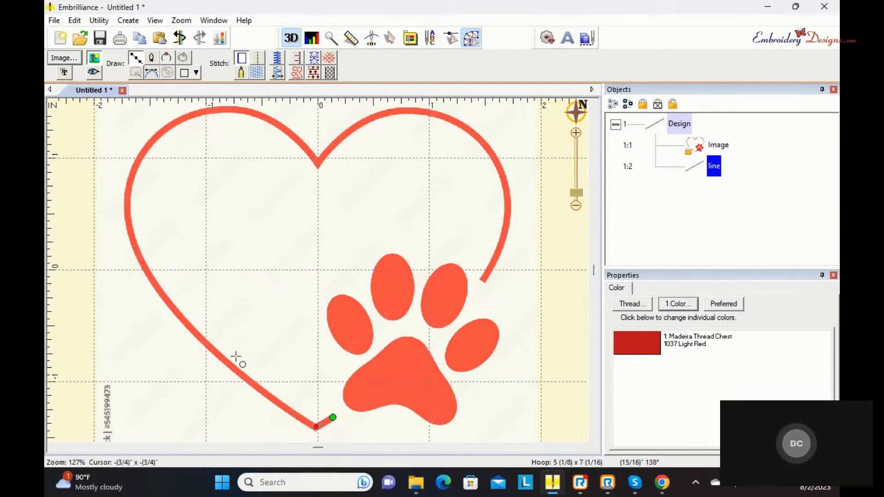
right_click(169, 305)
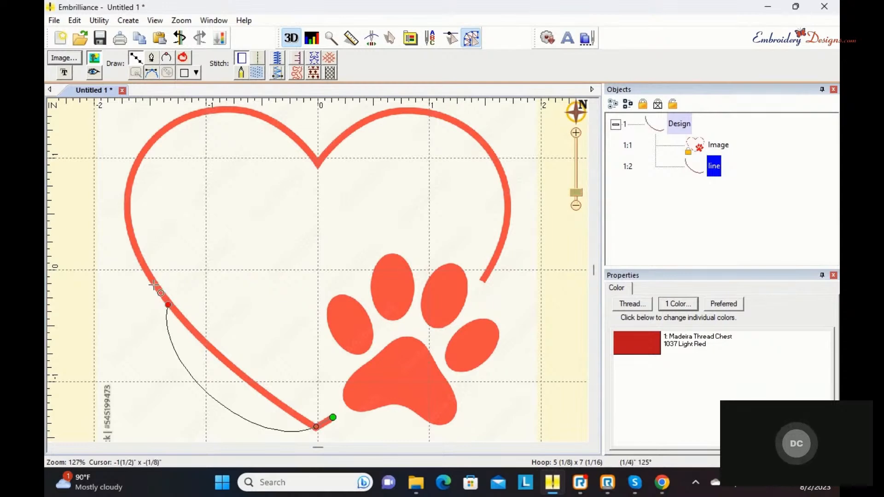
right_click(143, 153)
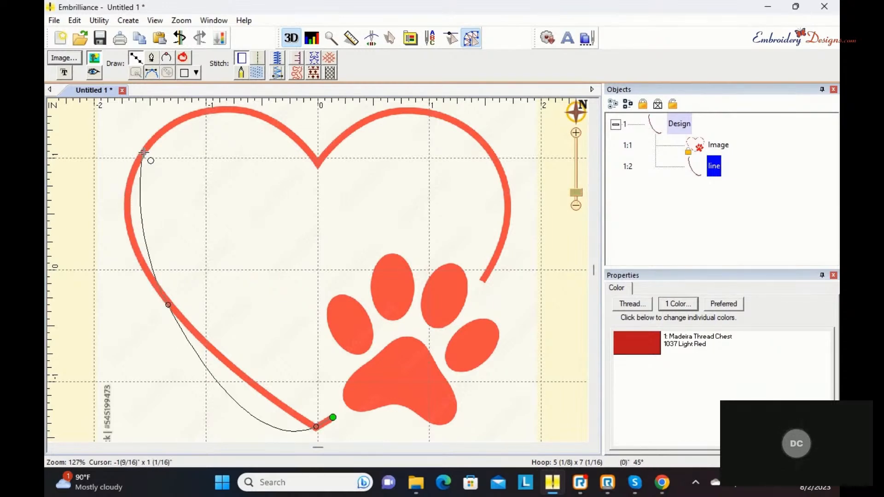
scroll(230, 107, "up", 3)
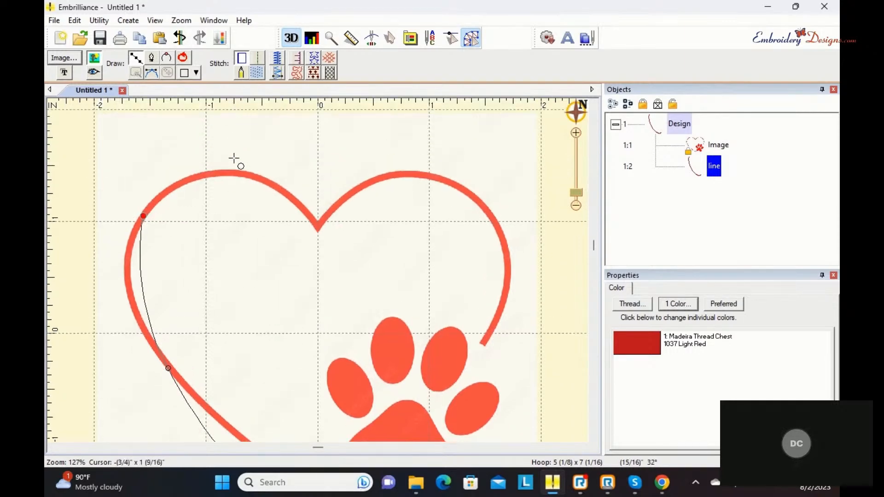
right_click(235, 173)
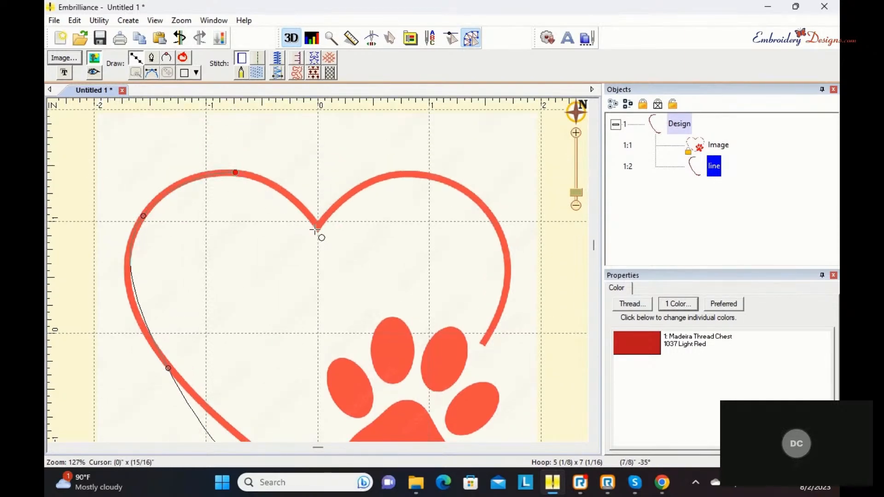
left_click(318, 227)
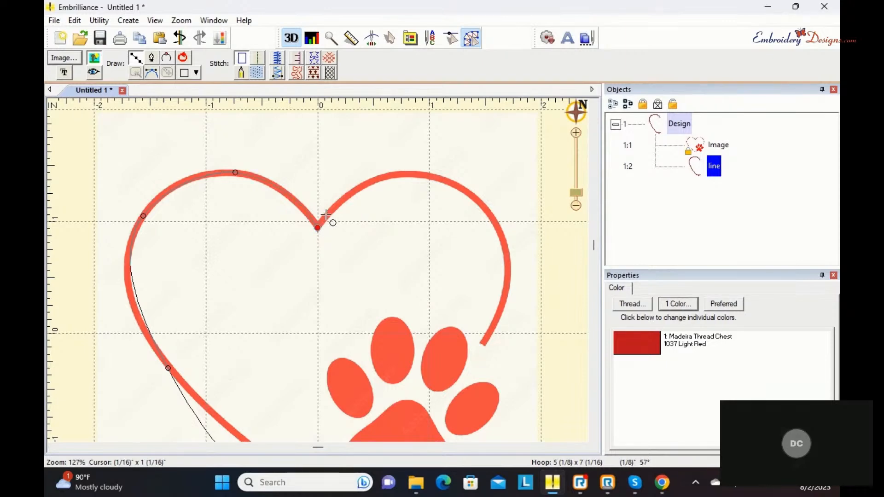
Continue the line from the notch around the heart's right lobe to its open end above the paw, and finish it
left_click(393, 173)
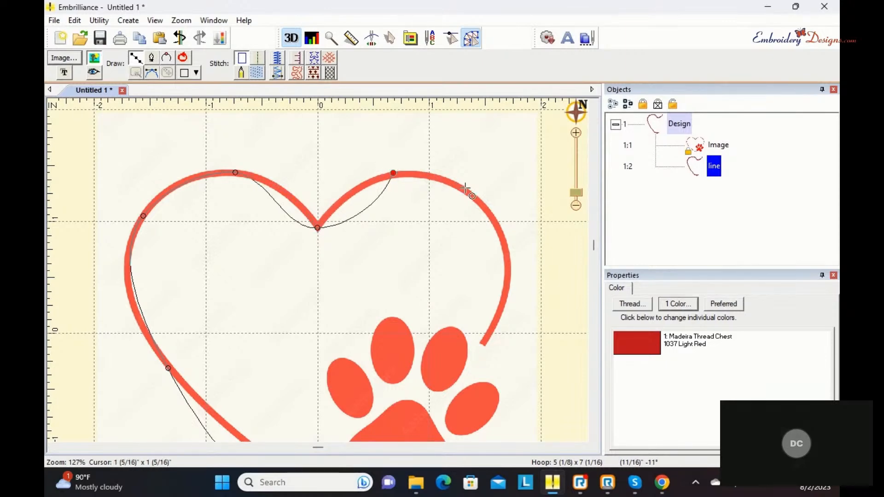
left_click(498, 224)
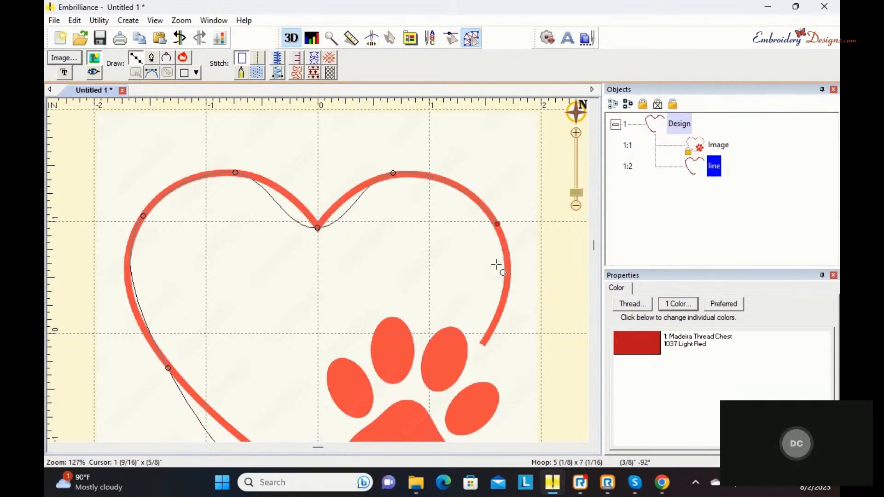
left_click(483, 345)
key("Return")
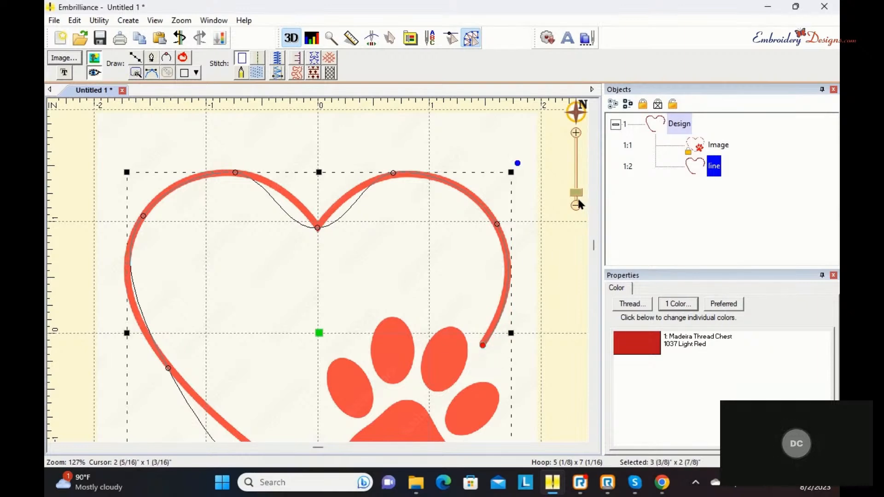
Convert the line's point at the heart's bottom tip to a cusp
scroll(578, 242, "down", 1)
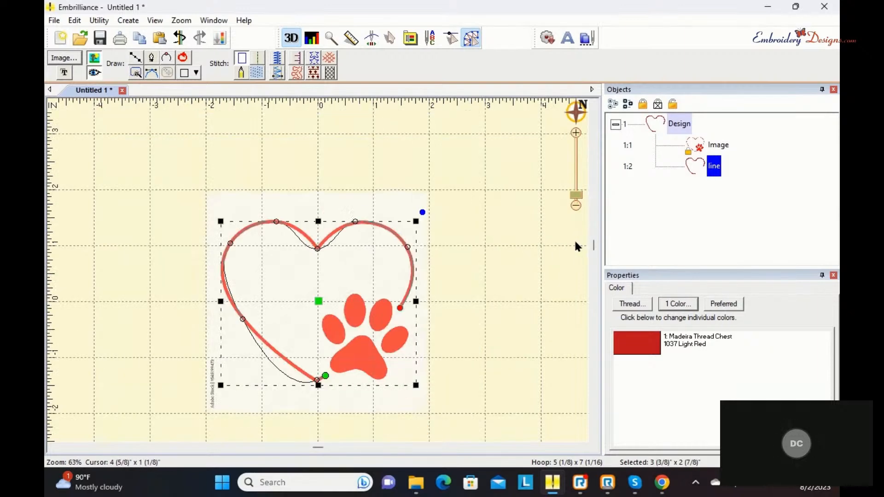
scroll(575, 246, "up", 1)
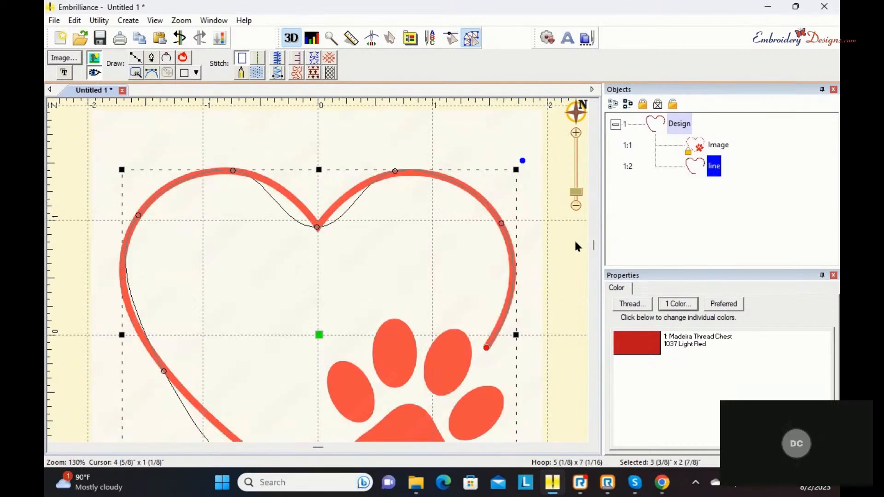
left_click_drag(593, 242, 596, 270)
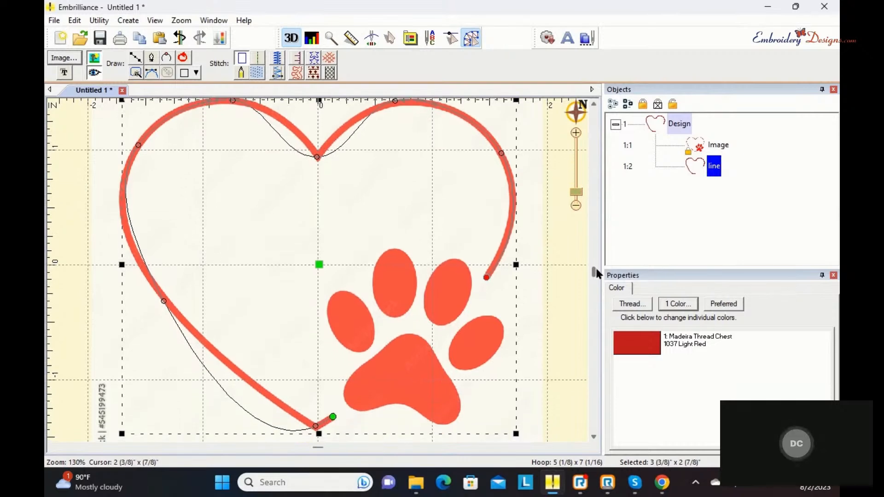
right_click(317, 429)
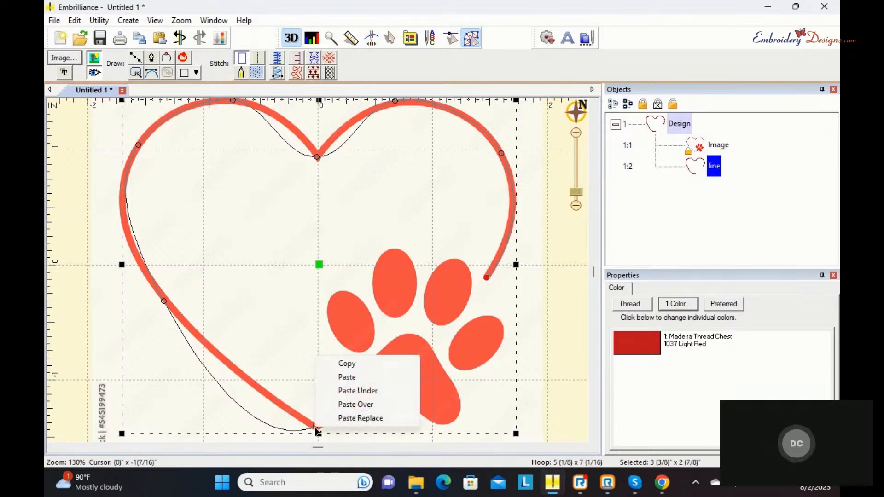
left_click(293, 353)
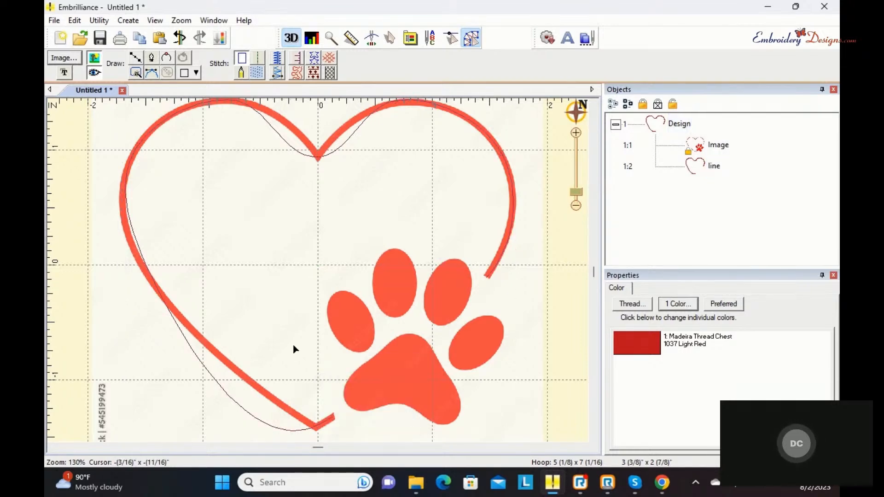
left_click(319, 429)
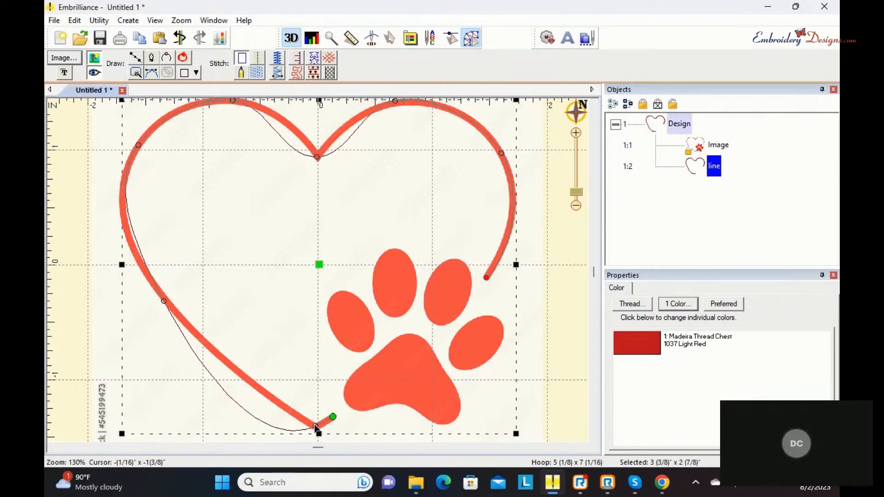
left_click(316, 427)
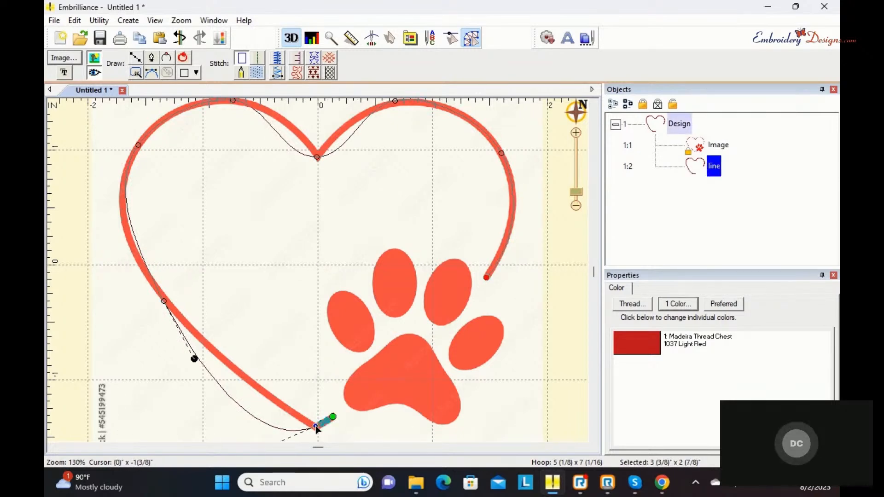
right_click(316, 427)
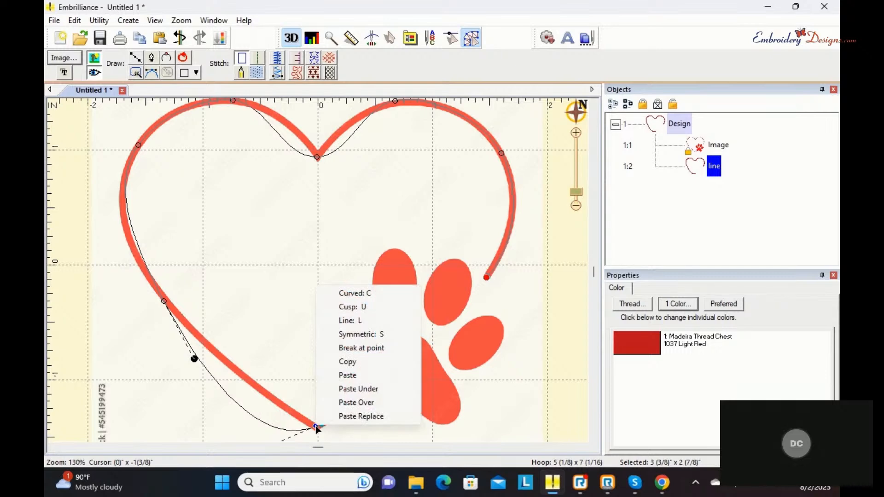
left_click(352, 307)
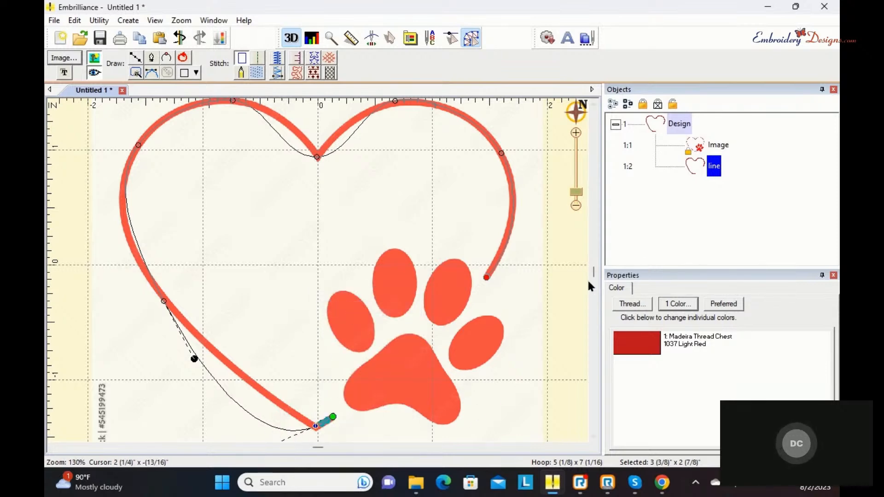
Adjust both curve handles between the bottom tip and the lower left point so the line follows the artwork
scroll(592, 270, "down", 3)
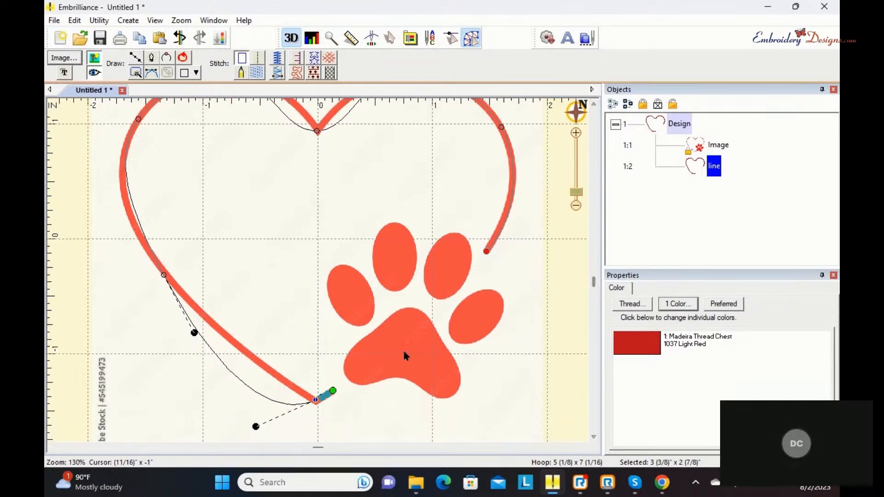
left_click_drag(256, 427, 284, 384)
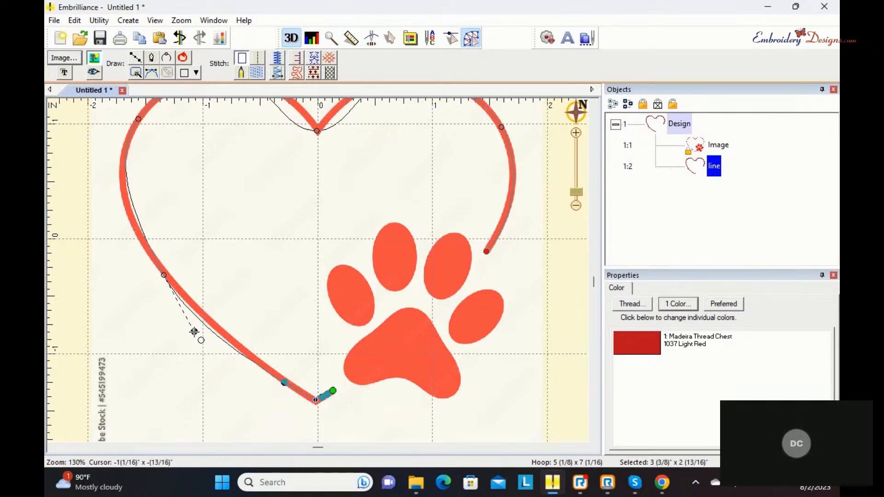
left_click_drag(195, 333, 200, 330)
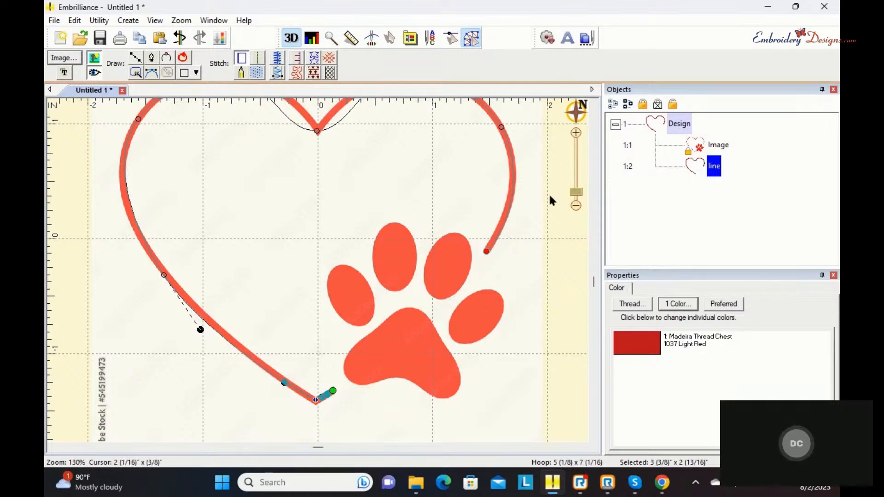
Select the line's point at the heart's top notch, lengthen its right handle slightly and nudge the point onto the notch
left_click(595, 106)
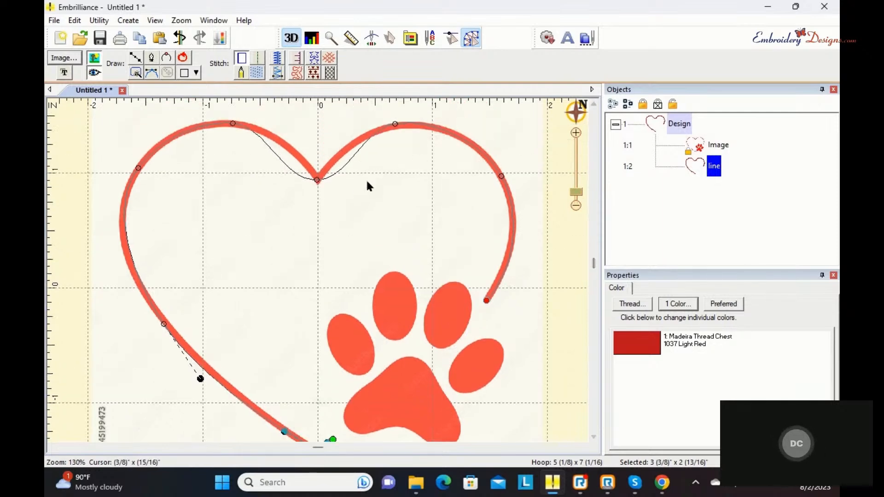
left_click(317, 181)
right_click(317, 182)
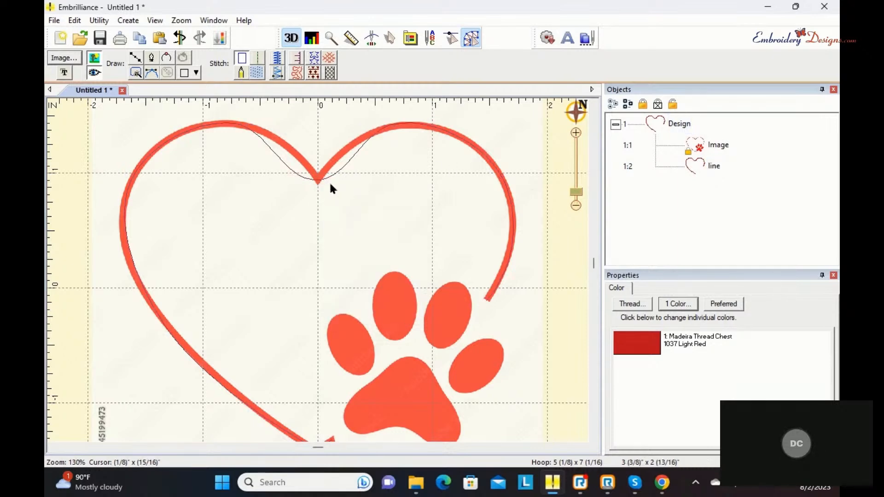
left_click(317, 180)
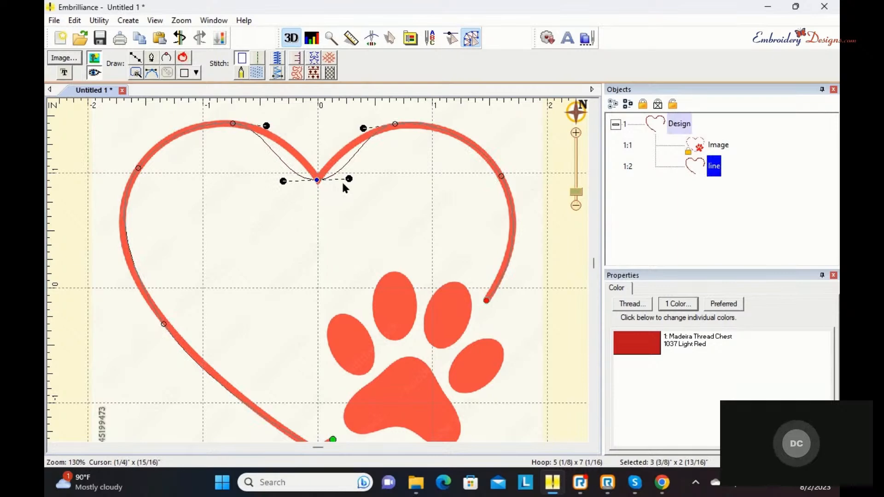
mouse_move(351, 179)
left_mouse_down()
mouse_move(369, 171)
mouse_move(354, 180)
left_mouse_up()
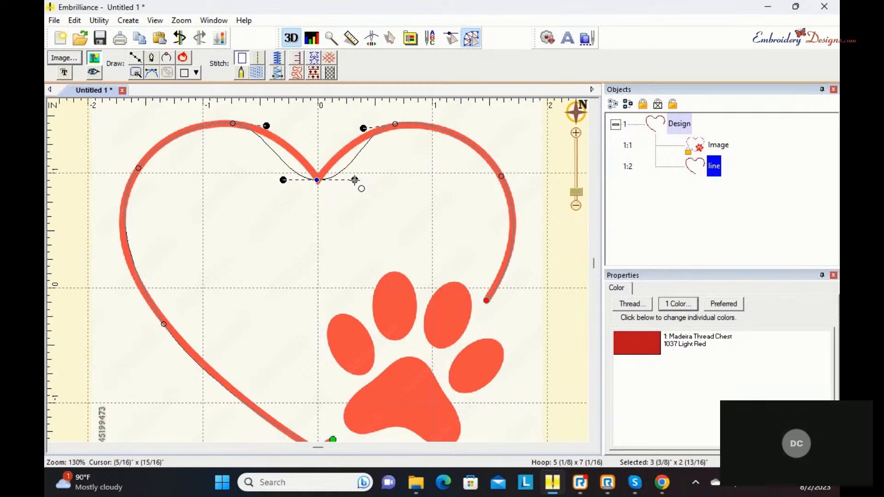
left_click_drag(322, 182, 324, 180)
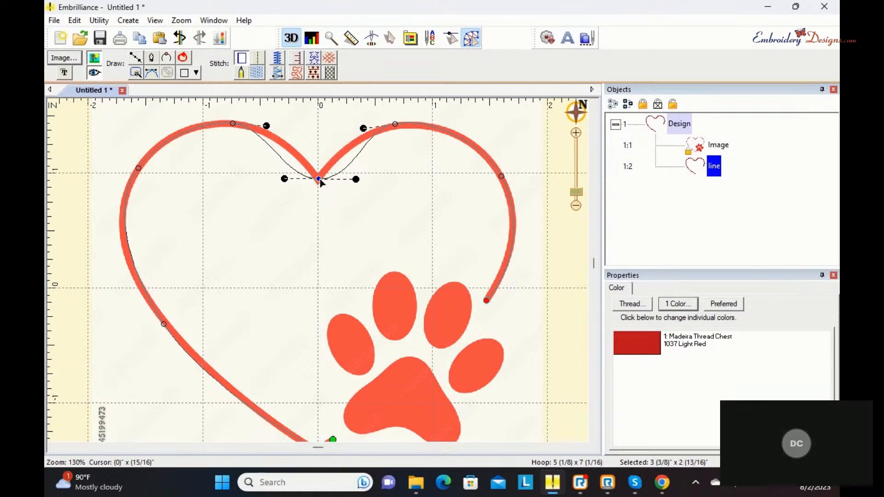
Make the top notch point symmetric and shorten its handles
right_click(320, 180)
left_click(346, 227)
mouse_move(356, 180)
left_mouse_down()
mouse_move(401, 178)
mouse_move(318, 180)
mouse_move(346, 181)
left_mouse_up()
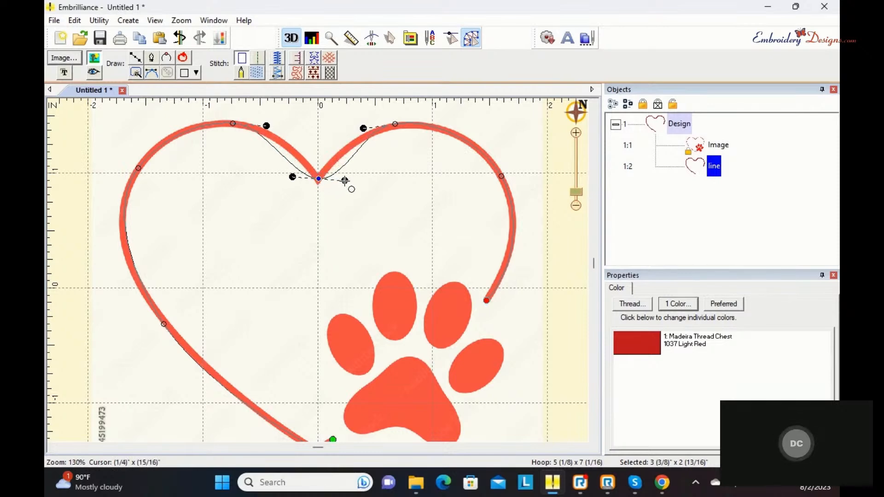
Convert the line's point at the heart's top notch to a cusp and angle both handles upward along the artwork's edges
right_click(319, 180)
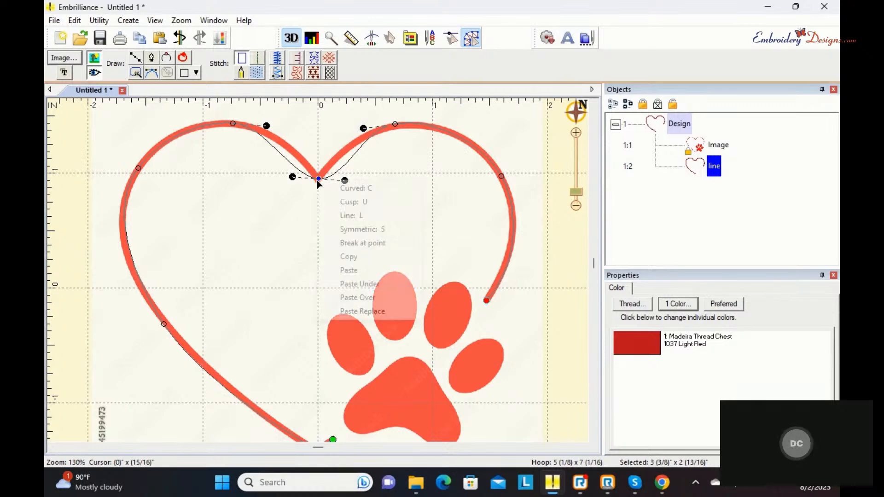
left_click(339, 203)
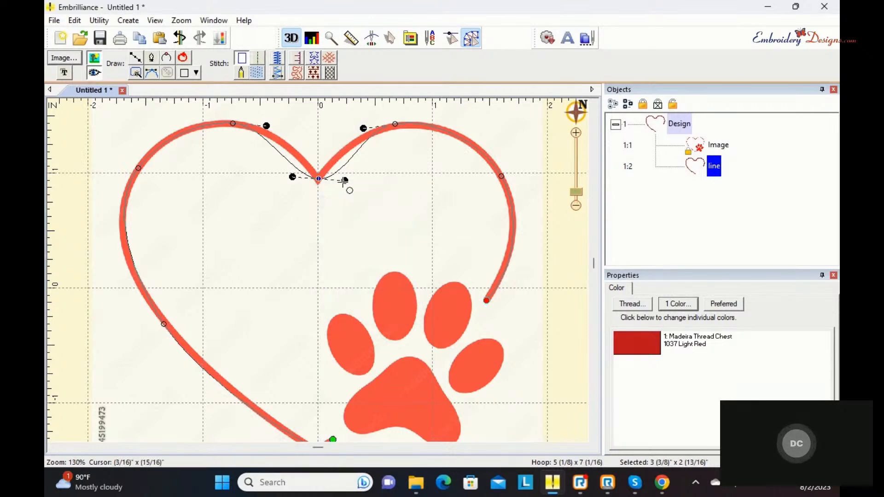
left_click_drag(346, 180, 338, 153)
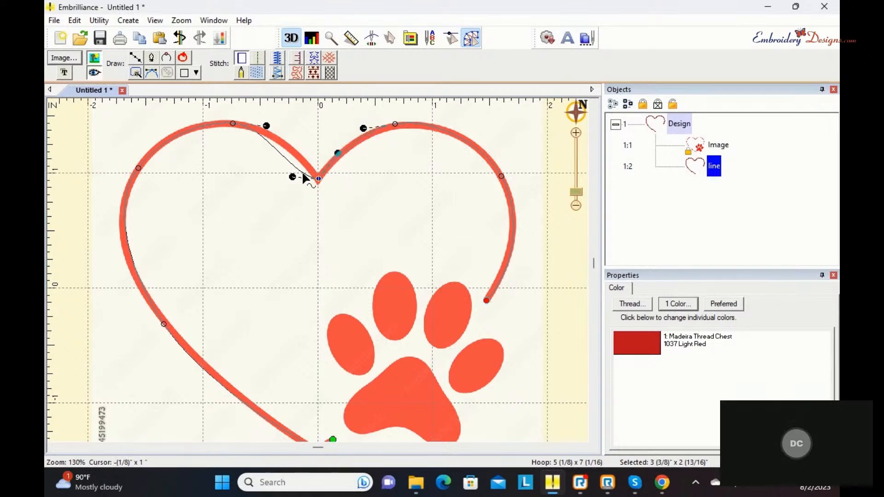
left_click_drag(293, 177, 303, 153)
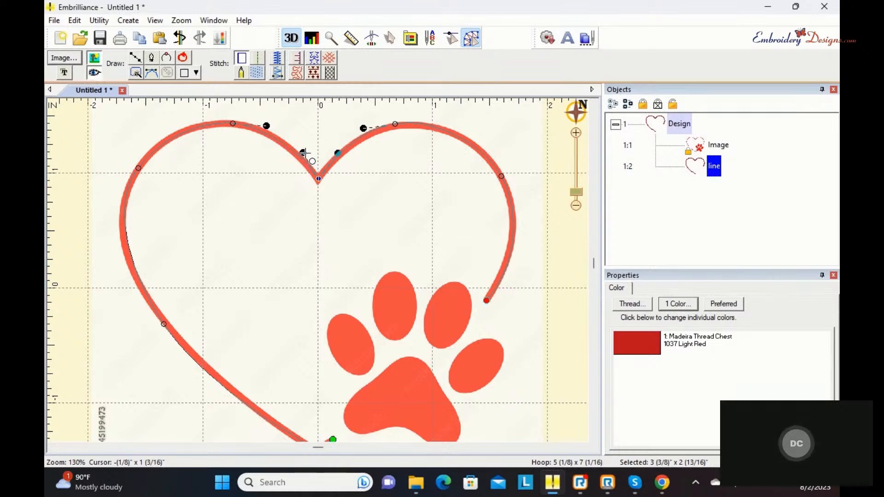
Convert the heart line to a satin border with a width of 3.0 mm and deselect it
left_click(278, 60)
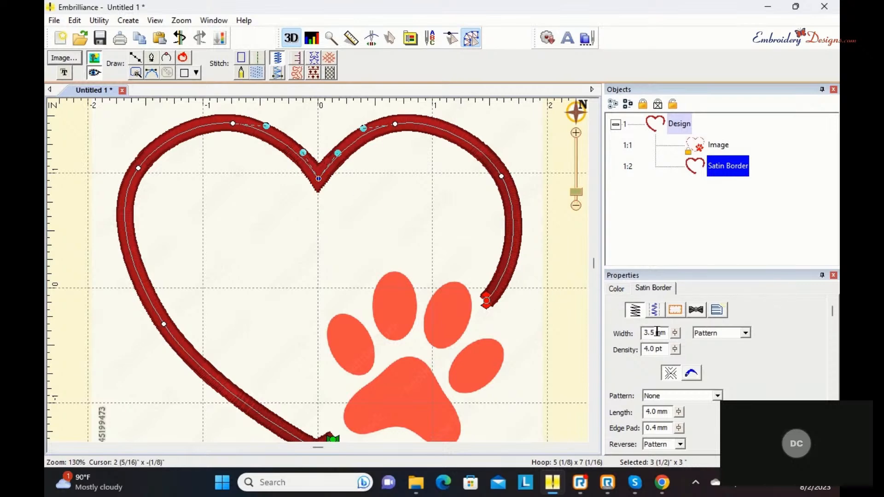
left_click_drag(675, 333, 676, 381)
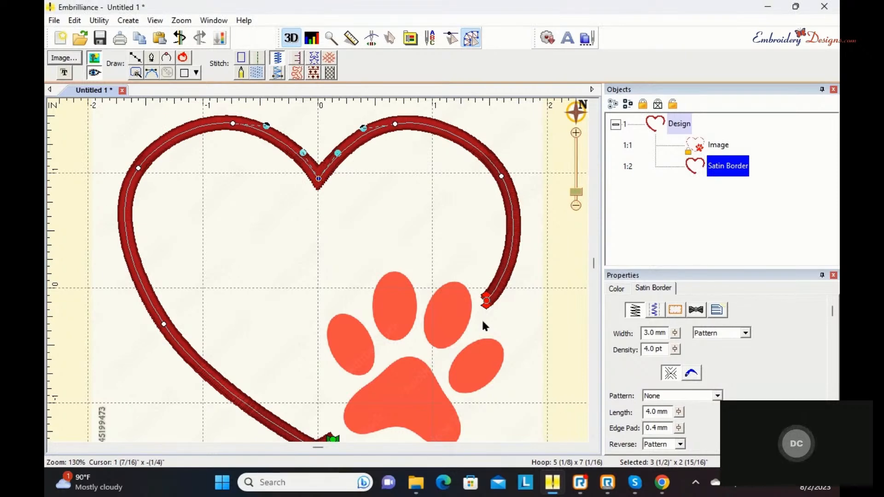
left_click(545, 164)
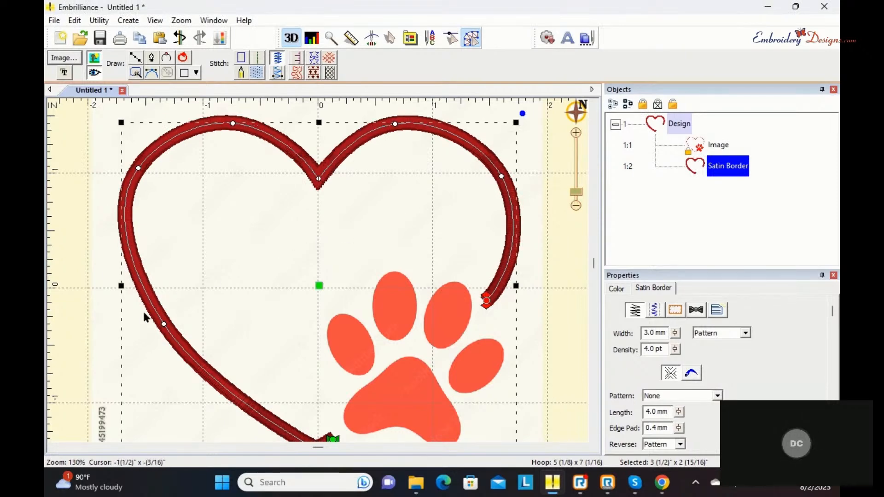
left_click(76, 338)
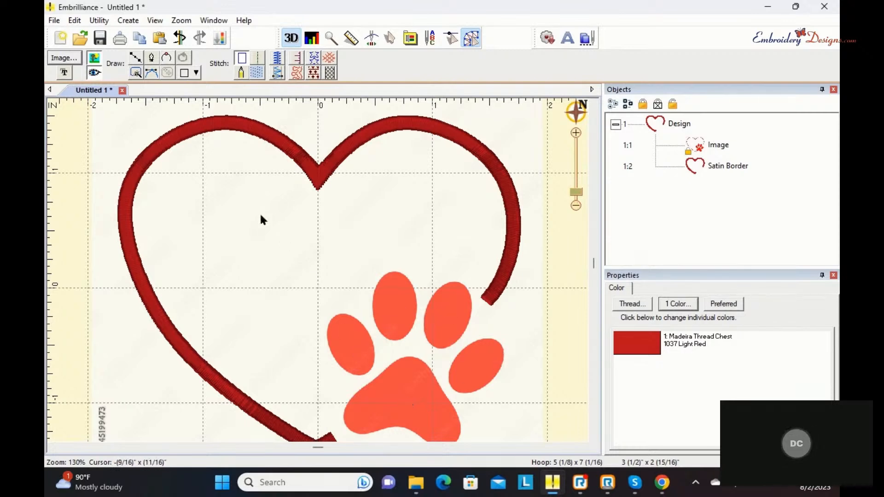
Trace the paw's main pad and its four toes from the image with the magic wand at sensitivity 30
left_click(136, 73)
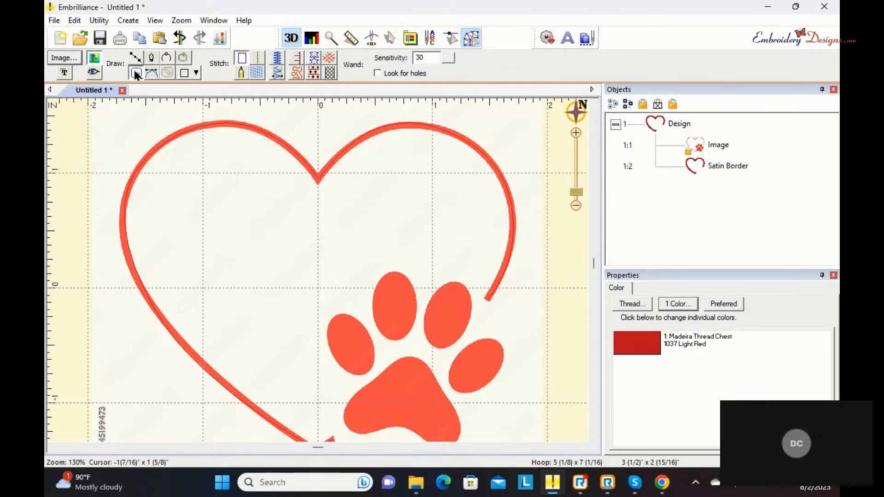
left_click(410, 403)
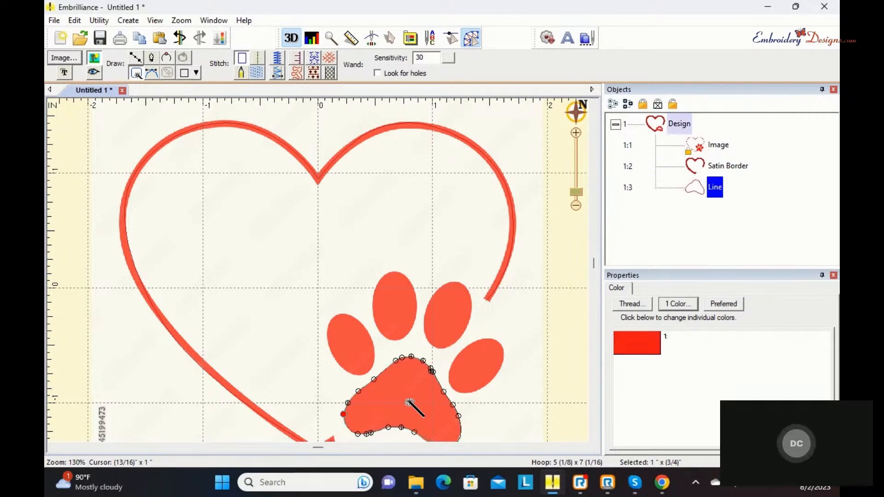
left_click(347, 345)
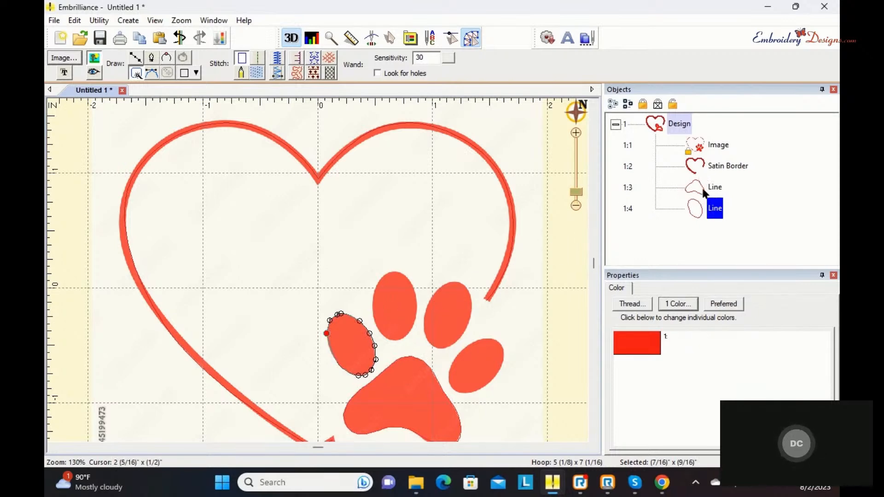
left_click(393, 305)
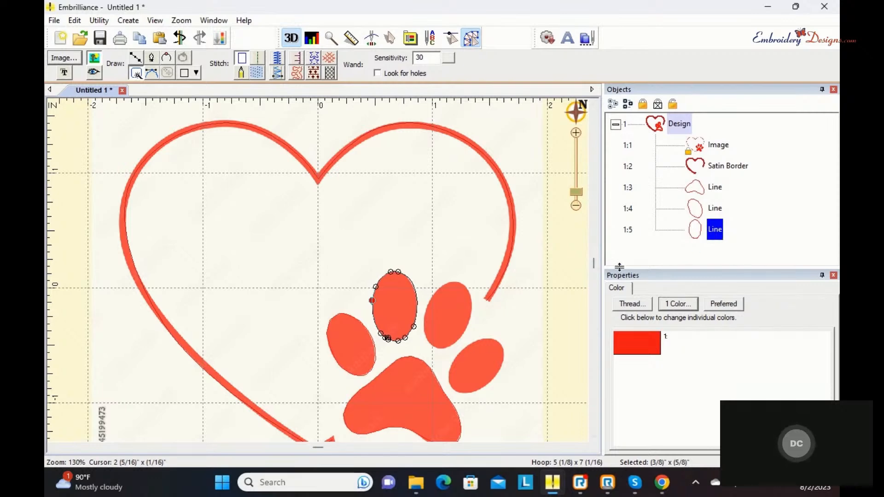
left_click(437, 318)
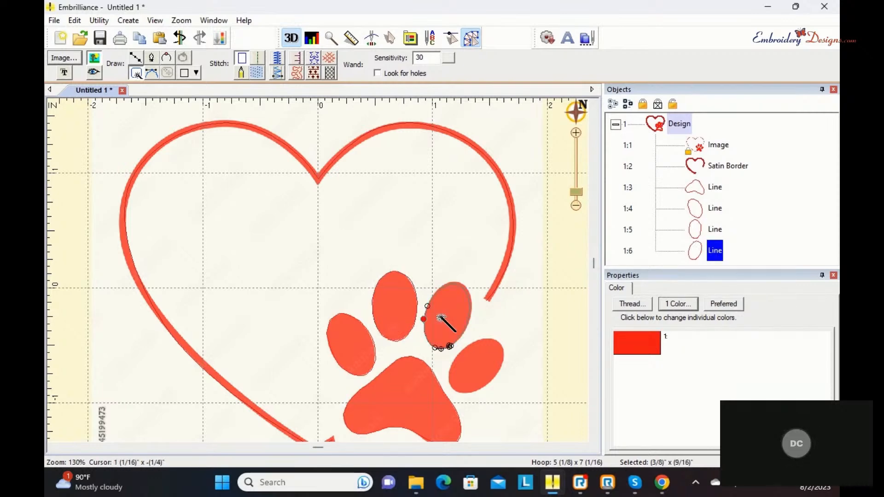
left_click(469, 362)
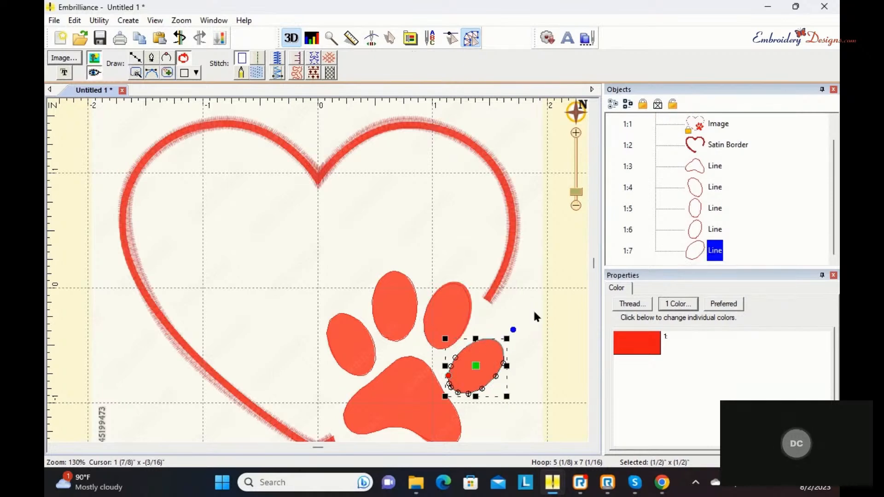
Convert the main paw pad's outline to an applique with a Satin border
left_click(715, 167)
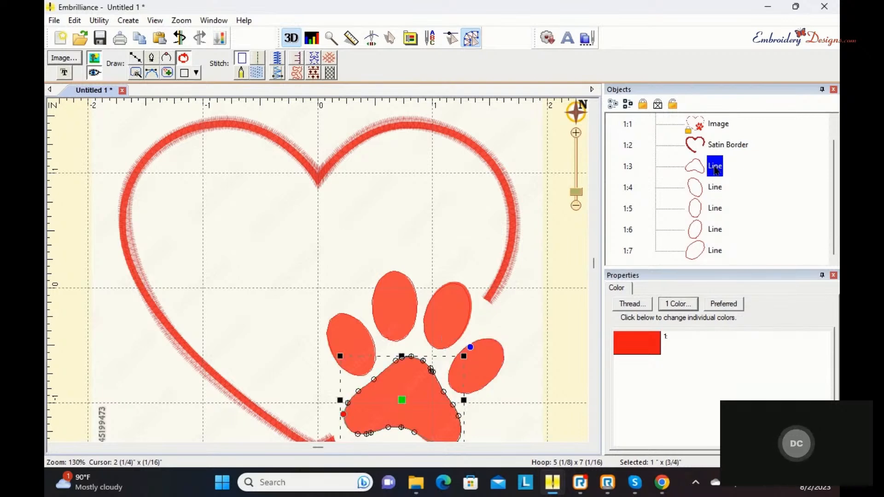
left_click(298, 59)
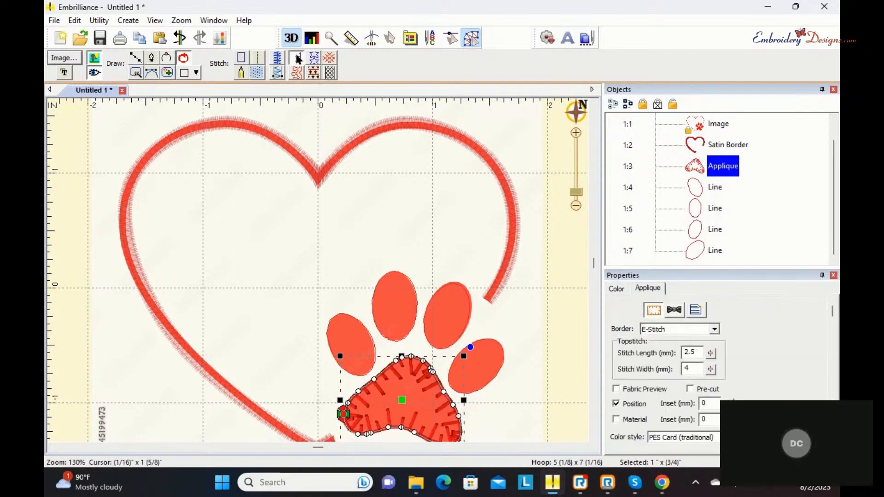
left_click(714, 329)
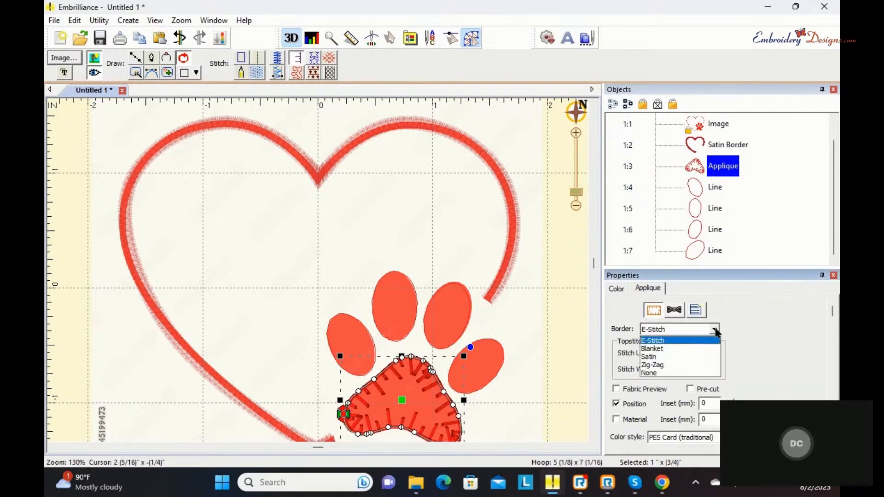
left_click(678, 357)
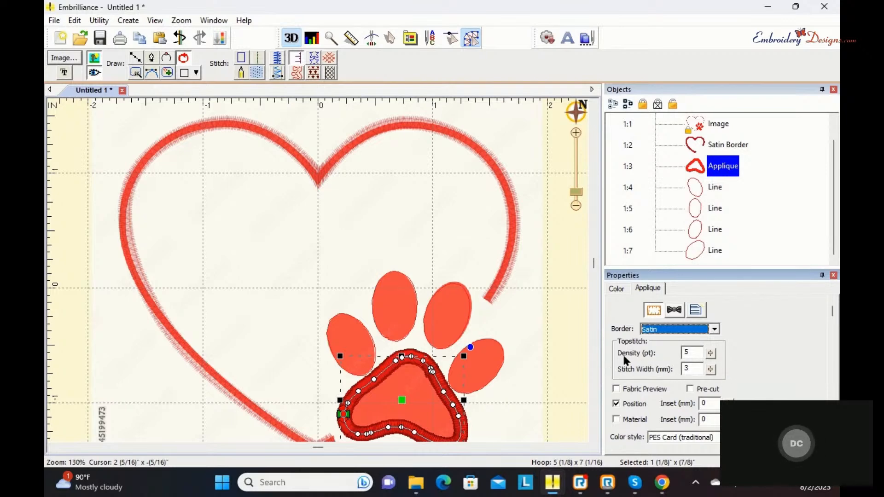
Set the paw pad applique's stitch width to 2.0 mm and enable its Material and Fabric Preview options
left_click(709, 368)
left_click(711, 371)
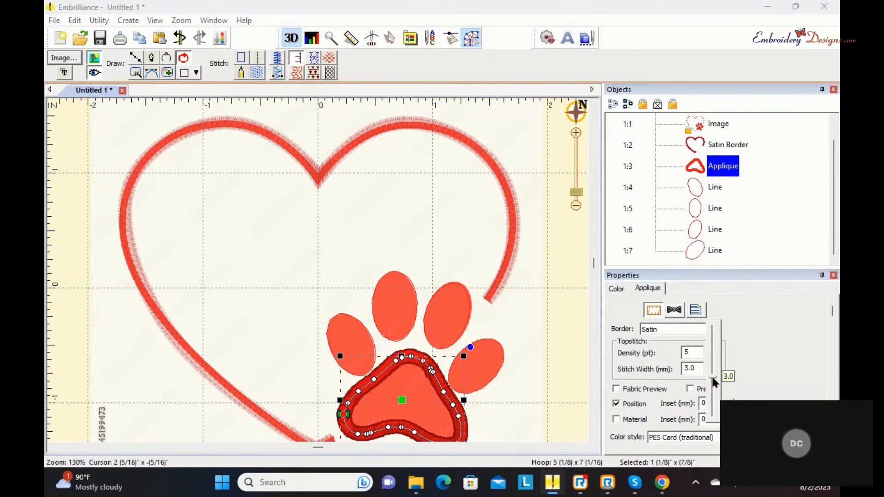
left_click_drag(716, 387, 718, 401)
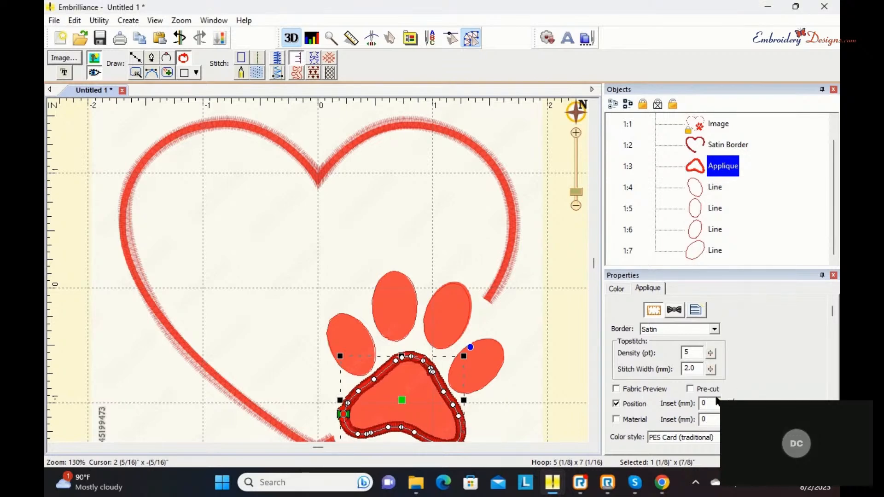
left_click(617, 419)
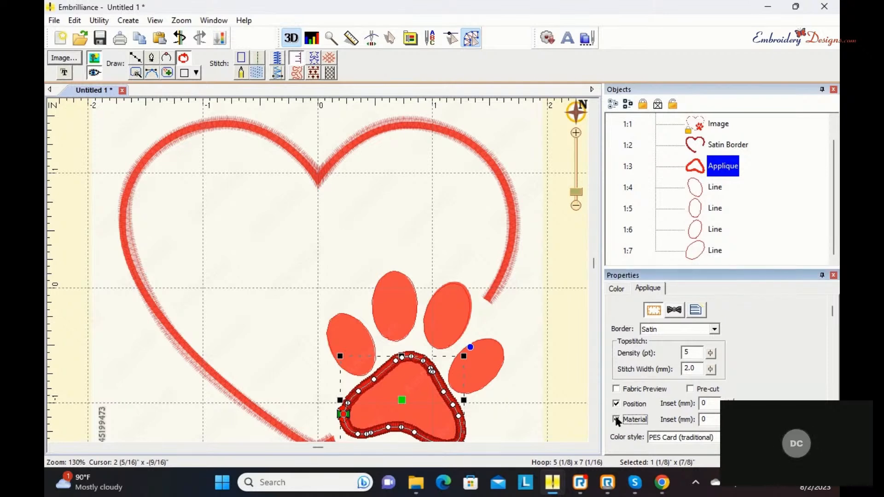
left_click(617, 390)
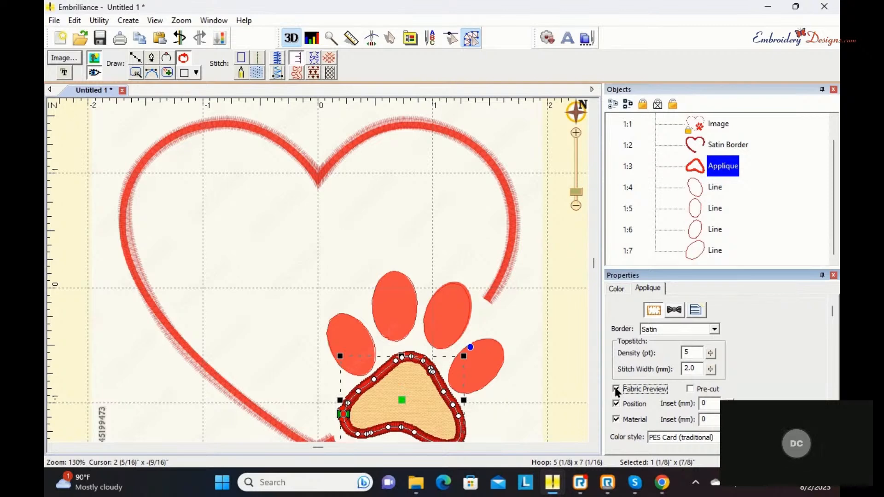
Try the Pre-cut option on the paw pad applique and turn it off again
left_click(689, 389)
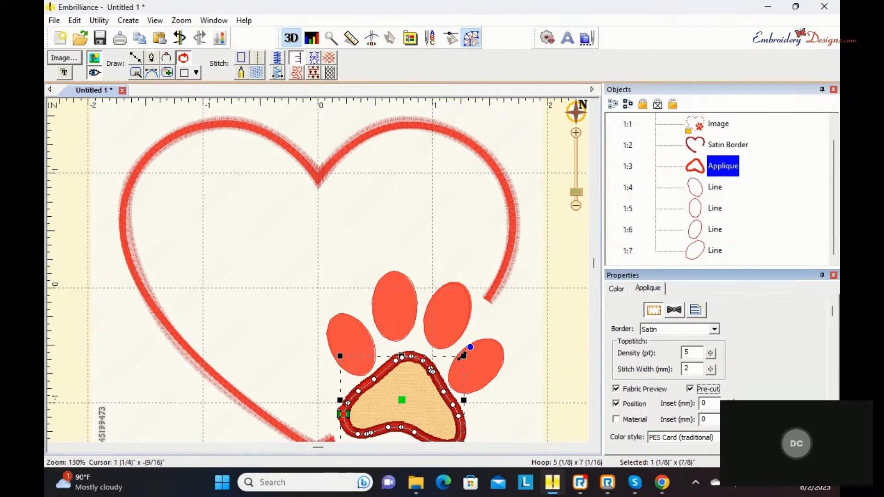
mouse_move(462, 356)
left_mouse_down()
mouse_move(478, 348)
mouse_move(466, 354)
left_mouse_up()
scroll(493, 369, "down", 1)
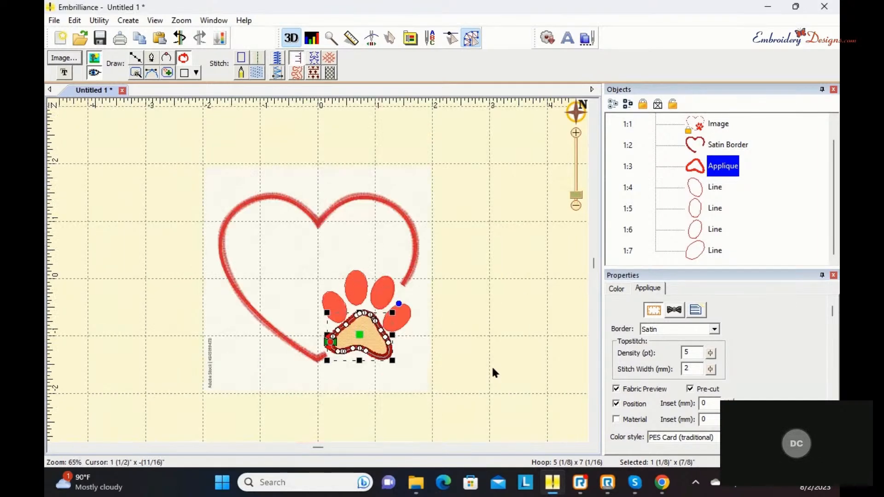
scroll(493, 372, "up", 1)
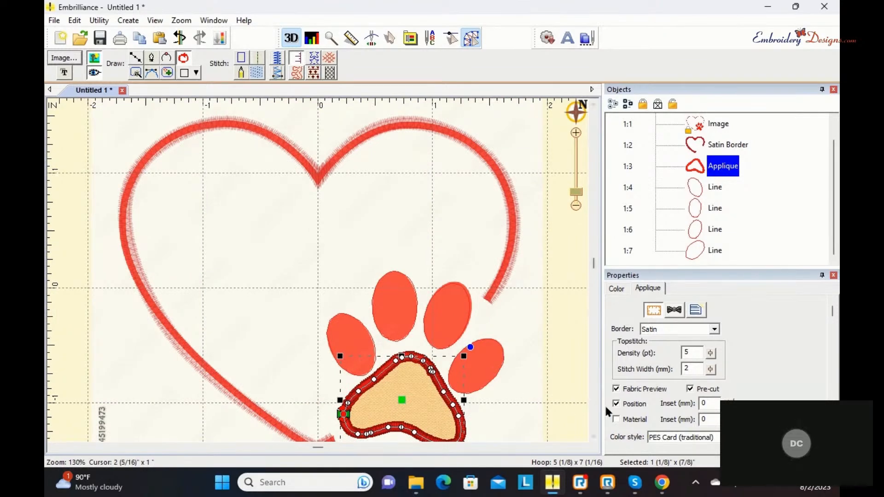
left_click(691, 390)
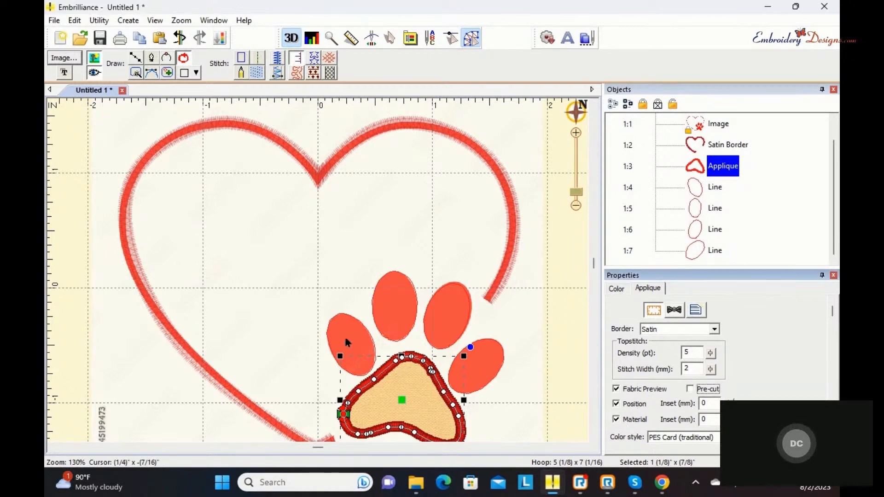
Convert the leftmost toe's outline to a fill and tilt its stitch angle line across the toe, rising toward the right
left_click(702, 187)
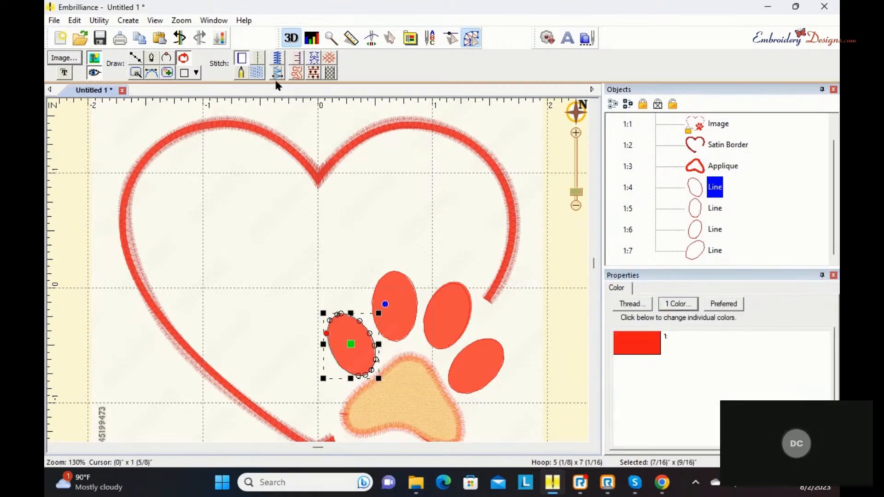
left_click(257, 72)
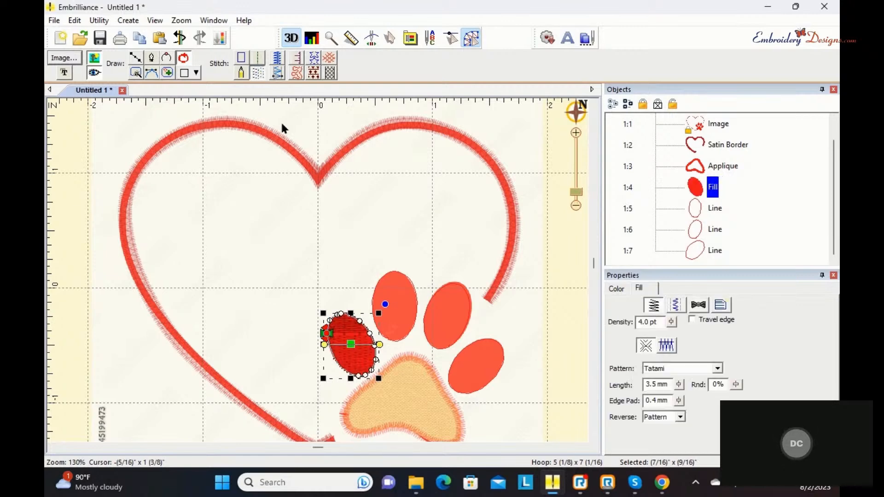
left_click_drag(324, 348, 330, 360)
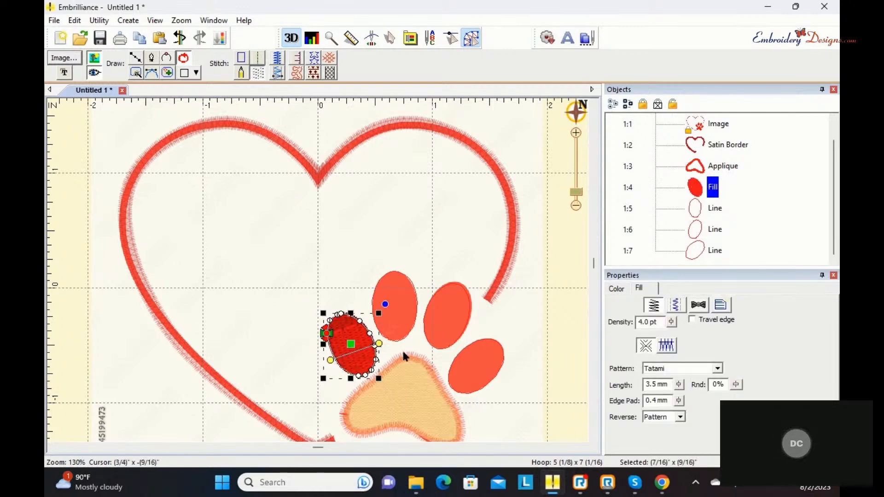
left_click_drag(382, 346, 377, 335)
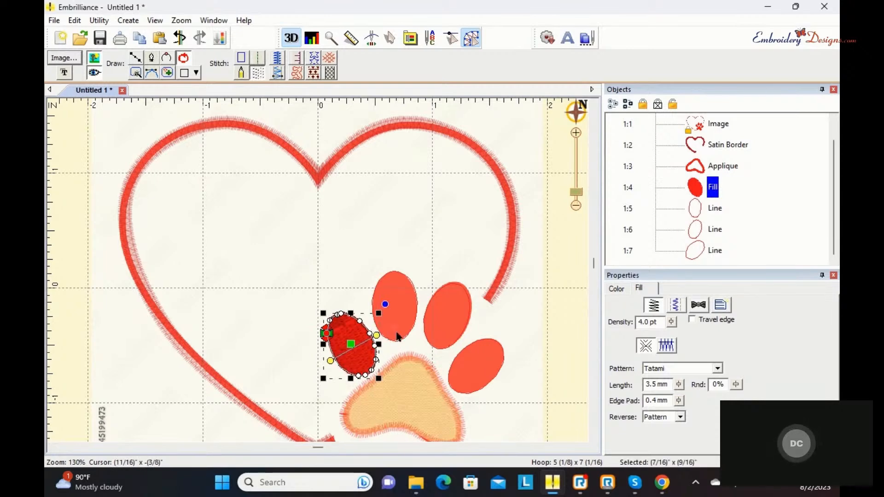
Convert the second and third toe outlines from the left to fills, and tilt the third toe's stitch angle downward to the right
left_click(700, 206)
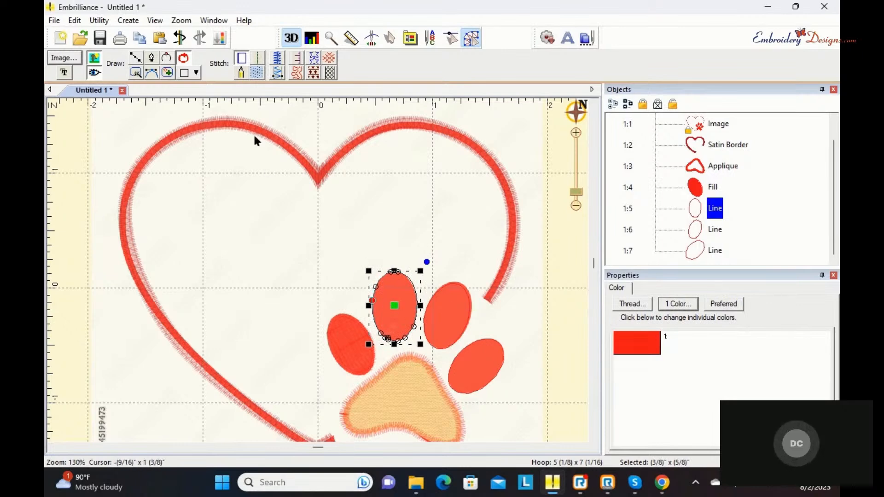
left_click(257, 72)
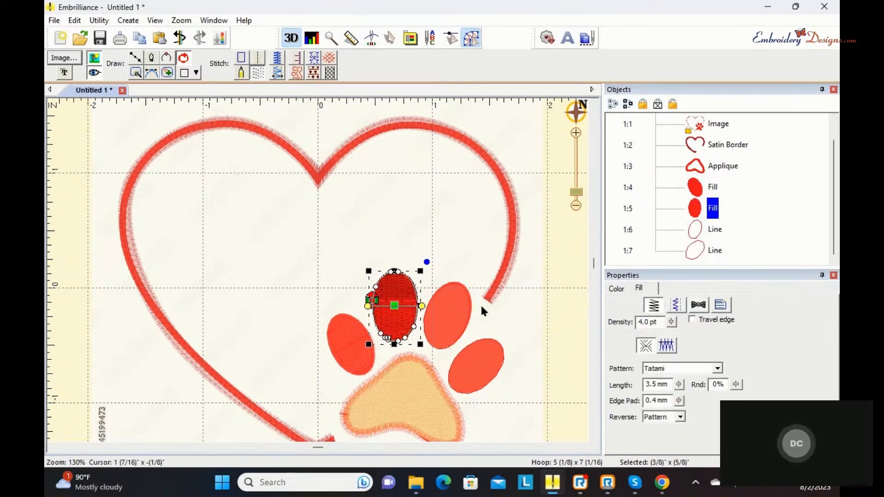
left_click(699, 228)
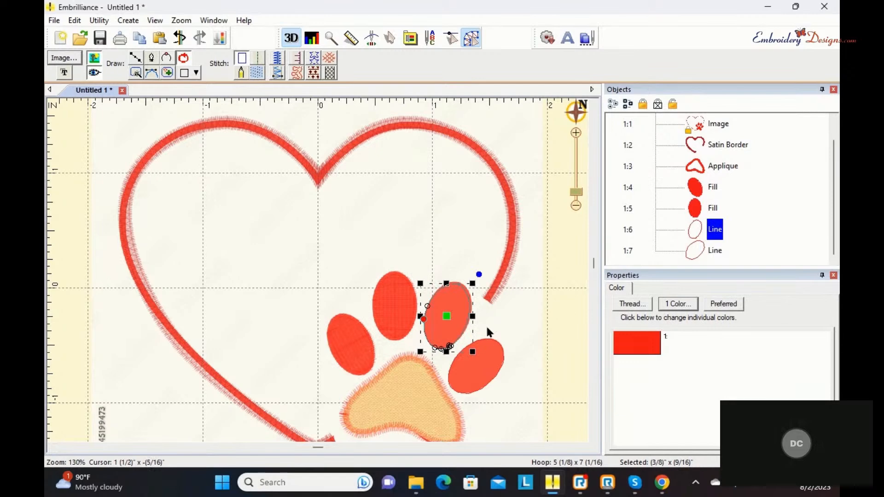
left_click(257, 72)
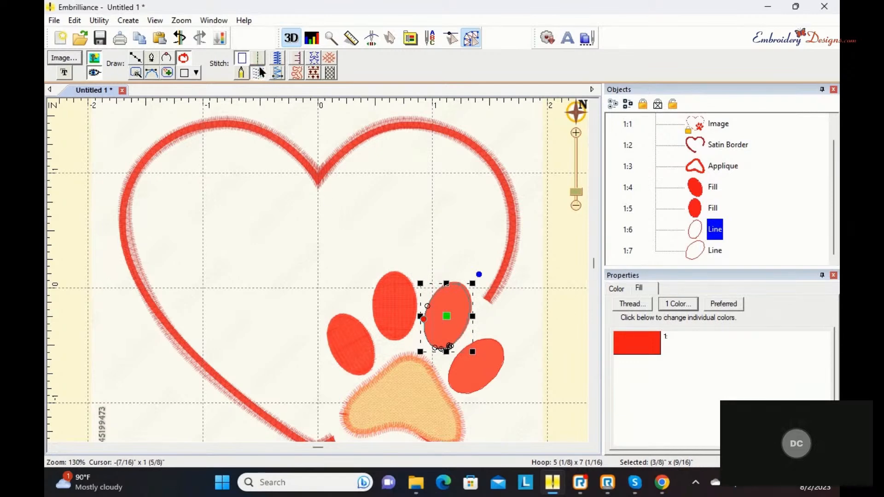
left_click_drag(472, 316, 474, 338)
Convert the rightmost toe's outline to a fill and tilt its stitch angle line steeply downward to the right across the toe
left_click(683, 256)
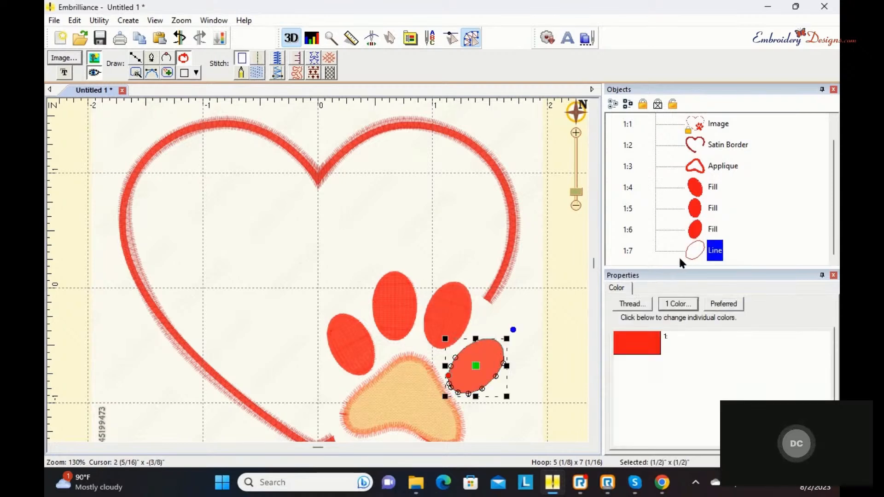
left_click(257, 68)
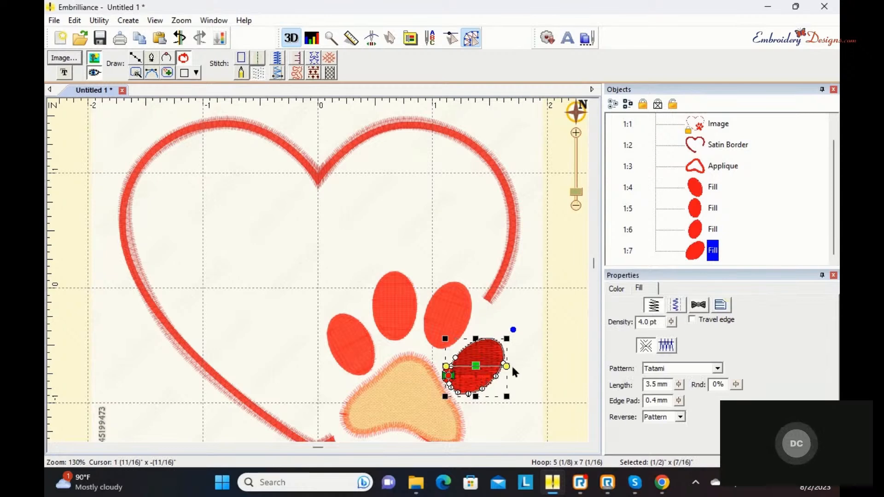
left_click_drag(509, 367, 508, 386)
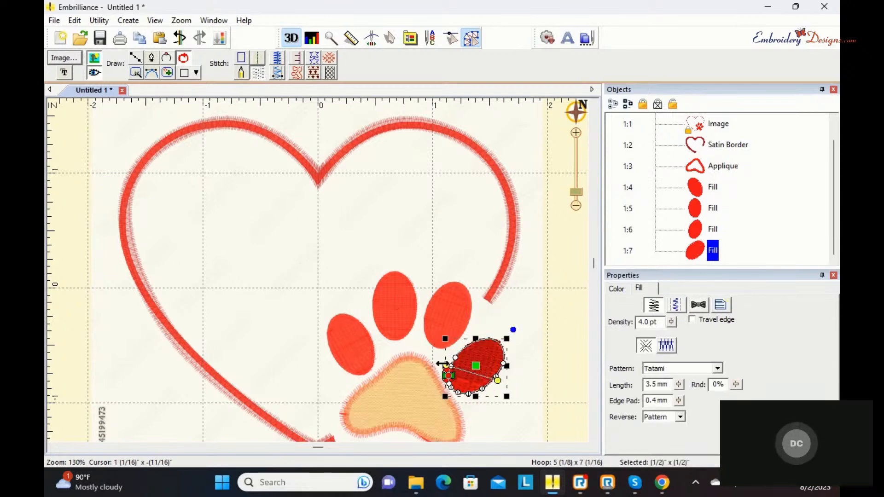
left_click_drag(445, 364, 461, 350)
left_click(544, 338)
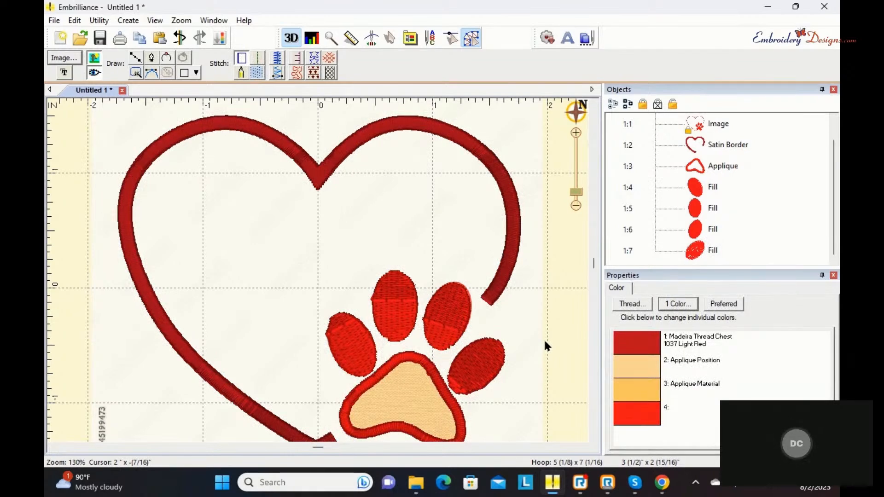
Move the leftmost toe fill's stop point to its lower end and its start point to its upper end
left_click(343, 346)
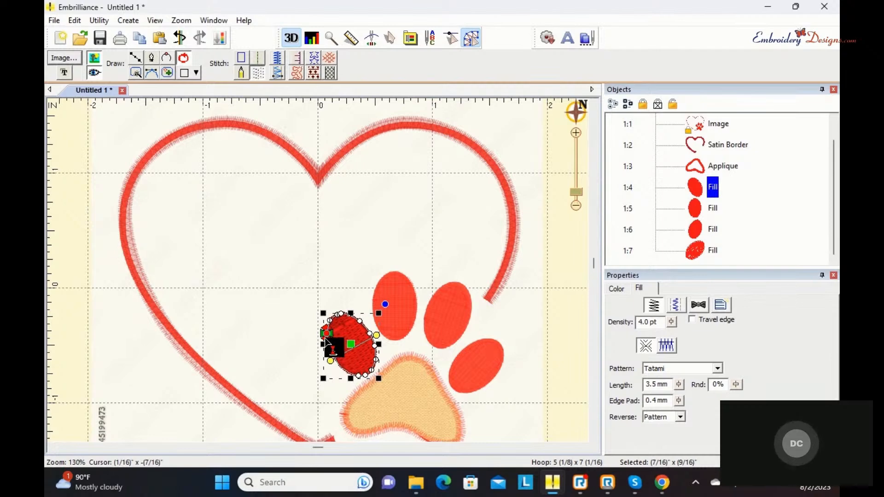
left_click_drag(326, 338, 368, 376)
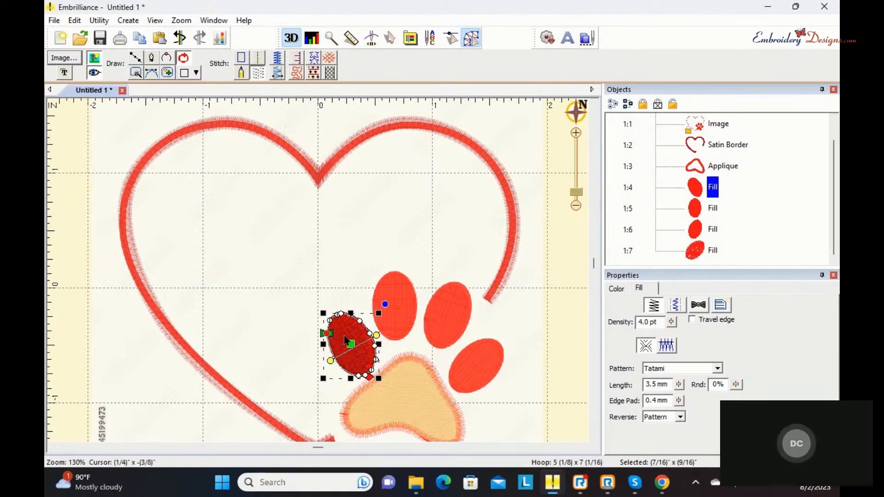
left_click_drag(331, 332, 337, 317)
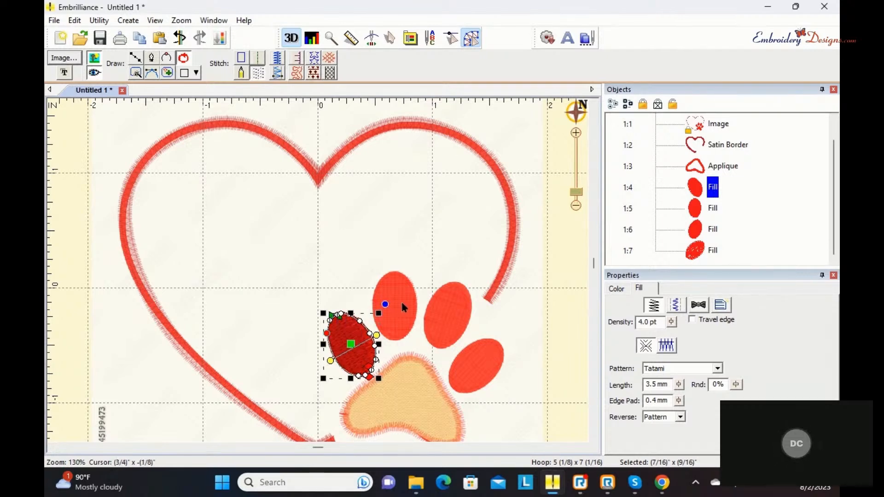
Move the second toe fill's start point to its lower end and its stop point to its upper end
left_click(709, 209)
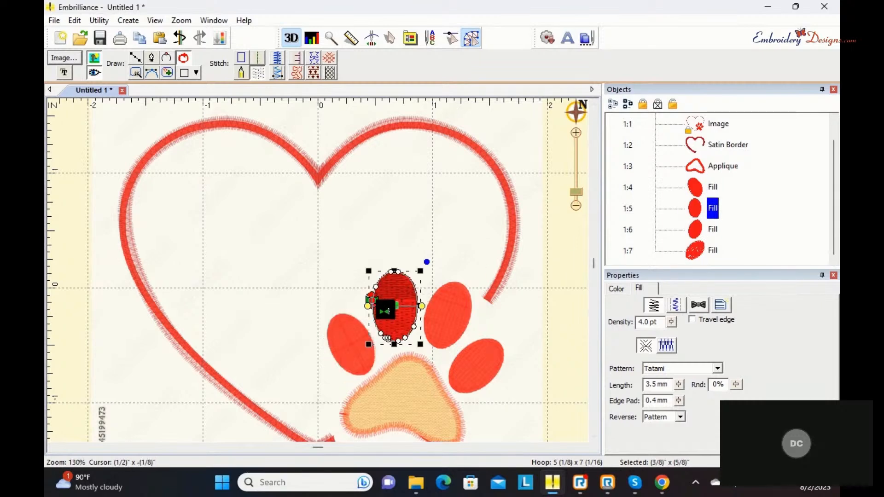
left_click_drag(386, 311, 404, 349)
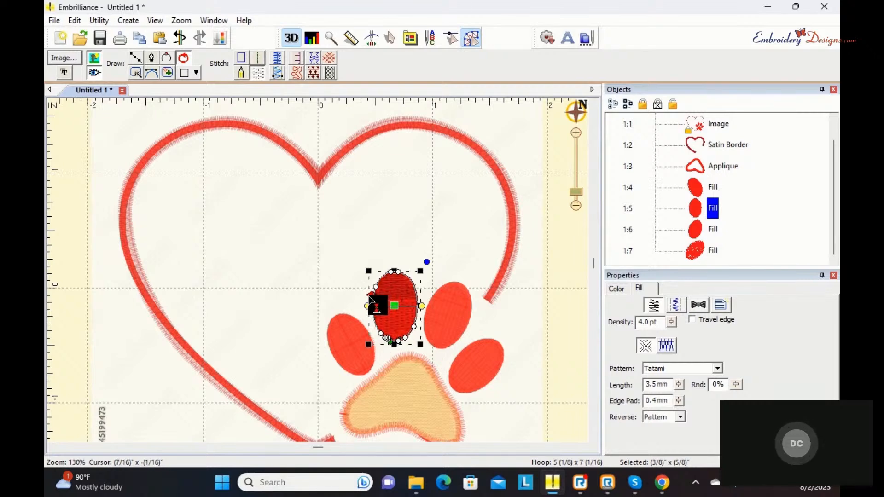
left_click_drag(371, 295, 395, 266)
Move the third toe fill's start point to its upper end and its stop point to its lower end
left_click(686, 230)
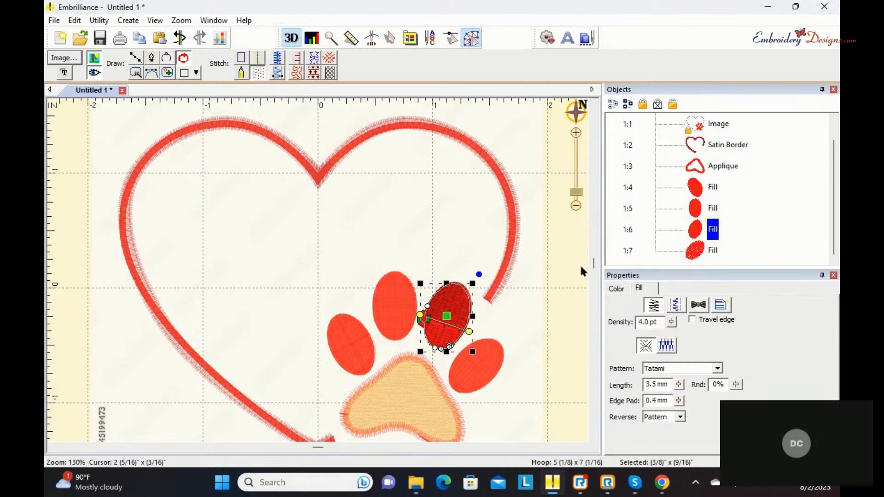
mouse_move(436, 330)
left_mouse_down()
mouse_move(463, 298)
mouse_move(454, 283)
left_mouse_up()
left_click_drag(424, 323, 436, 358)
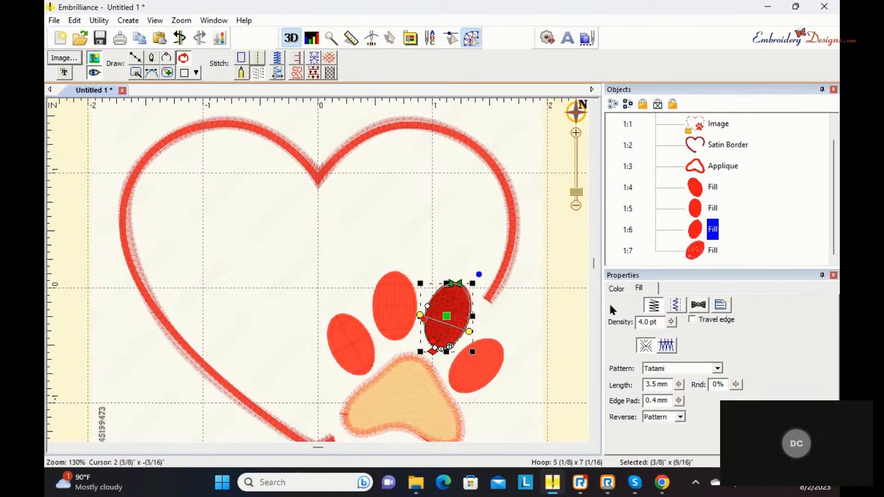
Place the rightmost toe fill's start point at its lower-left edge and its stop point at its upper-right end
left_click(695, 252)
mouse_move(453, 377)
left_mouse_down()
mouse_move(455, 384)
mouse_move(496, 343)
mouse_move(450, 368)
left_mouse_up()
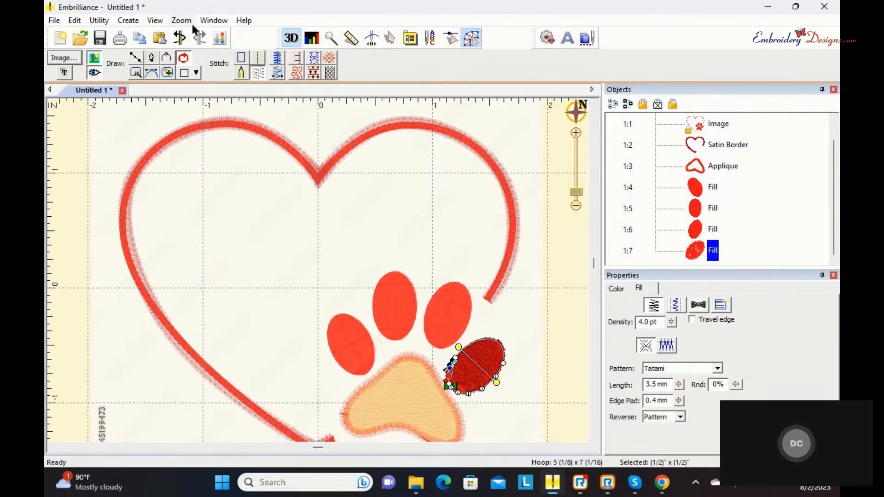
left_click(180, 37)
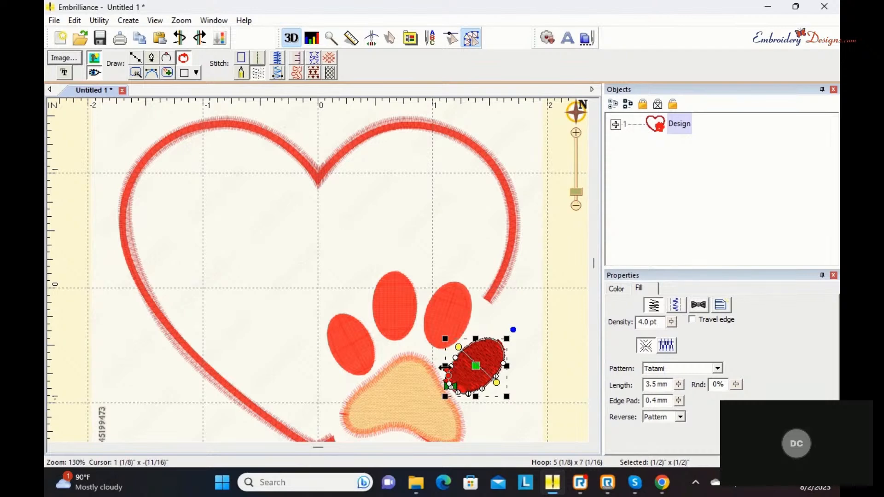
left_click(448, 375)
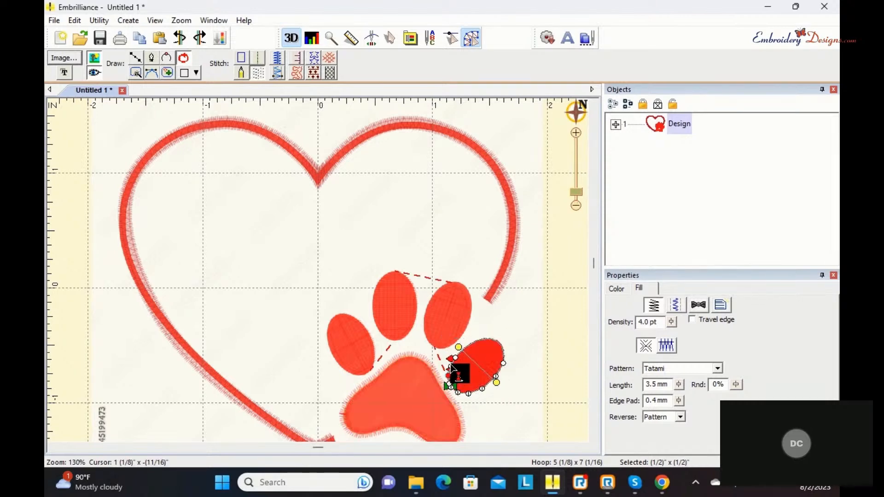
left_click_drag(490, 341, 498, 345)
left_click(546, 328)
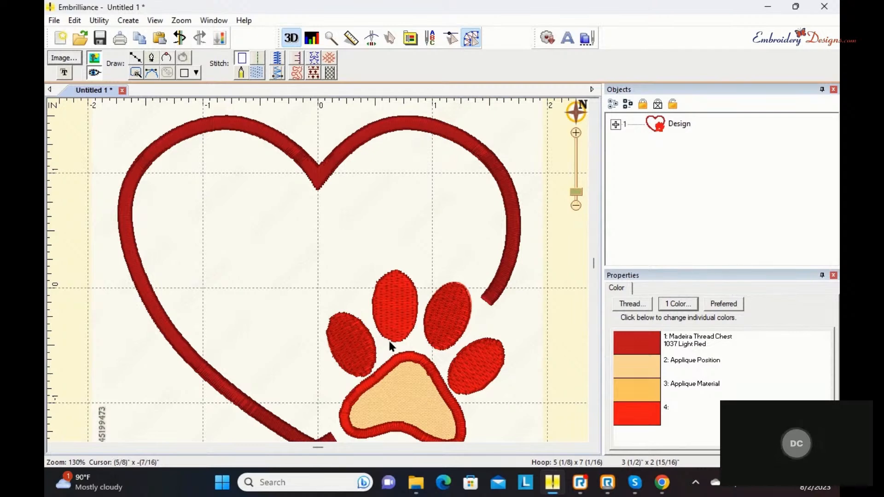
Copy the leftmost toe's fill and paste a duplicate in place over it
left_click(360, 332)
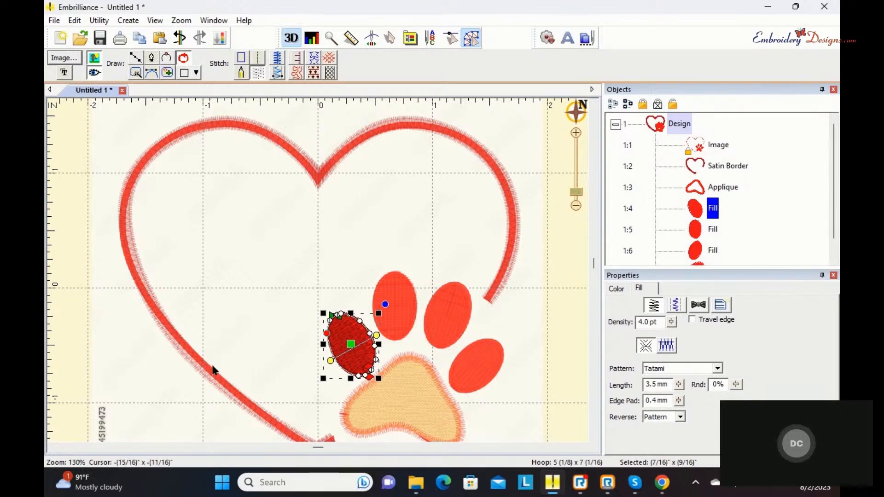
right_click(343, 334)
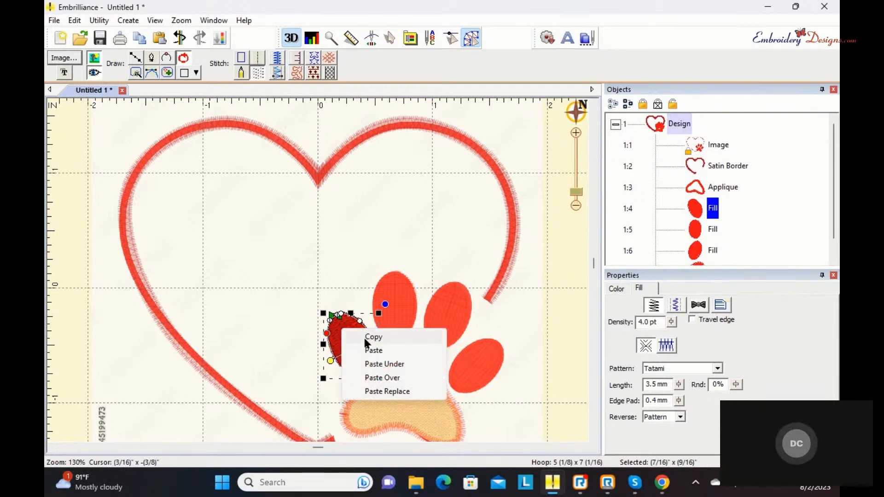
left_click(370, 338)
right_click(341, 325)
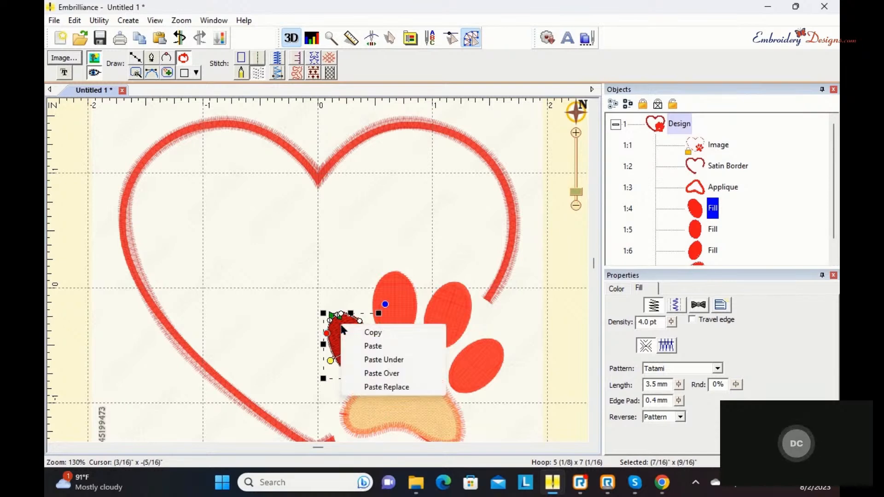
left_click(359, 342)
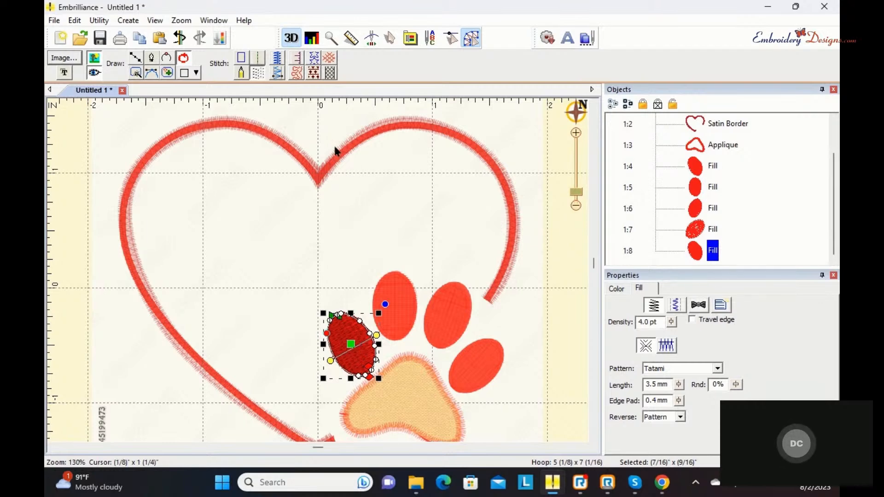
Convert the leftmost toe's duplicate to a run stitch and set its type to Stem
left_click(256, 56)
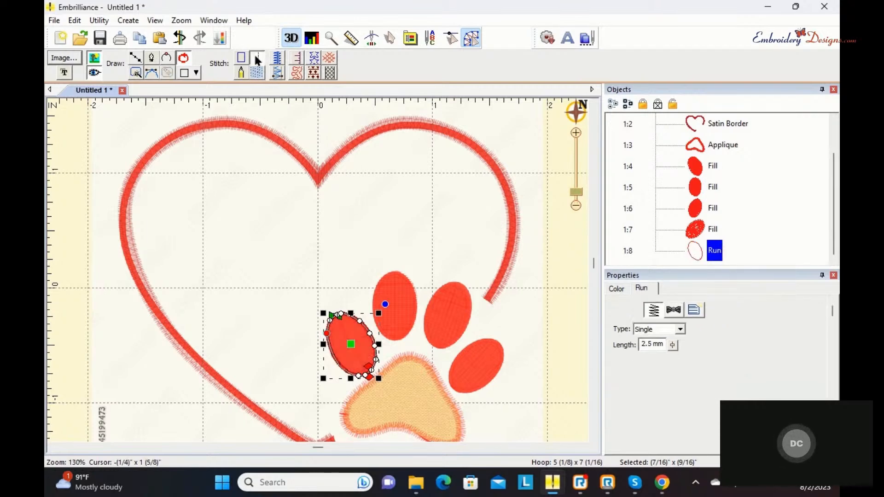
left_click(680, 329)
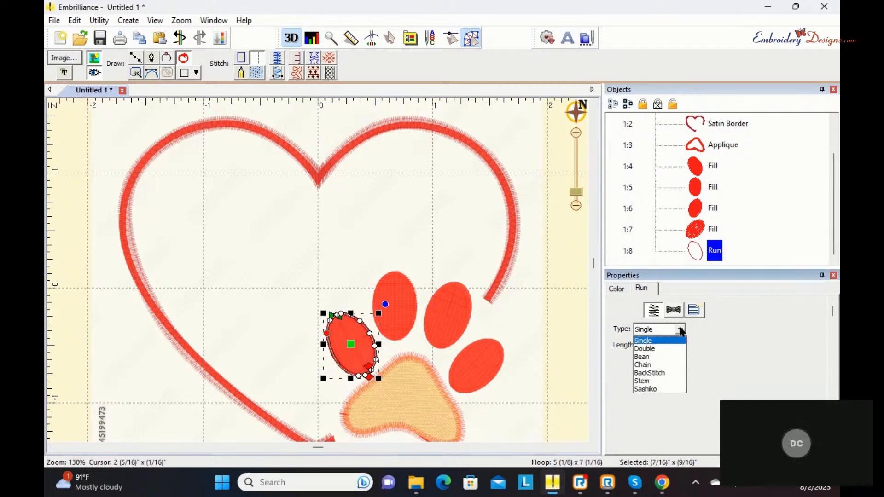
left_click(657, 383)
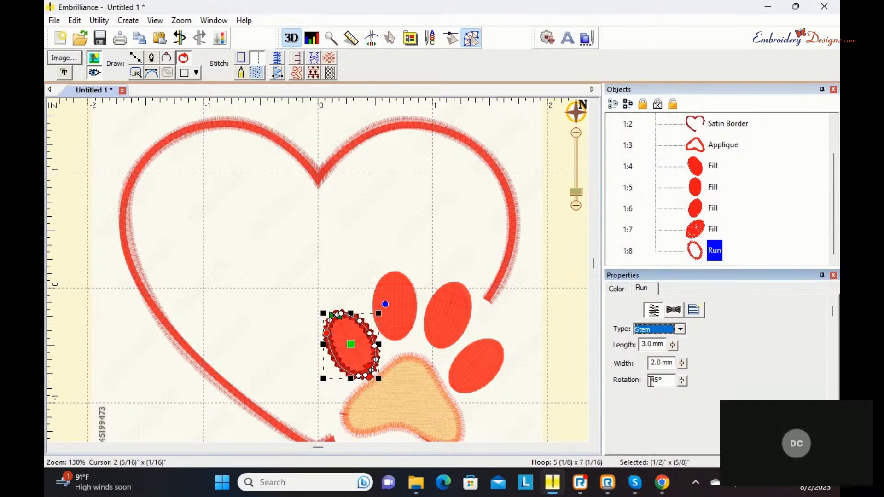
Copy the second toe's fill and paste a duplicate in place over it
left_click(699, 191)
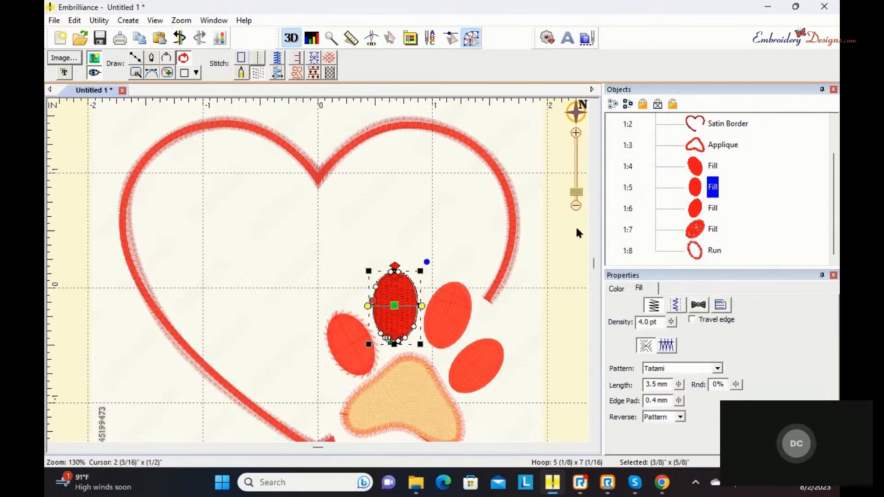
right_click(394, 287)
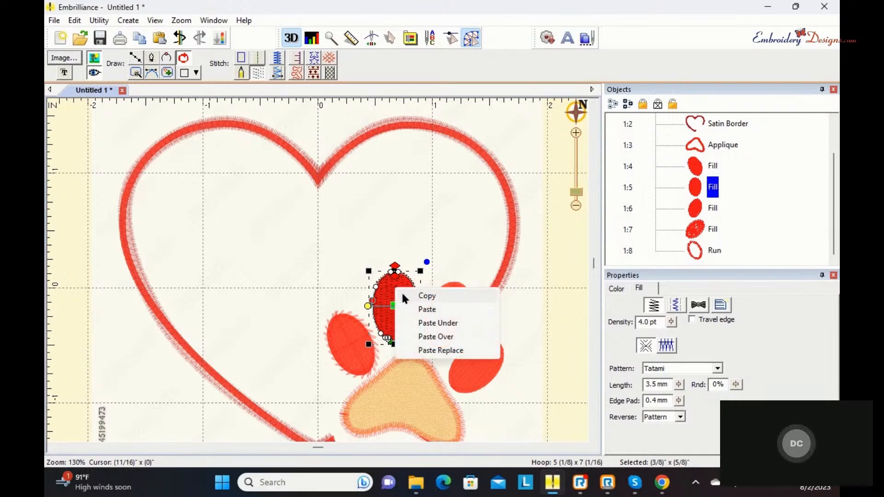
left_click(402, 296)
right_click(407, 300)
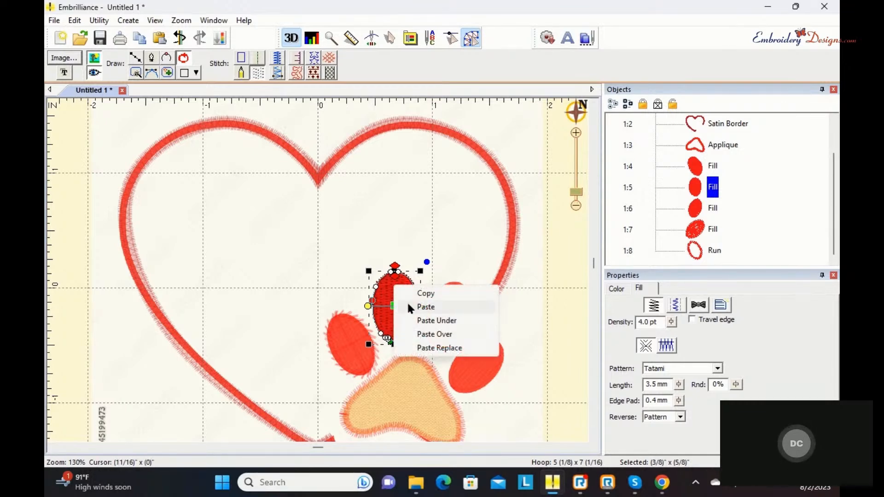
left_click(428, 306)
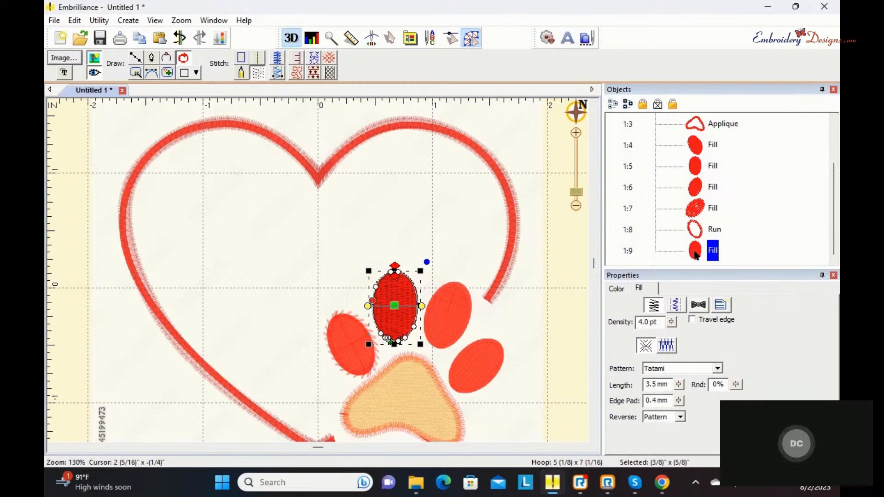
Convert the second toe's duplicate to a run stitch and set its type to BackStitch
left_click(260, 59)
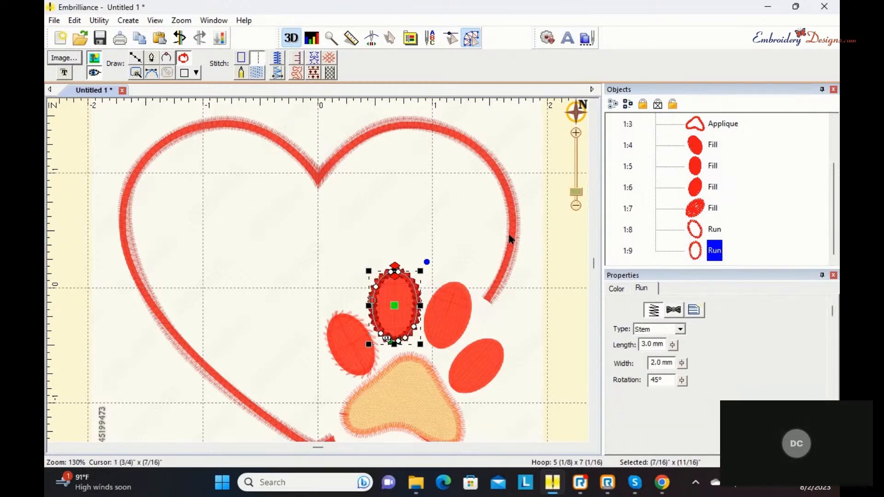
left_click(680, 330)
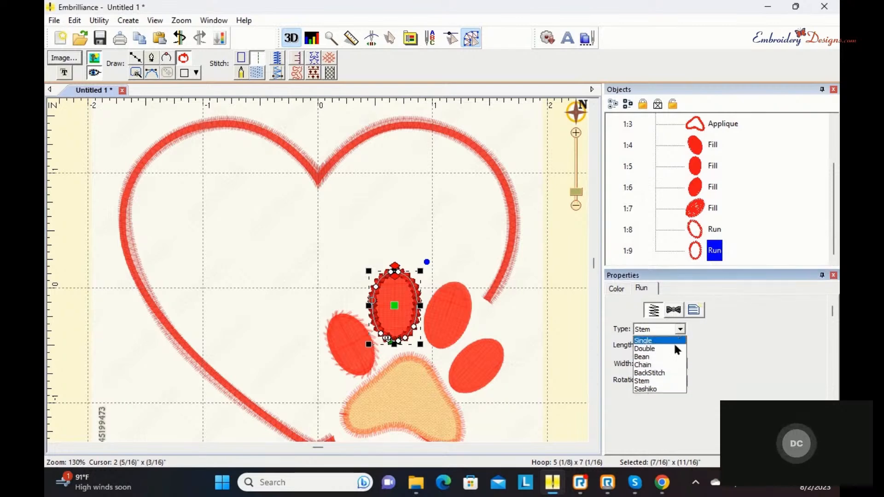
left_click(663, 373)
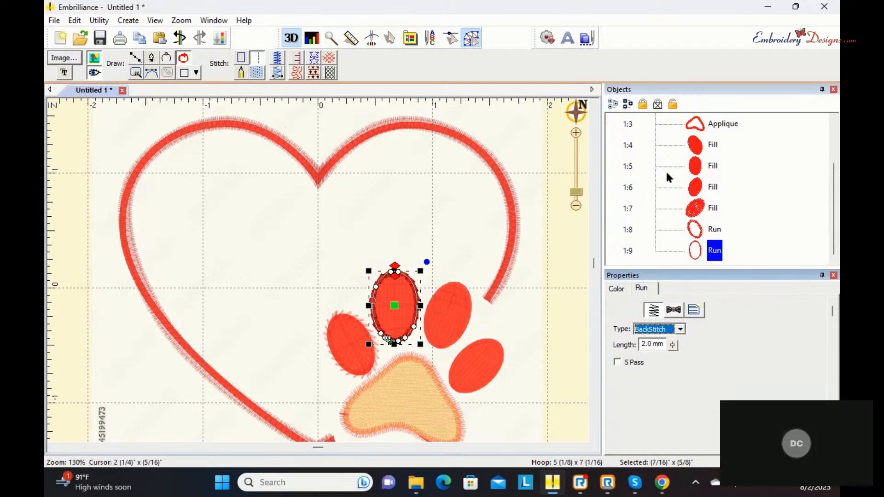
Copy the third toe's fill and paste a duplicate in place over it
left_click(696, 189)
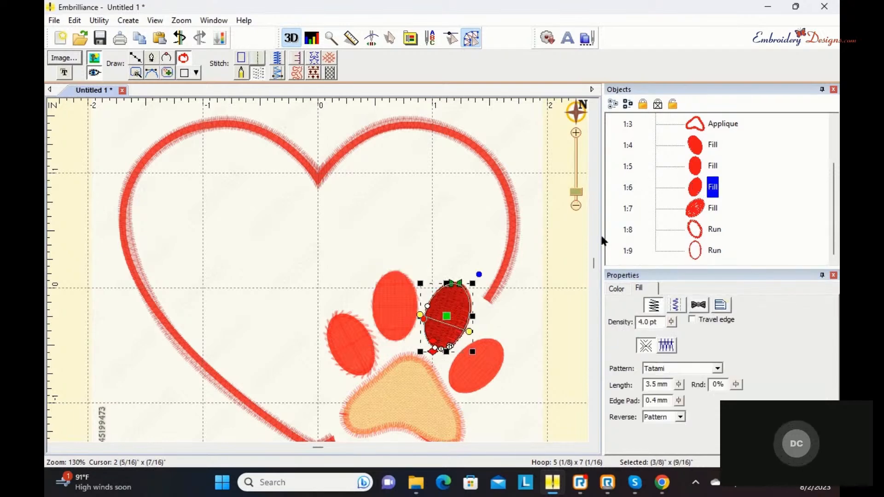
right_click(468, 299)
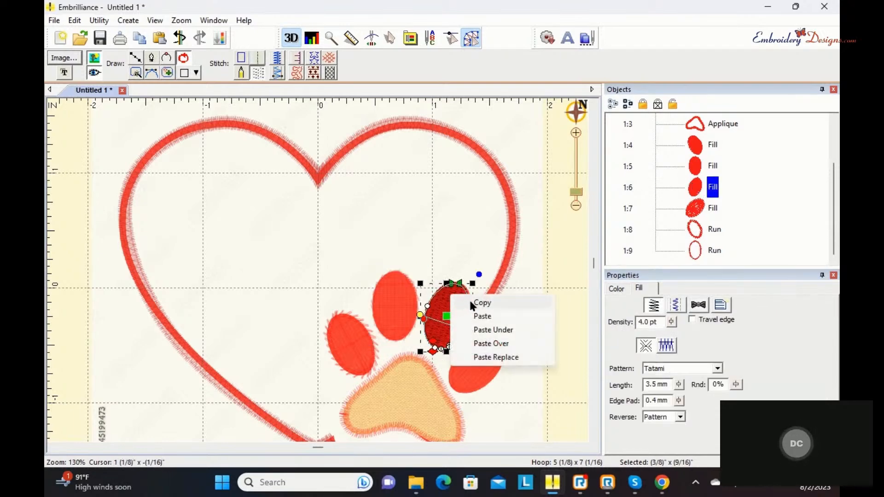
left_click(471, 303)
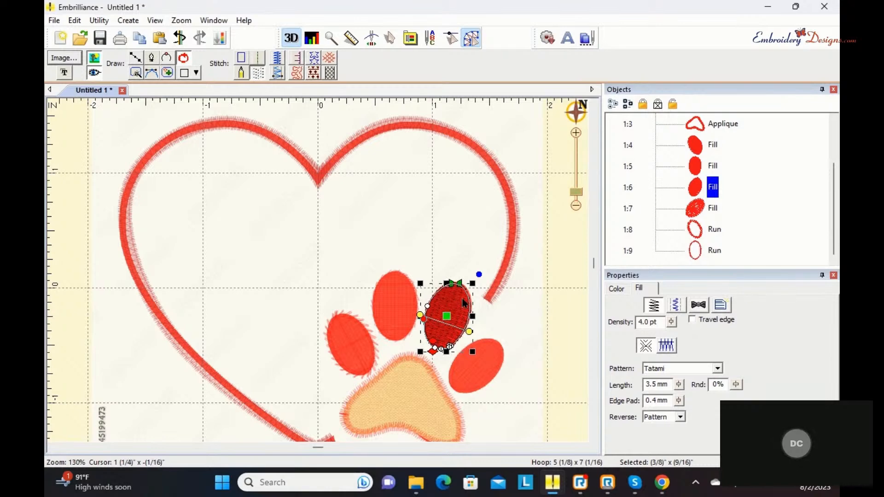
right_click(479, 298)
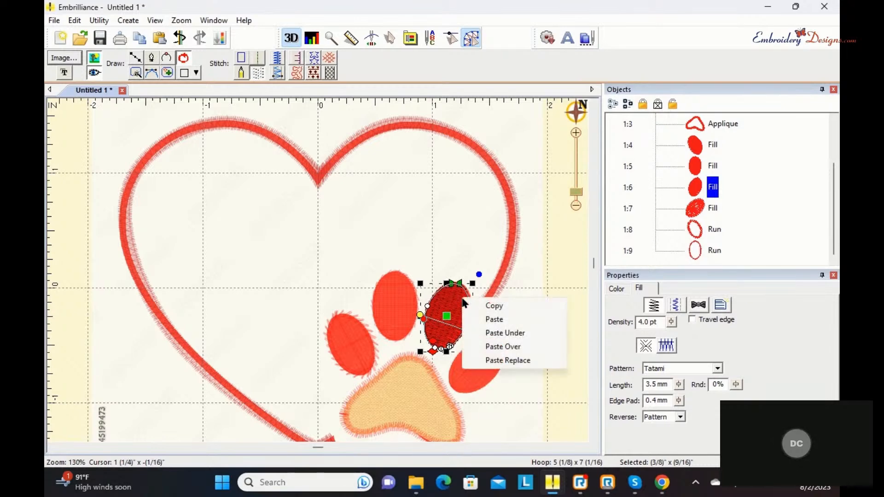
left_click(482, 319)
Convert the third toe's duplicate to a run stitch and set its type to Chain
left_click(258, 57)
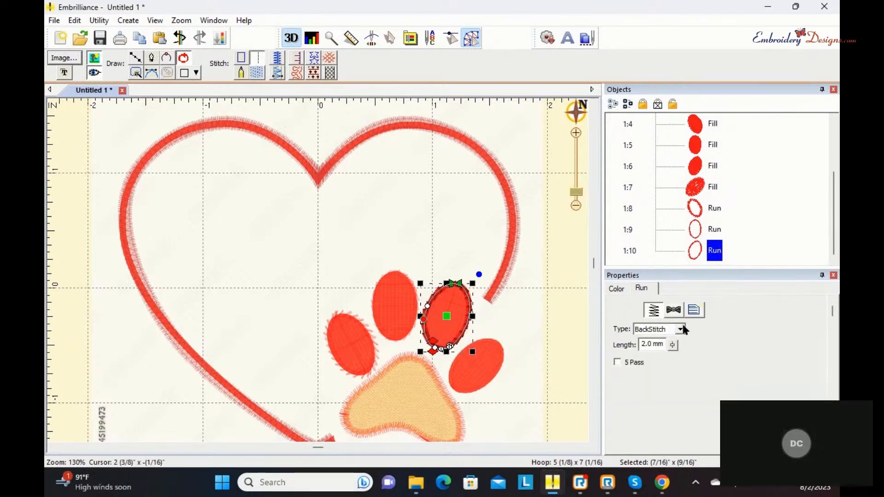
left_click(681, 330)
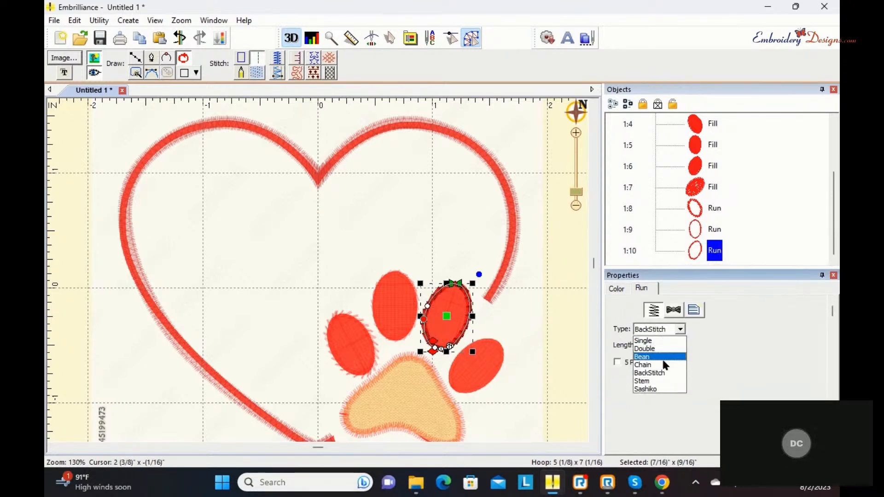
left_click(664, 367)
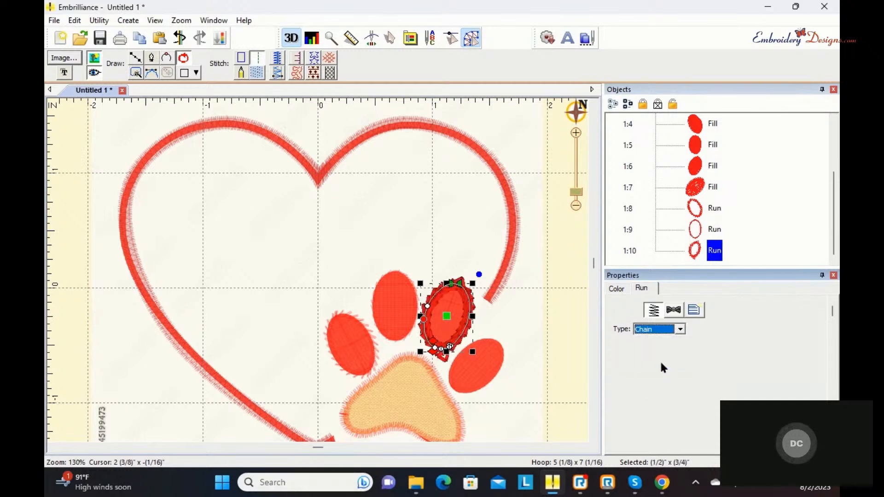
left_click(696, 187)
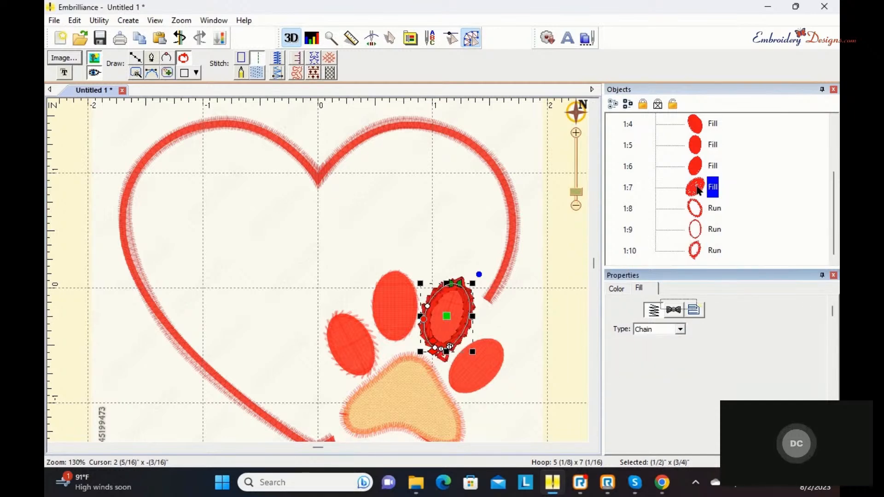
left_click(257, 56)
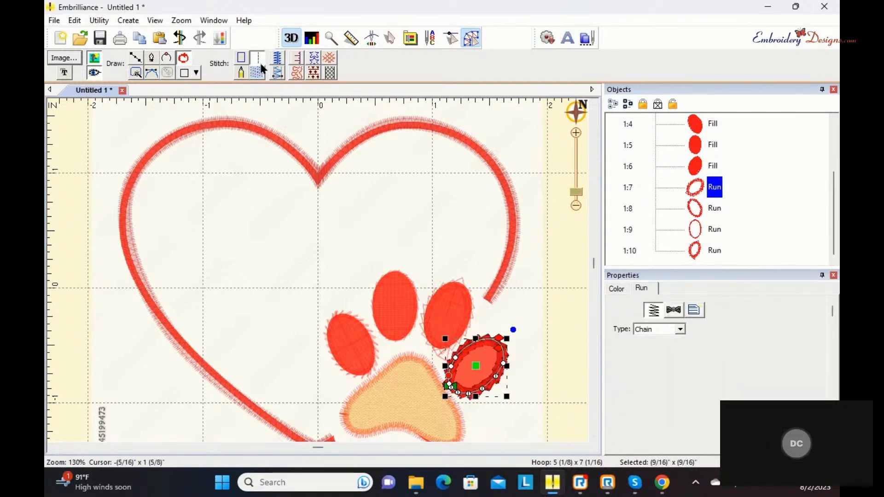
left_click(179, 37)
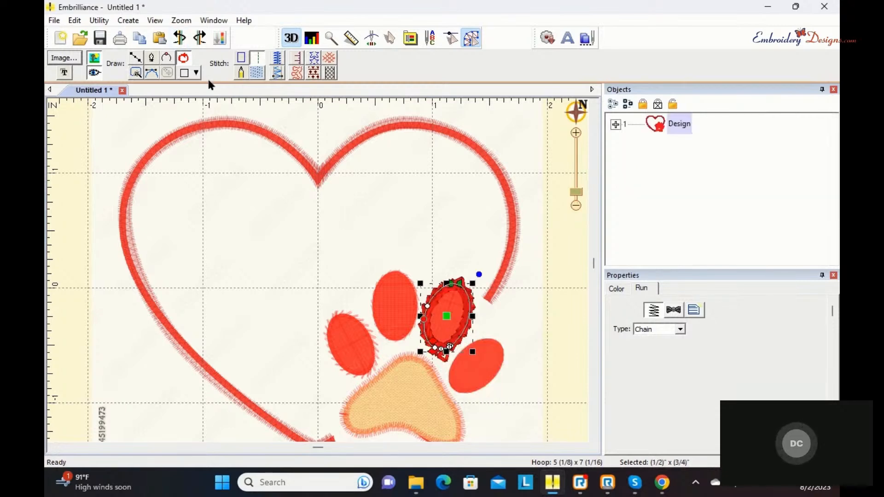
Copy the rightmost toe's fill and paste a duplicate in place over it
left_click(489, 362)
right_click(490, 362)
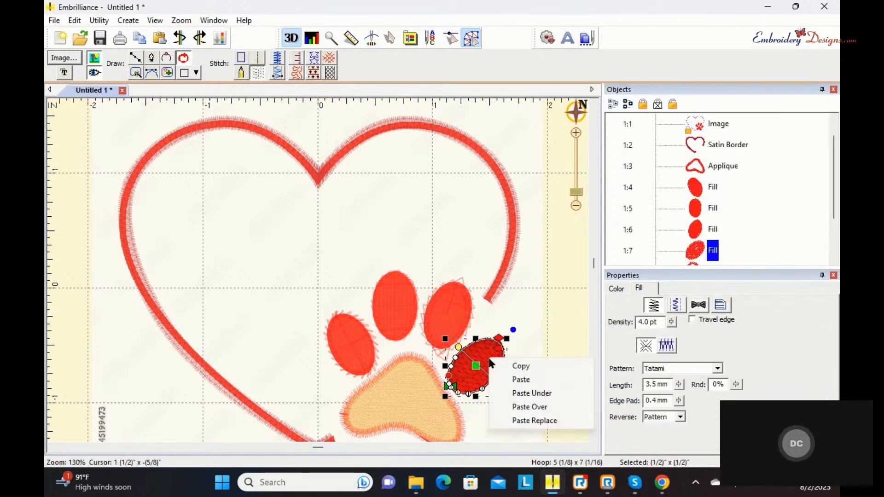
left_click(516, 363)
right_click(493, 357)
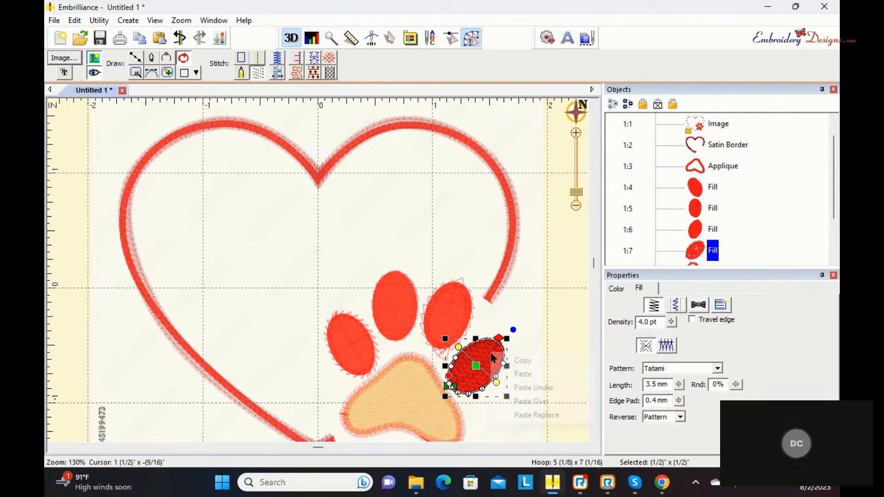
left_click(522, 374)
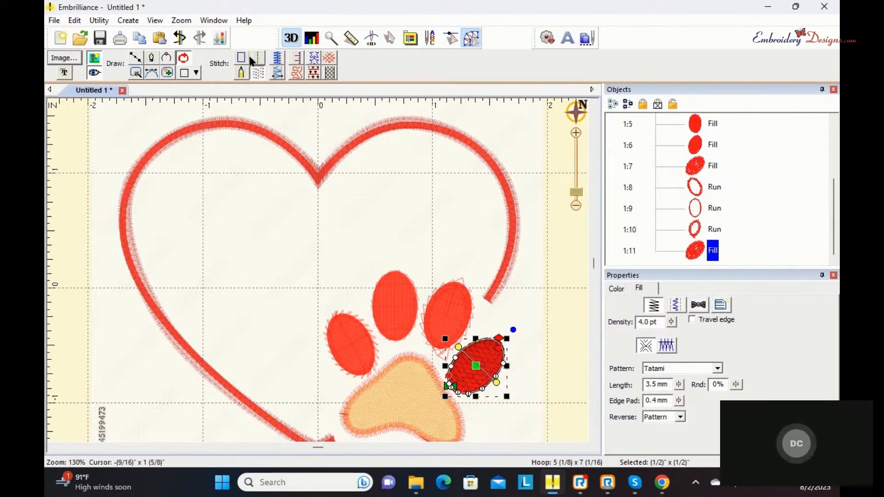
Convert the rightmost toe's duplicate to a run stitch and set its type to Bean
left_click(258, 62)
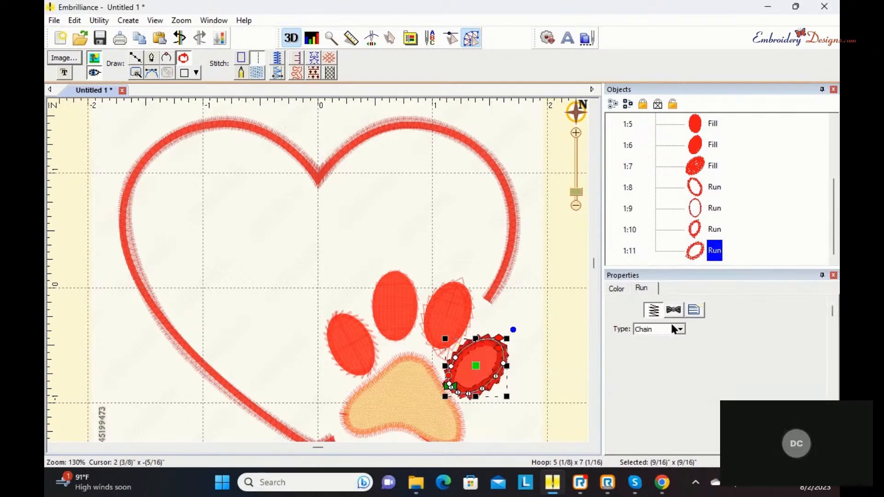
left_click(680, 329)
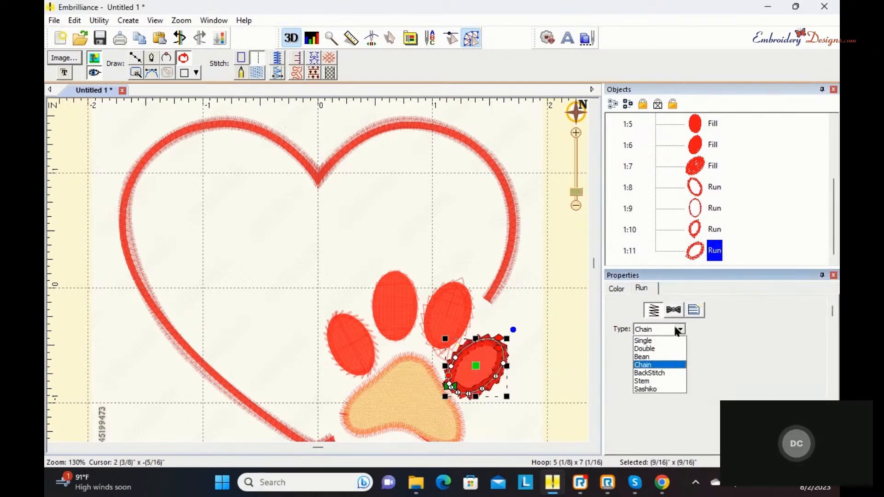
left_click(655, 359)
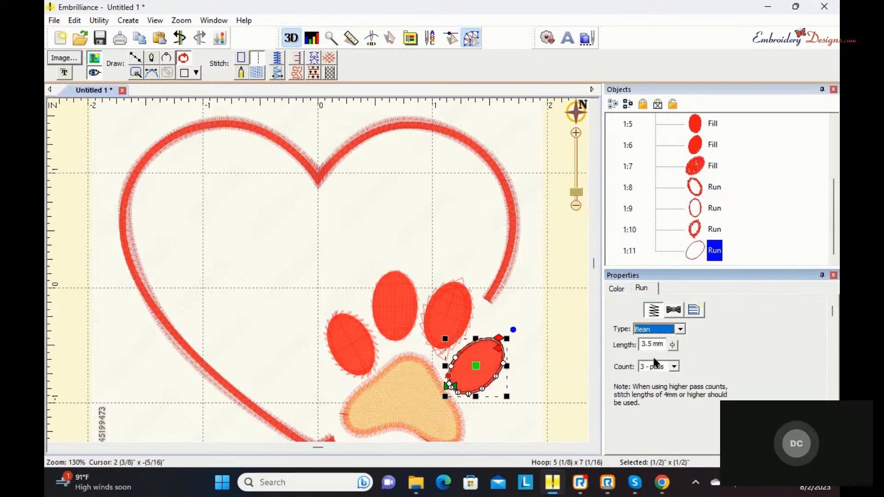
left_click(554, 336)
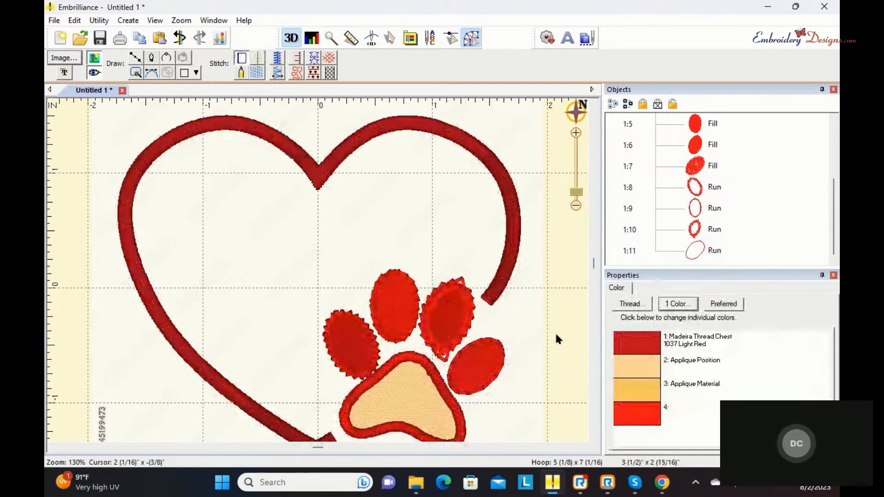
left_click(501, 374)
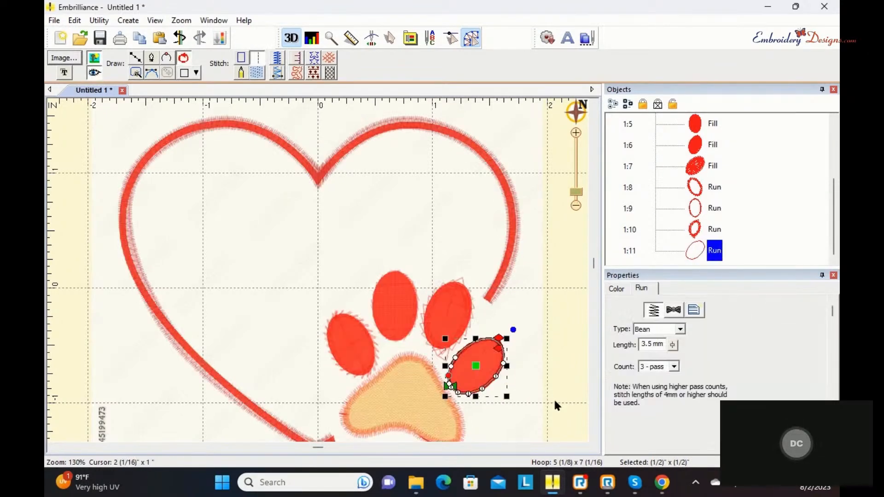
left_click(570, 348)
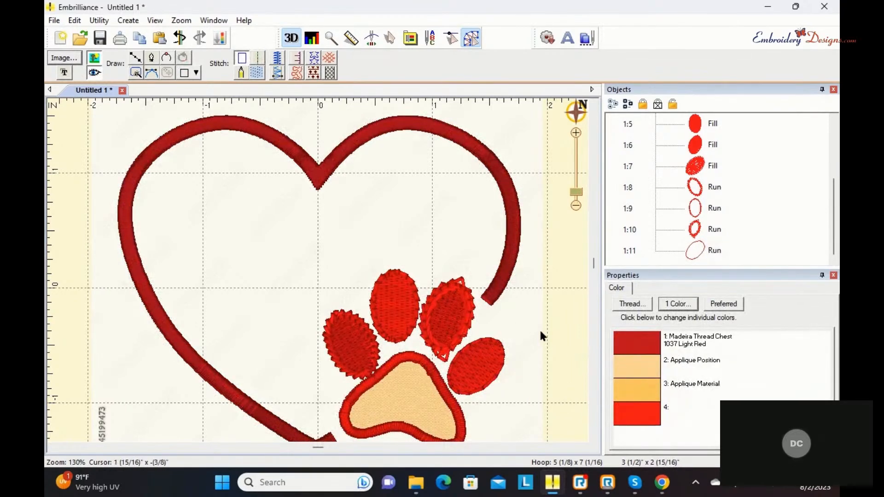
Examine the stitching along the paw pad's applique border and the rightmost toe's outer edge up close
left_click_drag(578, 193, 577, 169)
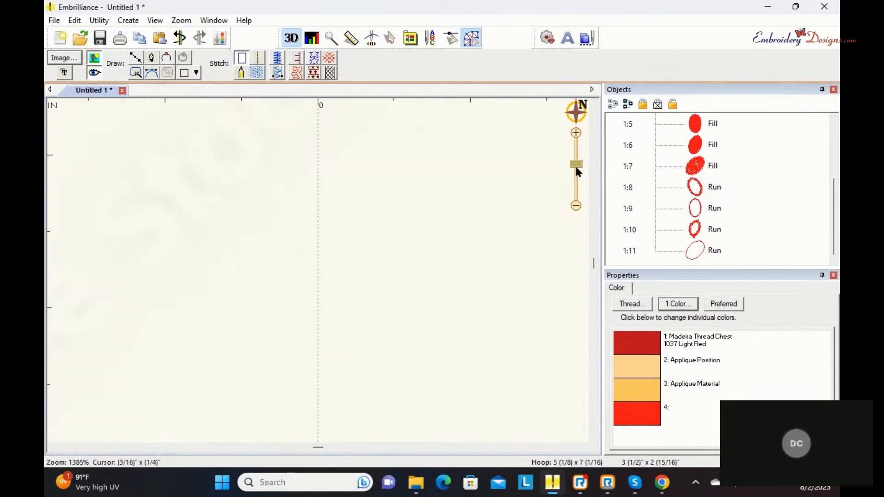
mouse_move(571, 109)
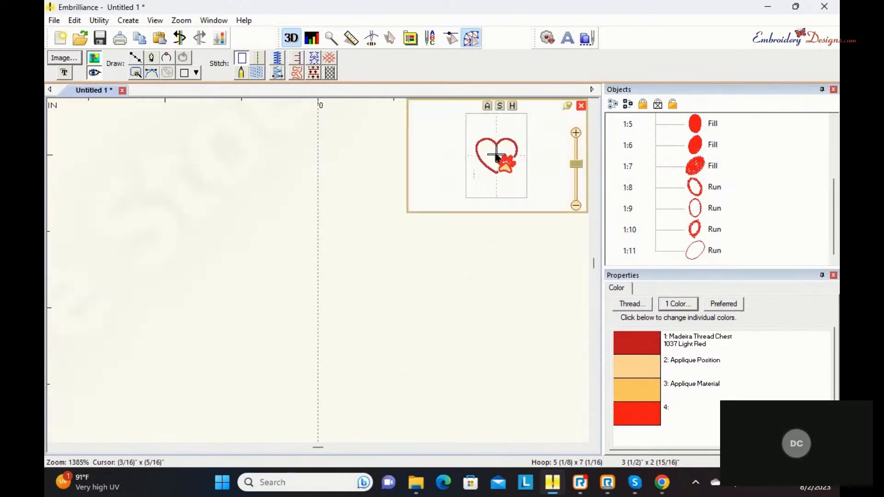
left_click(505, 166)
left_click_drag(506, 168, 512, 174)
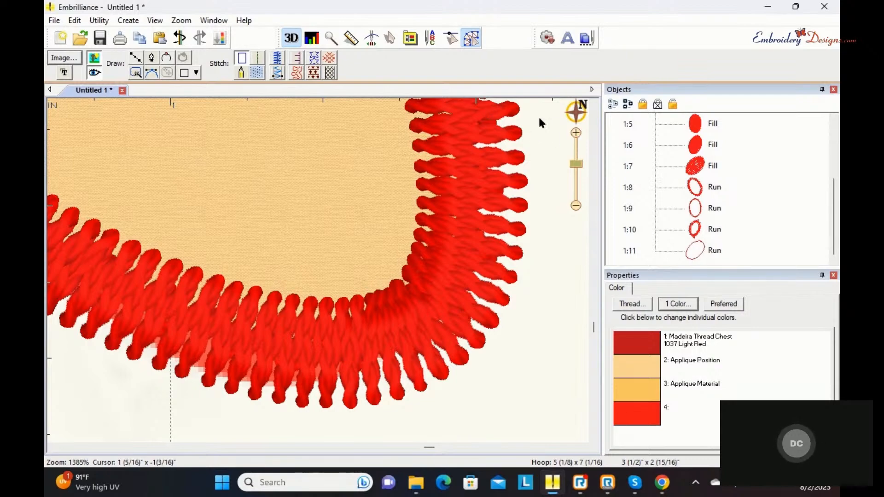
mouse_move(575, 115)
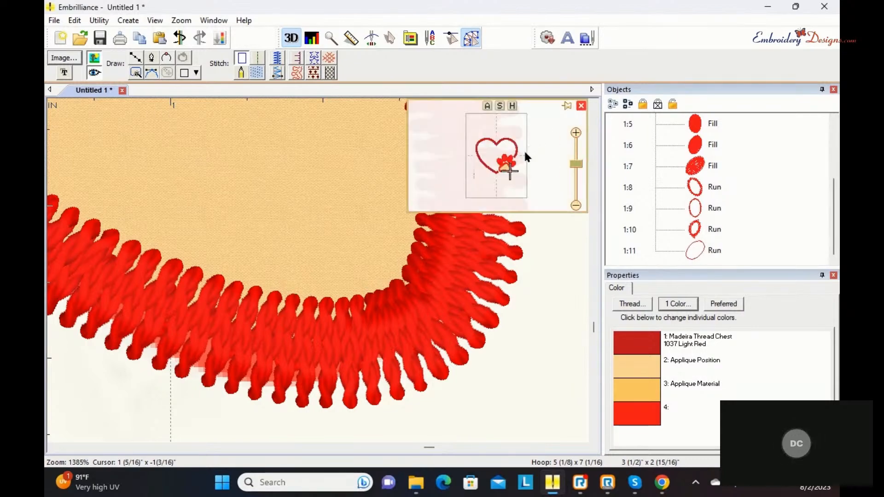
left_click_drag(510, 178, 506, 174)
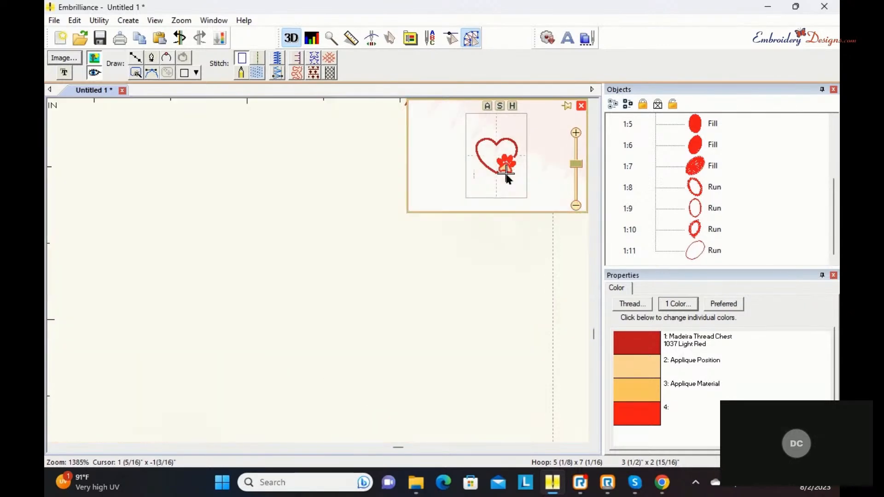
mouse_move(507, 176)
left_mouse_down()
mouse_move(516, 177)
mouse_move(516, 162)
left_mouse_up()
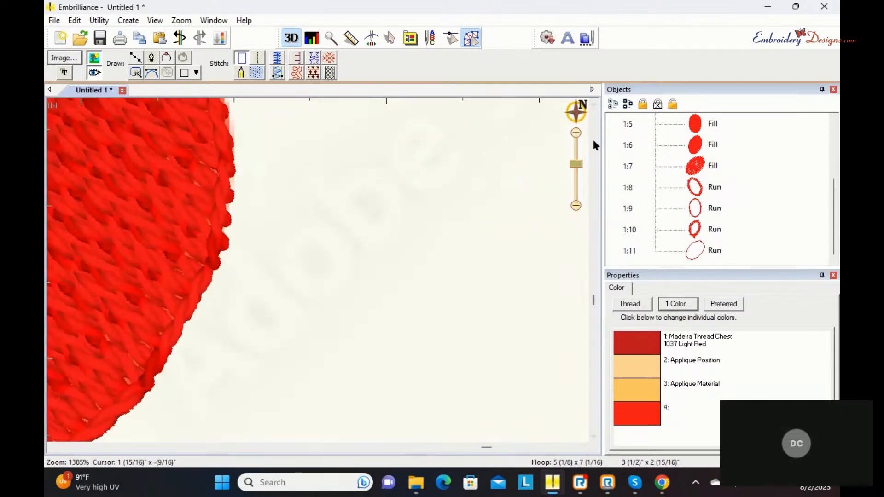
left_click_drag(576, 164, 576, 195)
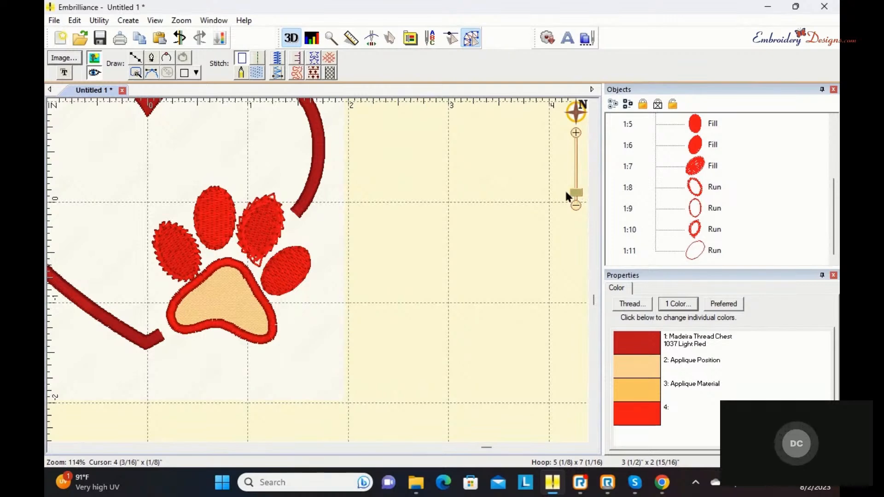
Delete the extra node among the clustered points at the lower end of the third toe's Chain outline
left_click(258, 262)
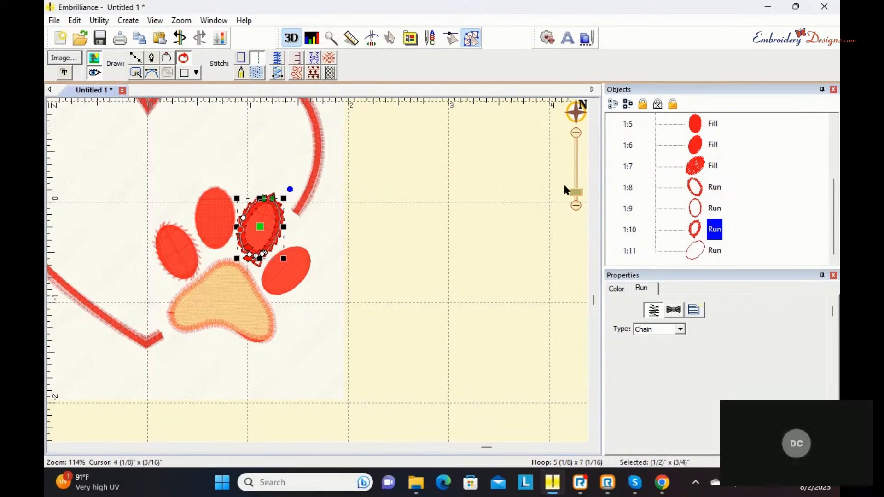
mouse_move(573, 111)
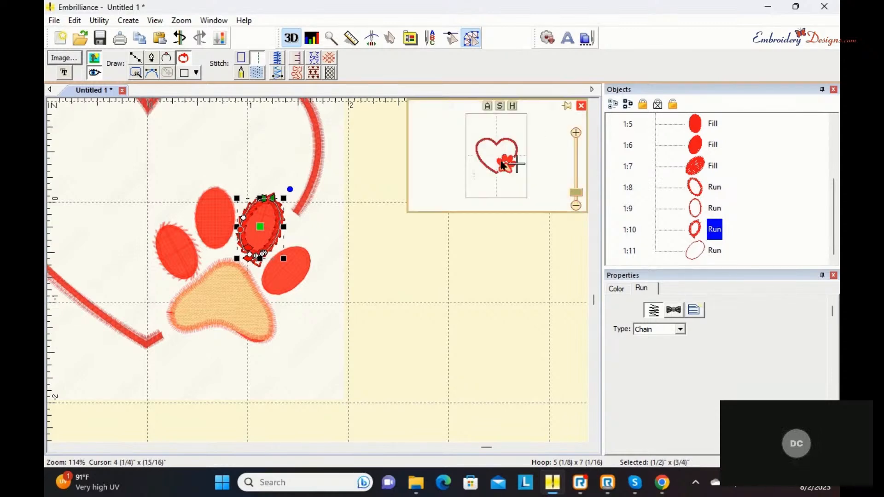
left_click_drag(517, 164, 508, 162)
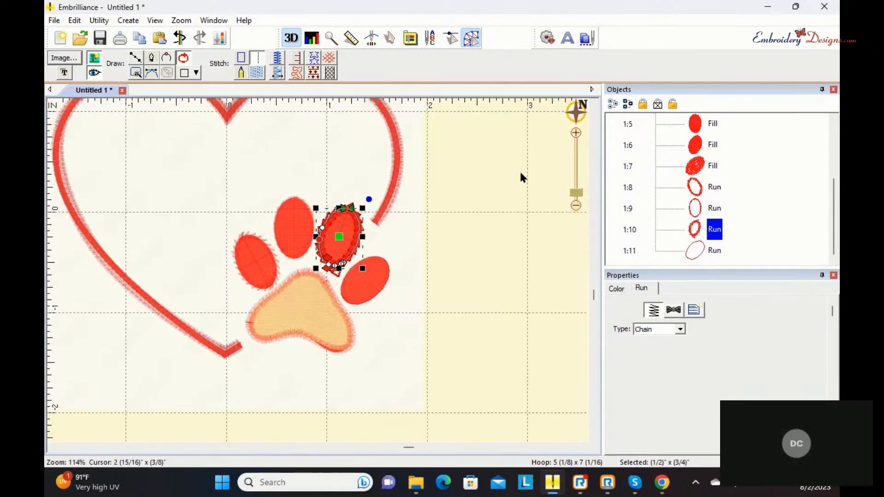
left_click_drag(576, 193, 571, 172)
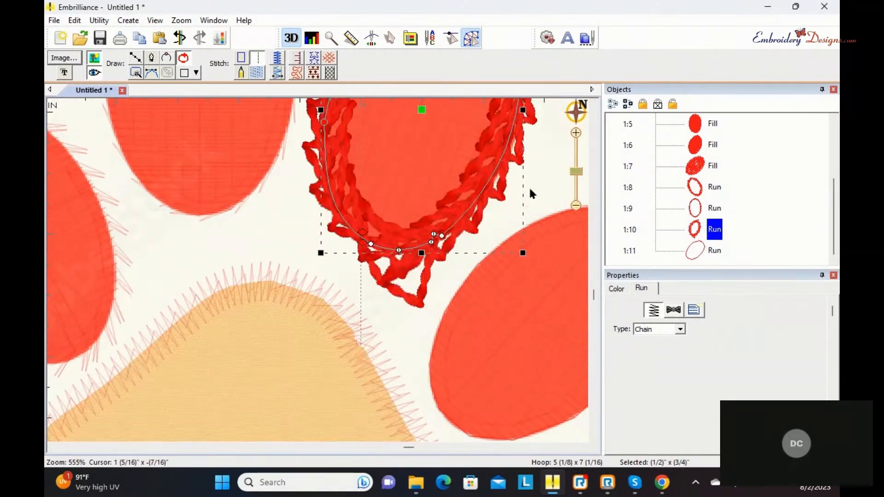
left_click(433, 235)
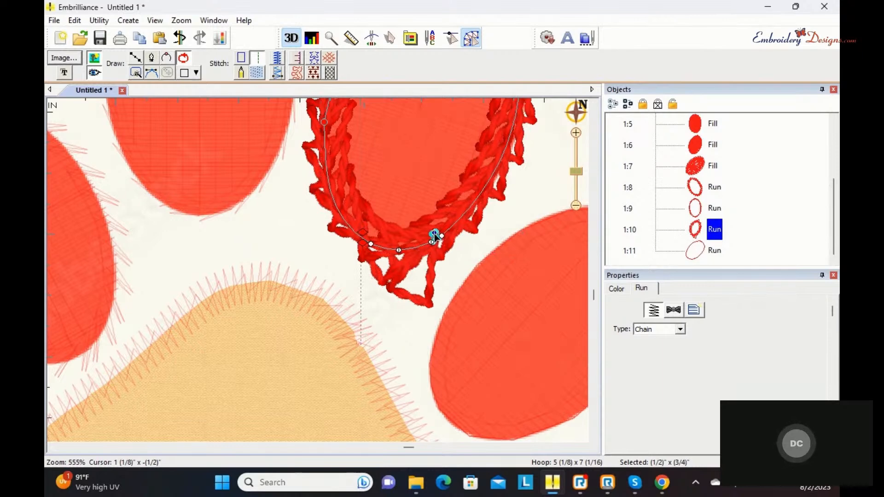
key("Delete")
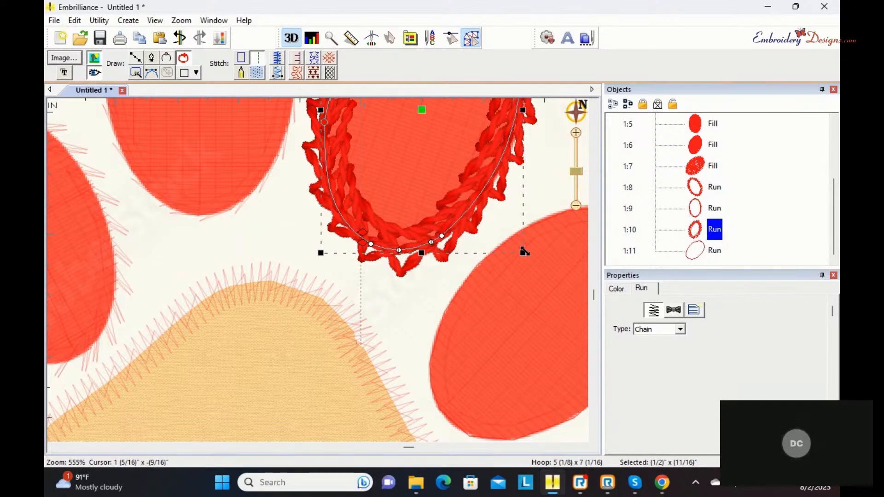
Review the whole heart and paw design, and open the underlay settings of the rightmost toe's fill
left_click_drag(579, 176, 576, 197)
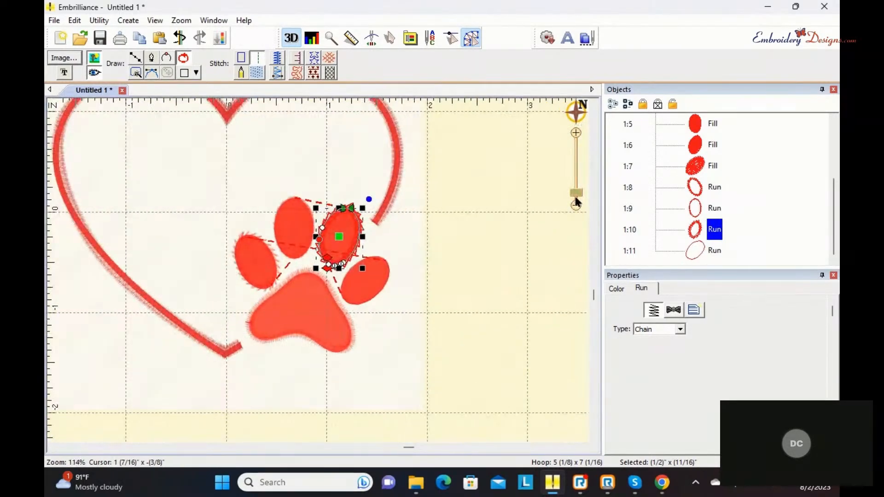
left_click(594, 103)
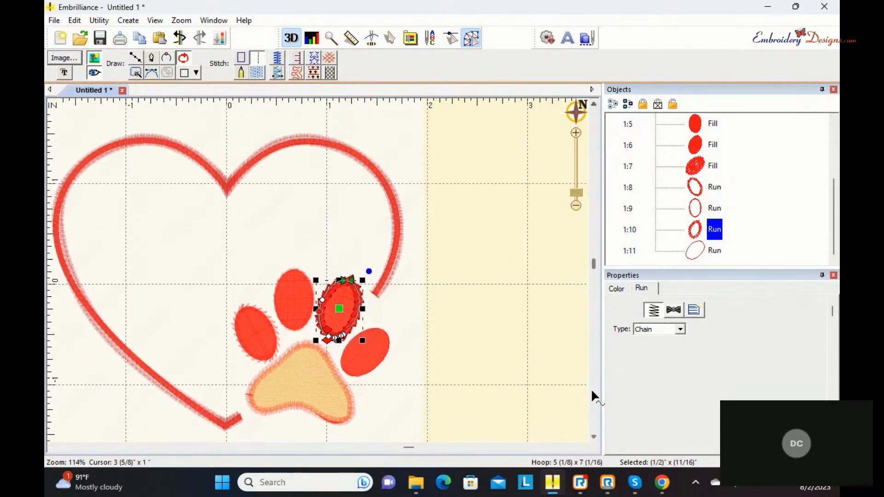
left_click(582, 446)
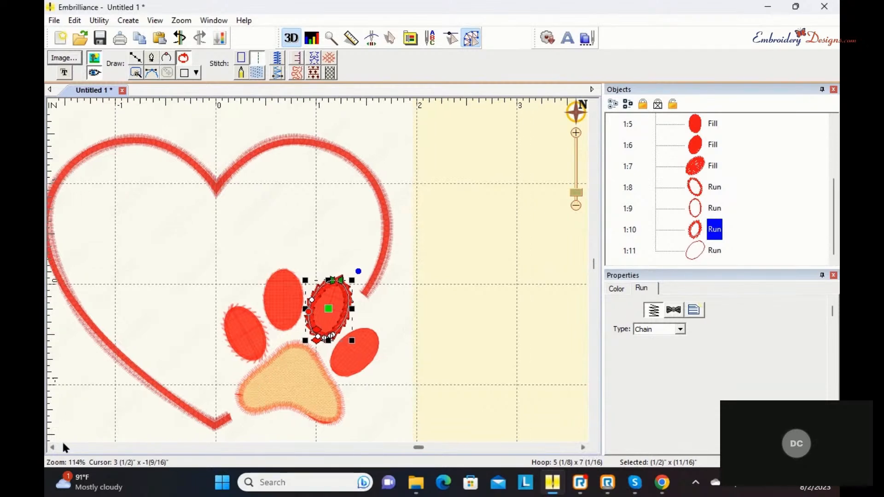
left_click(52, 446)
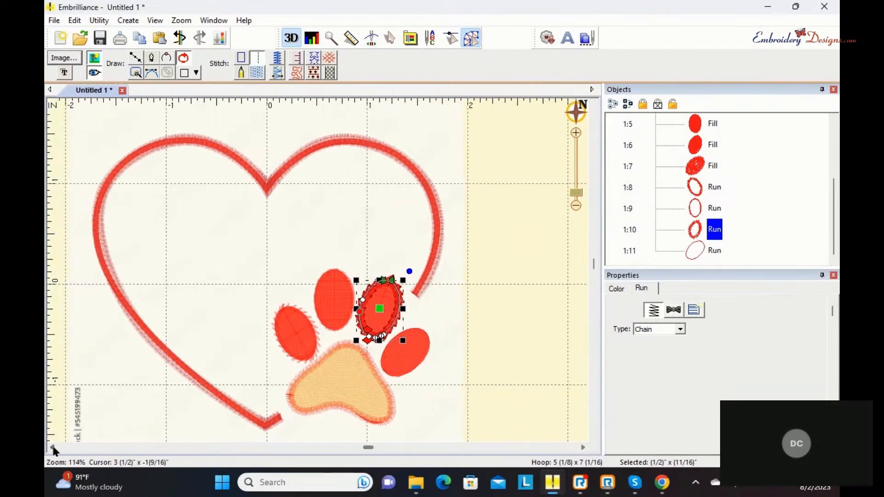
left_click(536, 320)
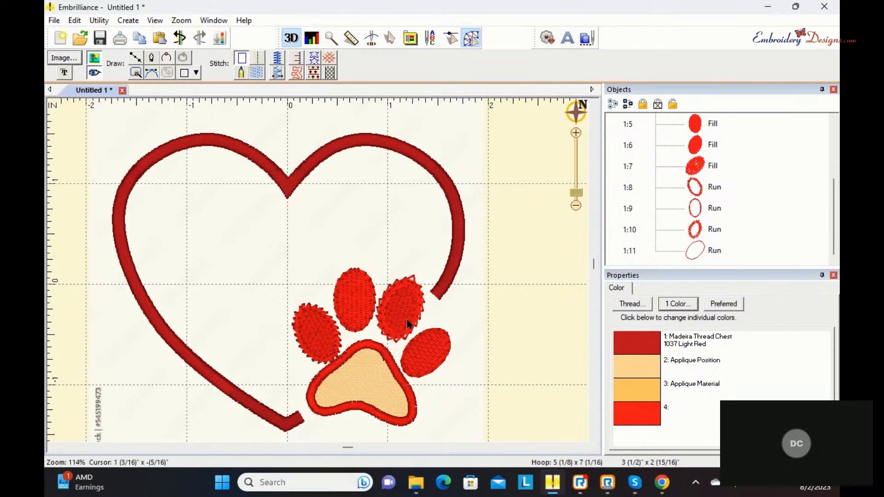
left_click(701, 167)
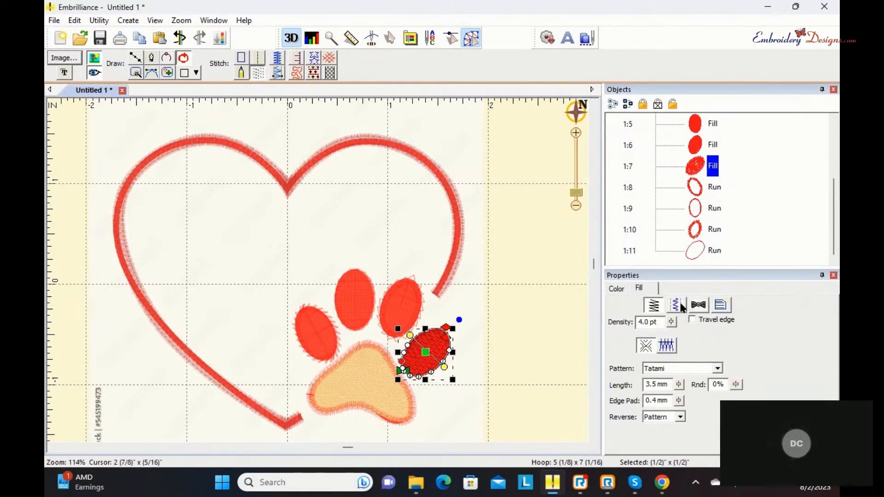
left_click(681, 306)
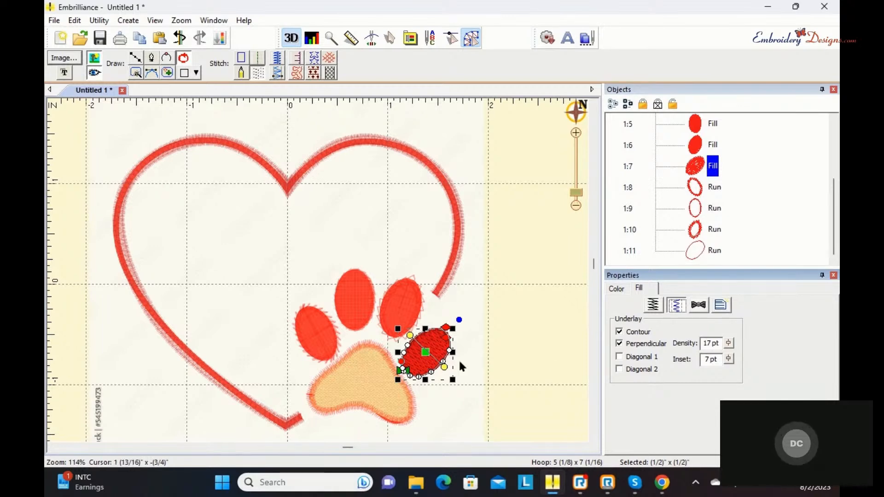
Turn on the Diagonal 1 and Diagonal 2 underlays for the rightmost toe's fill and turn off Perpendicular
left_click(619, 356)
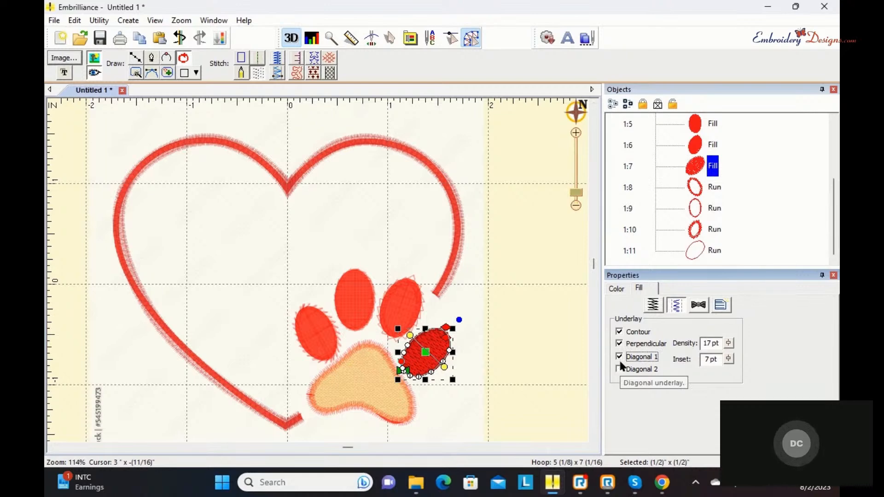
left_click(619, 369)
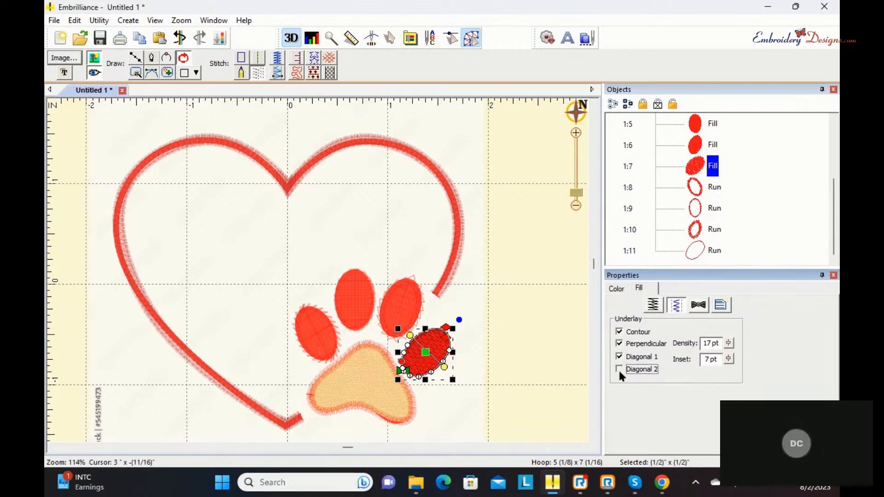
left_click(619, 344)
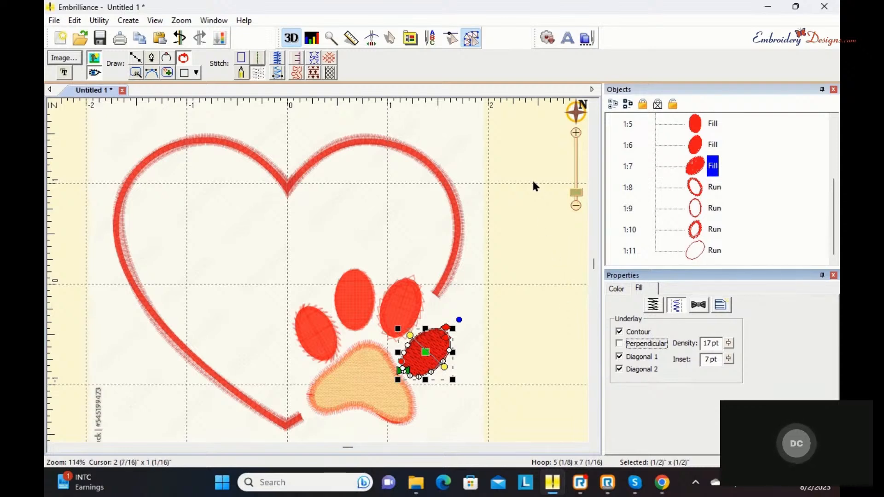
Create a new design and import the Palm Trees image from the ArtWork folder
left_click(474, 39)
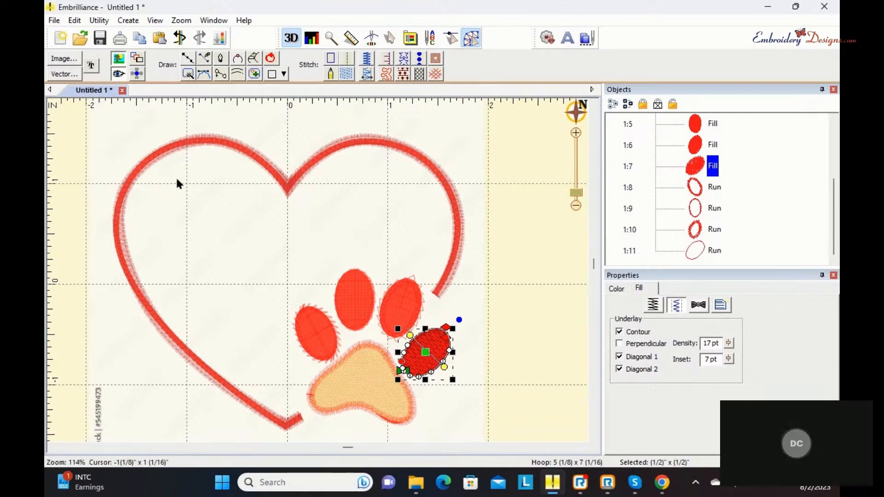
left_click(60, 38)
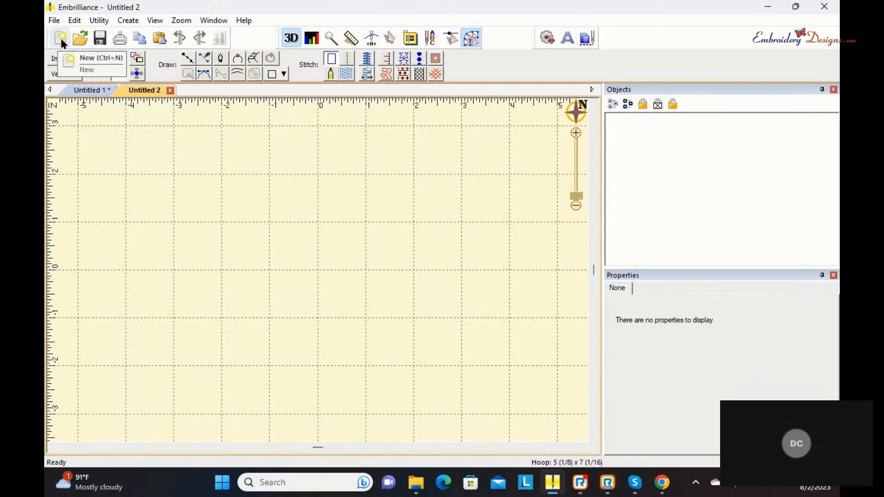
left_click(64, 59)
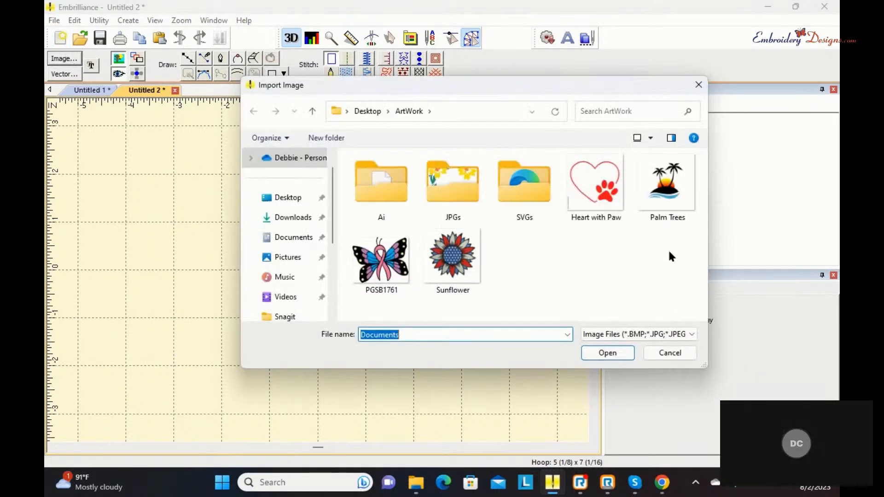
left_click(666, 198)
left_click(608, 353)
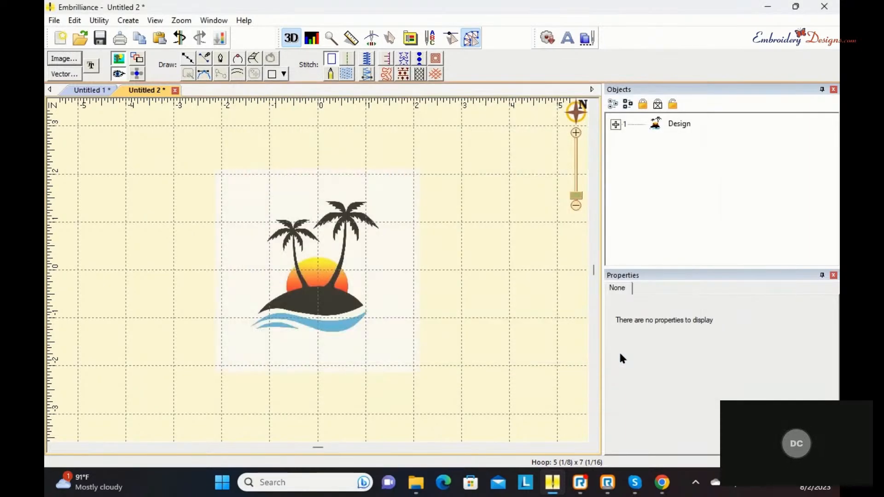
Enlarge the palm tree image proportionally to about 8 inches wide
left_click(359, 317)
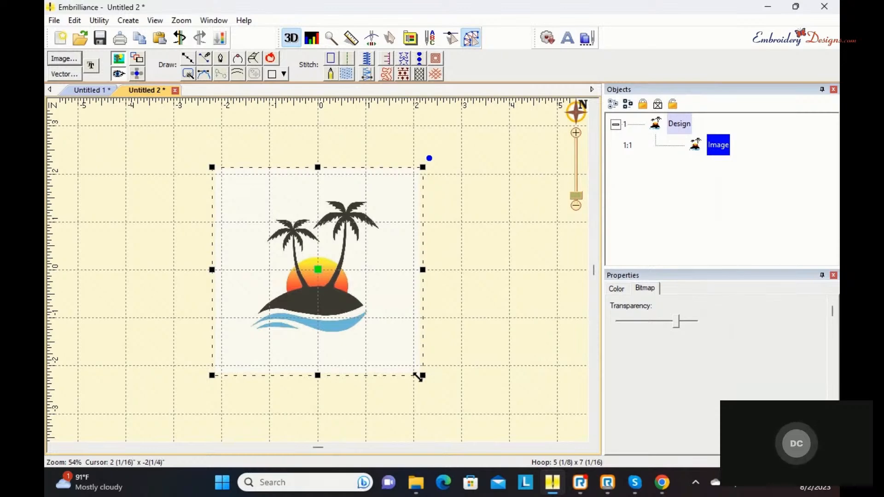
left_click_drag(421, 376, 556, 494)
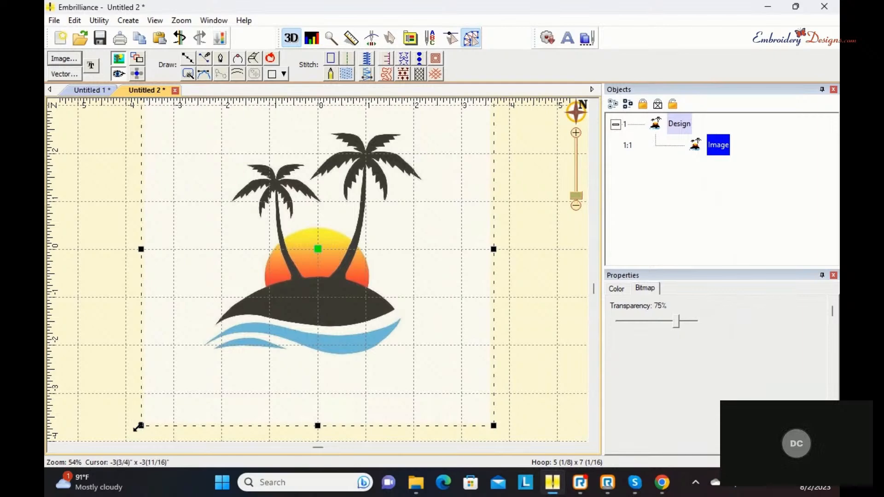
left_click_drag(138, 426, 111, 438)
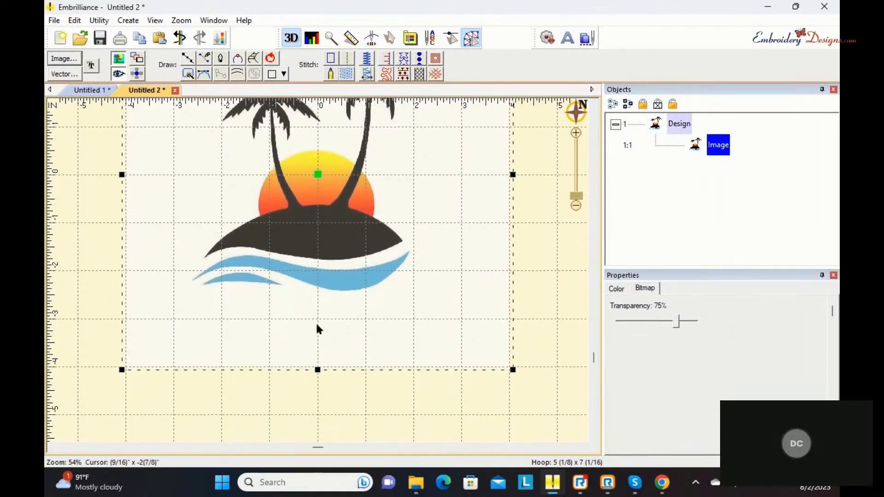
left_click(594, 104)
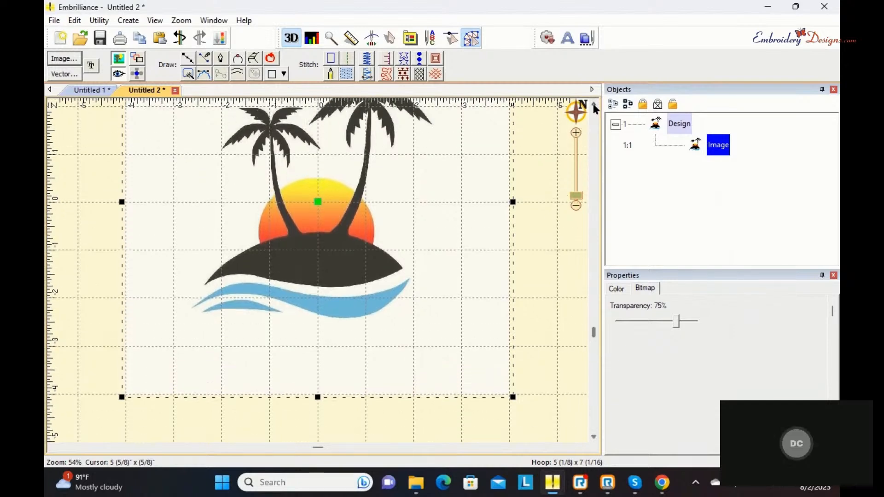
left_click(594, 104)
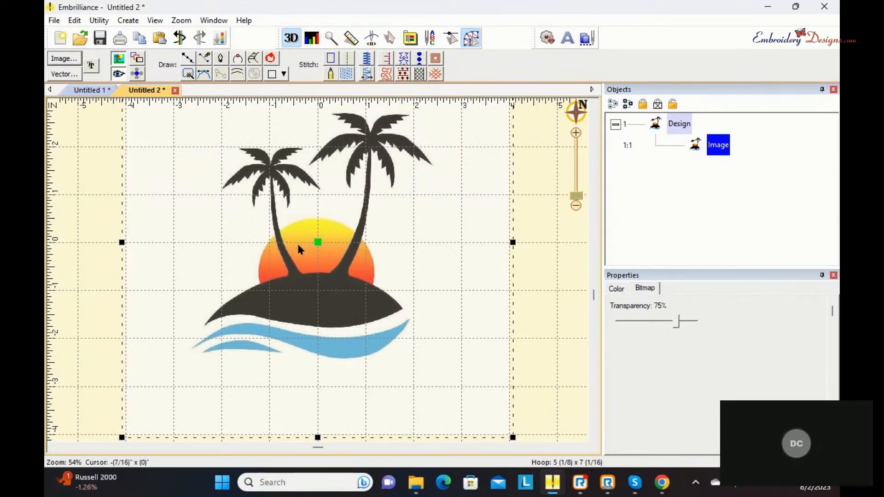
Trace the sun with a closed curved outline whose lower edge runs inside the top of the black island
left_click(188, 58)
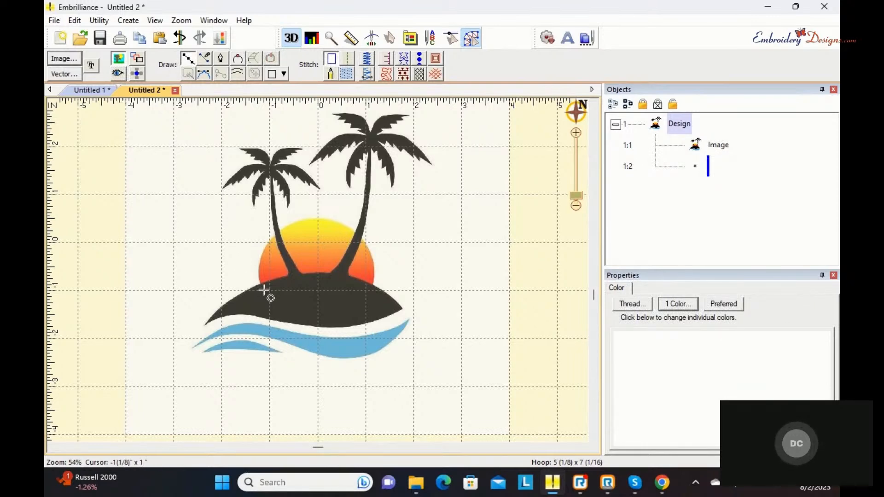
left_click(264, 289)
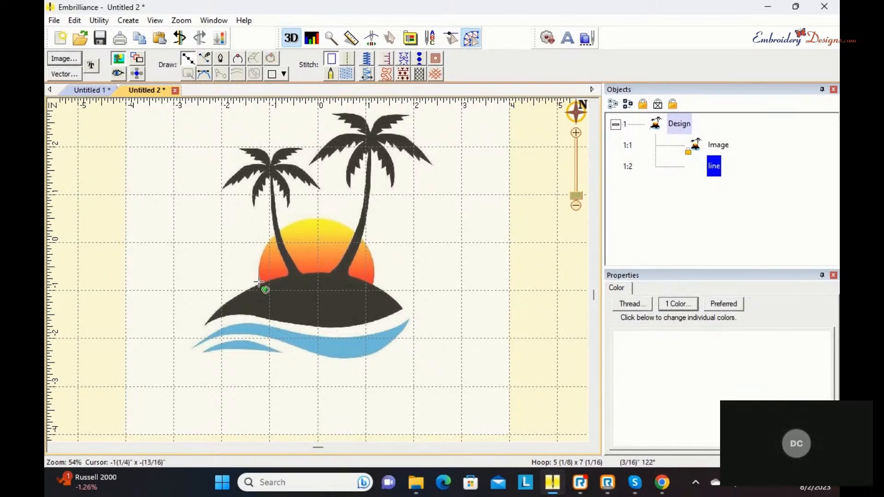
left_click(269, 240)
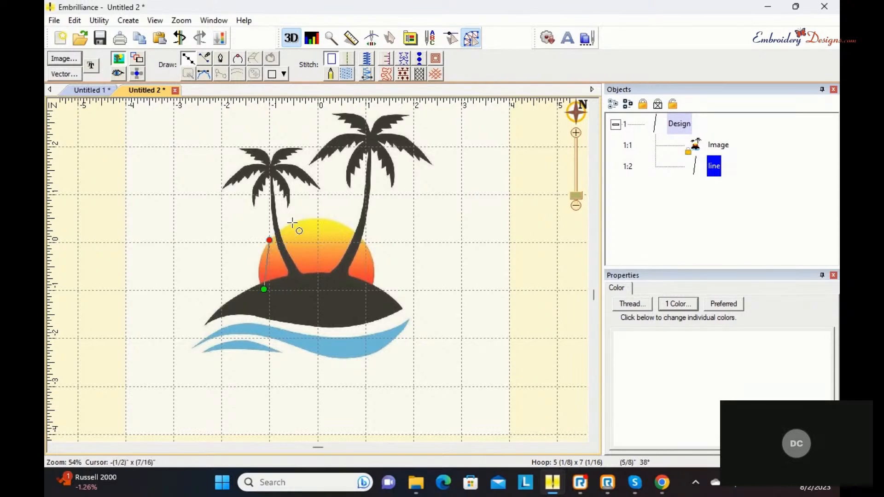
left_click(320, 217)
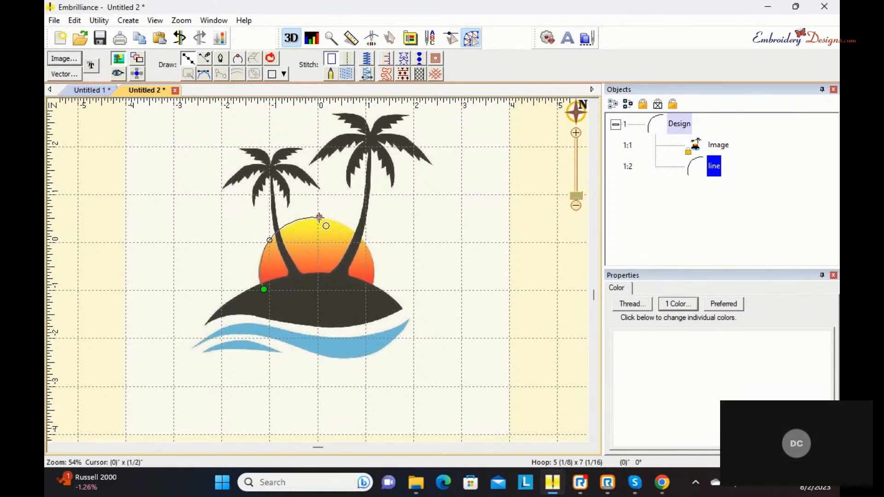
left_click(364, 243)
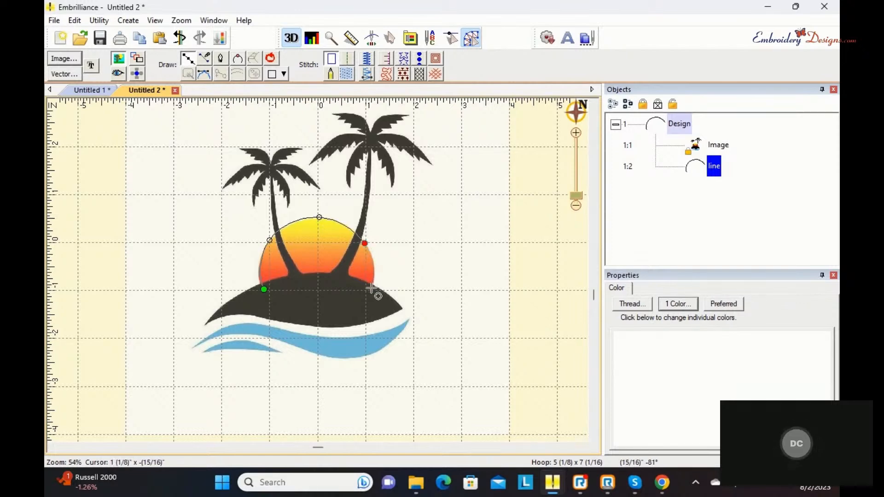
left_click(368, 293)
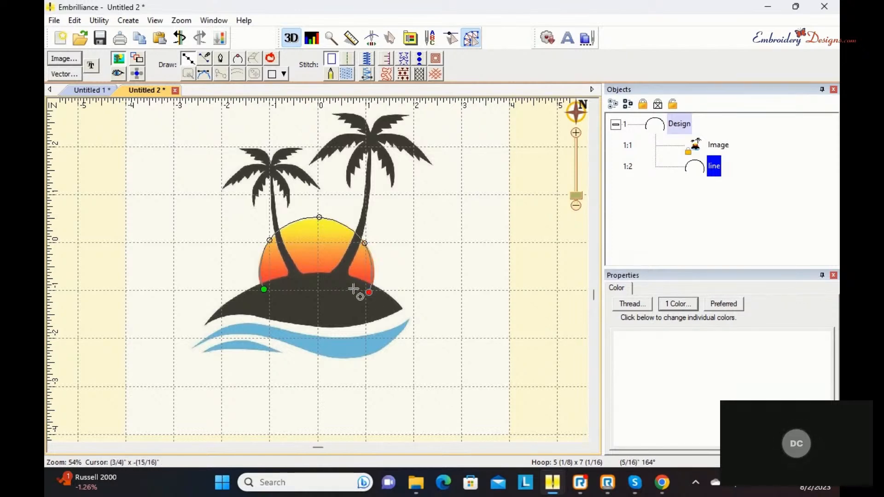
left_click(349, 287)
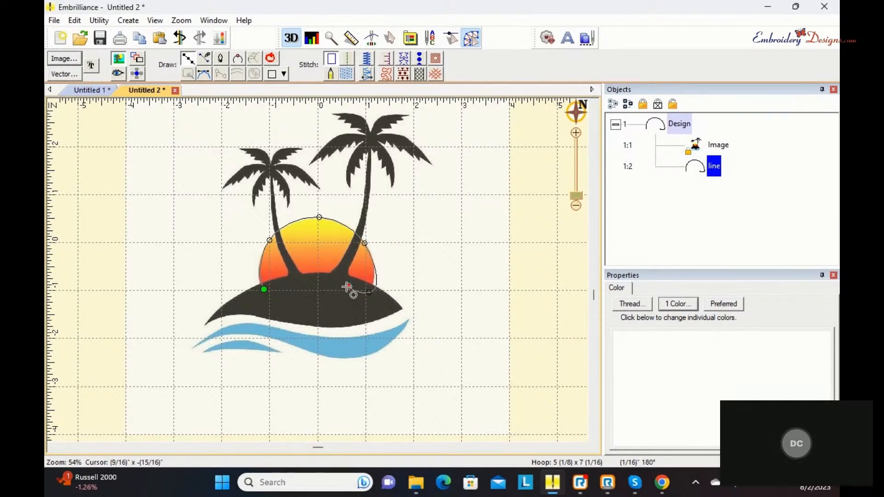
left_click(313, 285)
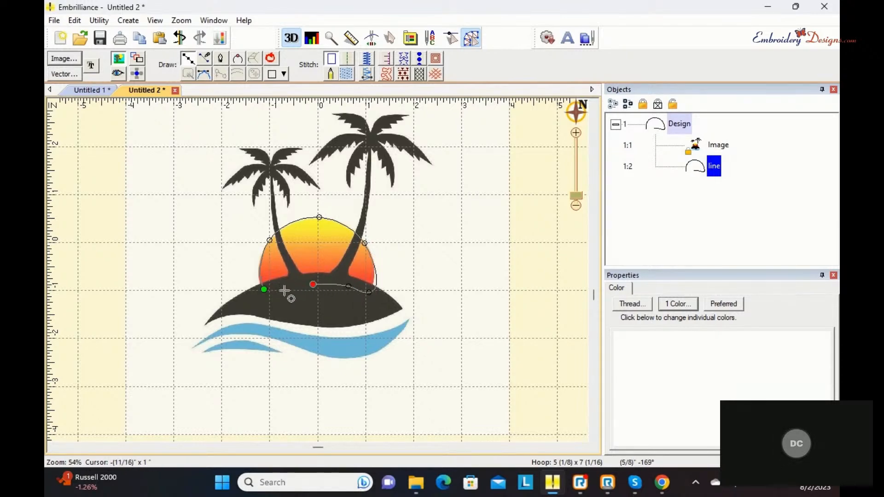
left_click(272, 58)
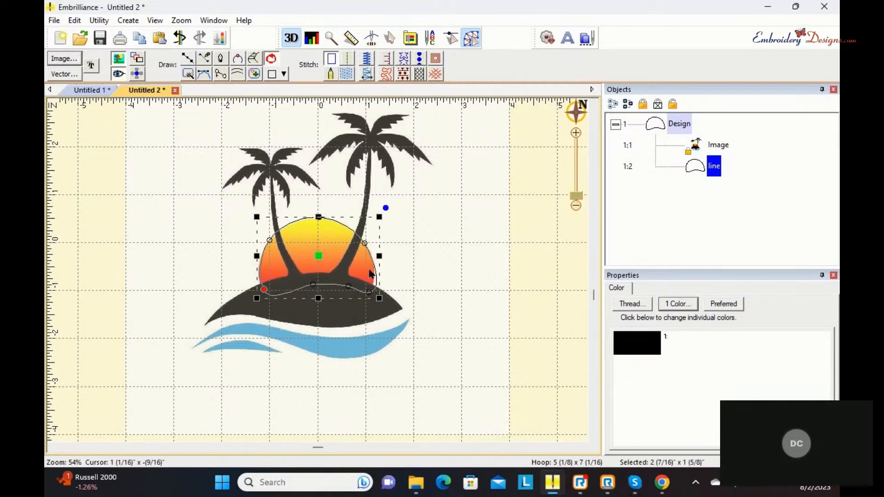
Remove the lower-right corner node of the sun outline and reshape the neighbouring node's curve to follow the sun's edge
left_click_drag(372, 297, 369, 298)
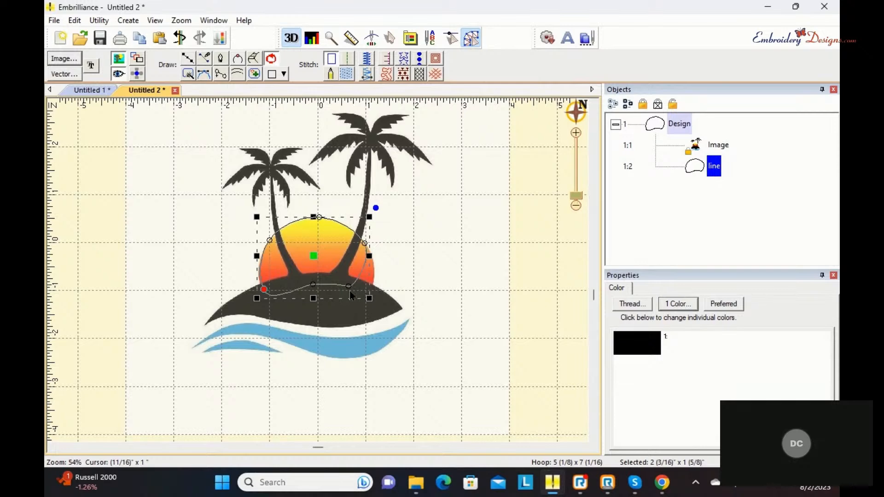
left_click(349, 287)
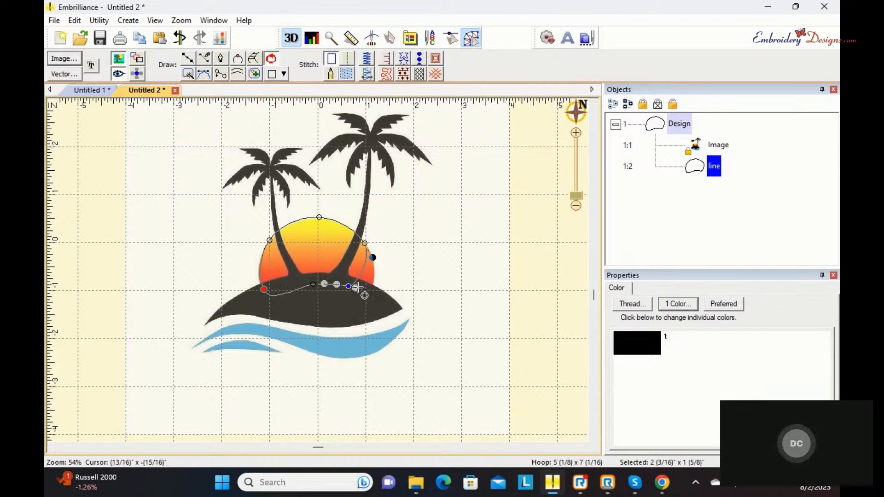
double_click(387, 304)
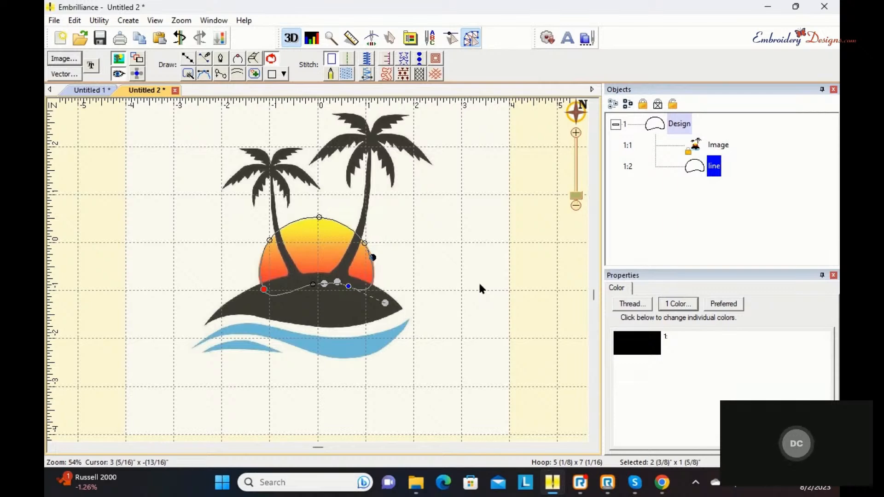
Search the Madeira Thread Chest for "orange" and set the sun outline's thread to 1278 True Orange
left_click(631, 340)
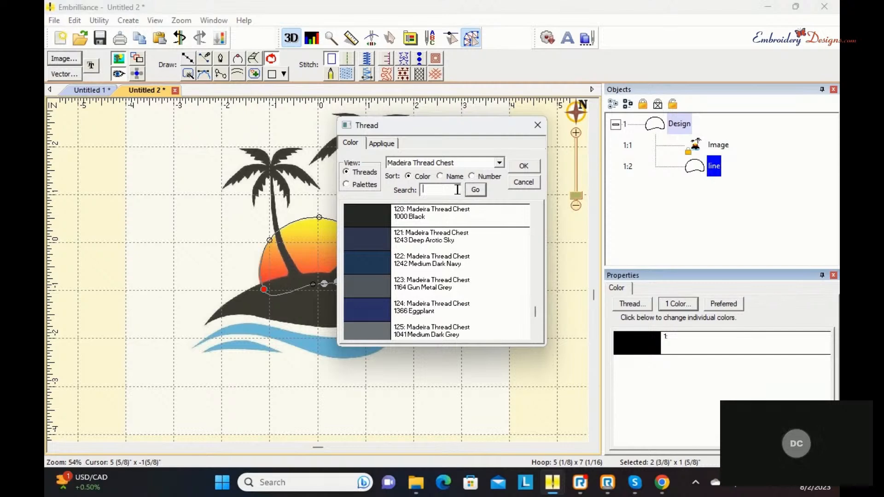
left_click(457, 190)
type("orange")
key("Return")
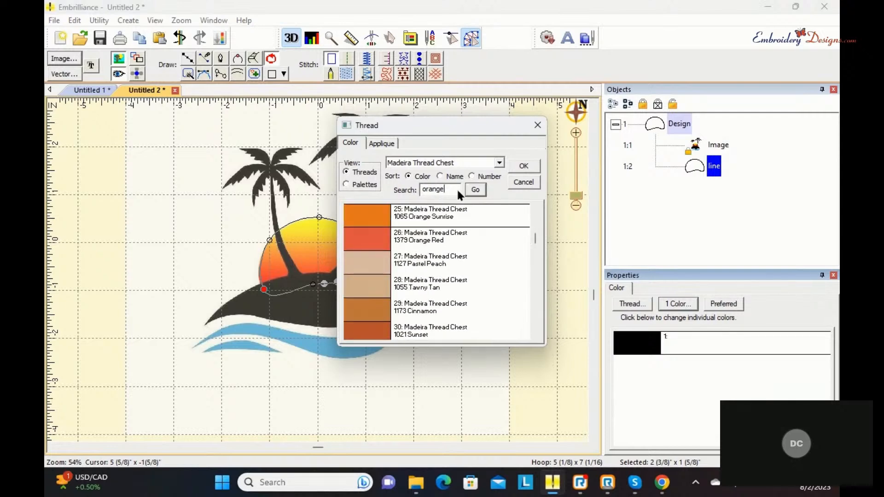
key("Return")
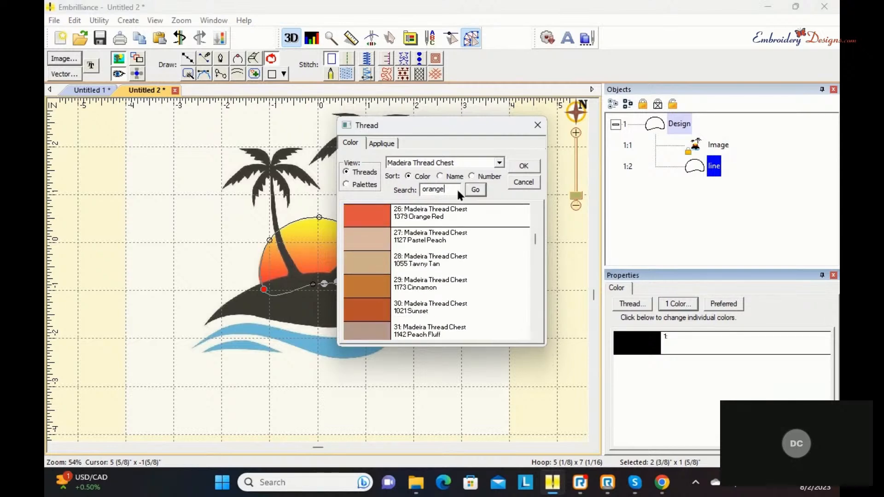
key("Return")
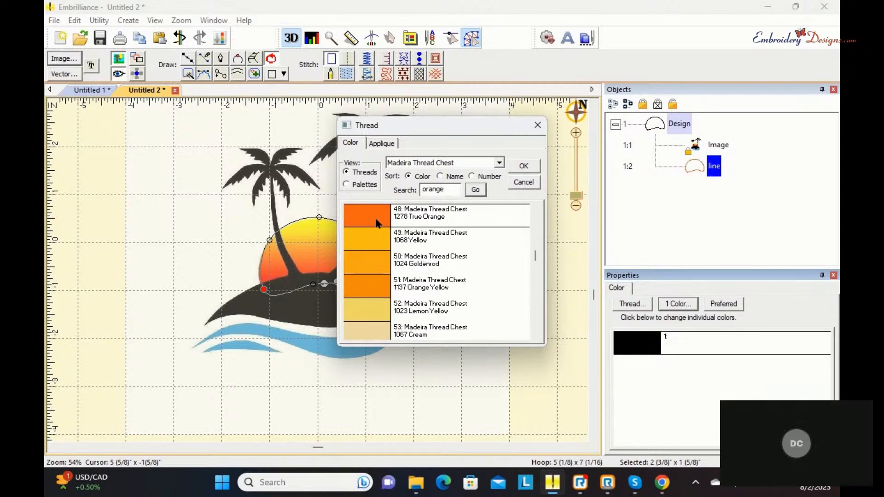
left_click(523, 164)
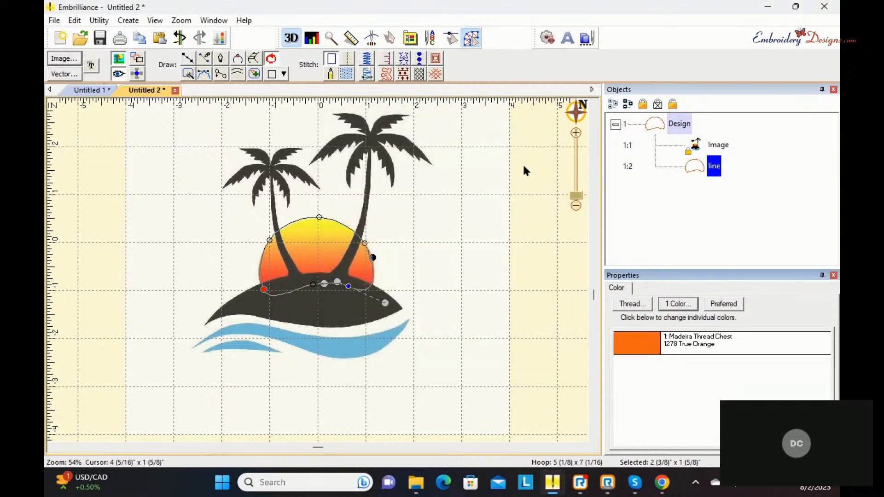
Convert the sun outline to a fill stitch with a Decreasing gradient and a base density of 15 pt
left_click(346, 75)
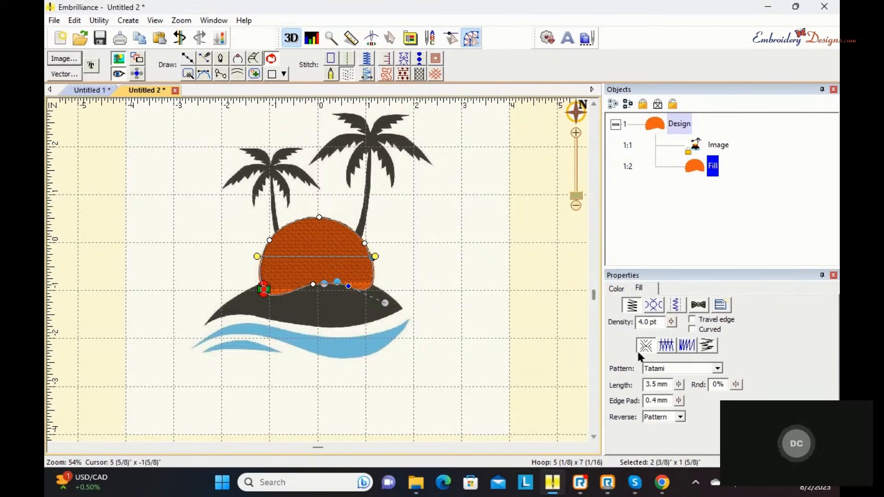
left_click(687, 347)
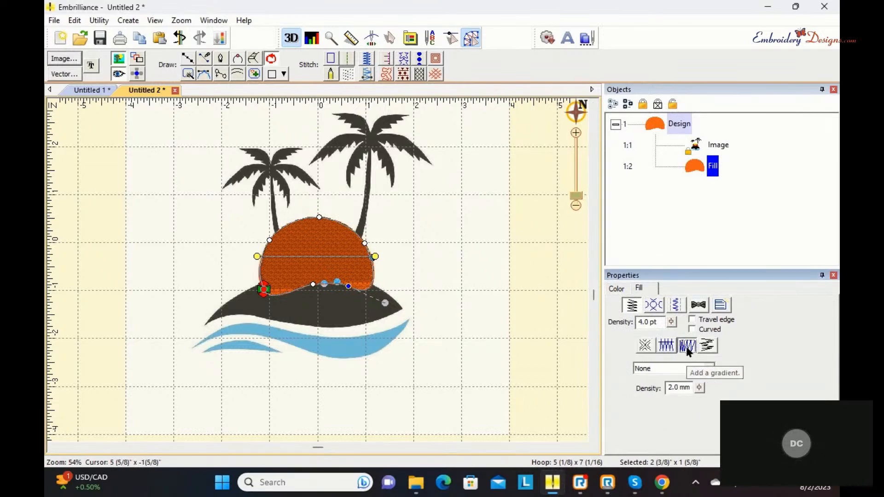
left_click(709, 370)
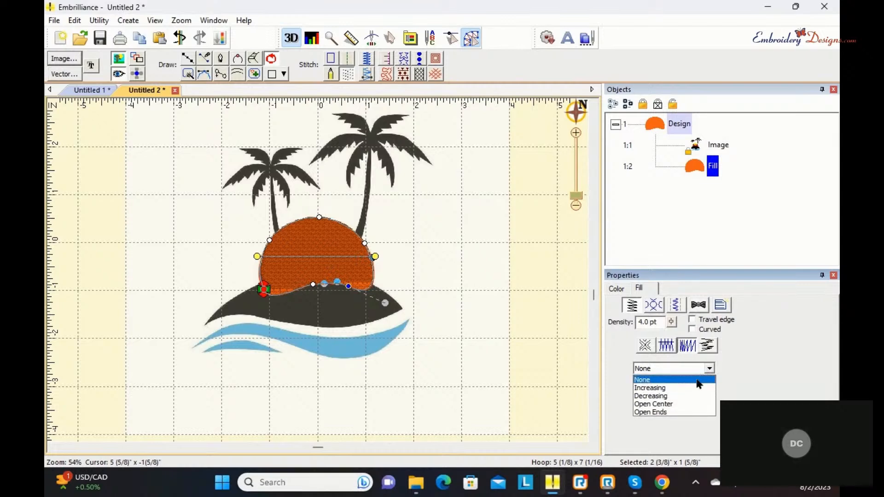
left_click(675, 397)
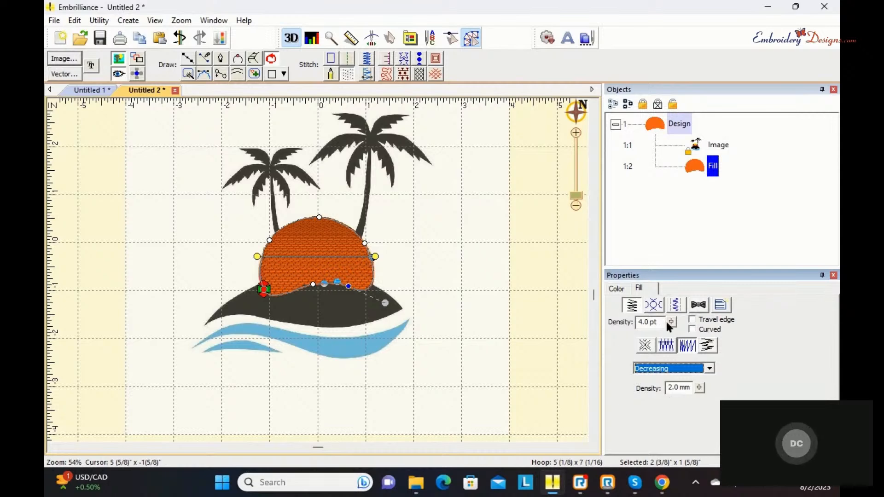
mouse_move(671, 322)
left_mouse_down()
mouse_move(672, 386)
mouse_move(674, 318)
left_mouse_up()
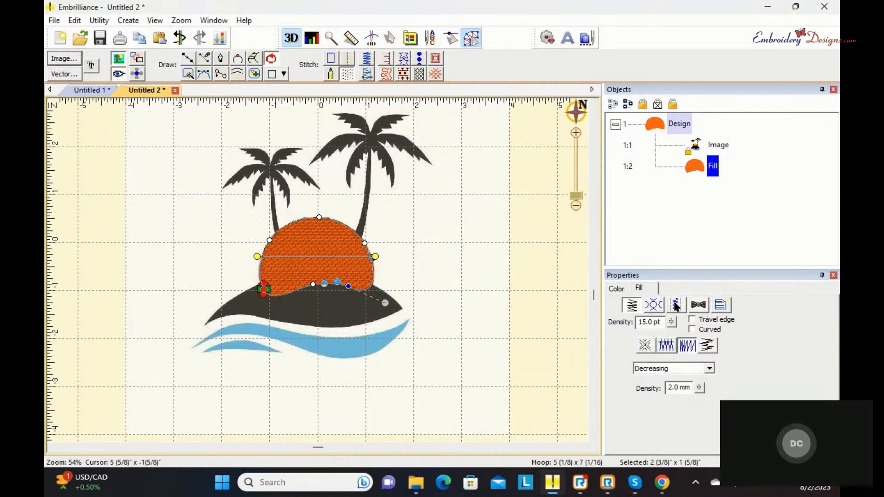
Turn off the Perpendicular underlay of the orange sun fill and set its gradient density to 4.0 mm
left_click(676, 305)
left_click(620, 331)
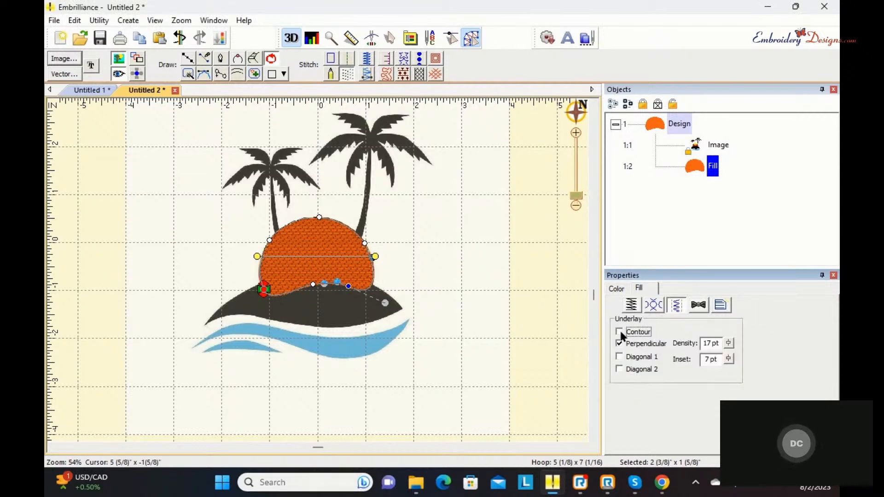
left_click(619, 344)
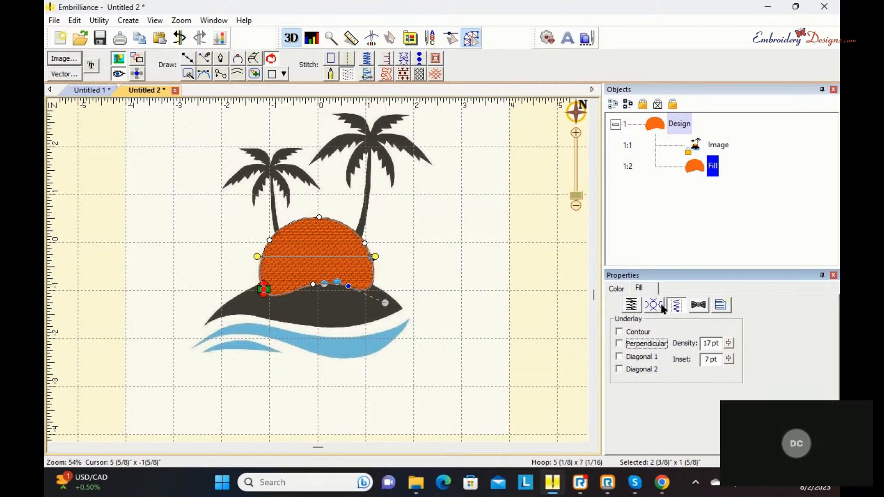
left_click(631, 305)
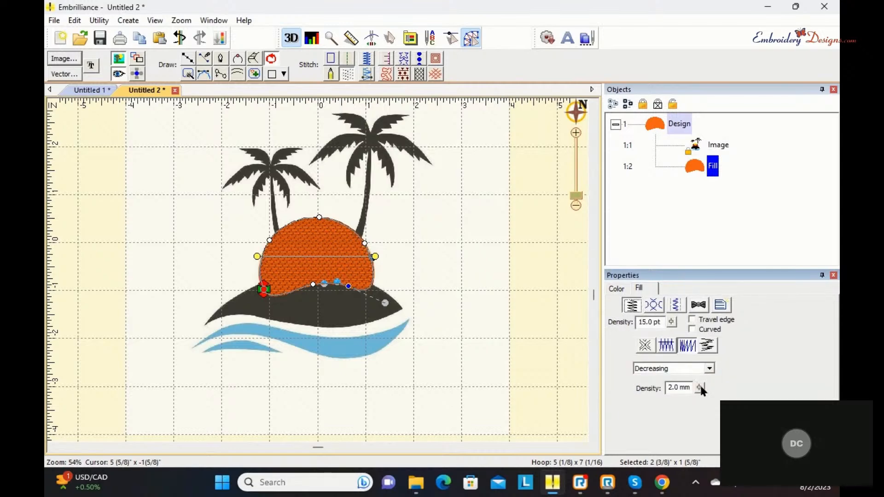
left_click_drag(701, 388, 709, 363)
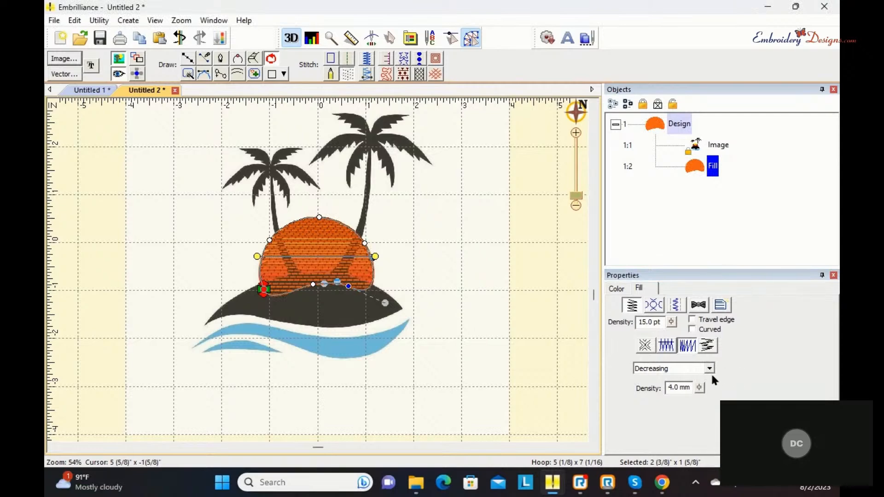
left_click_drag(699, 387, 722, 368)
Duplicate the orange sun fill in place over the original
right_click(321, 251)
left_click(346, 258)
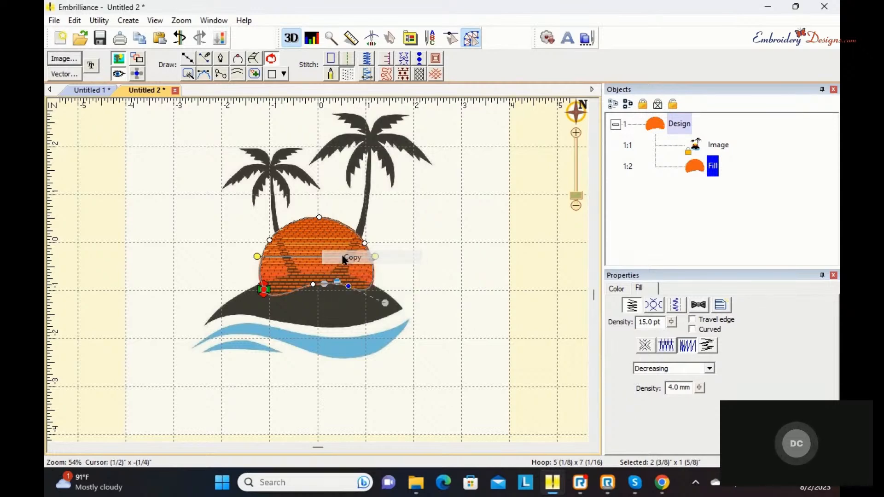
right_click(325, 240)
left_click(346, 261)
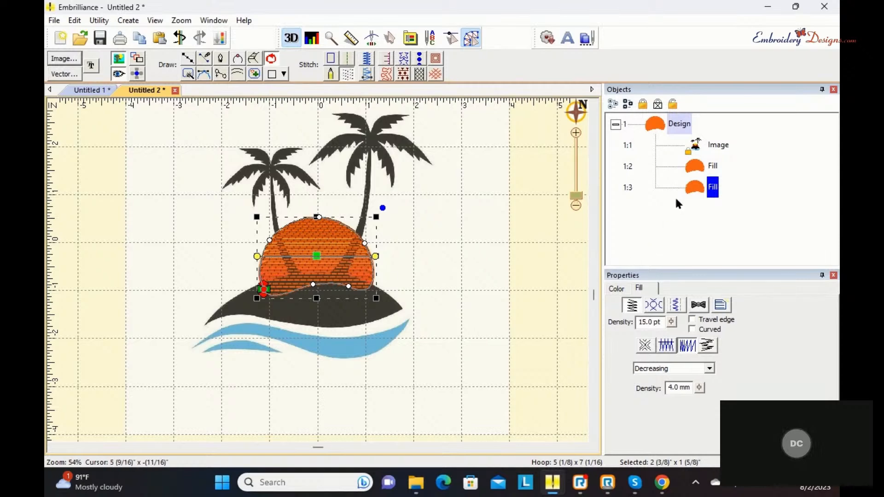
Set the duplicated sun fill's thread to Madeira Thread Chest 1023 Lemon Yellow
left_click(619, 287)
double_click(622, 339)
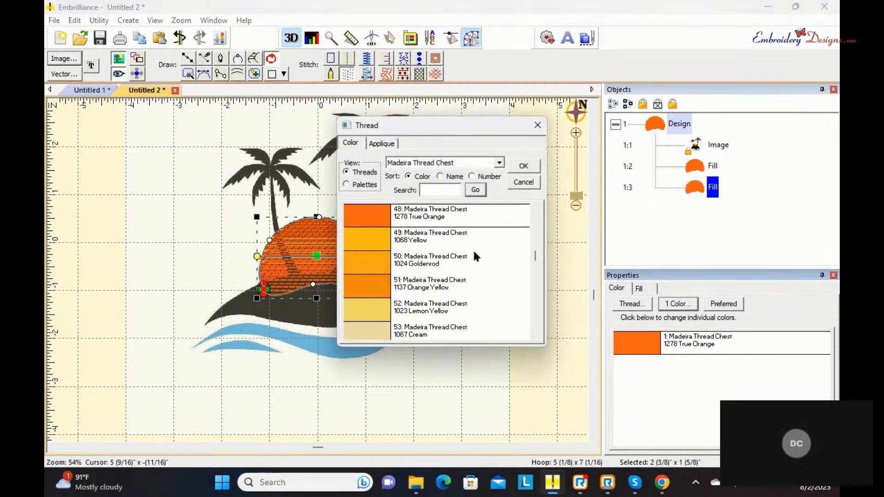
left_click(379, 306)
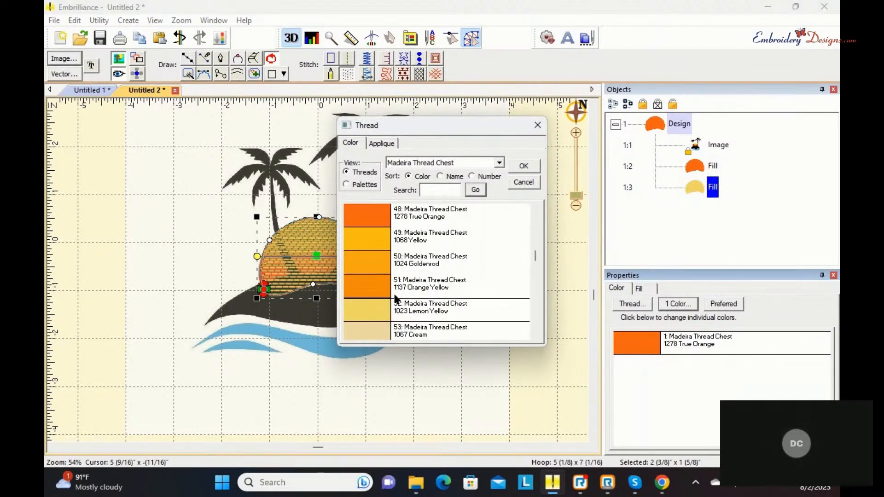
left_click(525, 166)
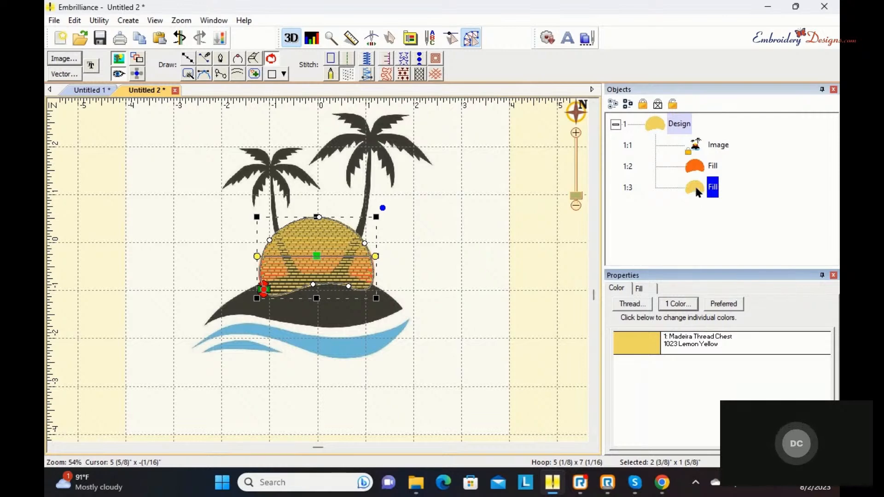
Change the lemon yellow sun fill's gradient to Increasing and deselect it
left_click(641, 288)
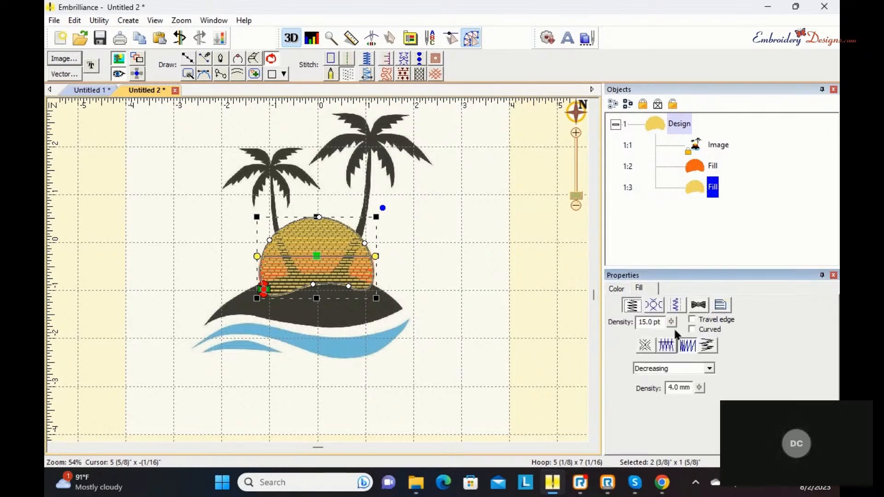
left_click(710, 368)
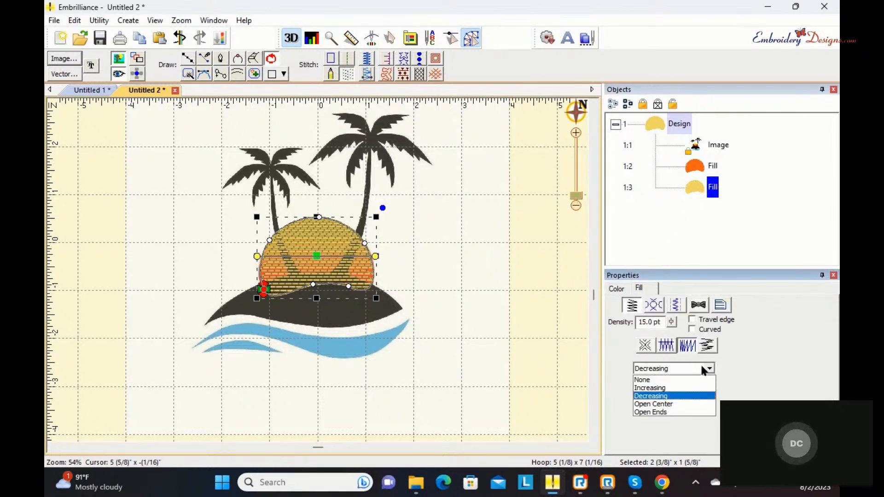
left_click(690, 388)
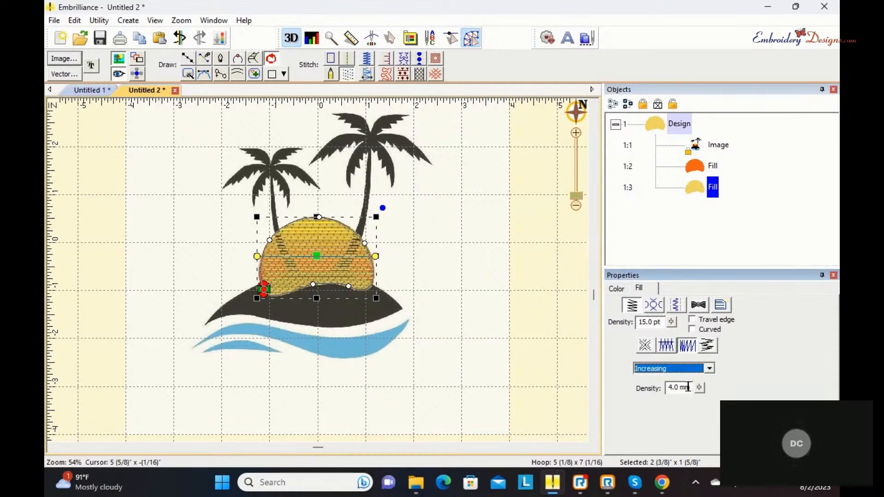
left_click(494, 266)
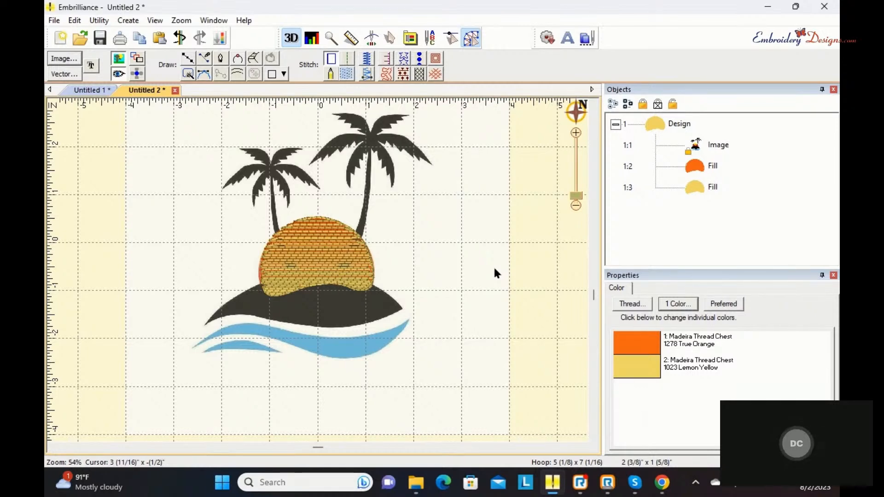
Select the orange sun fill and enable its Travel edge option
left_click(623, 340)
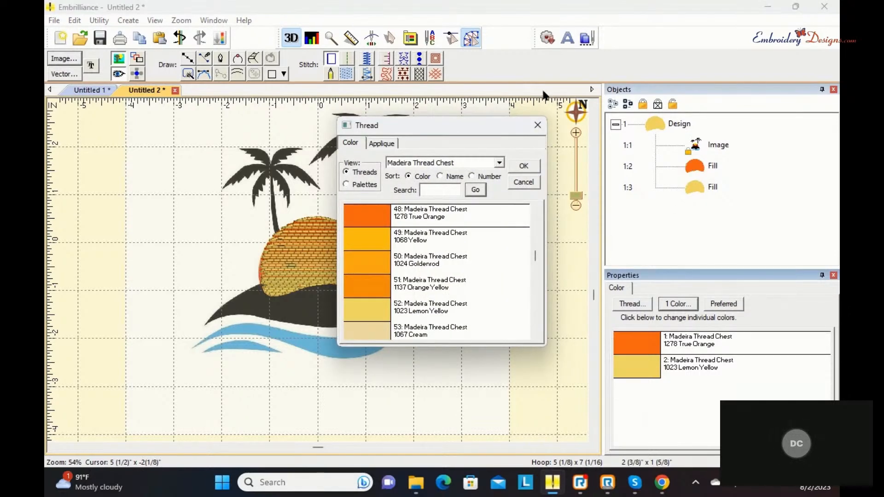
left_click(536, 124)
left_click(711, 166)
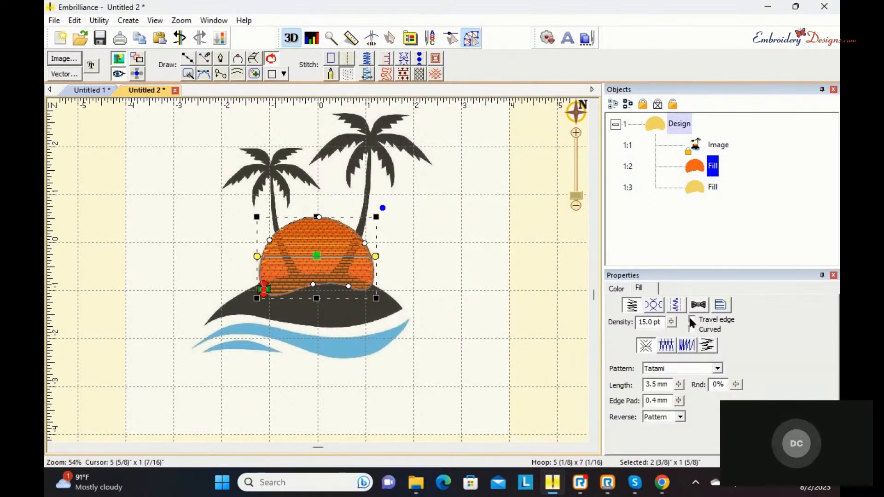
left_click(688, 316)
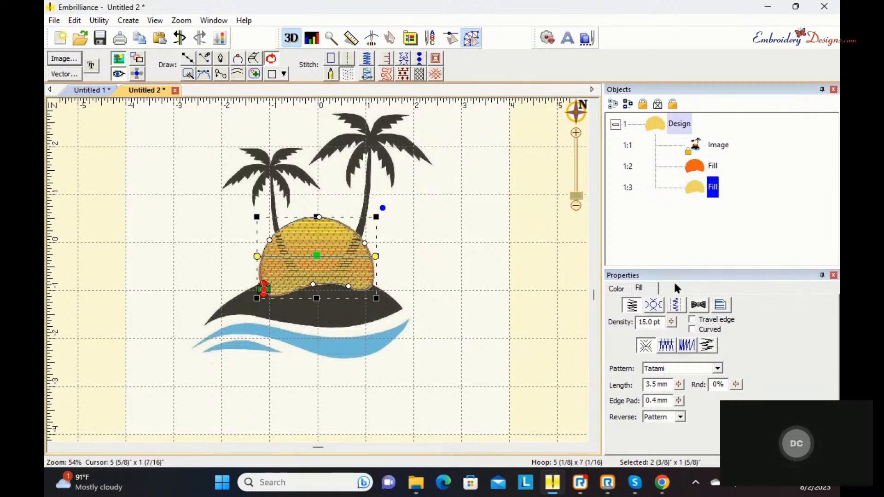
Check the lemon yellow sun fill's underlay and gradient settings, and enable its Travel edge option
left_click(673, 304)
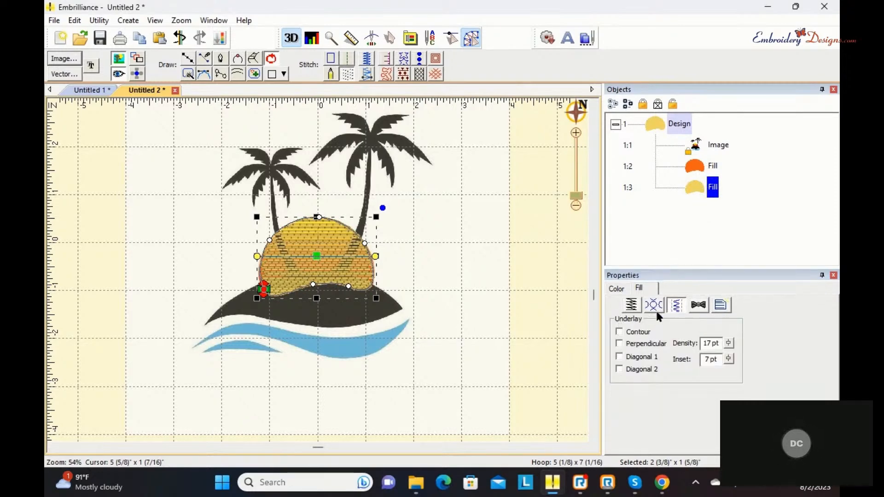
left_click(631, 305)
left_click(693, 319)
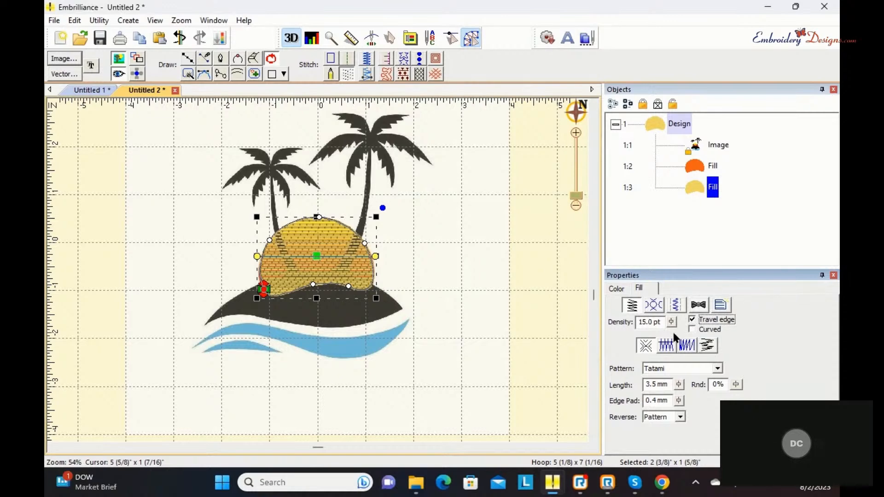
left_click(687, 346)
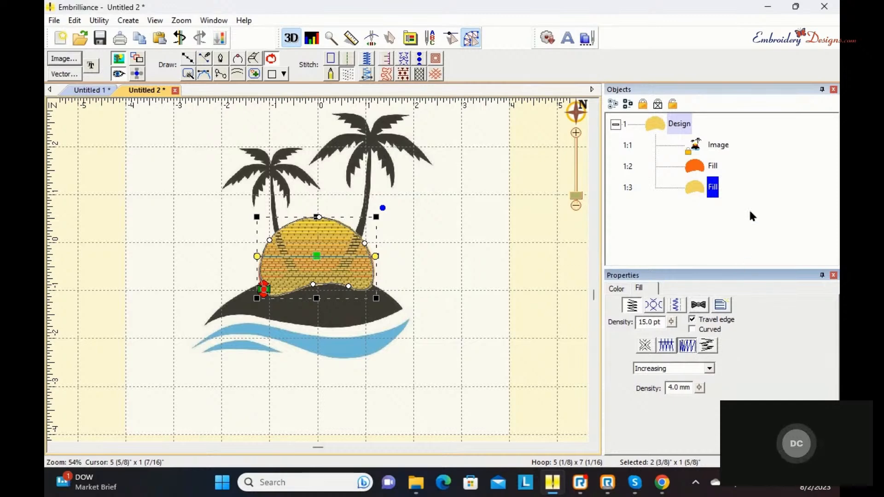
left_click(550, 272)
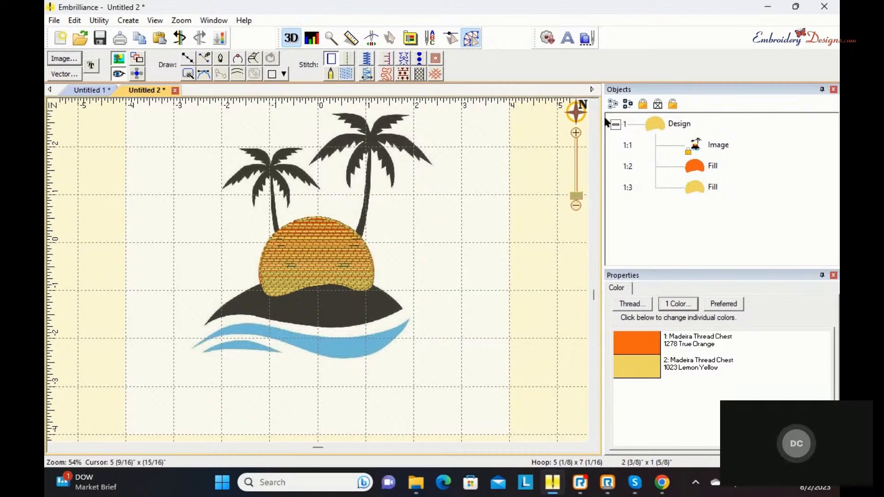
left_click(616, 124)
left_click(616, 124)
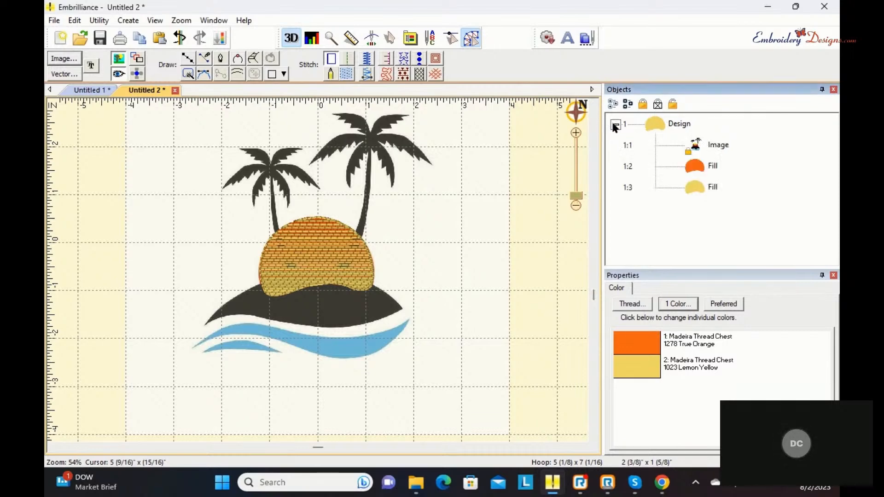
left_click(653, 126)
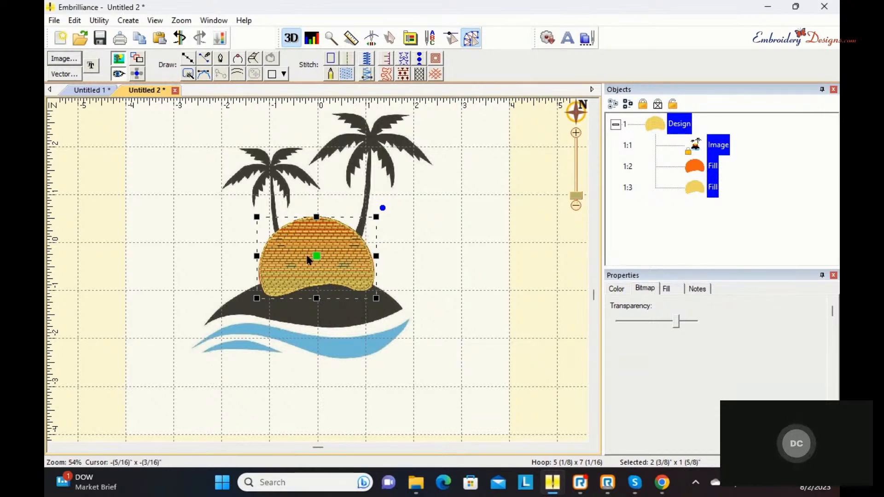
Hide the stitches and trace the smaller palm's trunk with an open three-point line from its base up to the crown
left_click(119, 75)
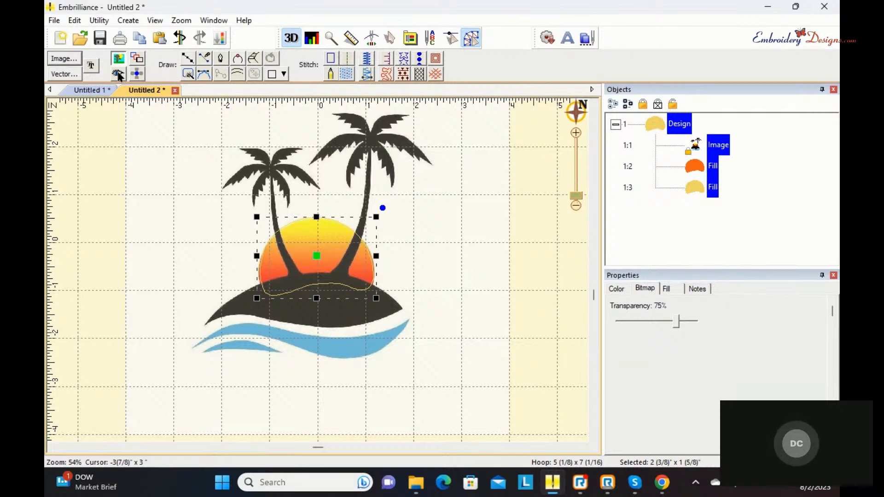
left_click(189, 60)
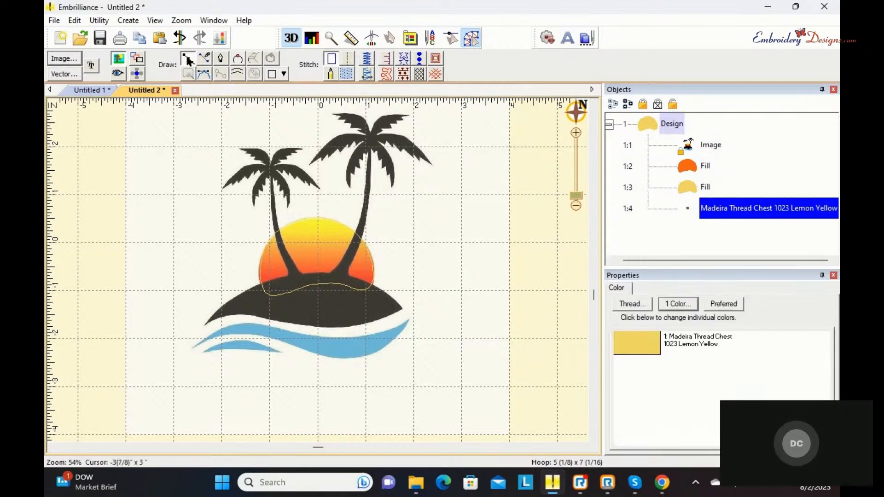
left_click(297, 281)
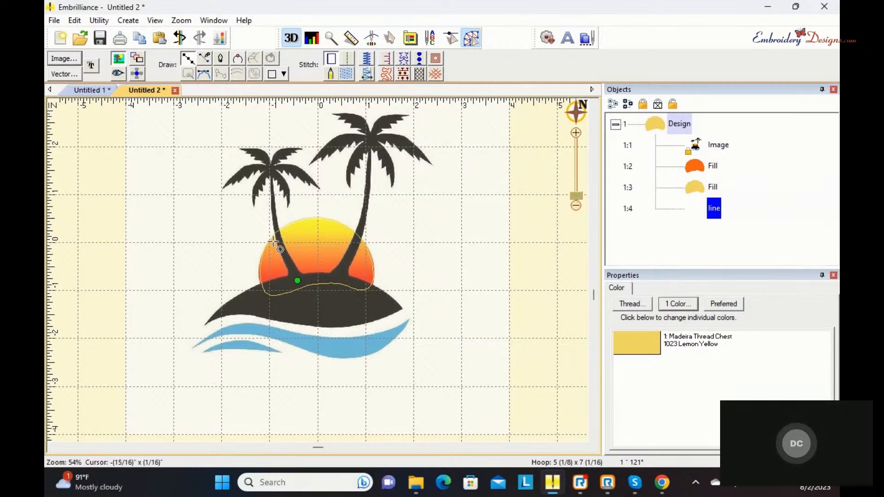
left_click(275, 226)
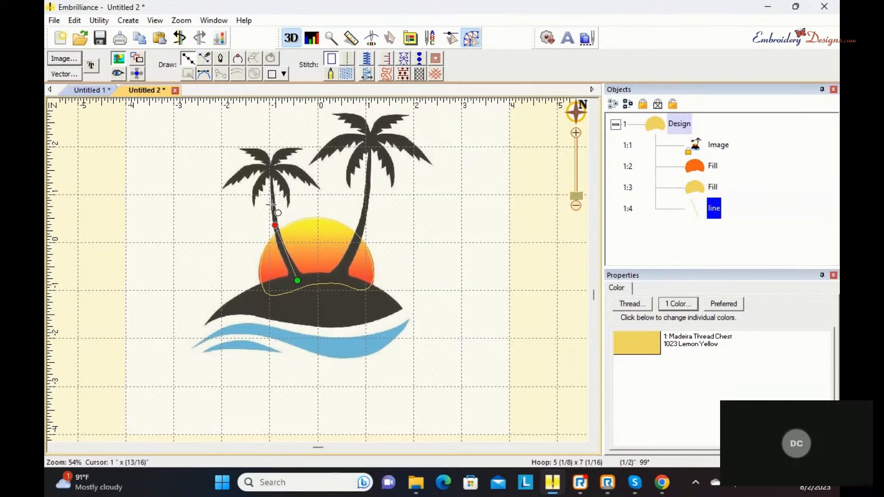
left_click(271, 169)
key("Return")
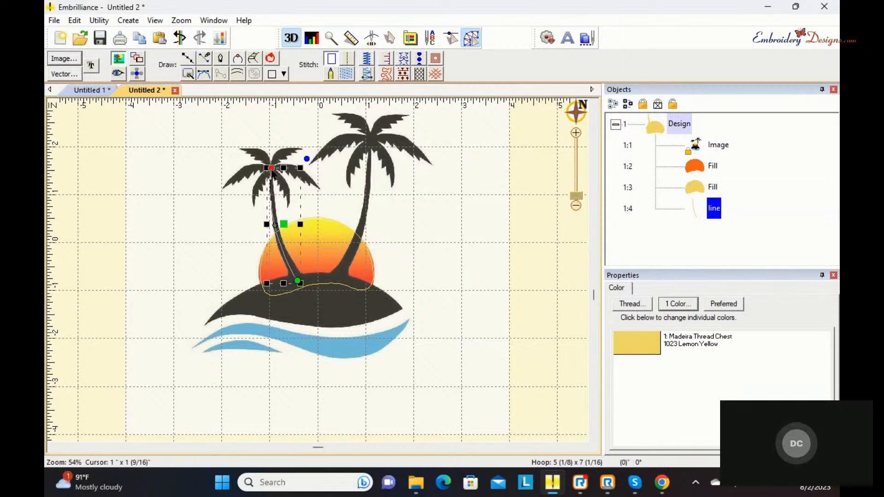
Convert the trunk line to a satin border with tapering line thickness style 3 and a width of 4.5 mm
left_click(368, 59)
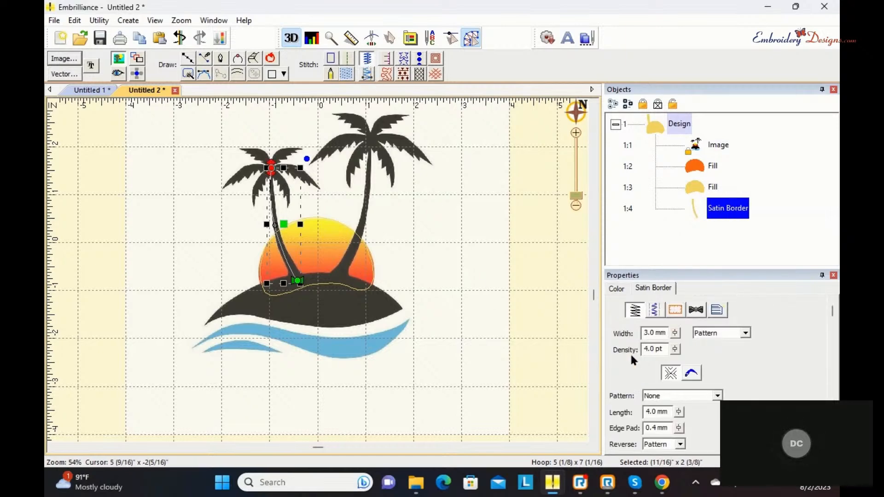
left_click(694, 377)
left_click(695, 390)
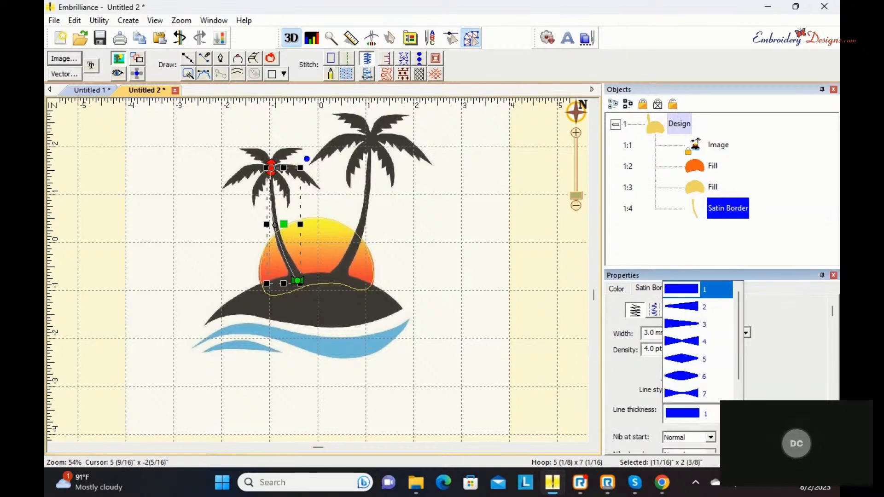
left_click(713, 326)
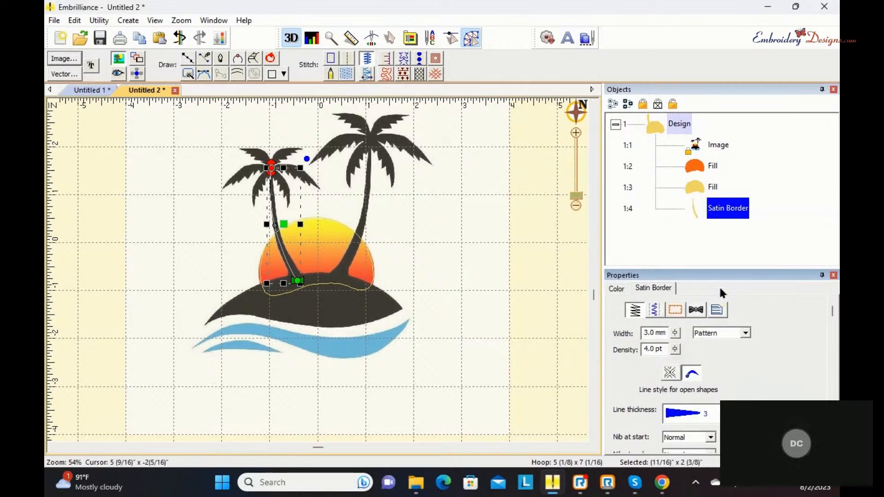
left_click_drag(722, 269, 723, 256)
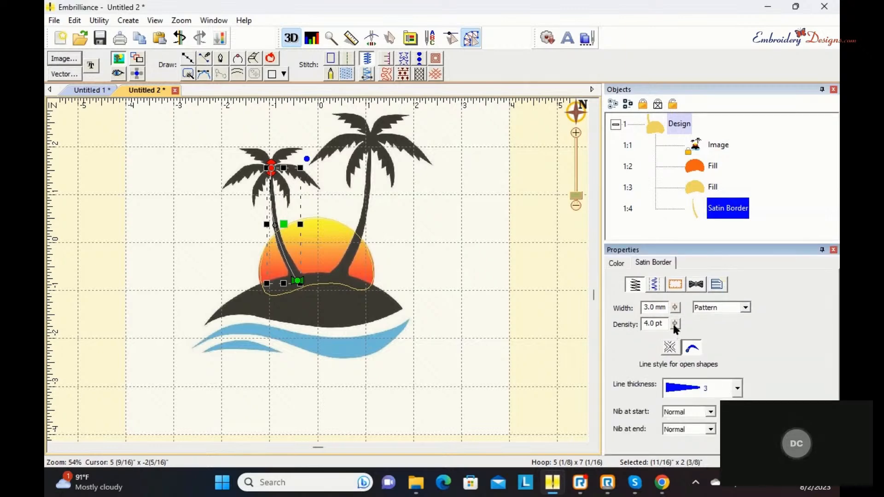
left_click(675, 308)
left_click_drag(677, 358, 675, 331)
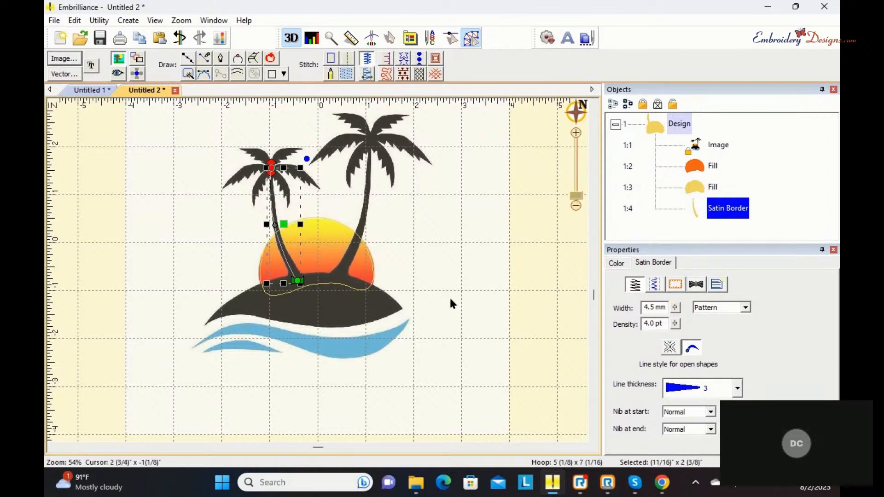
Deselect the trunk and show the stitches again to examine the tapered satin over the sun
right_click(425, 249)
left_click(408, 205)
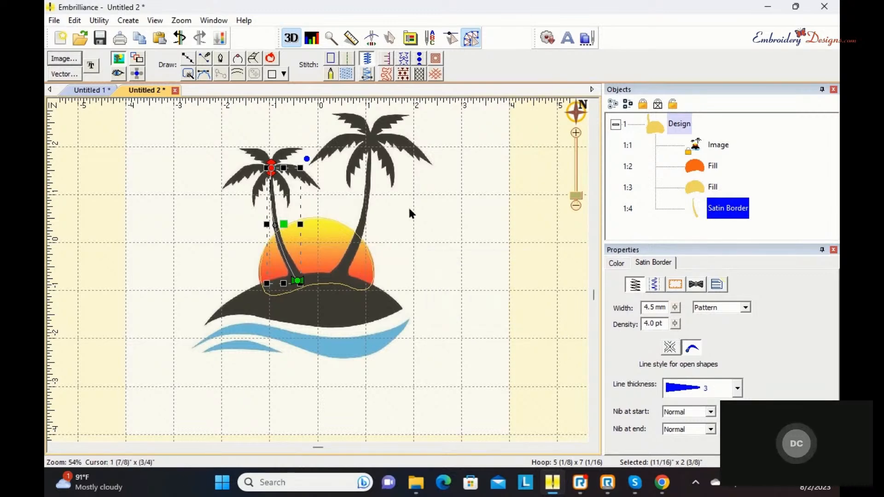
left_click(408, 206)
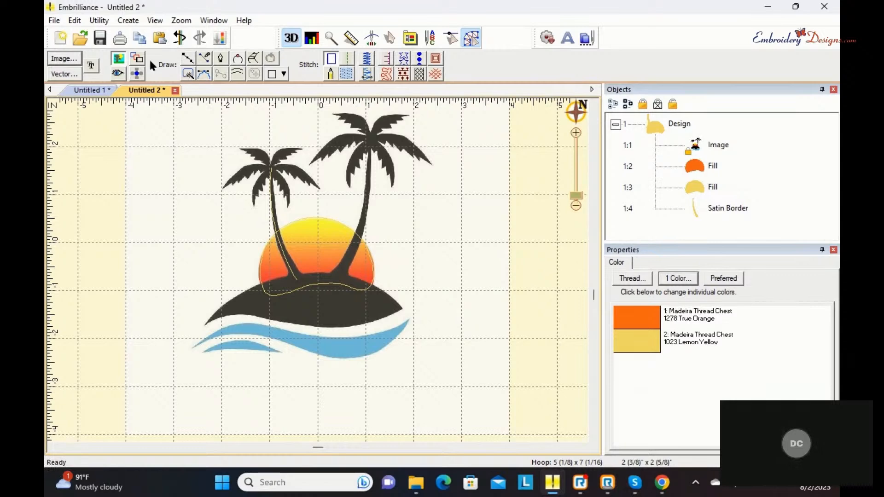
left_click(117, 74)
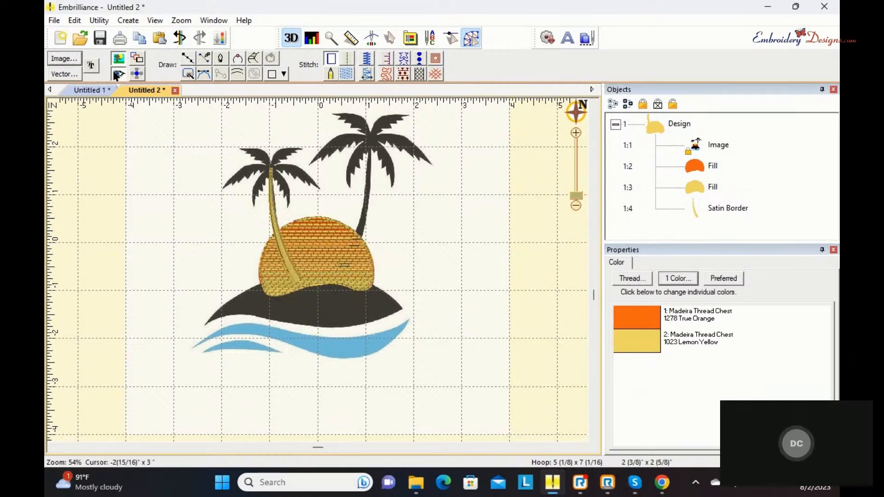
Change the smaller palm trunk's satin border to thread 1000 Black from the Madeira Thread Chest
left_click(276, 213)
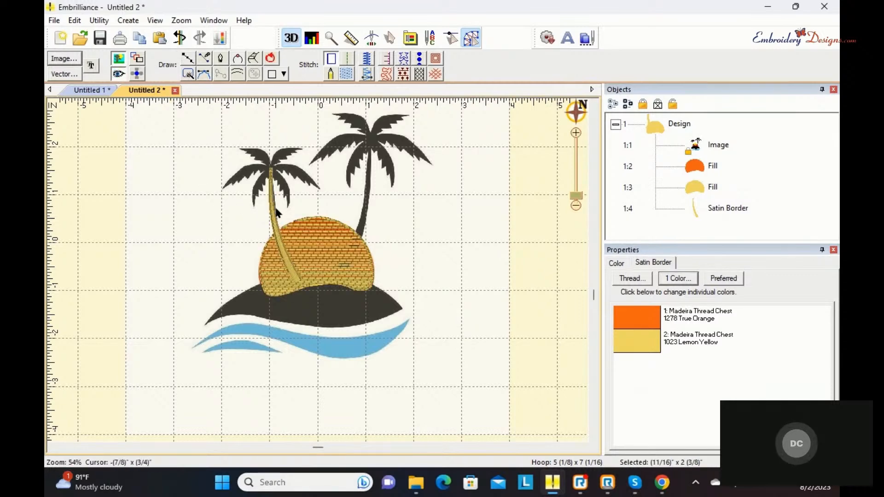
left_click(617, 266)
double_click(627, 325)
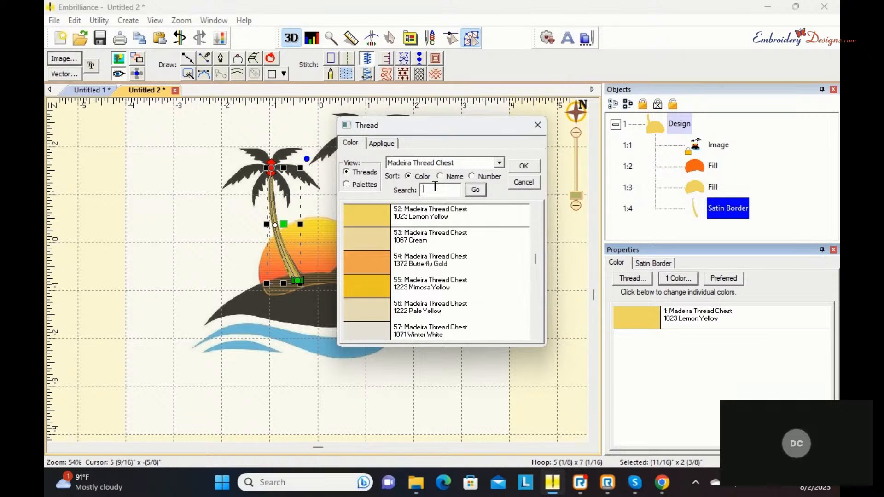
type("black")
left_click(475, 190)
left_click(404, 233)
left_click(526, 165)
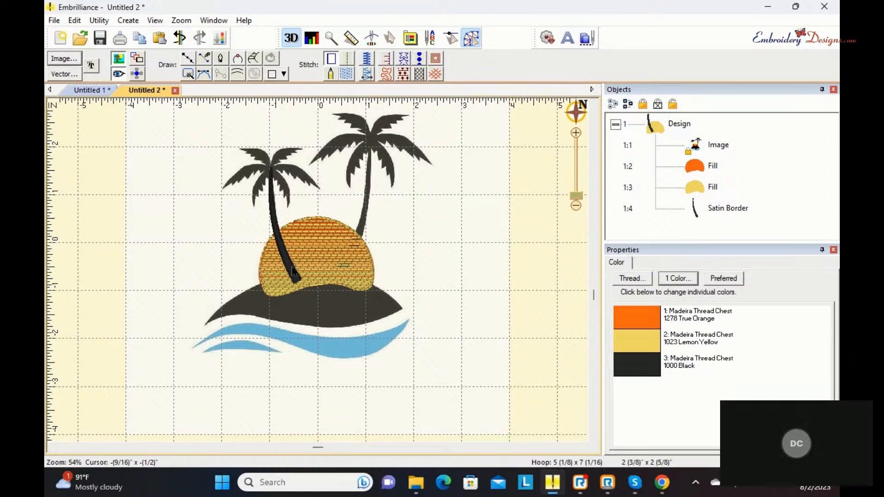
Hide the stitches and digitize the larger palm's trunk as a satin column, placing paired edge points from its base up to the crown
left_click(119, 76)
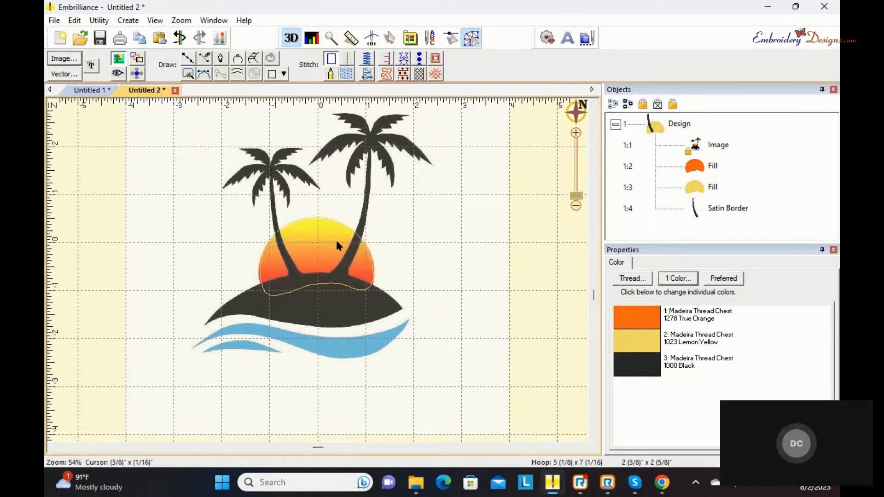
left_click(251, 58)
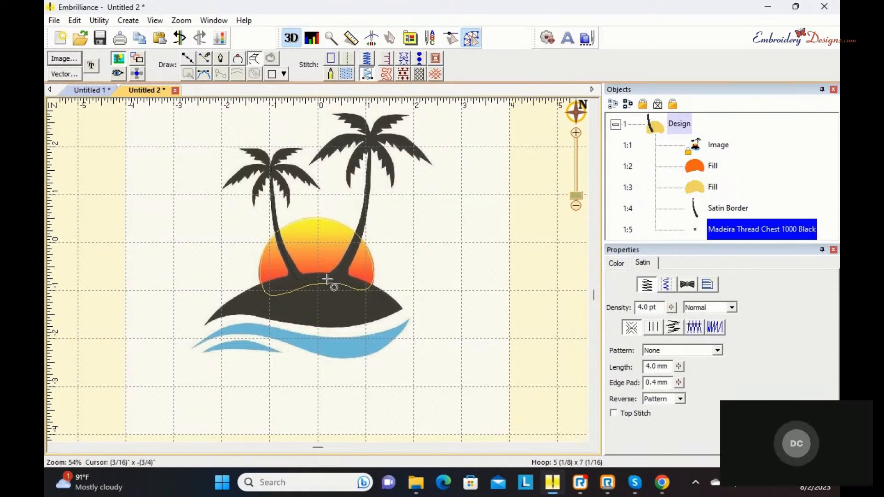
left_click(327, 279)
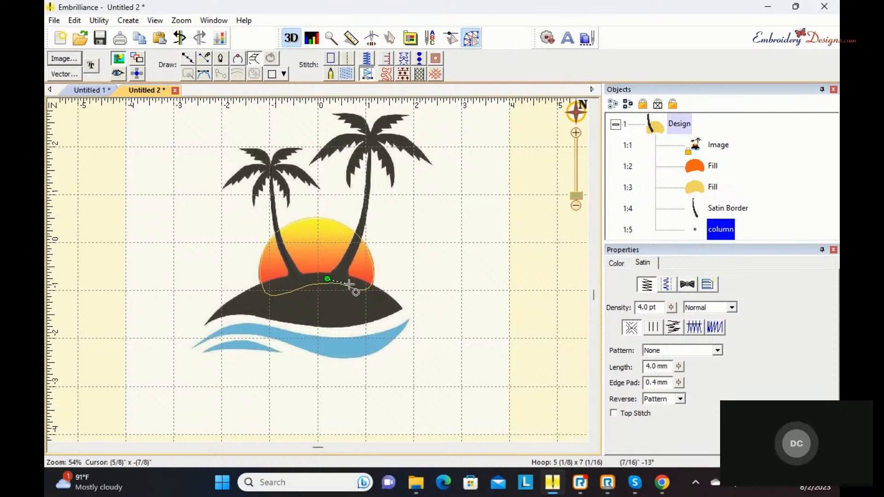
left_click(349, 284)
left_click(338, 265)
left_click(348, 272)
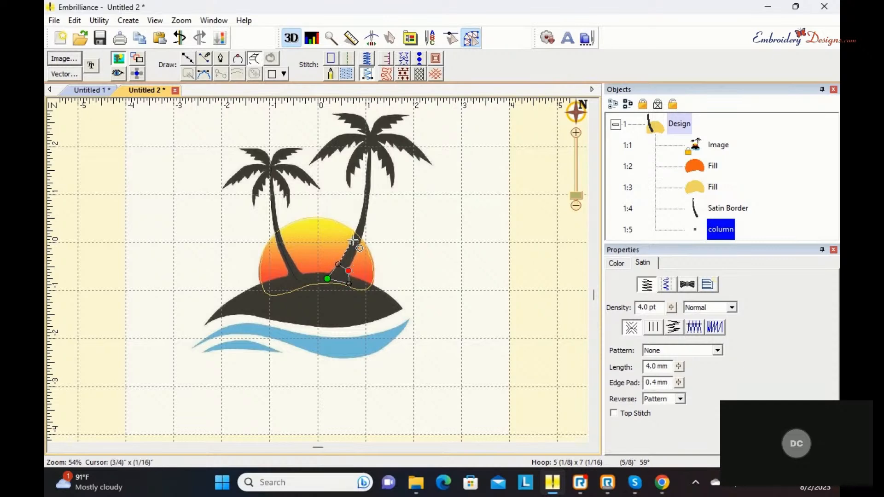
left_click(359, 241)
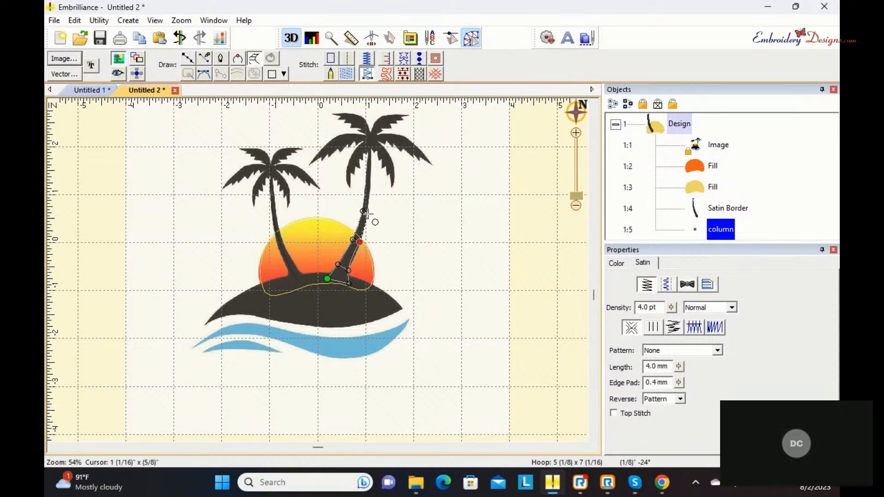
left_click(368, 211)
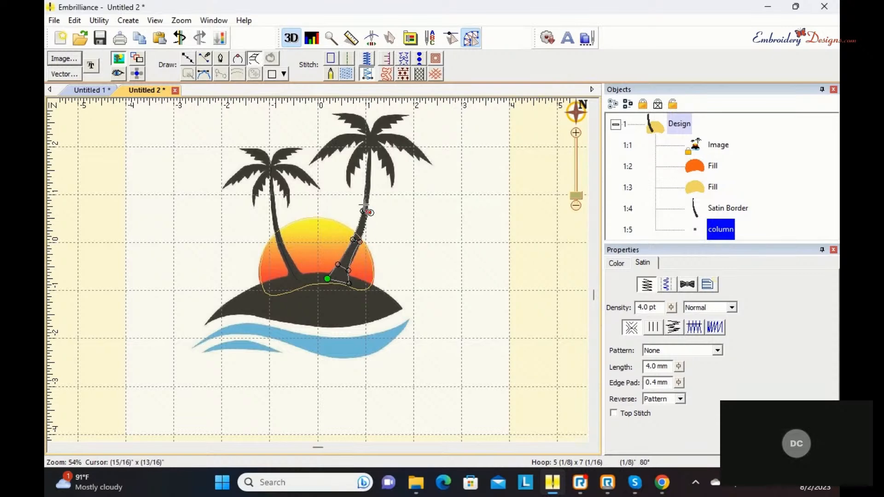
left_click(368, 188)
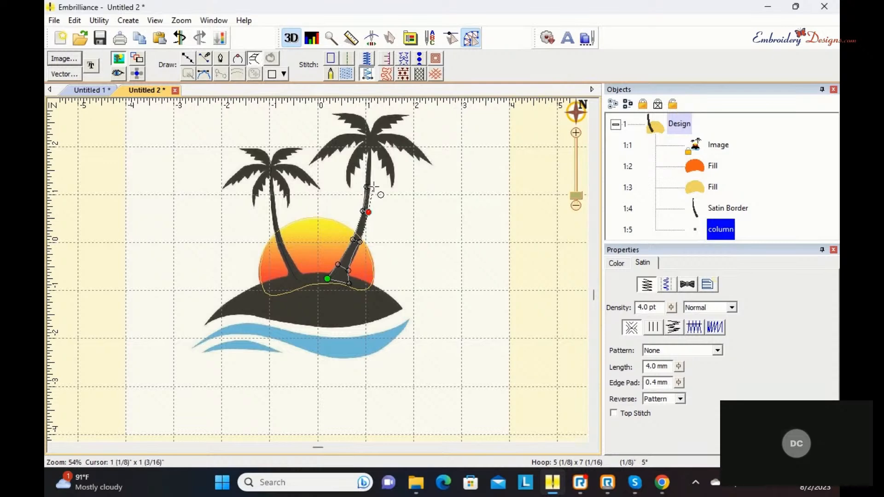
left_click(370, 184)
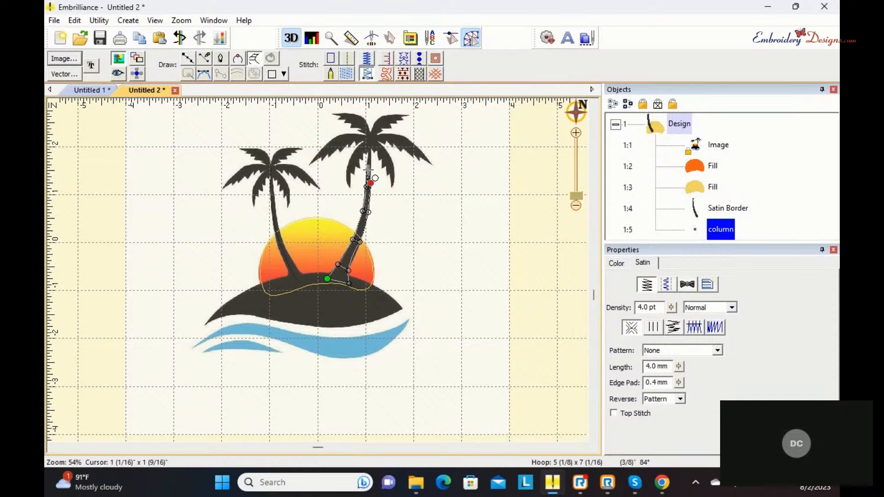
left_click(368, 163)
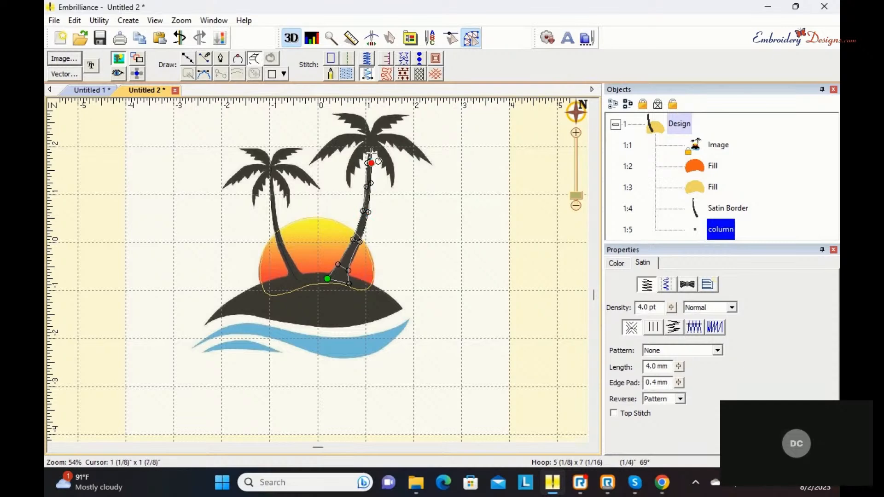
left_click(366, 141)
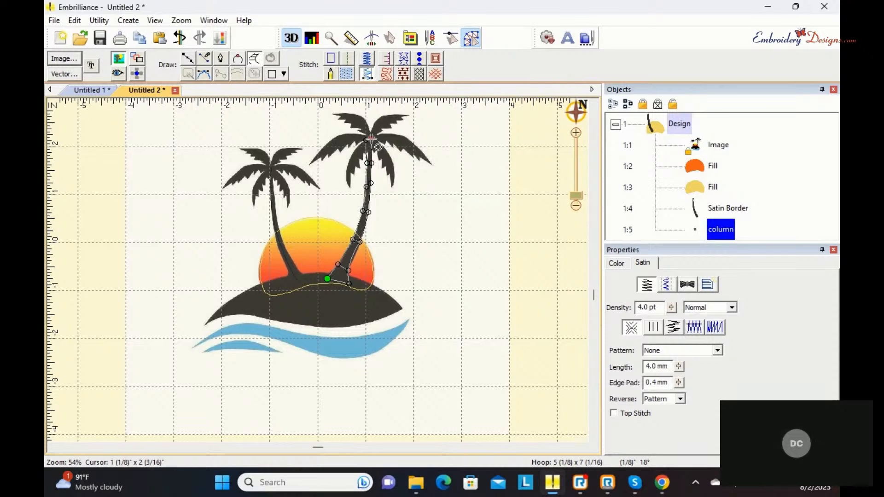
key("Return")
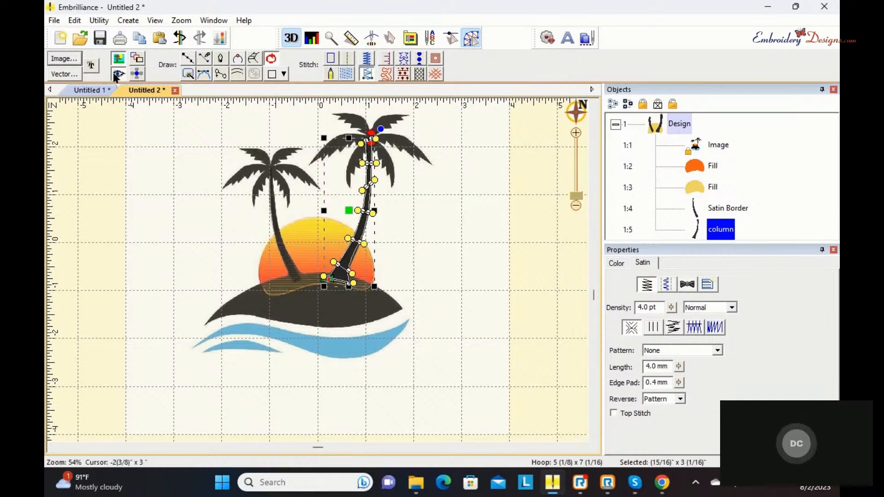
left_click(440, 234)
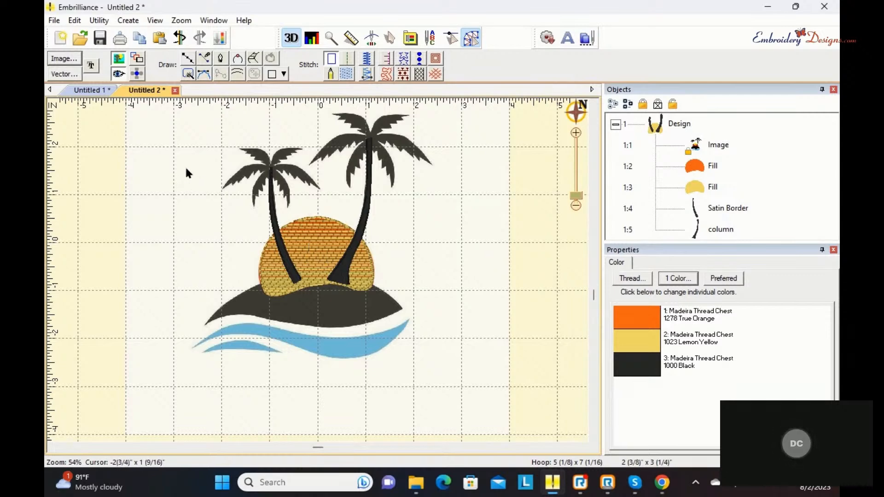
Trace the black island with points along its upper and lower edges and close the outline
left_click(187, 58)
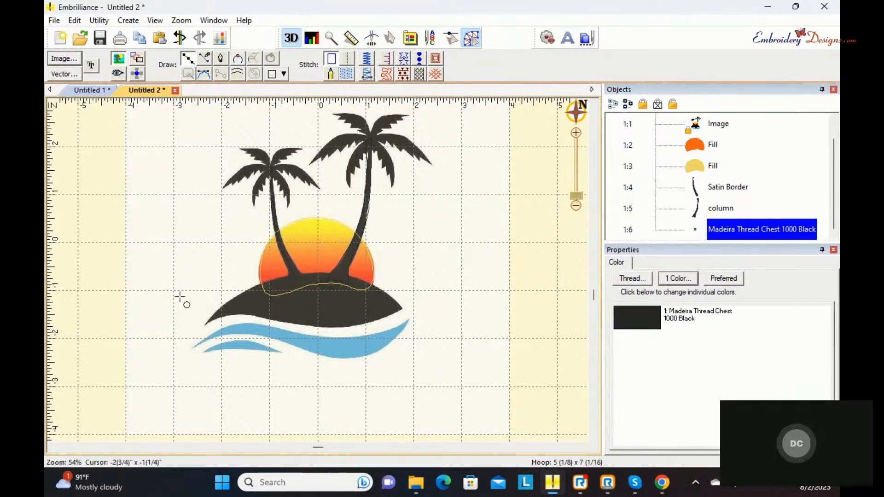
left_click(205, 324)
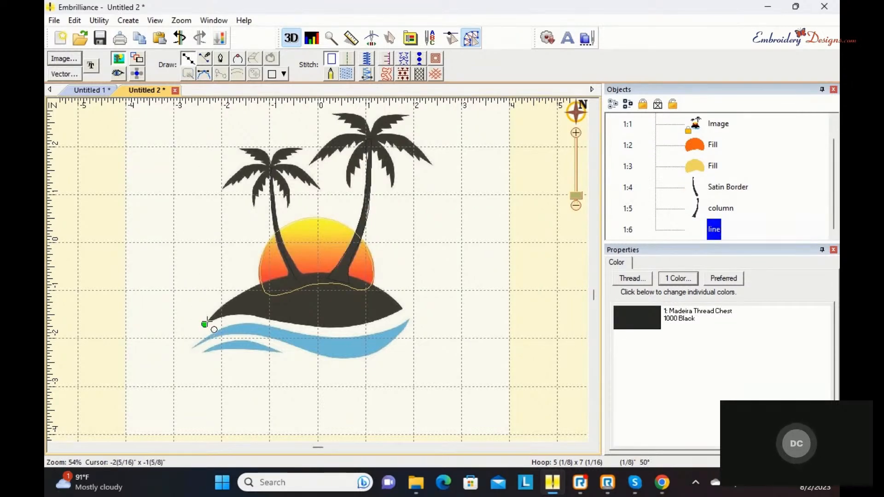
left_click(240, 293)
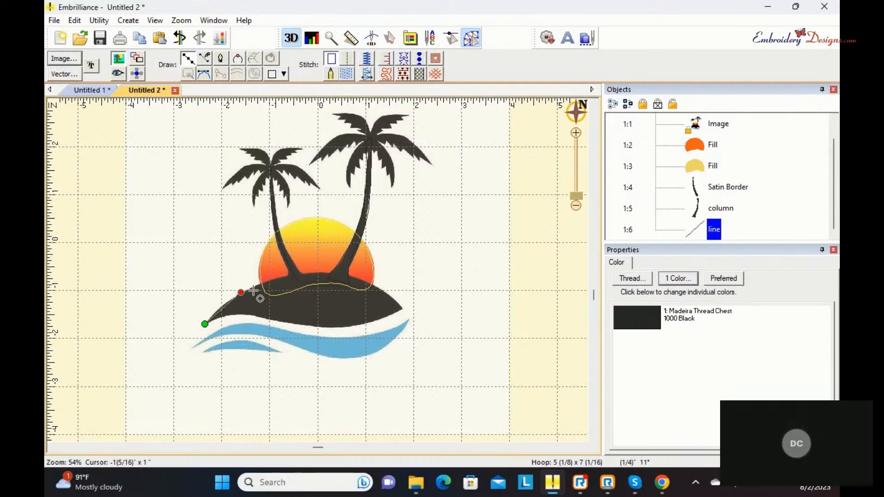
left_click(316, 274)
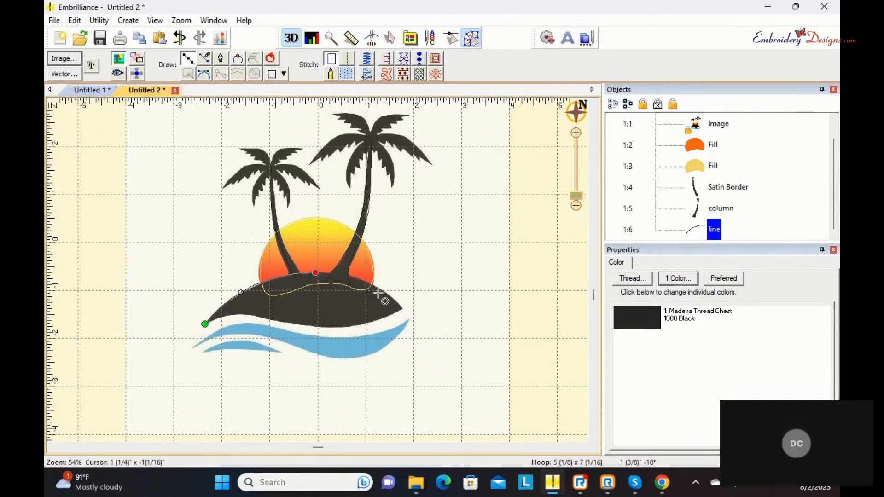
left_click(401, 307)
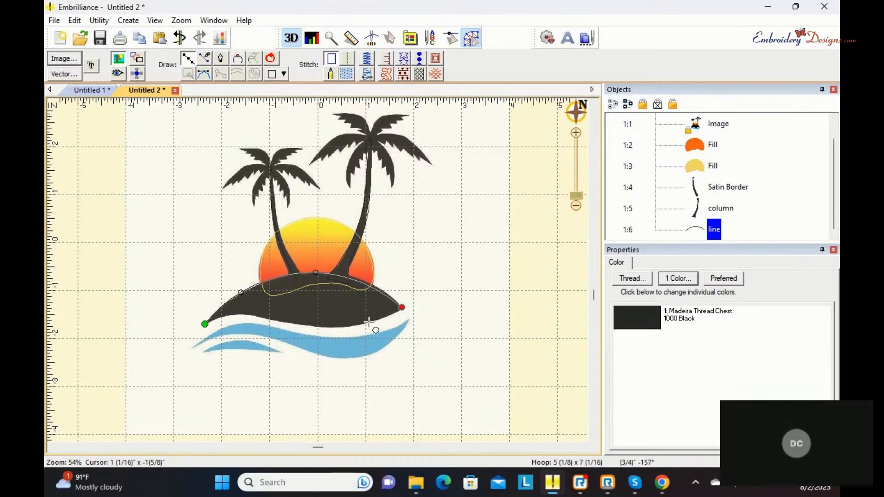
left_click(353, 326)
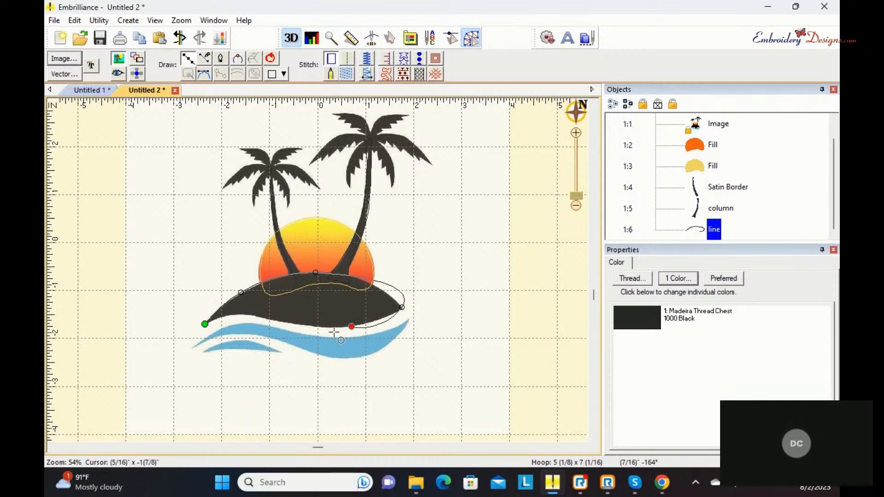
left_click(277, 319)
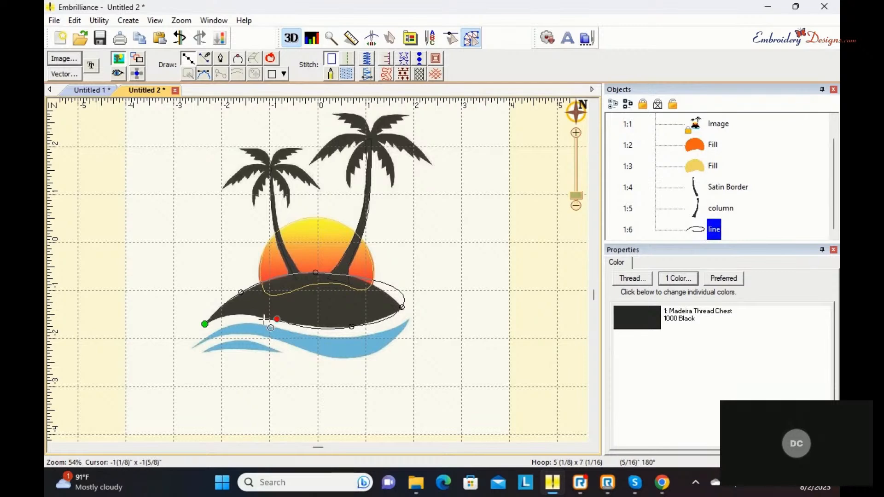
left_click(239, 314)
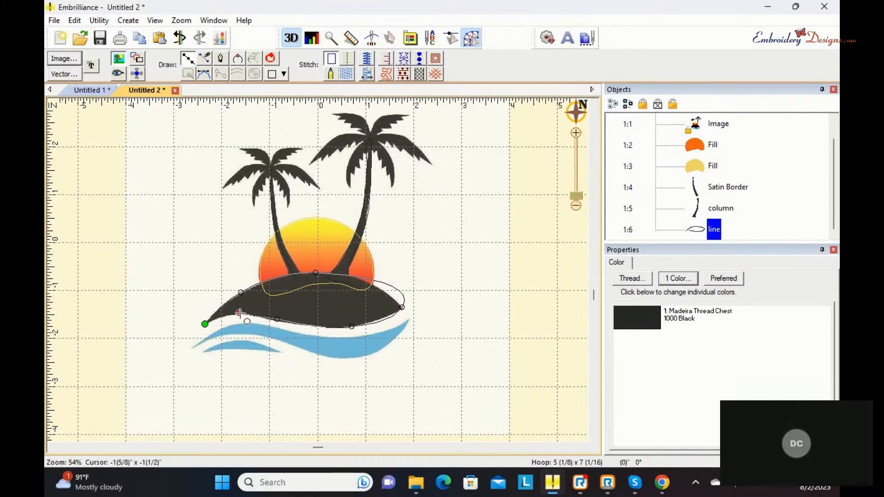
left_click(272, 60)
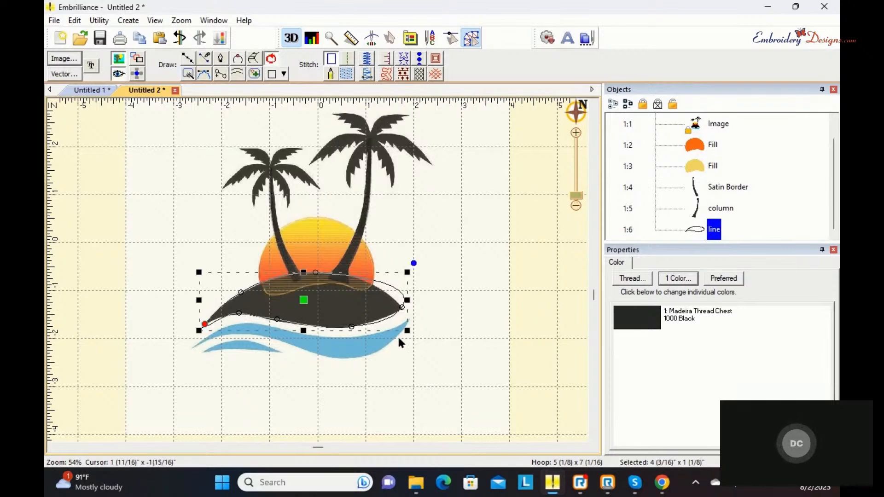
Make the point at the island's right tip a cusp, fit its curve handles to the image, and extend the left tip slightly outward
left_click(402, 307)
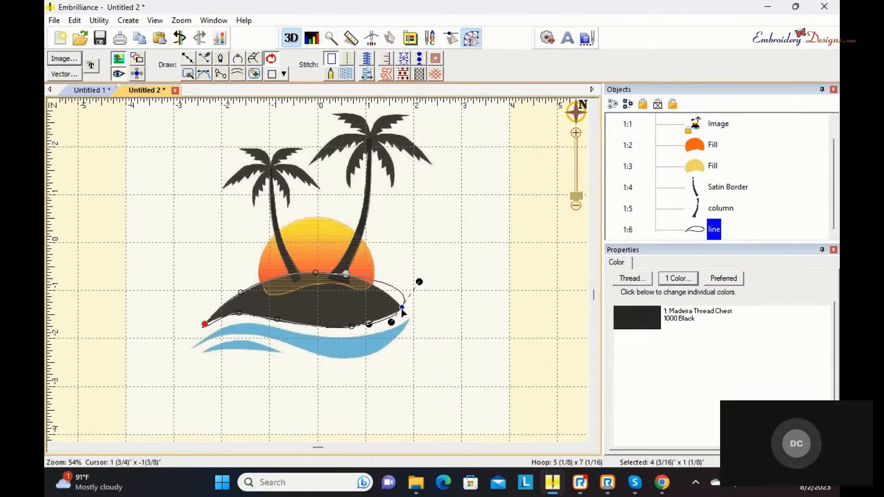
right_click(403, 308)
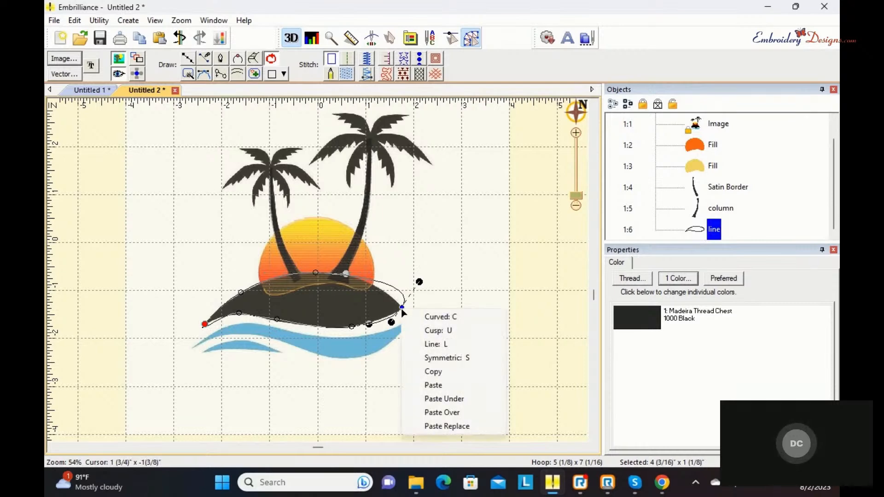
left_click(420, 329)
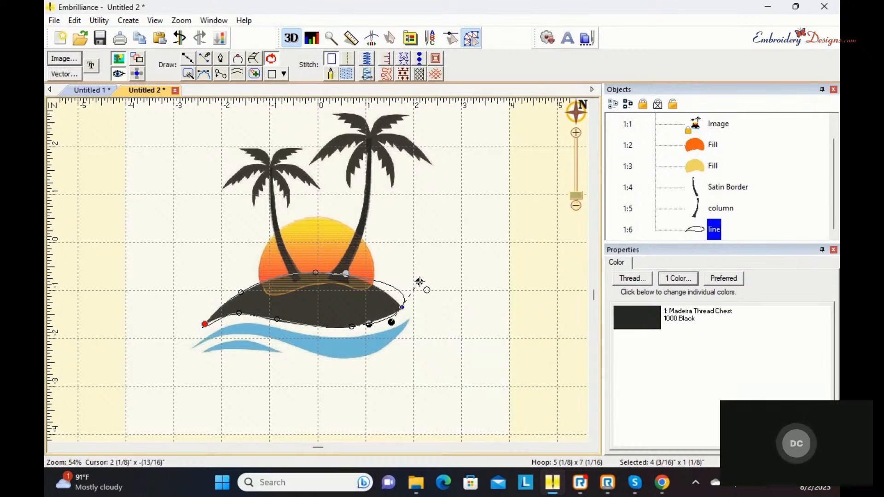
left_click_drag(419, 282, 381, 280)
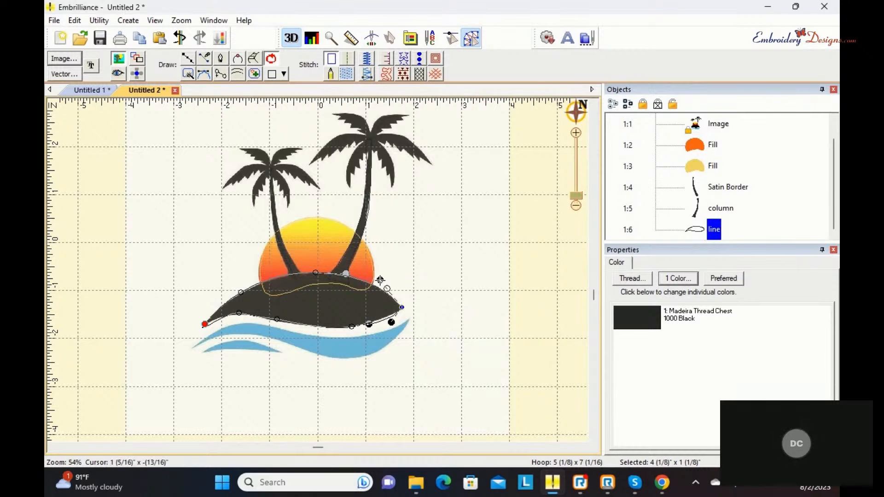
left_click_drag(388, 322, 384, 320)
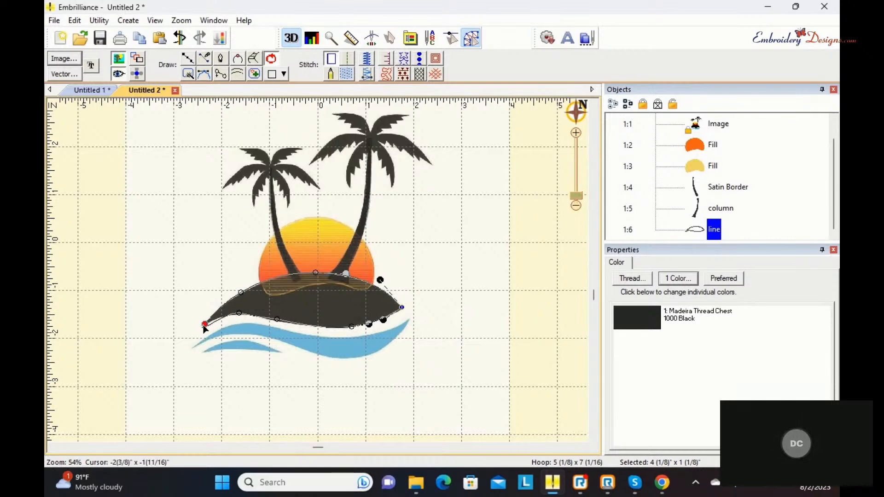
left_click_drag(205, 328, 203, 331)
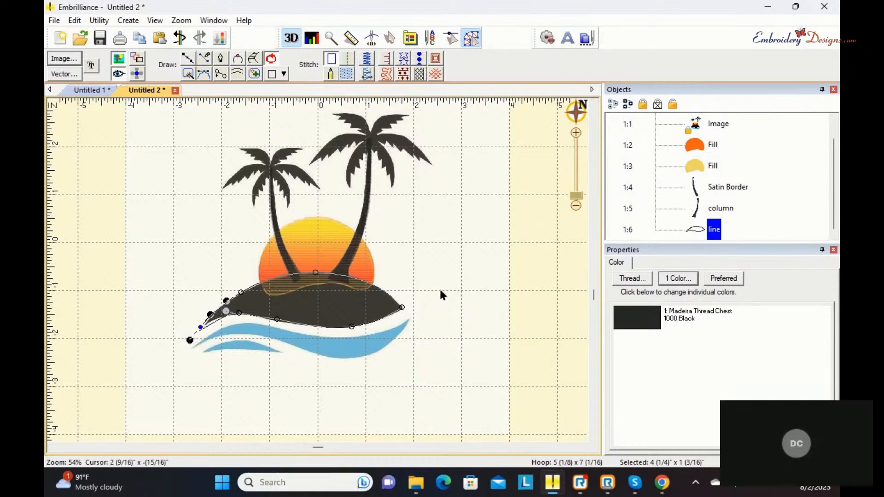
Convert the island outline to a fill with its gradient set to None and a density of 4.0 pt
left_click(346, 74)
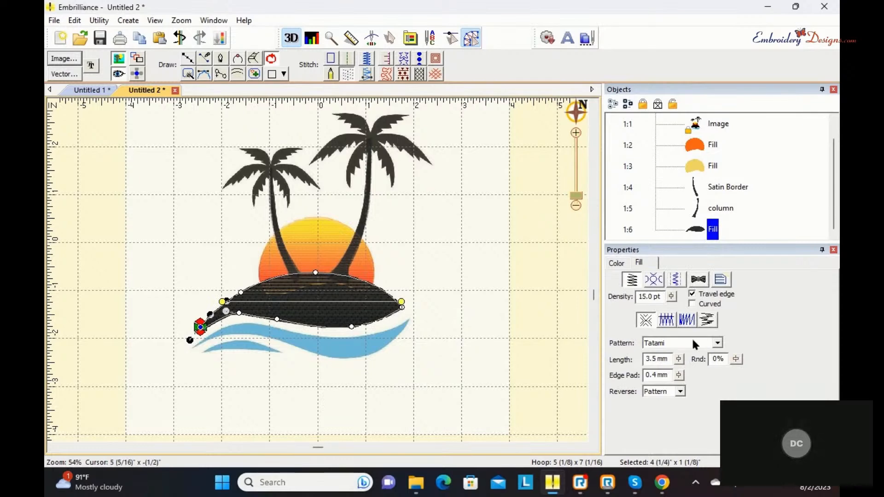
left_click(683, 320)
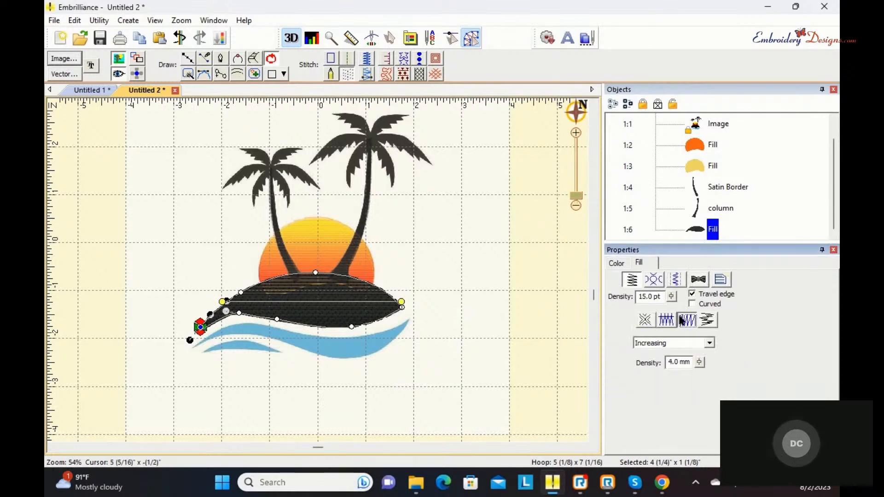
left_click(706, 343)
left_click(690, 352)
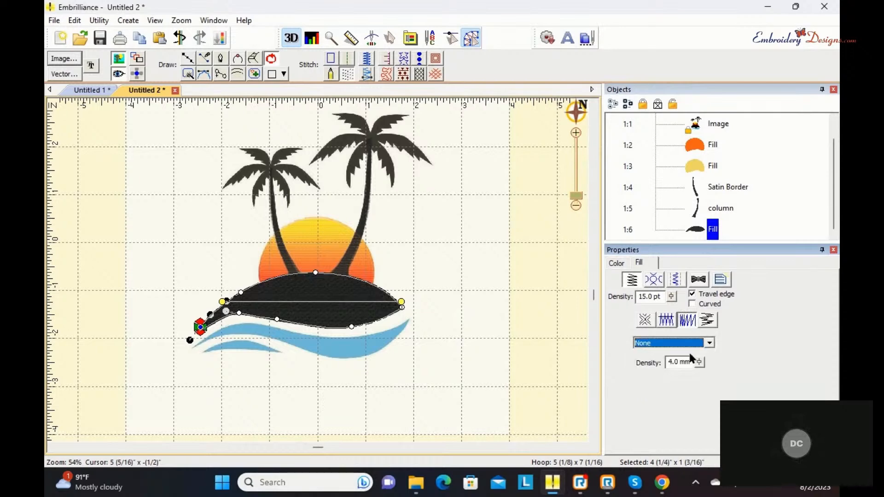
left_click_drag(670, 296, 676, 373)
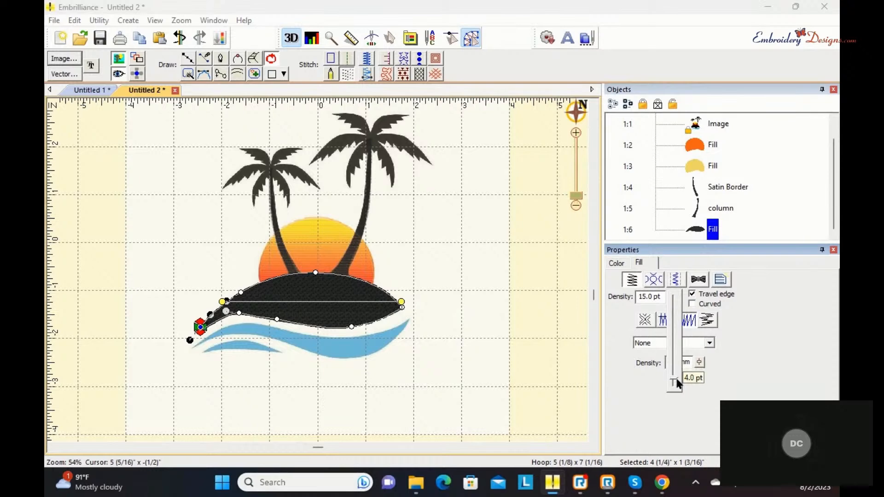
left_click_drag(675, 376, 675, 377)
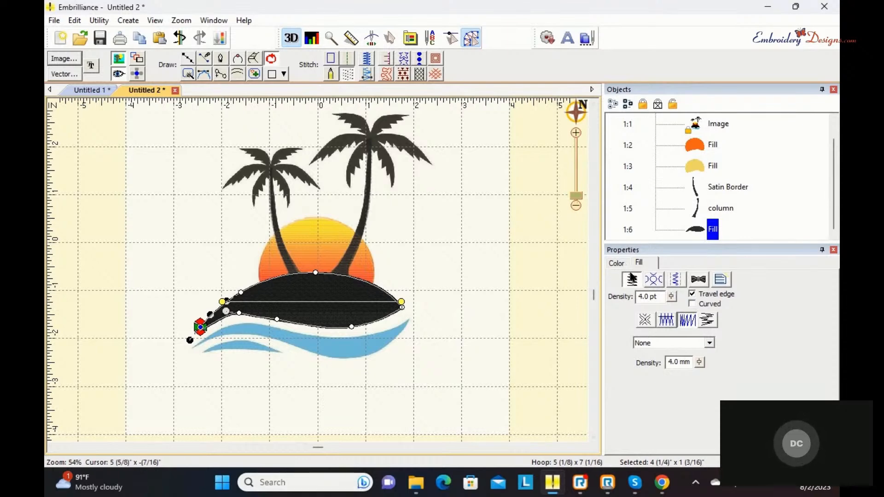
Add Contour and Perpendicular underlay to the island fill and deselect it
left_click(674, 281)
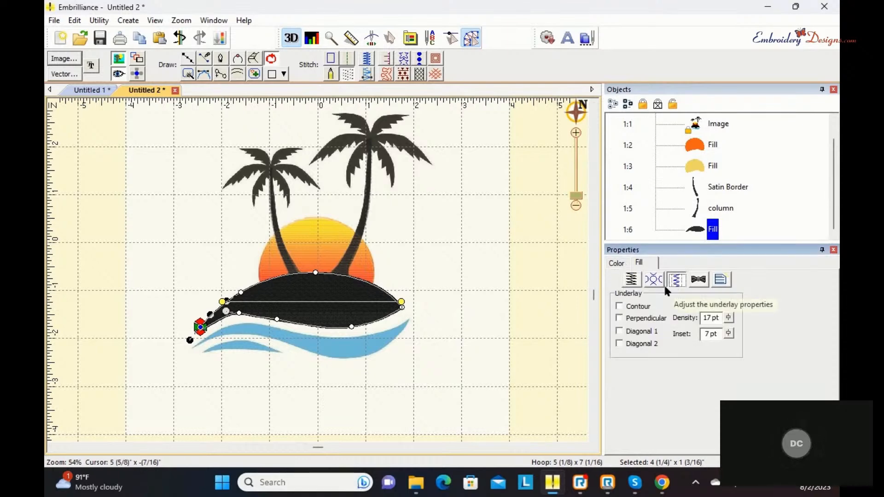
left_click(620, 306)
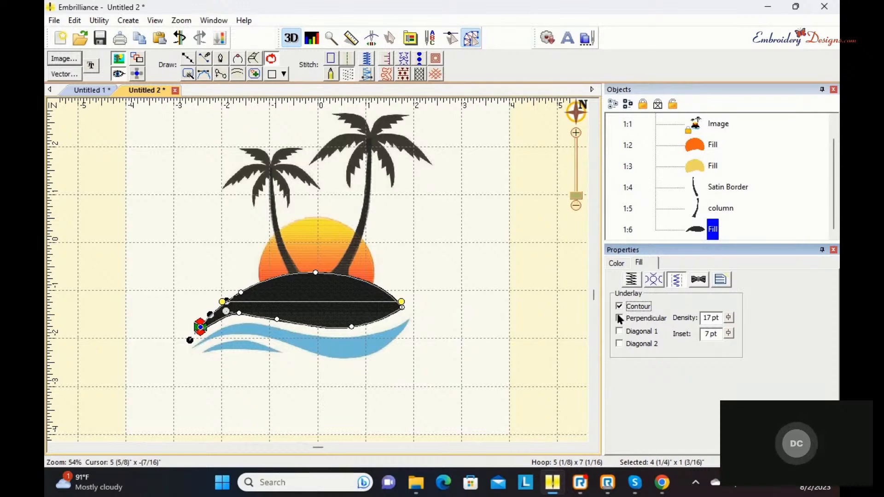
left_click(619, 318)
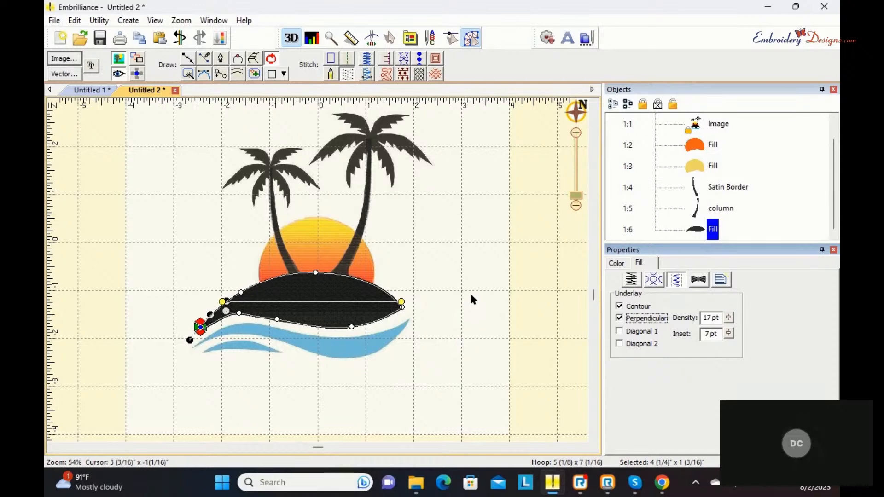
left_click(465, 276)
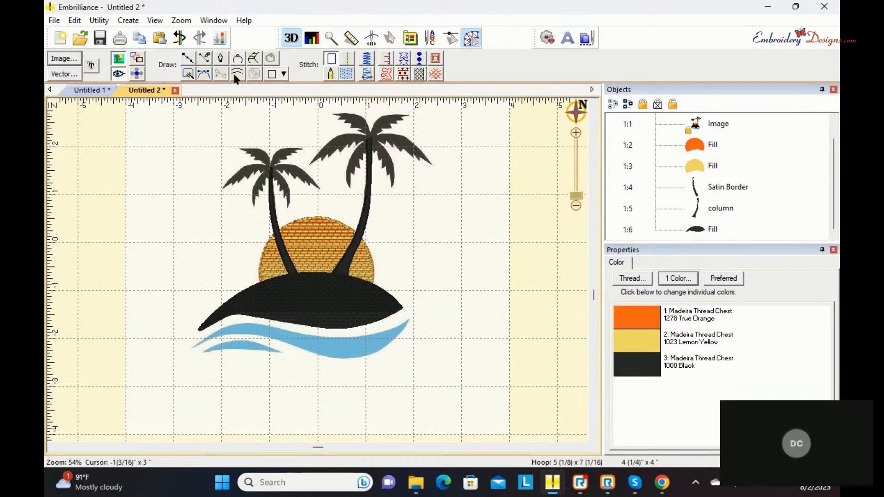
Start a satin column for the larger palm's left side frond, tracing its upper edge with three points from the tip to the crown
left_click(235, 77)
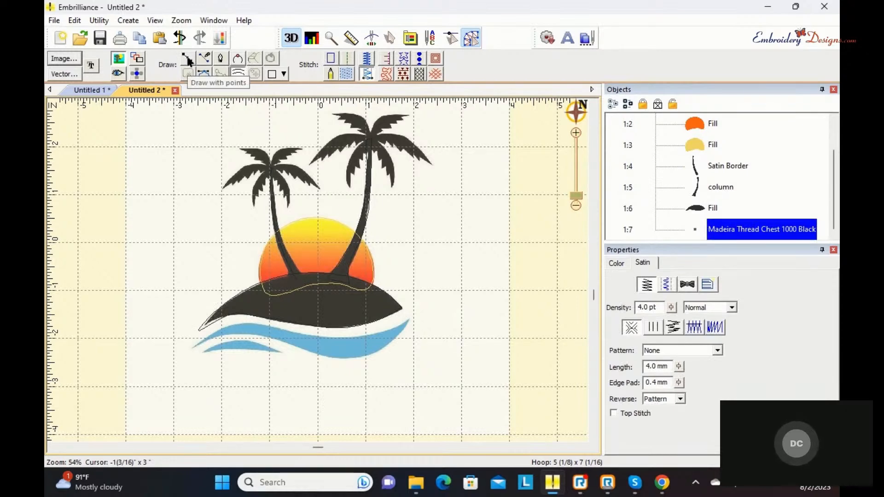
left_click(189, 60)
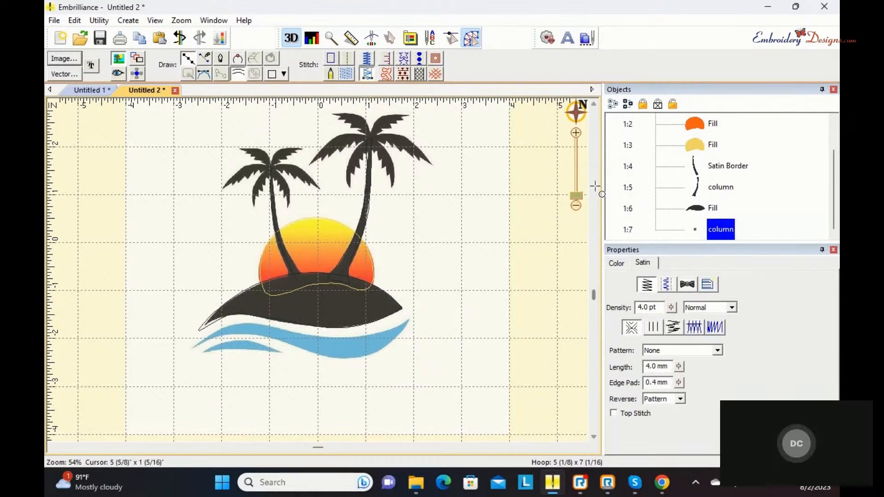
left_click_drag(581, 196, 578, 186)
left_click(579, 118)
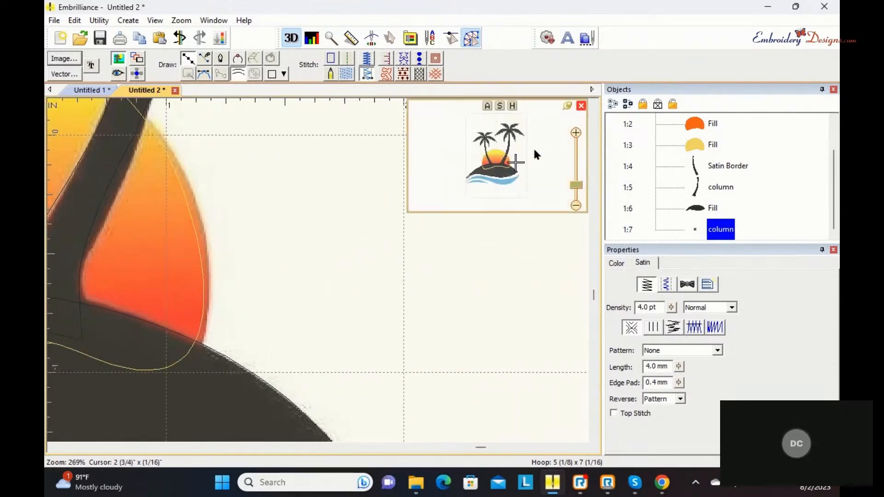
left_click_drag(515, 162, 504, 135)
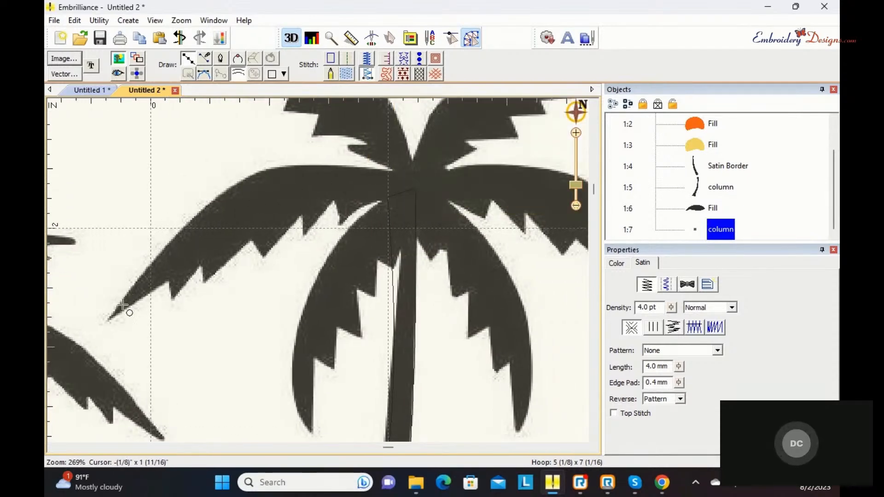
left_click(110, 319)
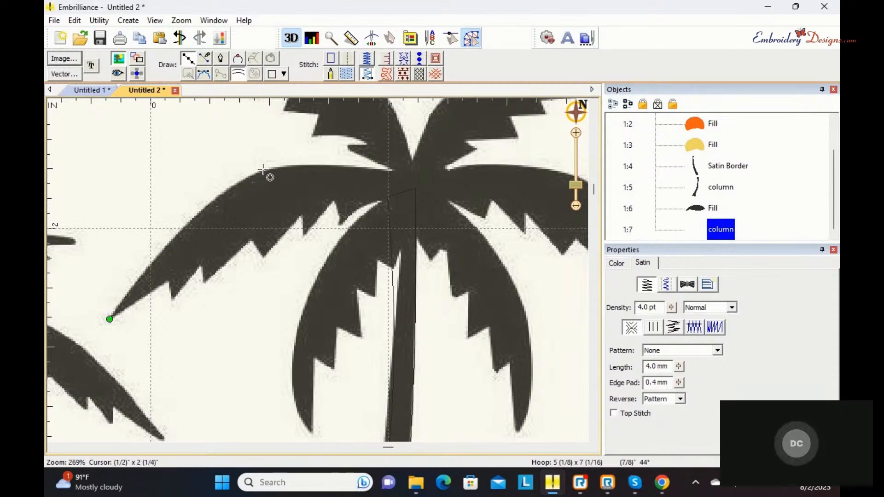
left_click(264, 169)
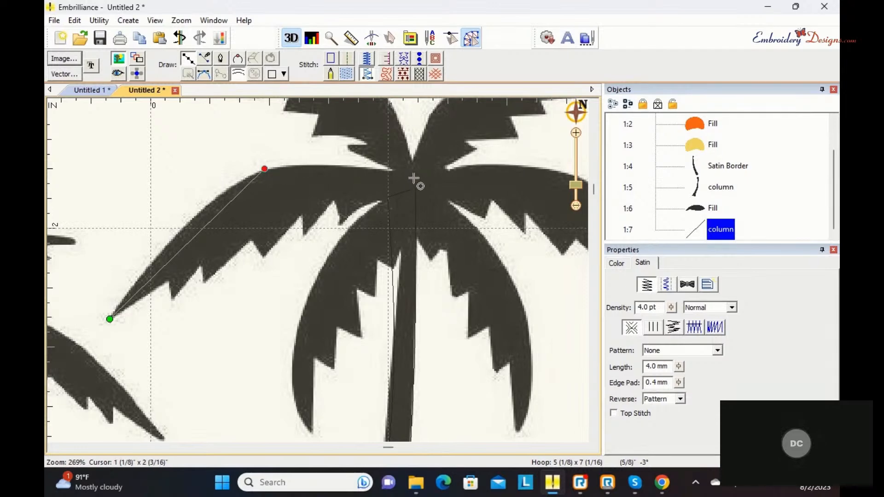
left_click(415, 180)
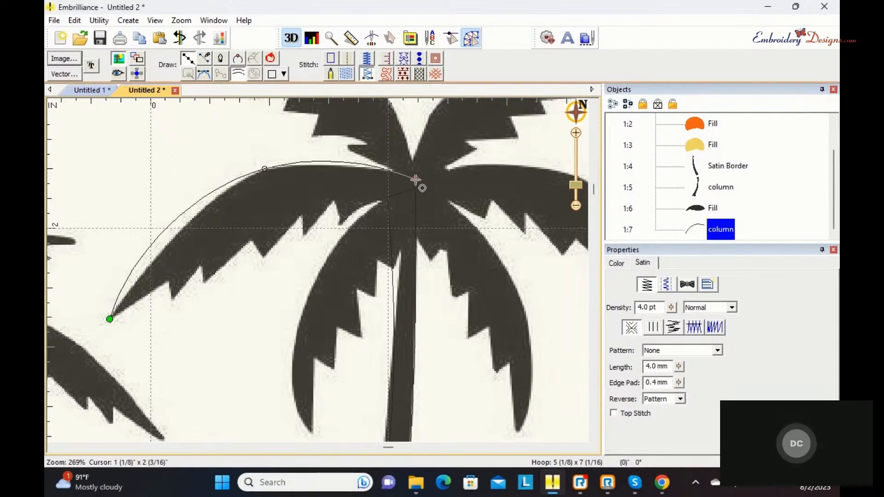
key("Return")
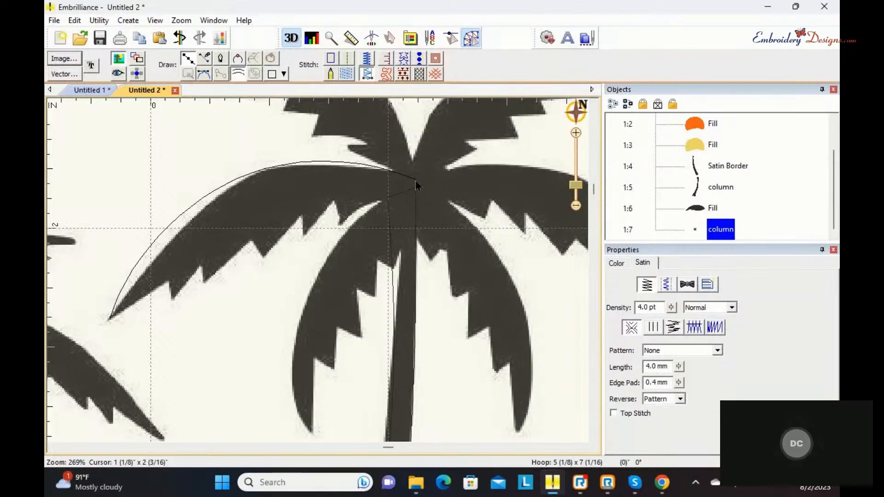
Trace the left frond's jagged lower edge with corner points from the crown back towards the tip and complete the column outline
left_click(379, 199)
left_click(340, 226)
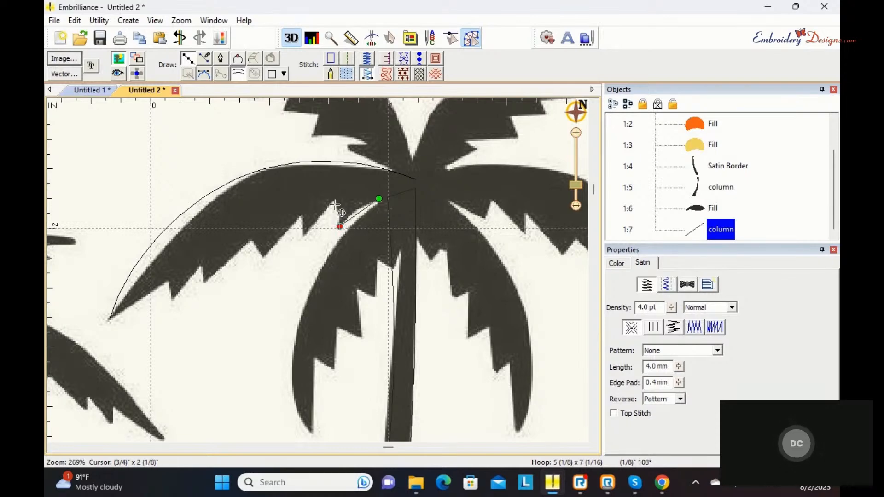
left_click(334, 199)
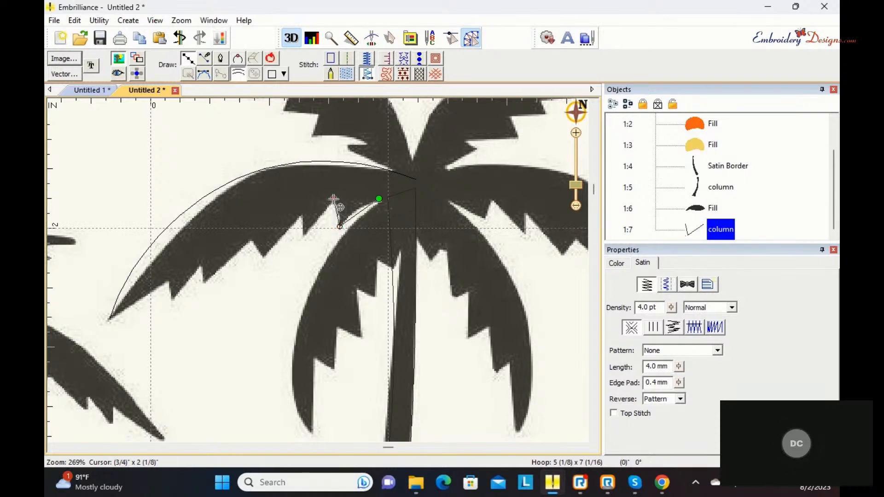
left_click(304, 231)
left_click(302, 213)
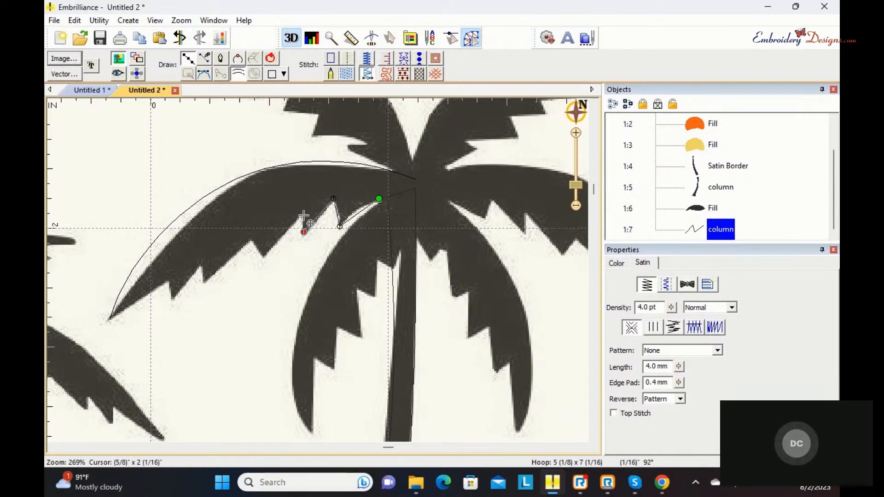
left_click(262, 257)
left_click(250, 238)
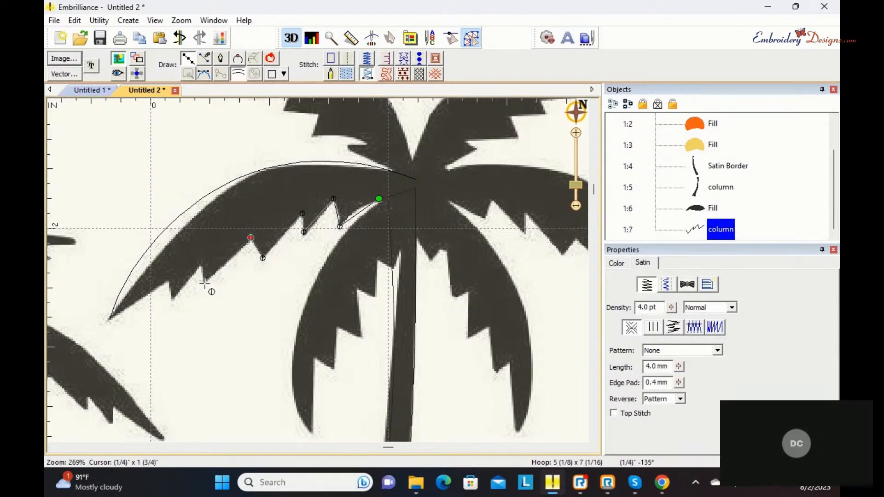
left_click(205, 283)
left_click(201, 263)
left_click(174, 297)
left_click(167, 282)
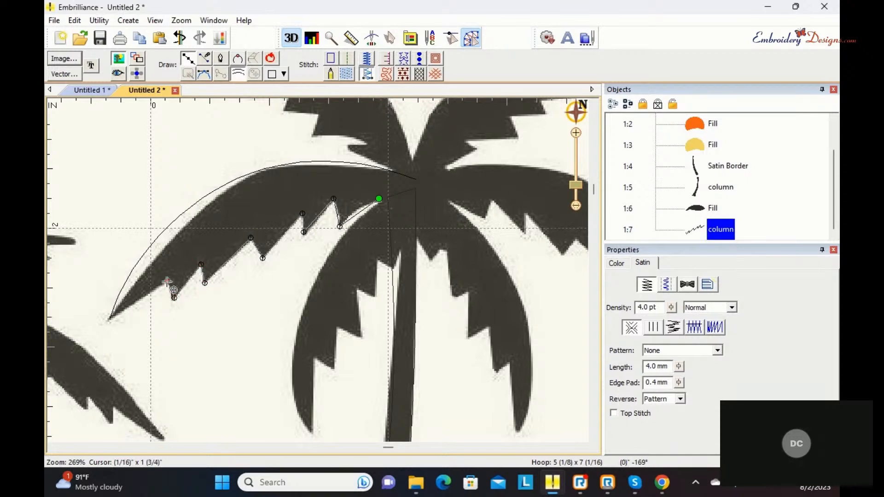
left_click(141, 299)
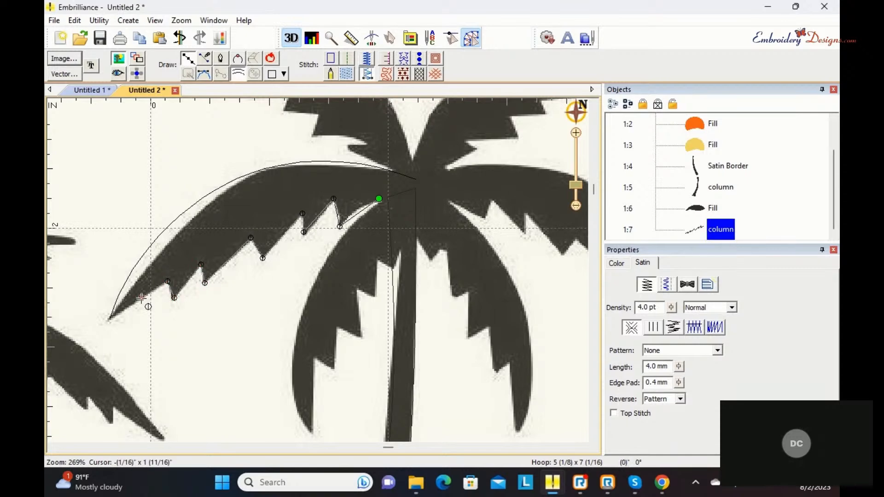
key("Return")
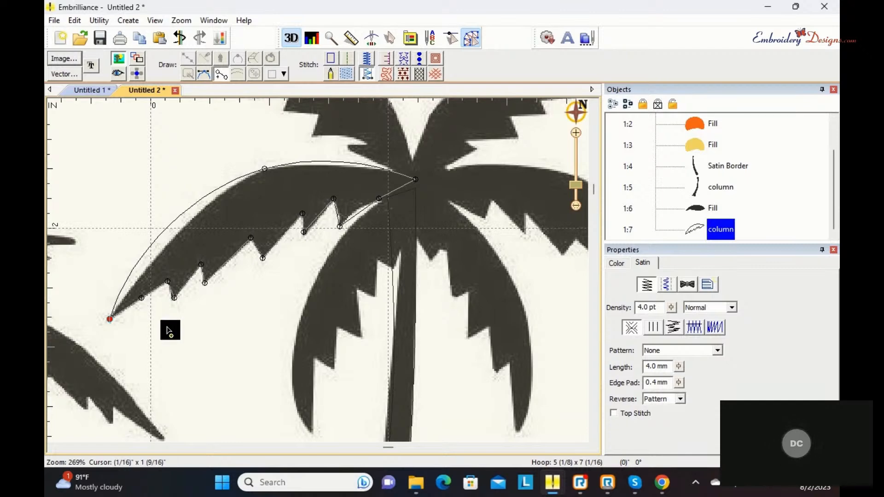
Set three stitch inclination lines across the left frond, near its tip, middle and crown end, and generate its satin stitches
left_click(149, 251)
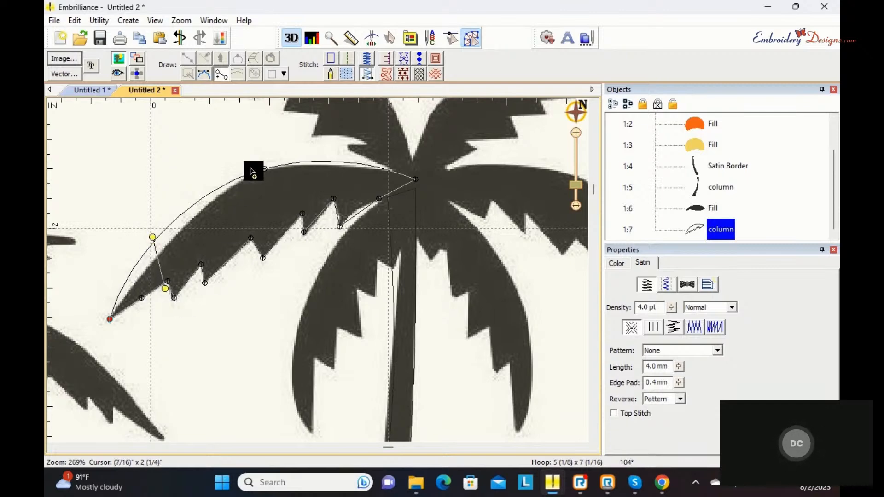
left_click_drag(262, 164, 277, 248)
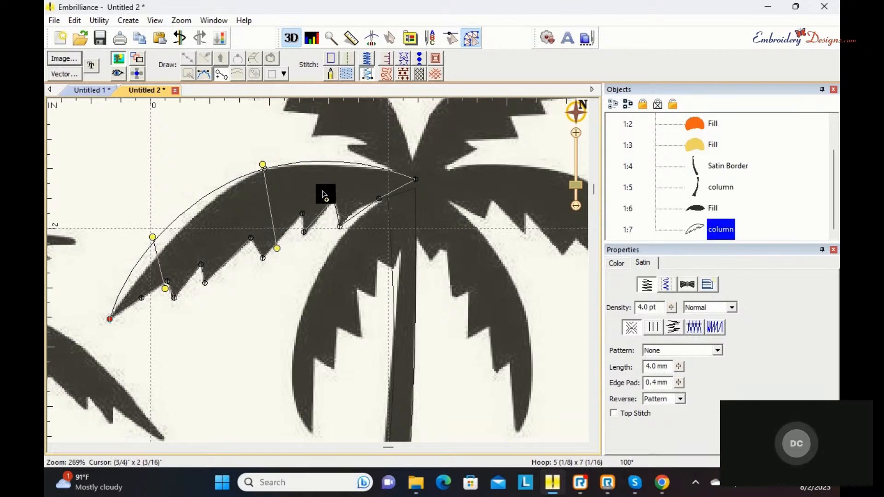
left_click_drag(382, 168, 372, 222)
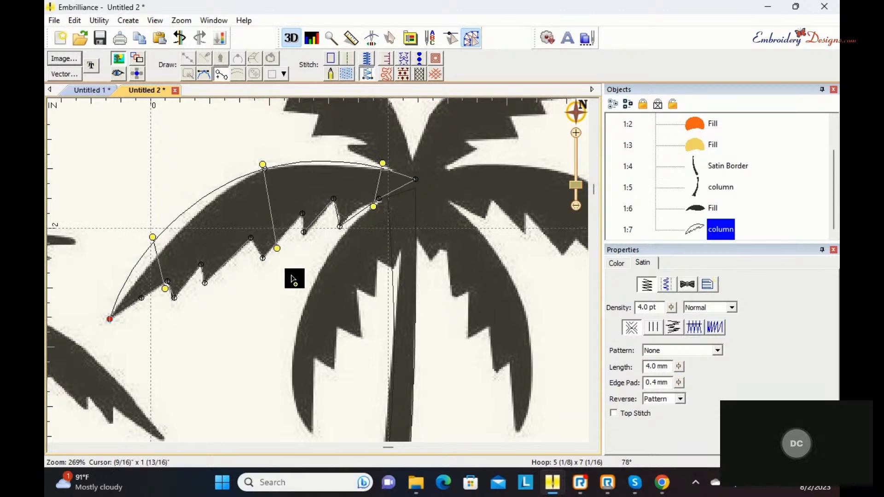
key("Return")
left_click(237, 286)
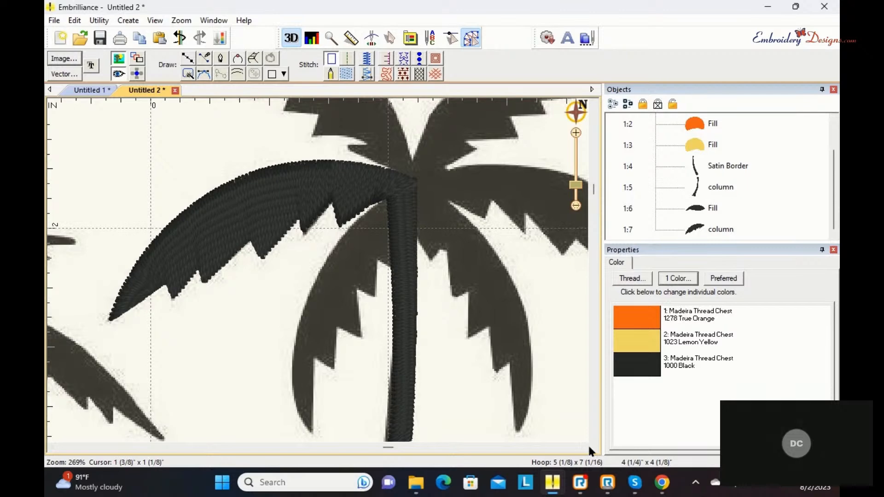
Start a satin column for the larger palm's right side frond, tracing its upper edge with three points from the crown to the tip
left_click_drag(584, 448, 583, 447)
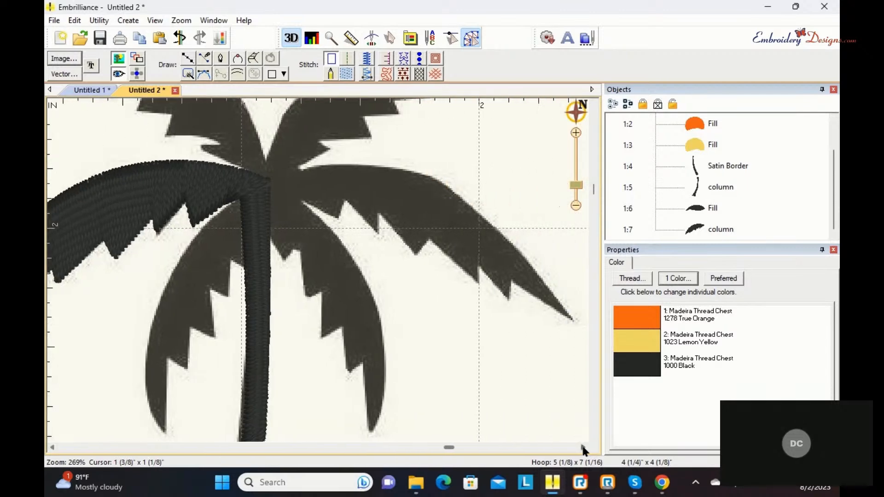
left_click(237, 73)
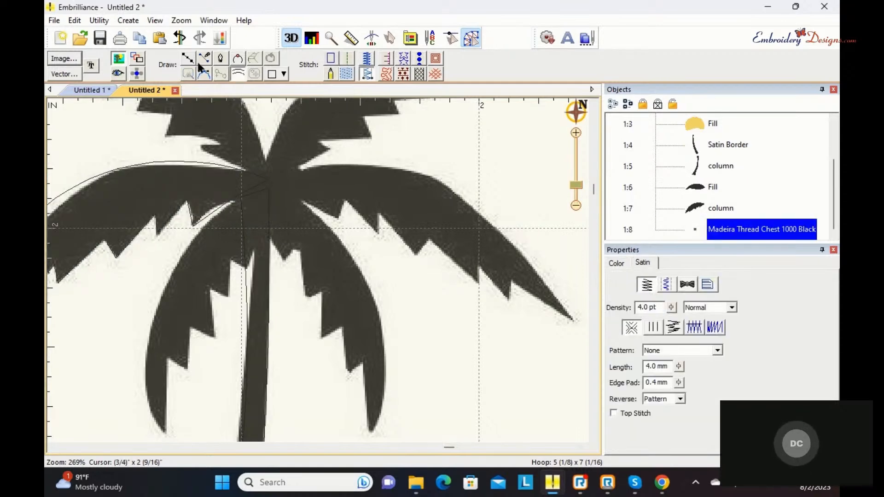
left_click(188, 59)
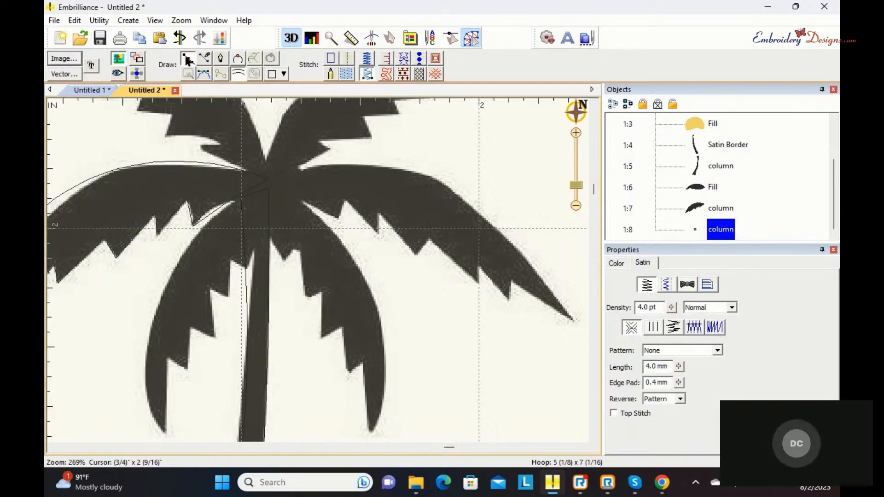
left_click(273, 179)
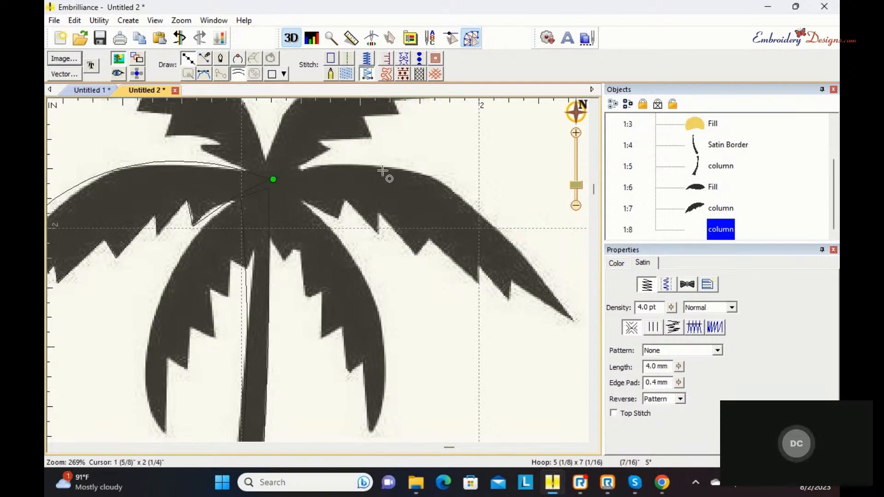
left_click(431, 177)
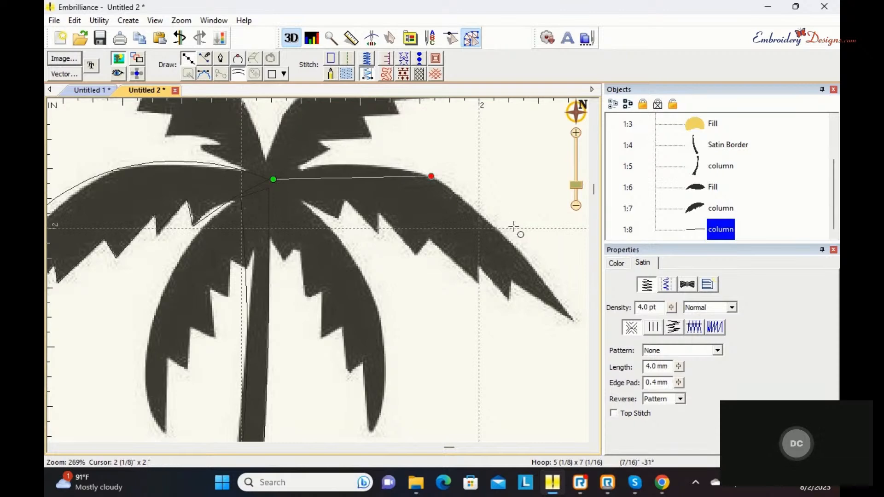
left_click(572, 320)
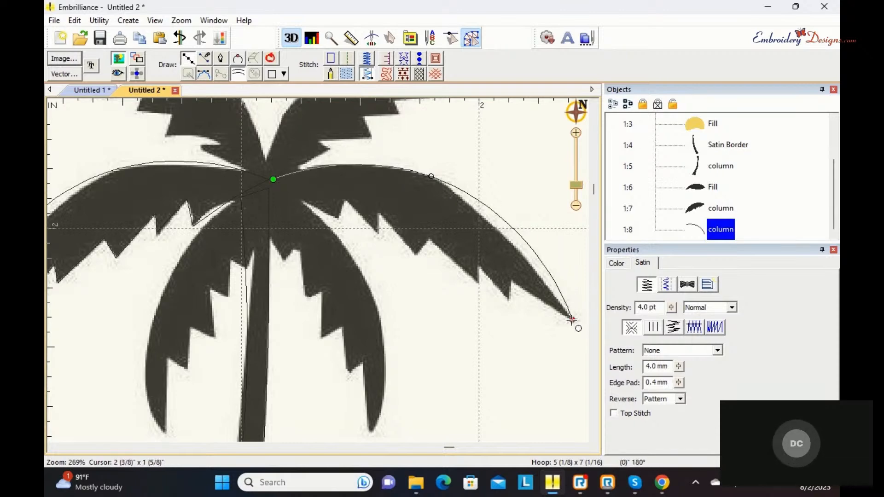
key("Return")
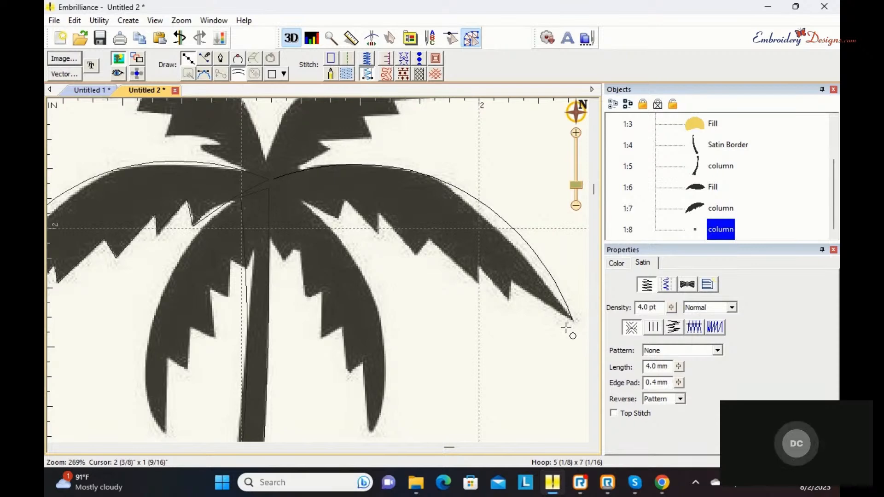
Trace the right frond's jagged lower edge with corner points from the tip back to the crown and complete the column outline
left_click(545, 304)
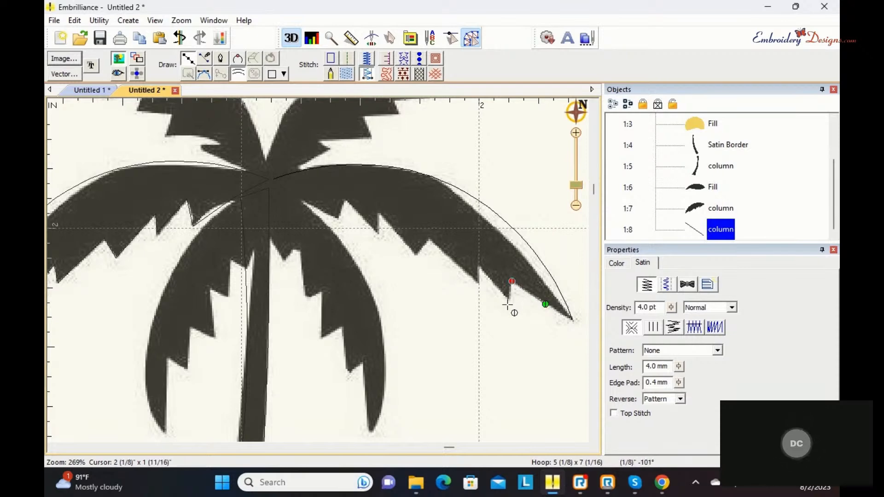
left_click(508, 304)
left_click(479, 262)
left_click(479, 285)
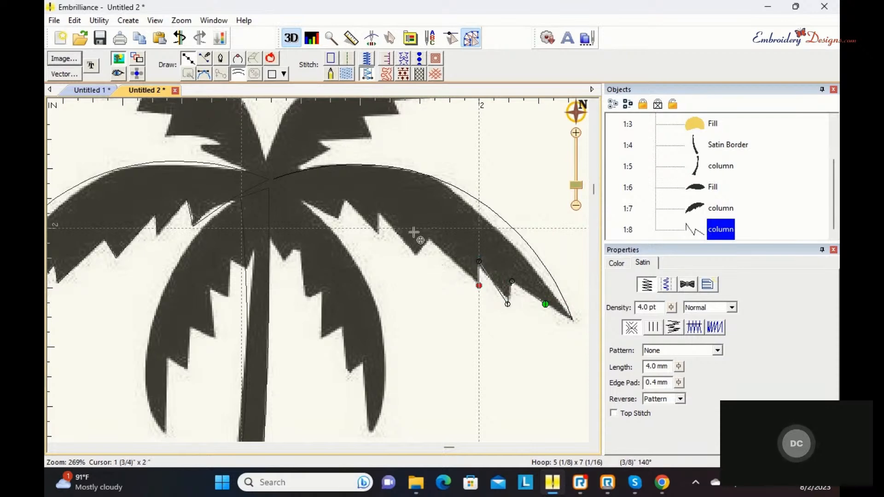
left_click(429, 240)
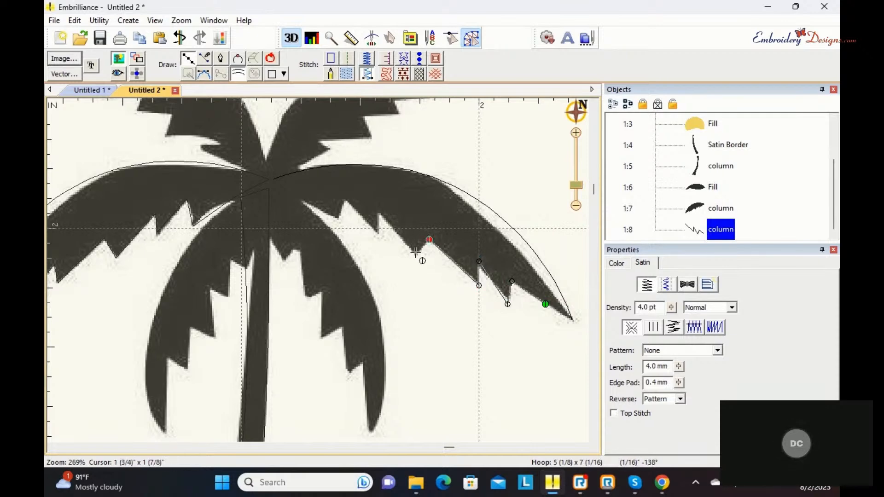
left_click(416, 254)
left_click(380, 210)
left_click(377, 235)
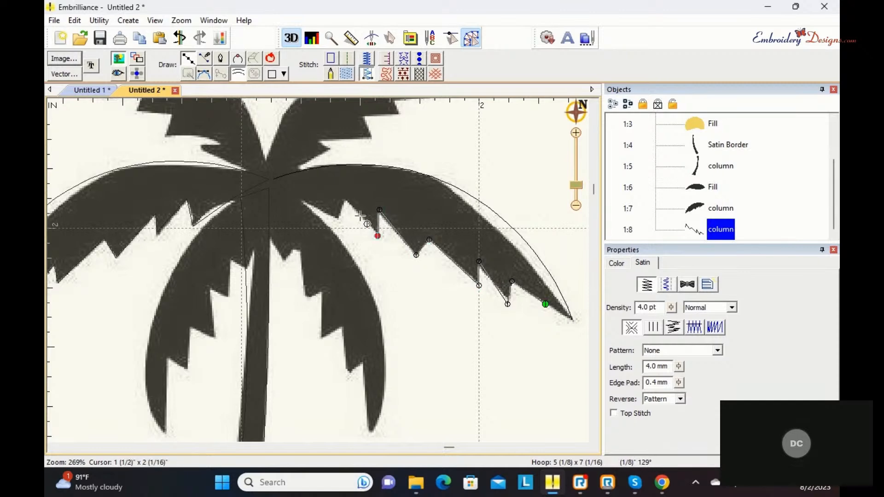
left_click(347, 201)
left_click(337, 220)
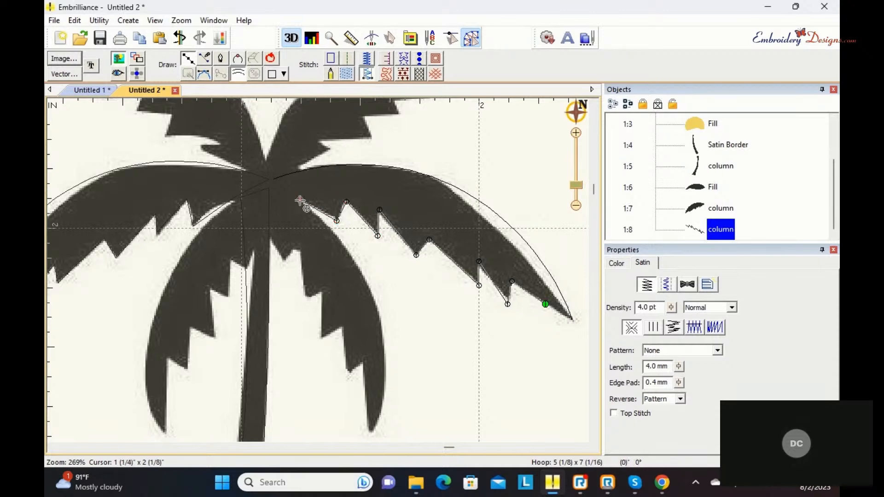
key("Return")
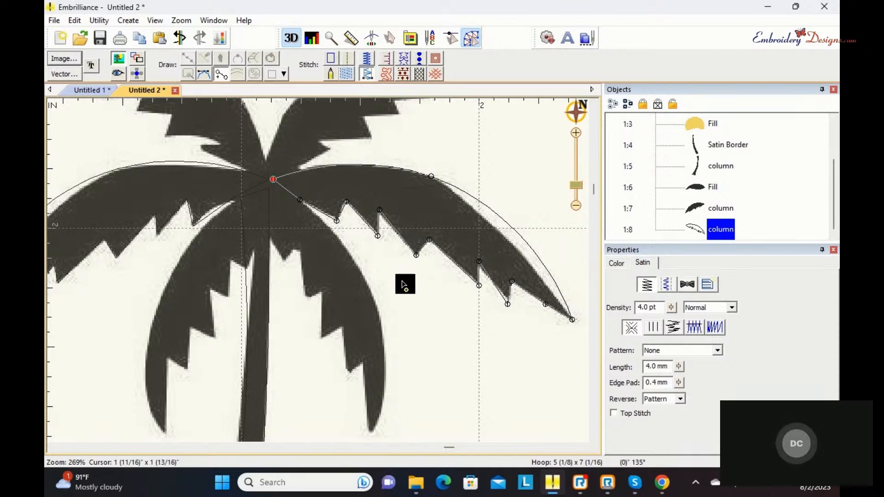
Set three stitch inclination lines across the right frond, at its middle, near its tip and near the crown, and generate its satin stitches
left_click_drag(441, 181, 405, 250)
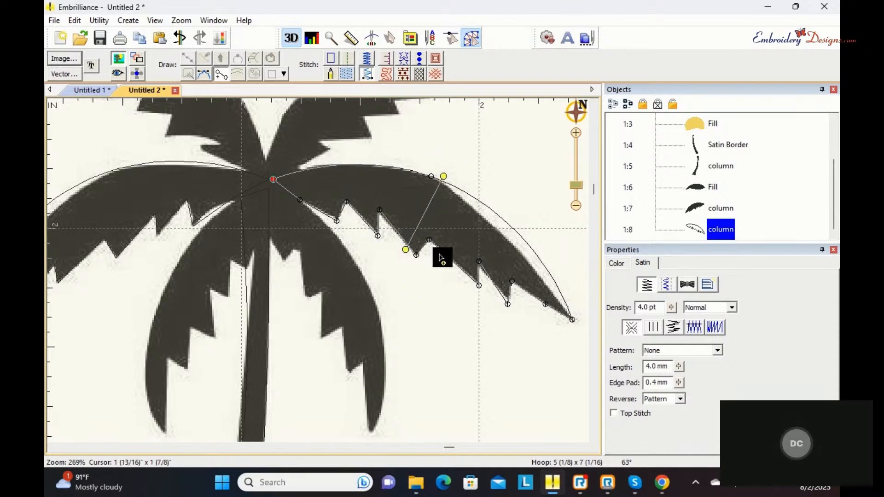
left_click_drag(520, 236, 474, 286)
left_click_drag(326, 166, 354, 227)
key("Return")
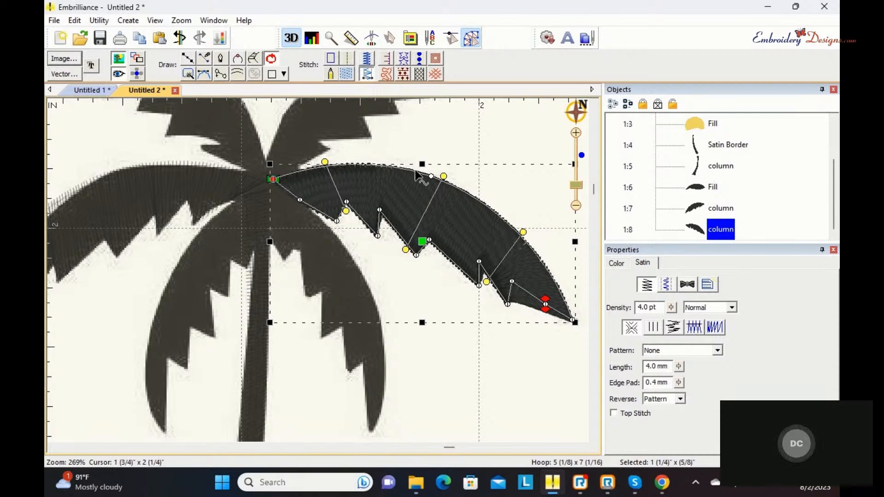
Adjust the curve handles of the right frond's upper edge so the outline follows the artwork more closely, and deselect the frond
left_click(430, 177)
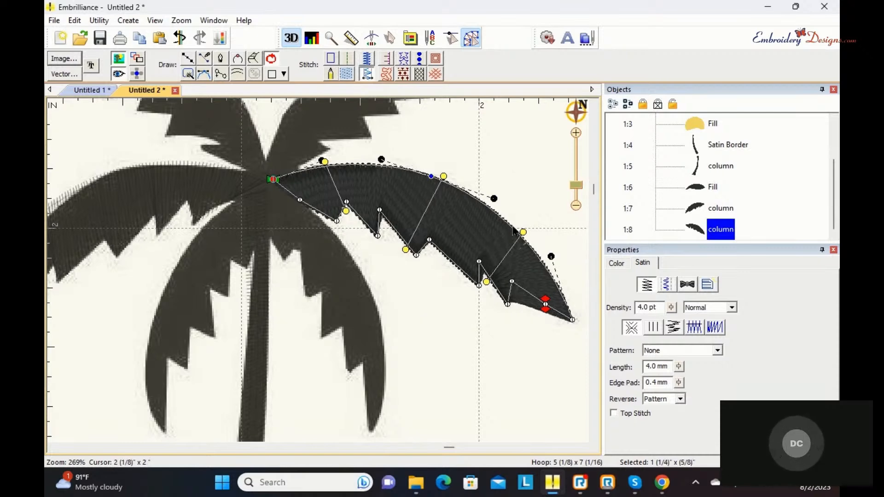
left_click_drag(494, 198, 486, 219)
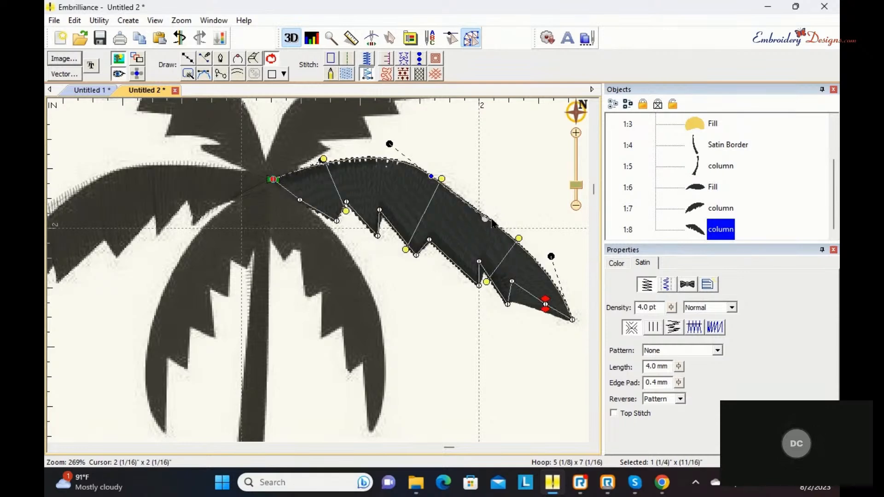
left_click_drag(550, 256, 537, 260)
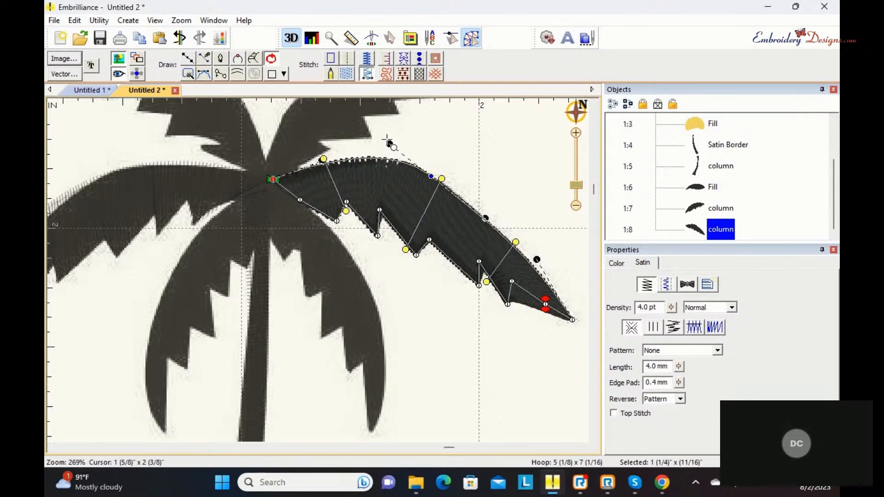
left_click_drag(391, 145, 407, 161)
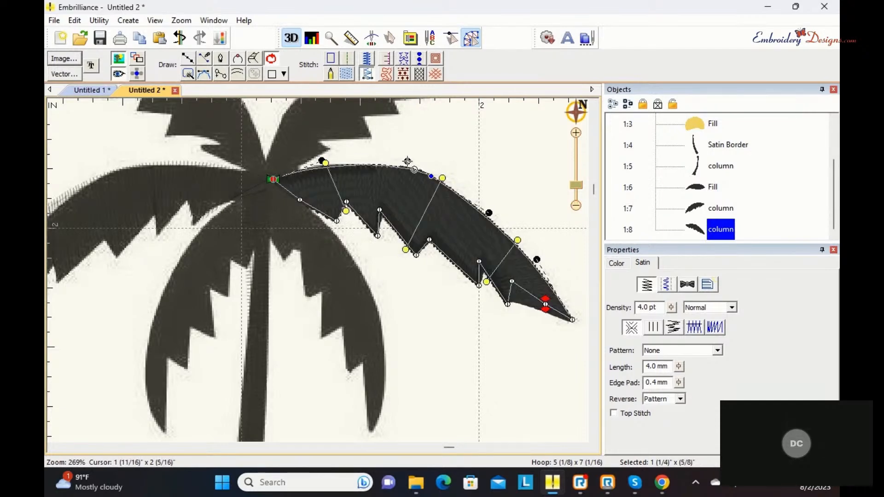
right_click(498, 352)
key("Escape")
left_click(464, 327)
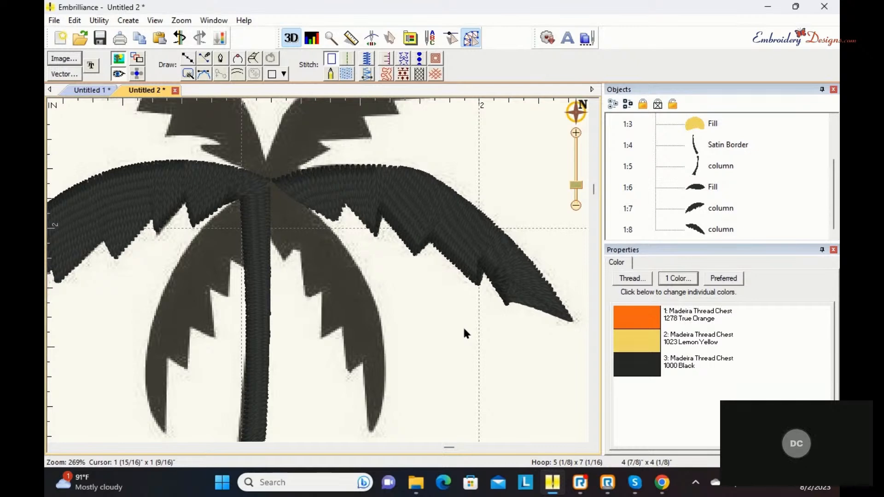
Reshape the right frond's lower edge near its tip by adding a point and shifting it slightly downward, and deselect the frond
left_click(520, 305)
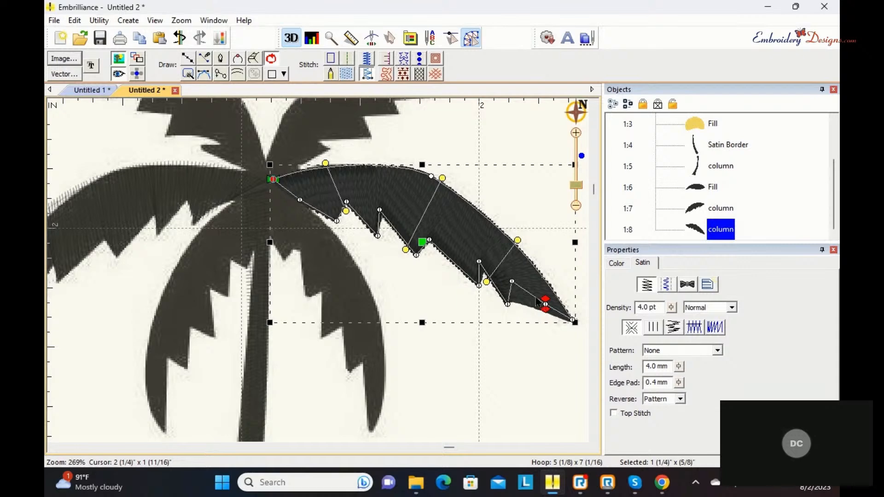
left_click_drag(535, 298, 533, 307)
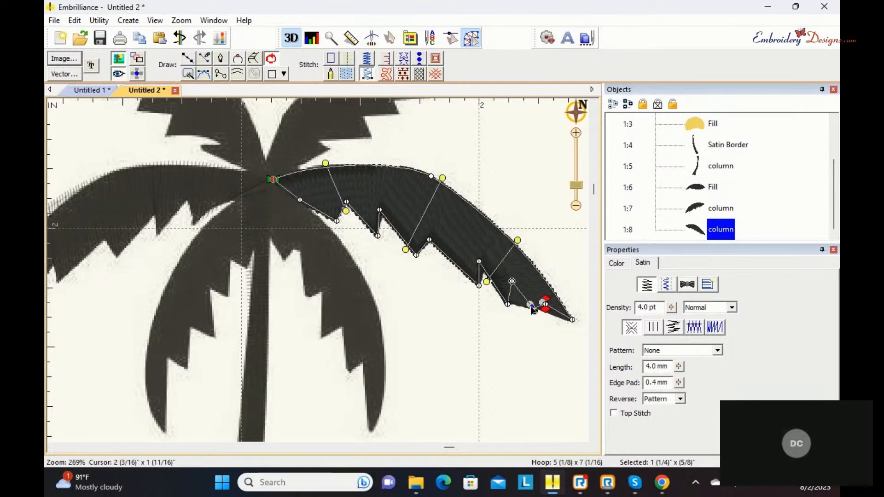
right_click(539, 344)
left_click(512, 344)
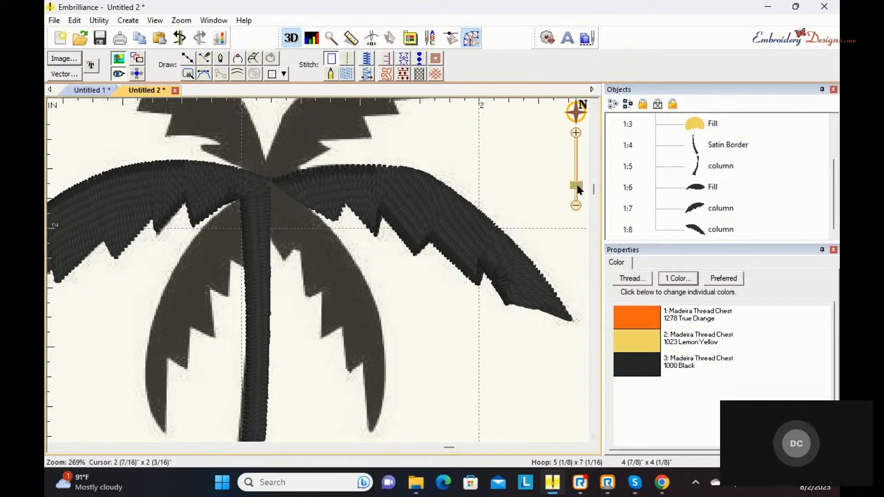
Auto-trace the large blue wave and the small blue wave below the island with the magic wand at sensitivity 30
mouse_move(575, 112)
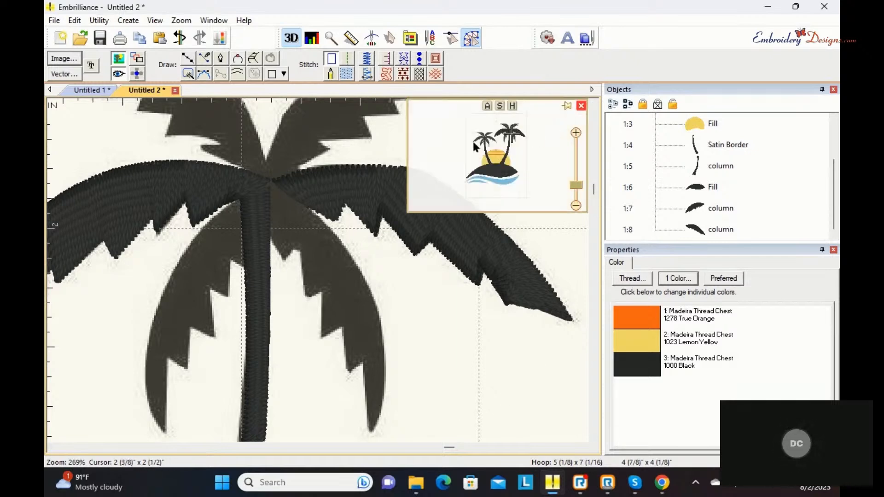
left_click_drag(512, 133, 495, 180)
left_click_drag(575, 184, 573, 194)
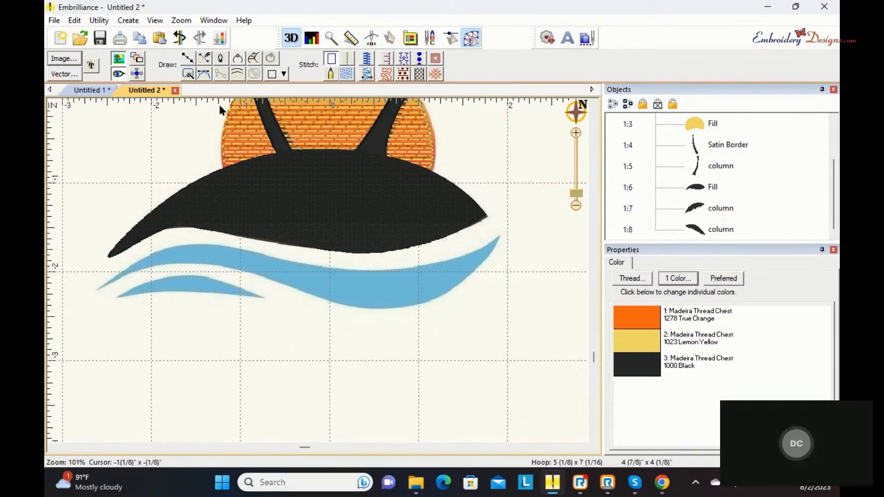
left_click(188, 74)
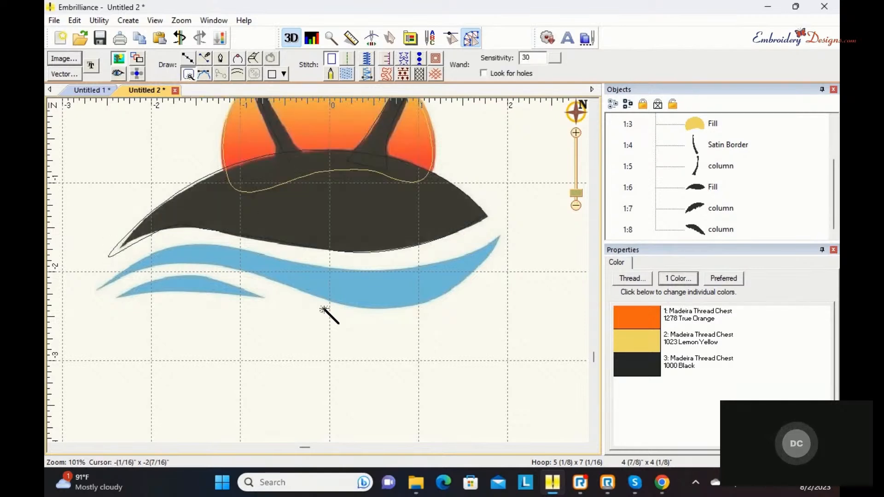
left_click(339, 288)
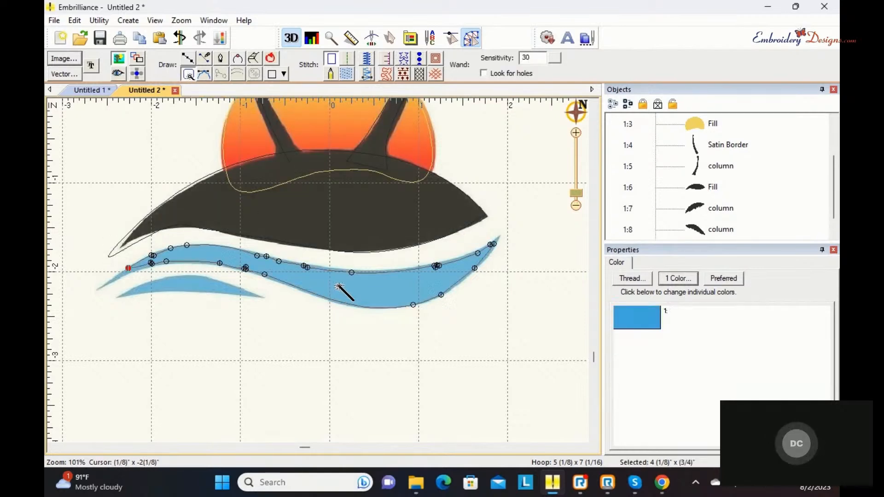
left_click(187, 284)
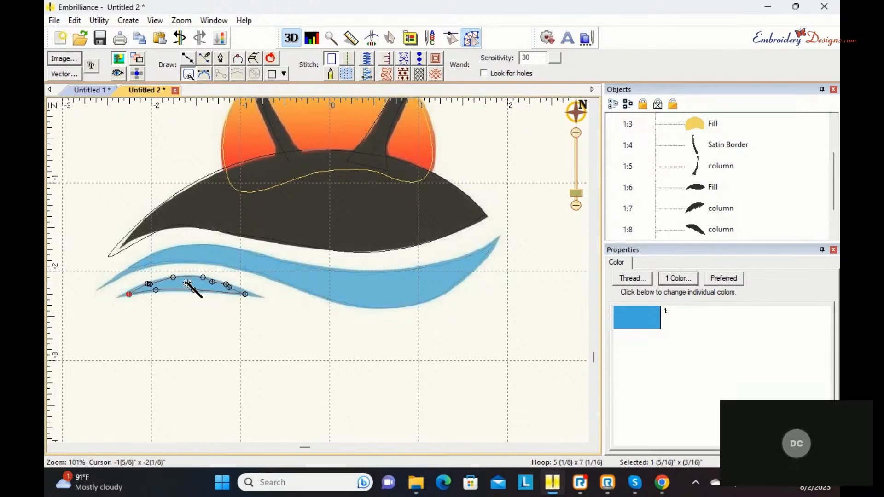
Convert the small and large wave outlines to satin columns and deselect them
left_click(367, 74)
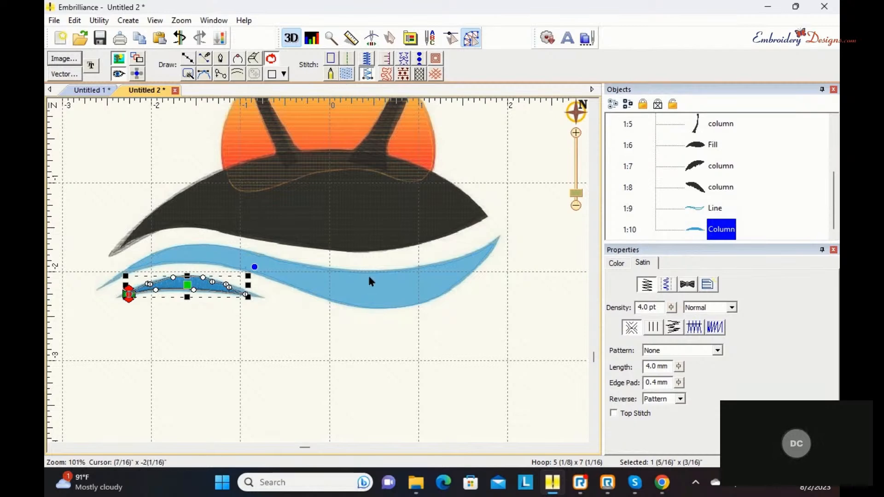
left_click(370, 275)
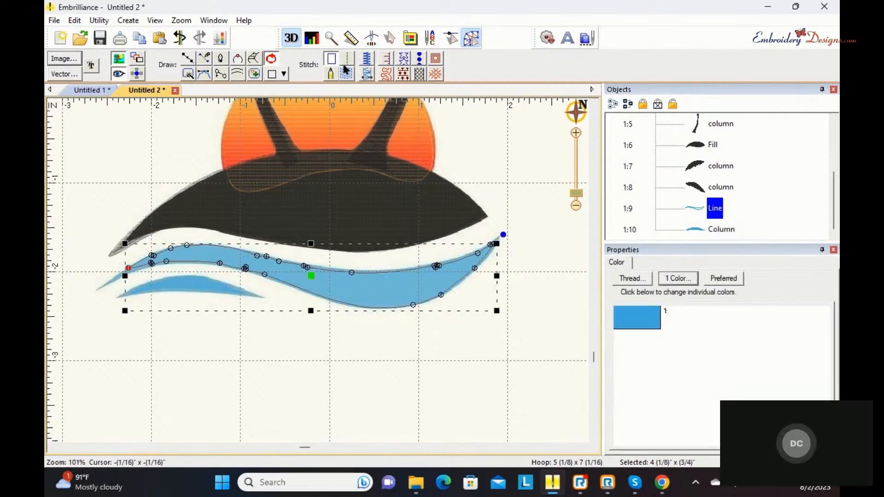
left_click(362, 75)
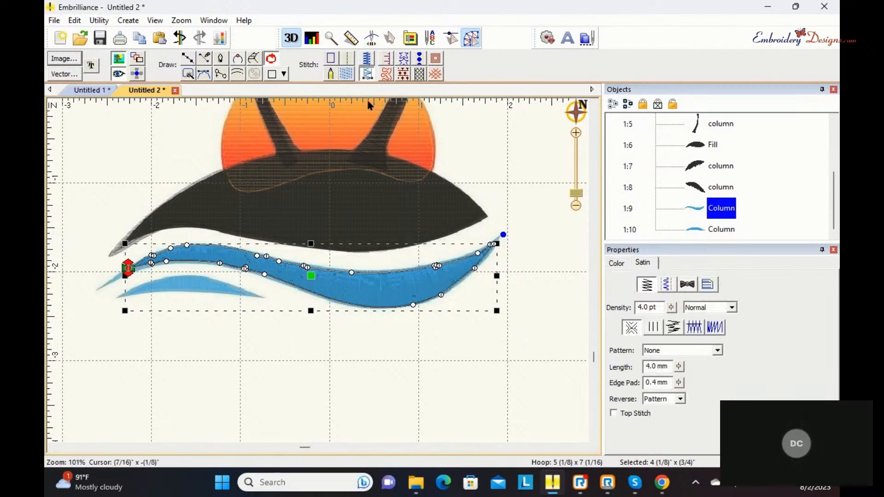
left_click(523, 201)
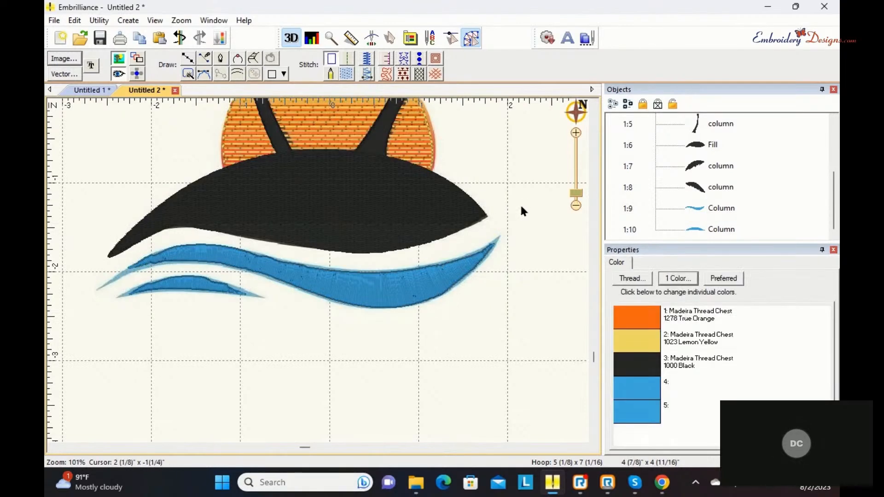
Delete three surplus clustered nodes from the large wave's upper edge near its right end
left_click(467, 277)
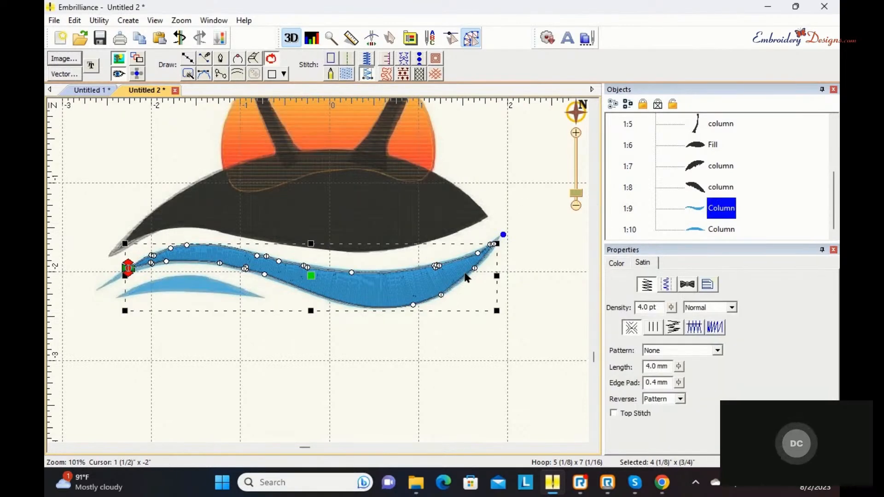
left_click(247, 271)
left_click(248, 270)
scroll(576, 196, "up", 3)
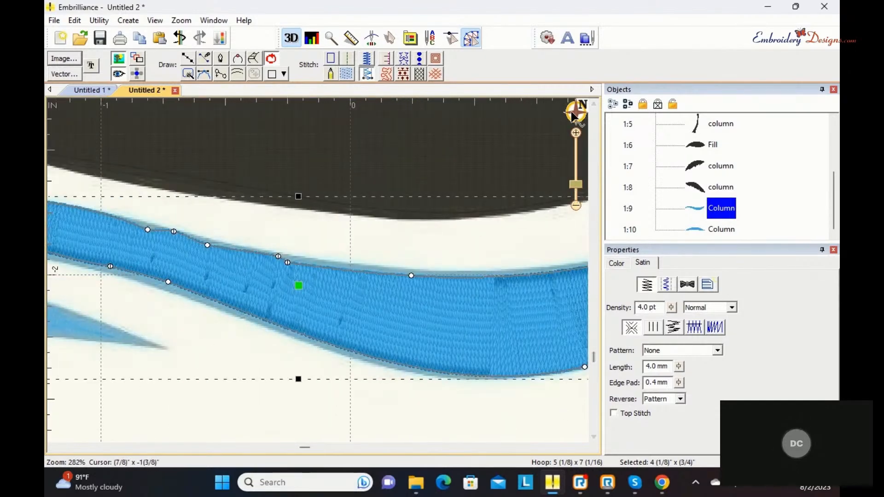
mouse_move(572, 112)
left_click_drag(494, 178, 507, 179)
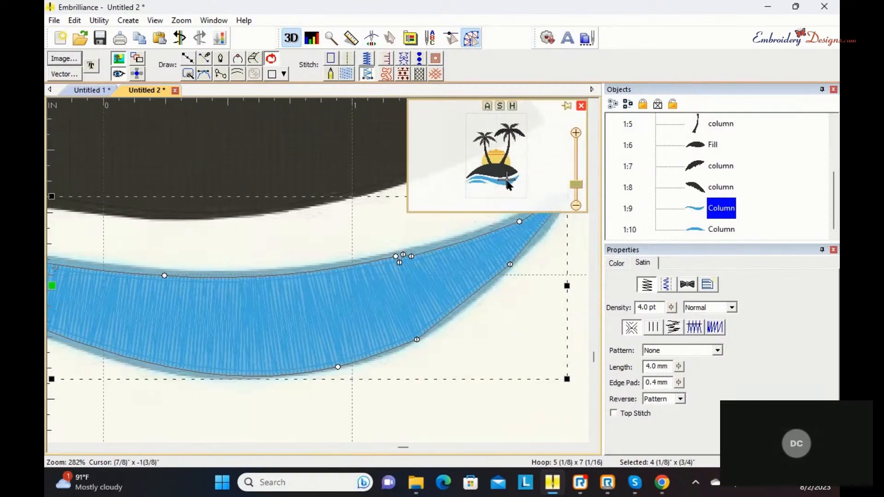
left_click(400, 263)
key("Delete")
left_click(407, 263)
key("Delete")
left_click(411, 258)
key("Delete")
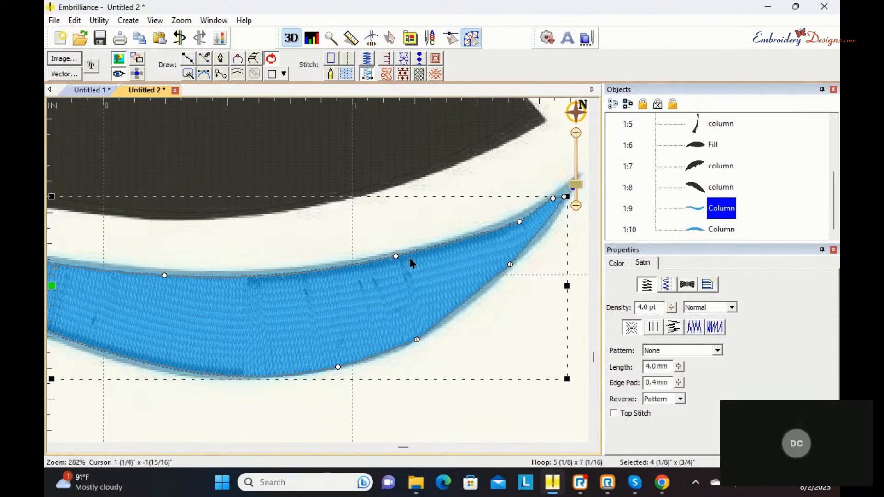
Delete the extra node near the pointed end of the large blue wave column and deselect it
left_click(555, 198)
key("Delete")
left_click_drag(578, 183, 579, 196)
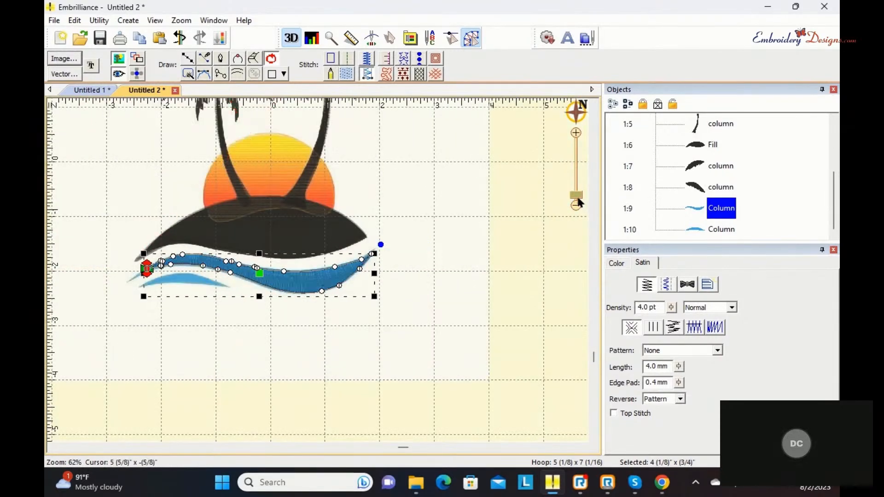
left_click(488, 216)
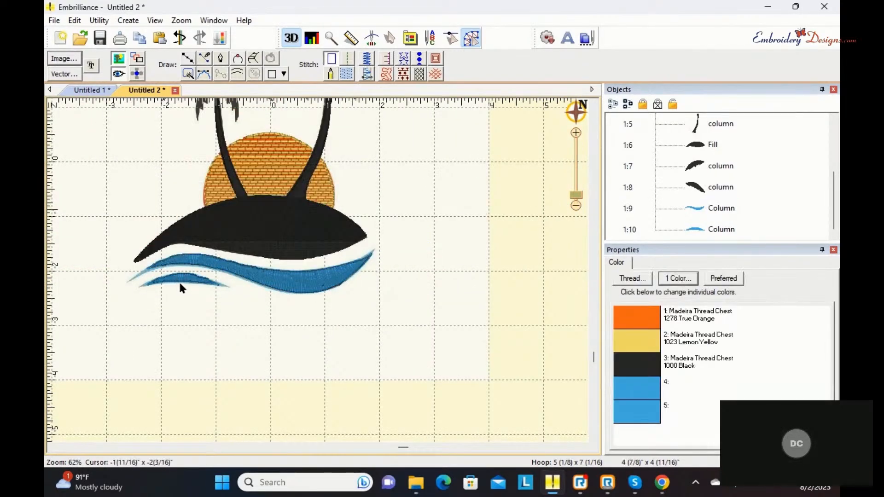
left_click_drag(579, 193, 583, 201)
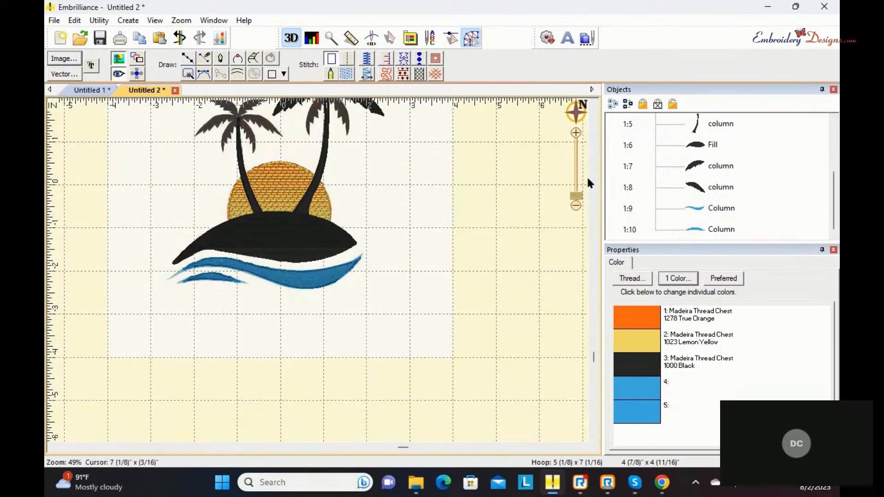
left_click(594, 105)
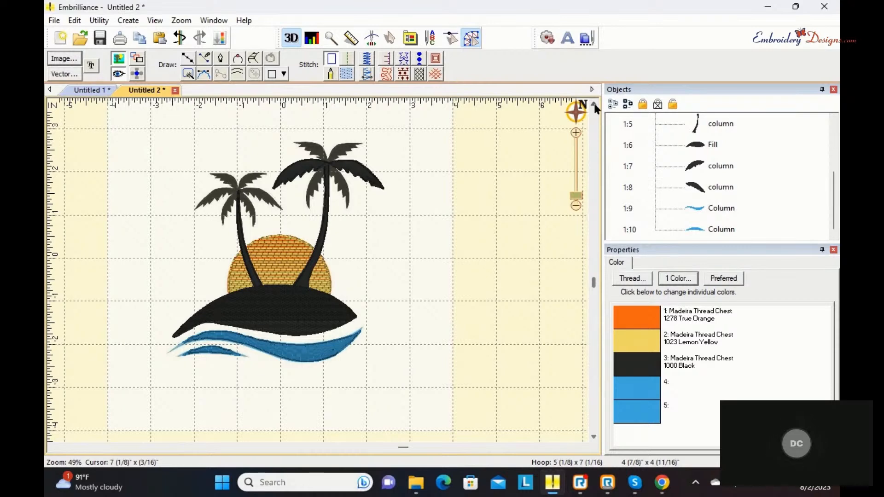
Level the slanted inclination line on the upper part of the taller palm's trunk column and deselect it
key("2")
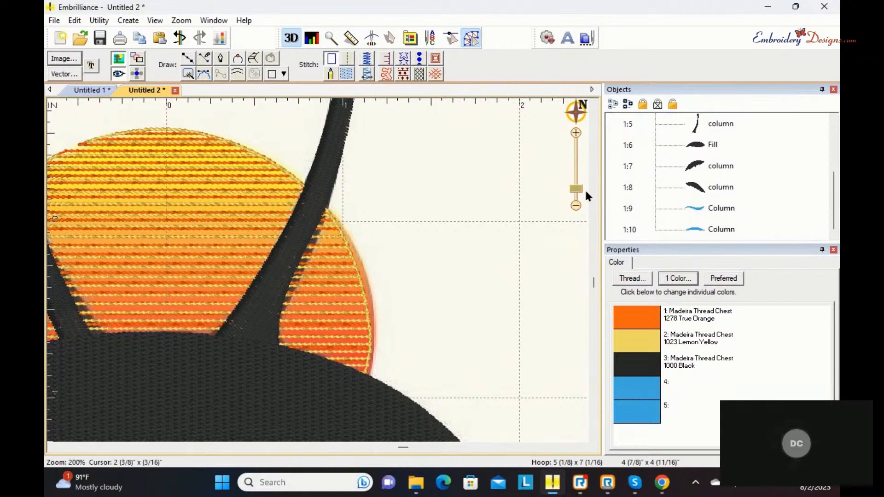
left_click_drag(579, 192, 578, 198)
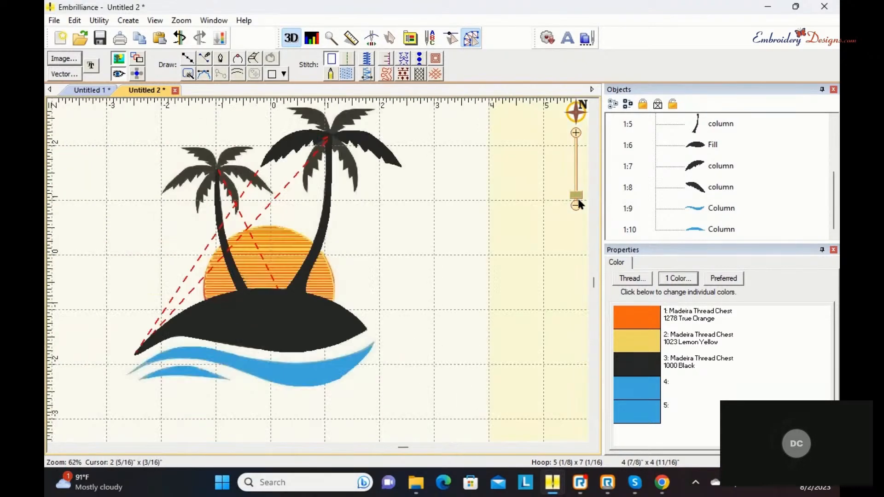
left_click(328, 220)
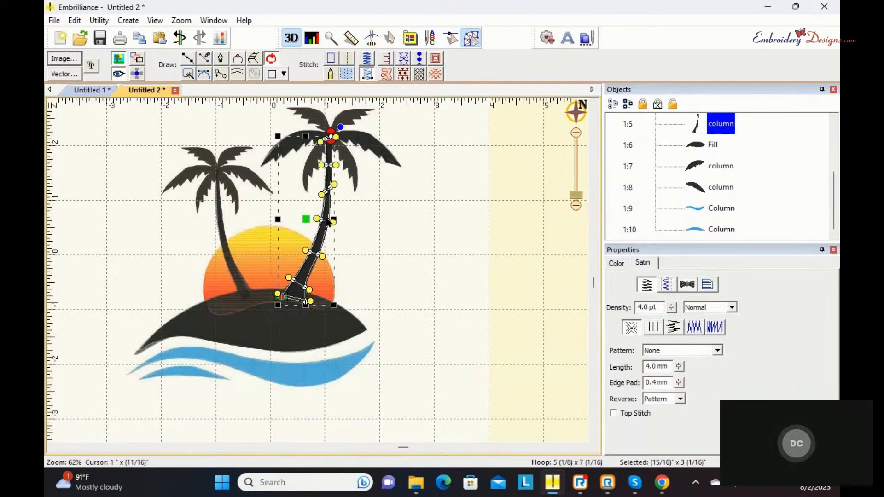
left_click(668, 285)
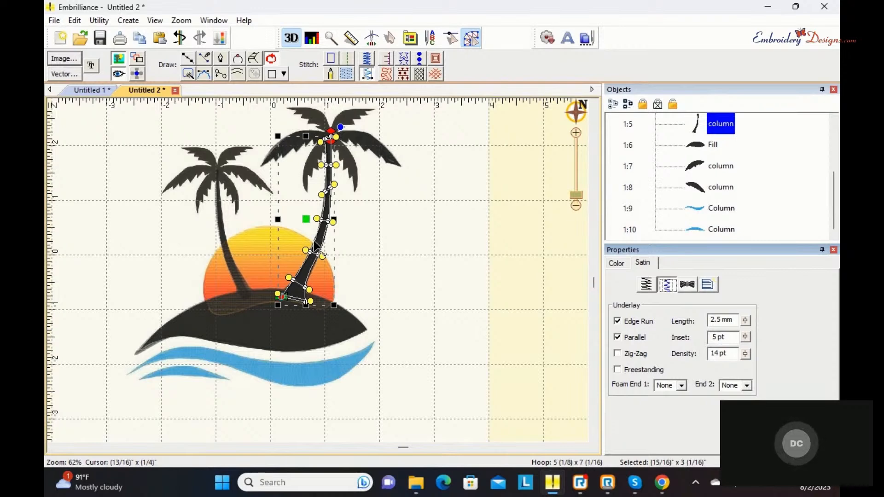
left_click_drag(333, 185, 339, 196)
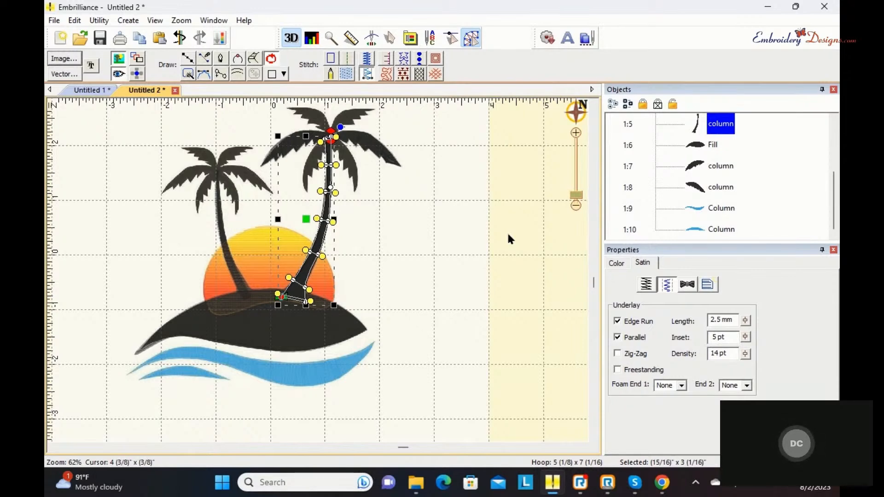
key("Escape")
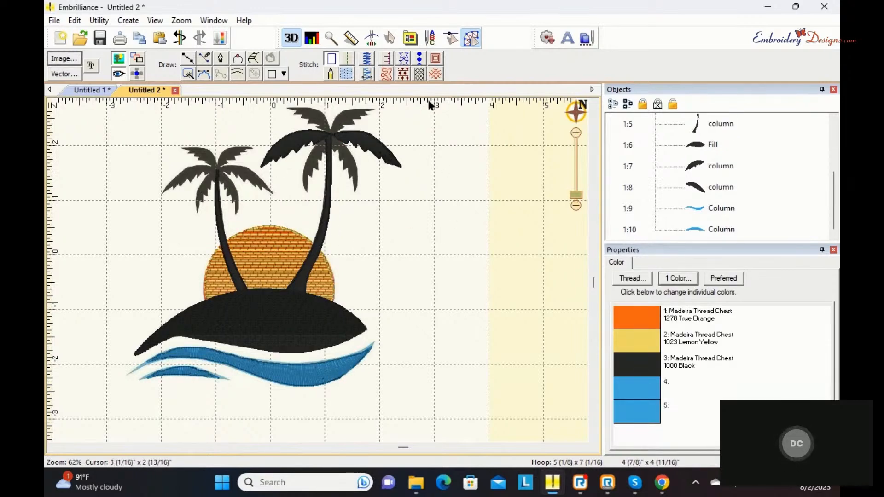
Select every object in the design, including the background image, and move everything sideways to the right
key("ctrl+a")
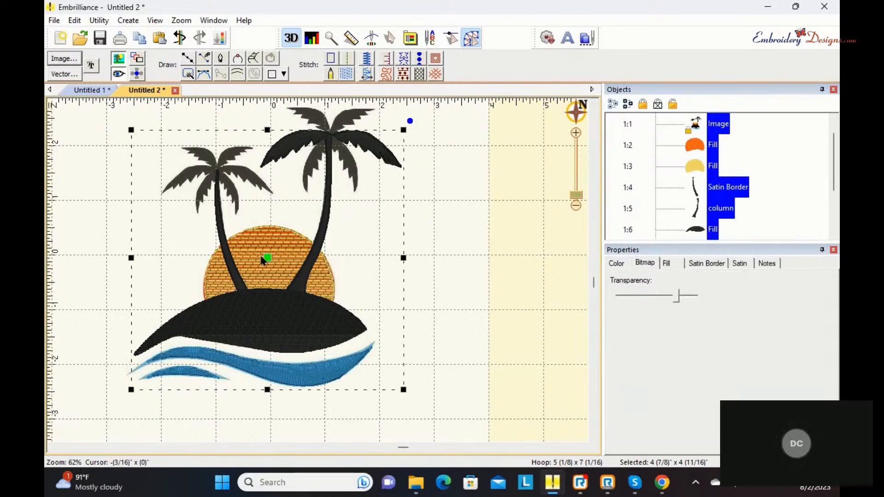
left_click_drag(264, 260, 426, 273)
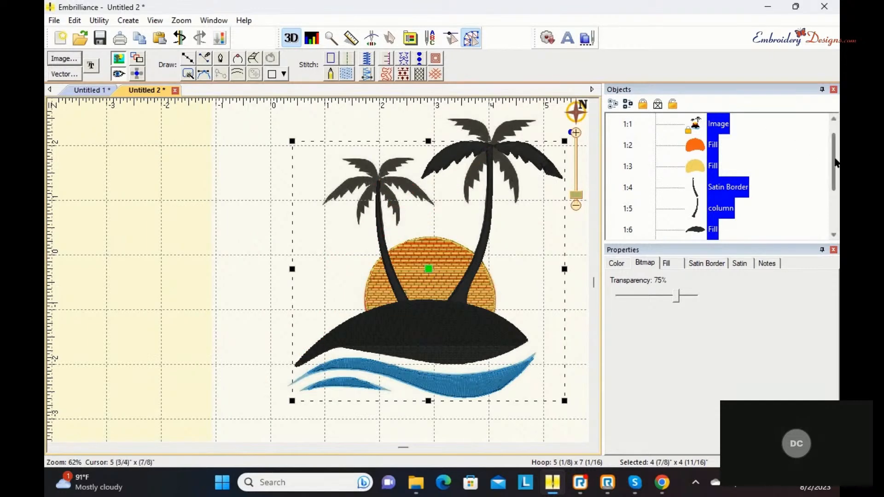
scroll(836, 163, "up", 1)
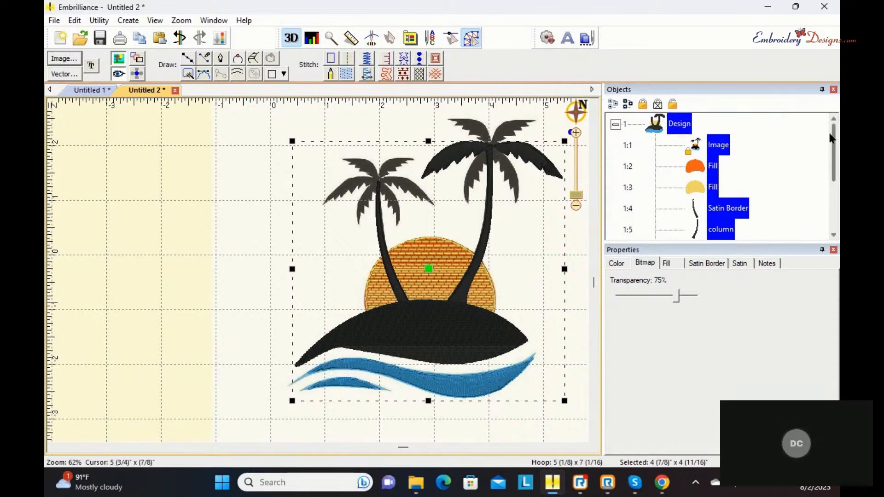
left_click_drag(831, 137, 838, 197)
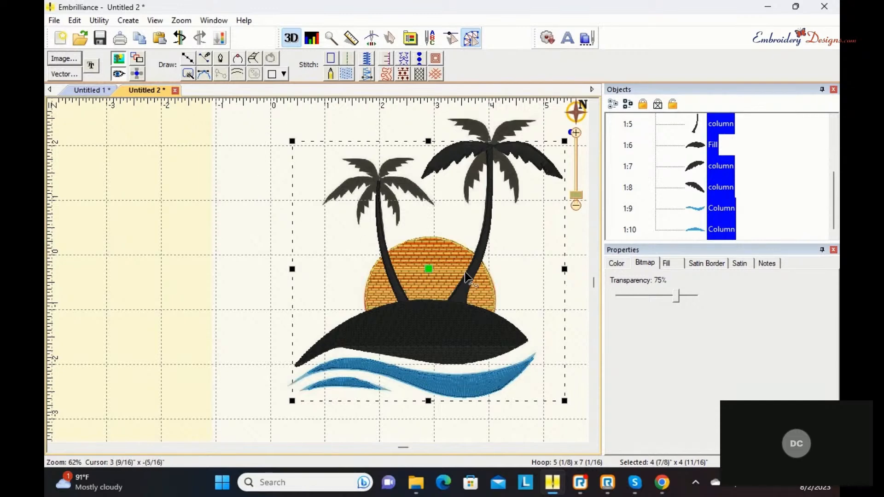
left_click_drag(428, 269, 349, 272)
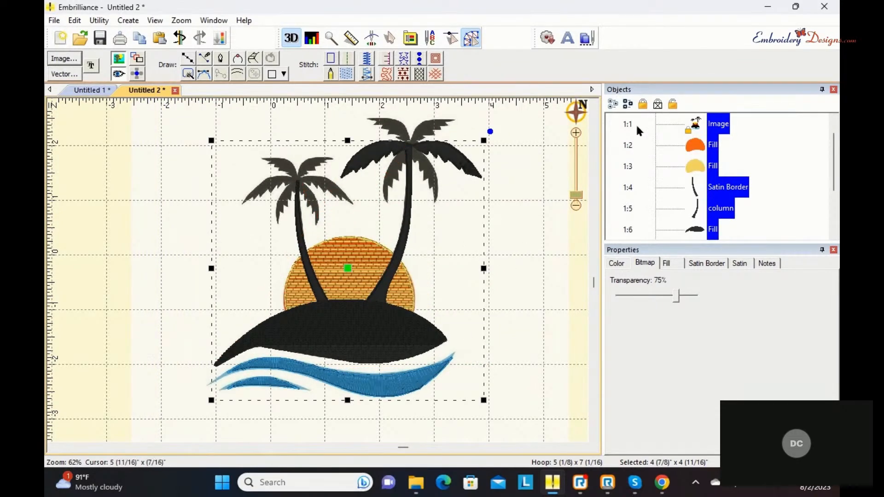
Select only the stitch objects without the background image and move them about 3 inches to the right of it
left_click(833, 118)
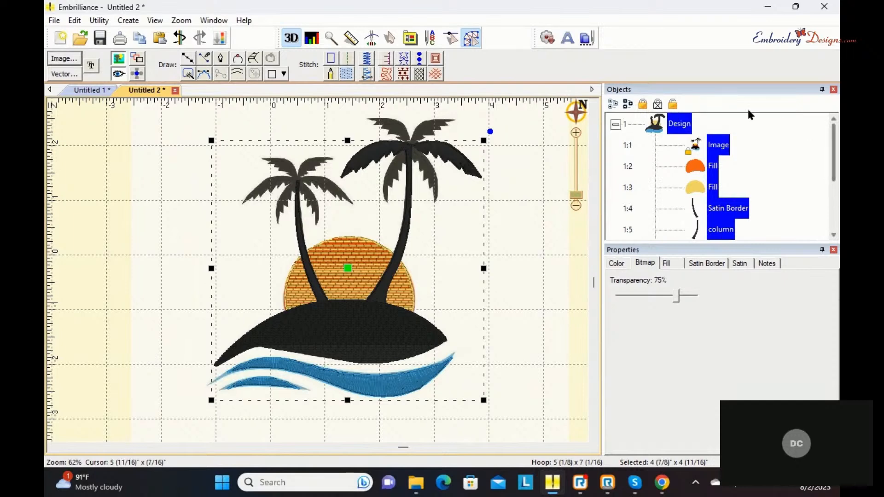
left_click(617, 124)
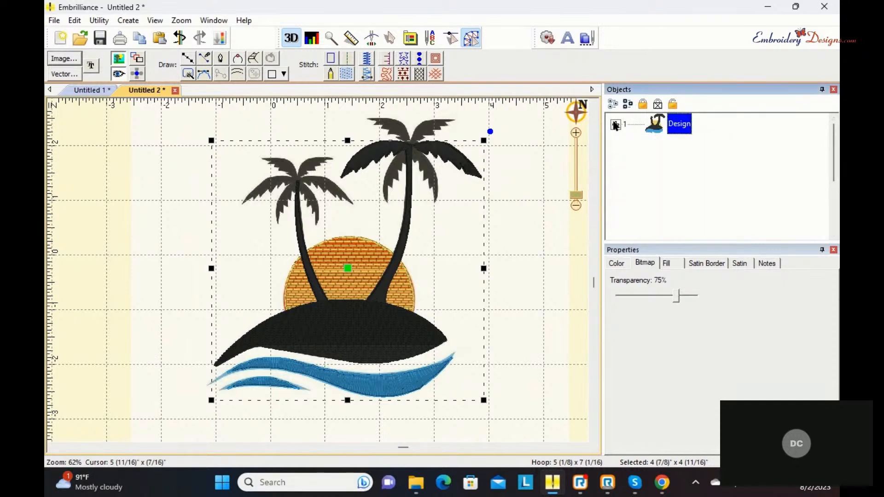
left_click(628, 105)
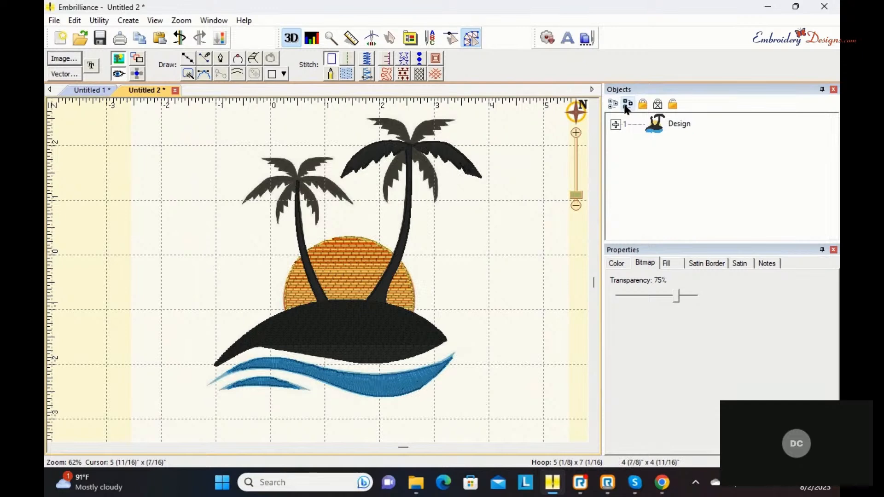
mouse_move(197, 110)
left_mouse_down()
mouse_move(309, 118)
mouse_move(389, 104)
mouse_move(452, 120)
mouse_move(500, 255)
mouse_move(472, 441)
mouse_move(420, 450)
mouse_move(331, 428)
mouse_move(282, 398)
mouse_move(191, 371)
left_mouse_up()
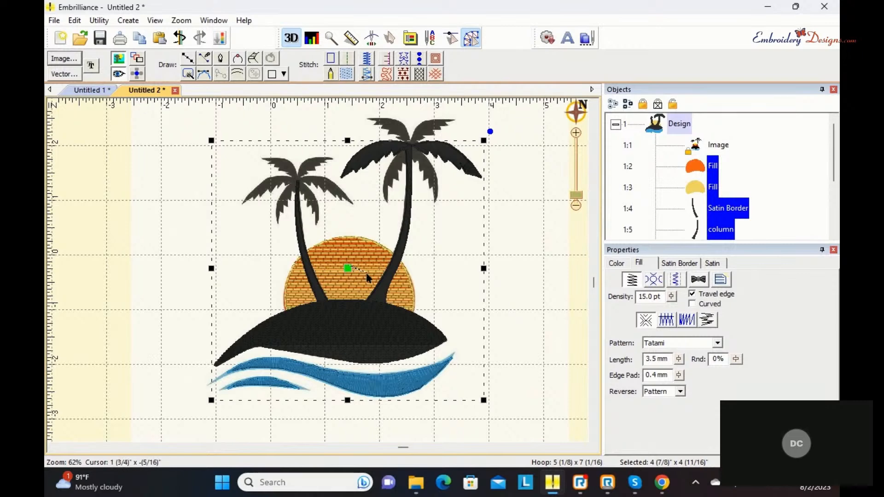
mouse_move(349, 270)
left_mouse_down()
mouse_move(404, 292)
mouse_move(474, 288)
mouse_move(514, 269)
left_mouse_up()
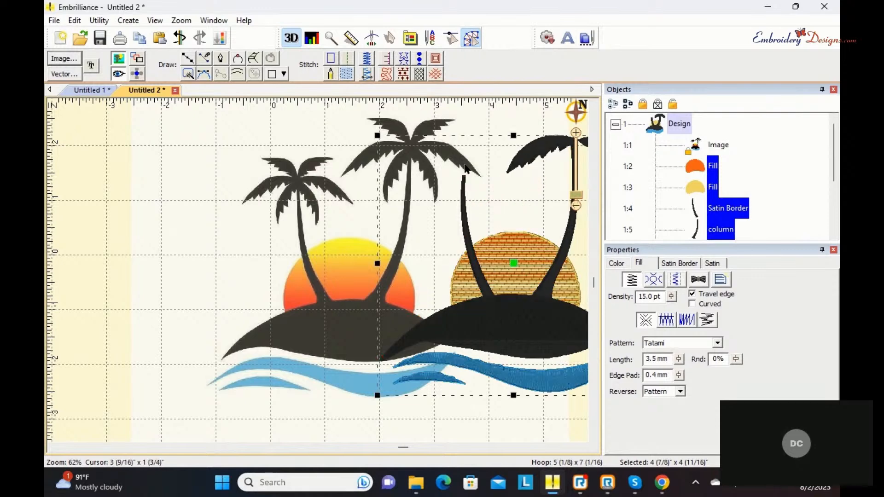
left_click(482, 134)
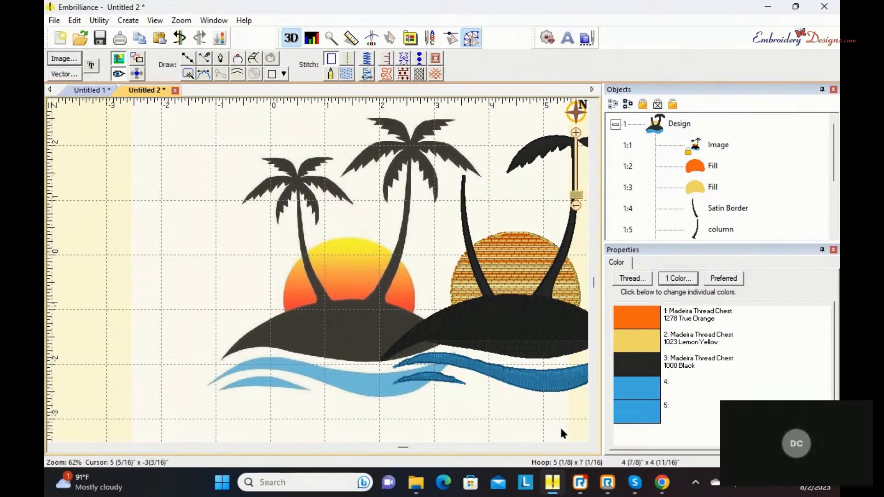
Copy and paste the left frond column of the taller stitched palm
left_click(583, 447)
left_click_drag(583, 447, 583, 447)
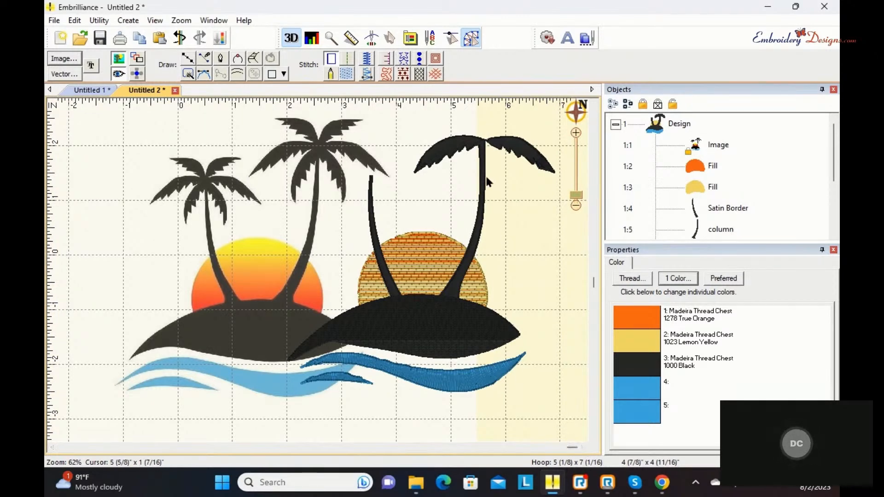
left_click(470, 151)
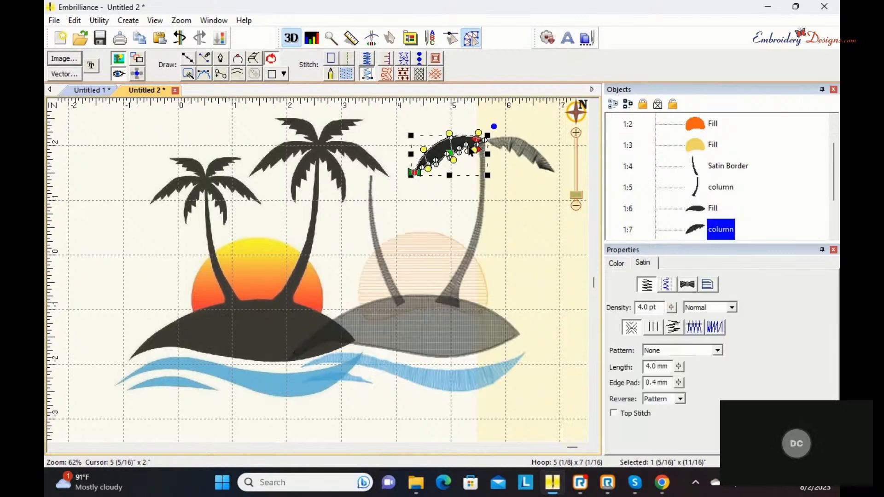
right_click(467, 148)
left_click(479, 155)
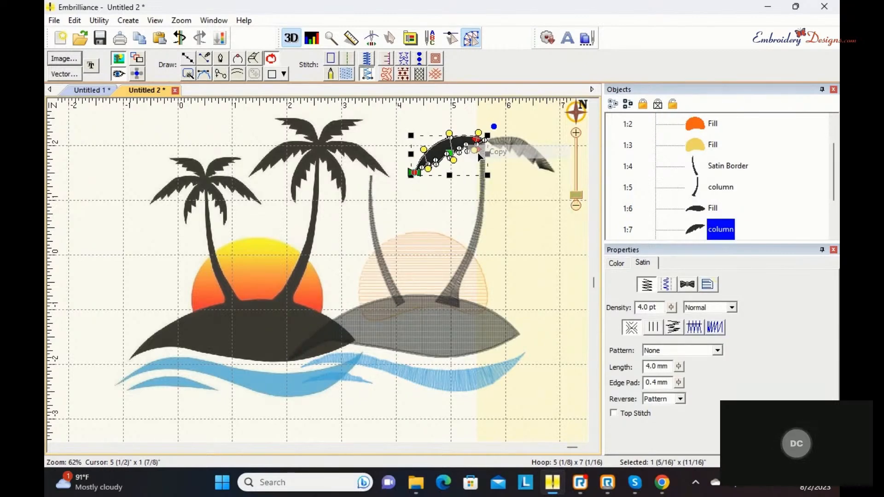
right_click(479, 152)
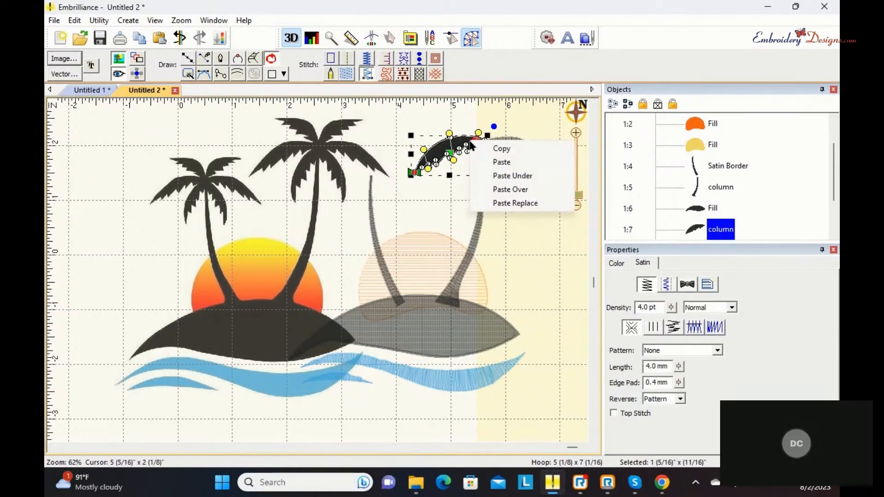
left_click(488, 162)
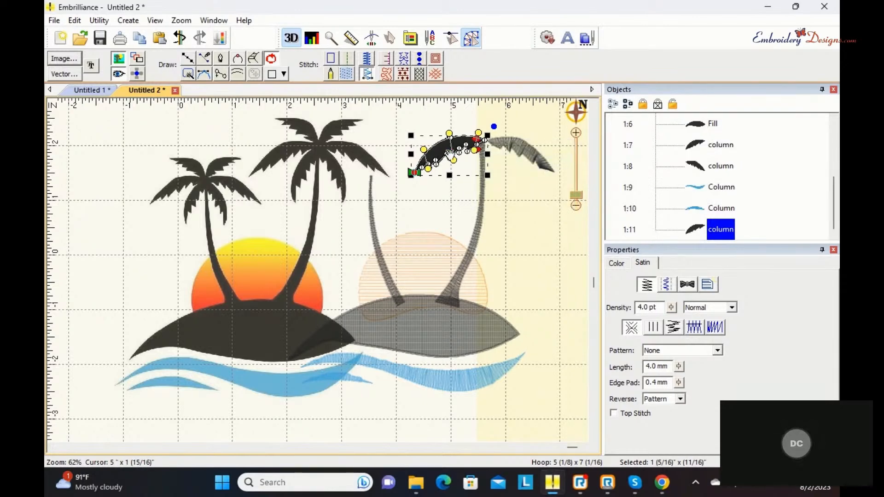
Move the pasted frond above the original and rotate it so its base meets the top of the trunk
left_click_drag(451, 151, 455, 135)
left_click_drag(497, 111, 449, 132)
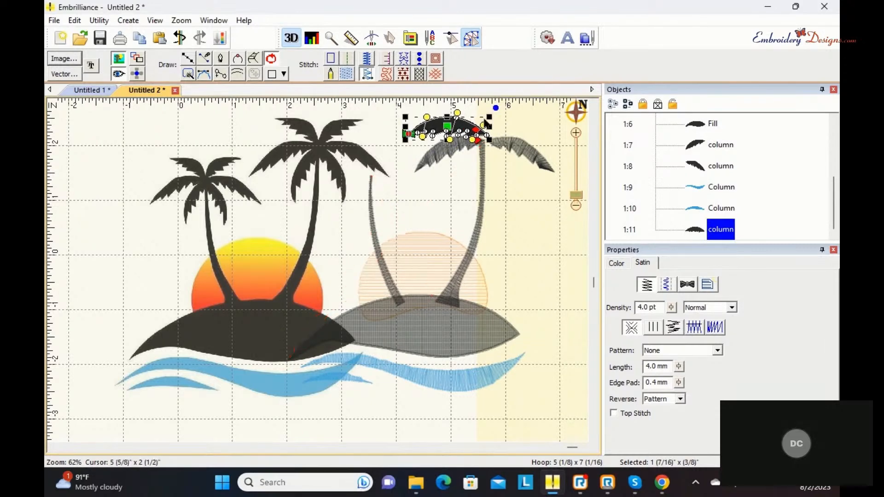
left_click_drag(494, 108, 495, 118)
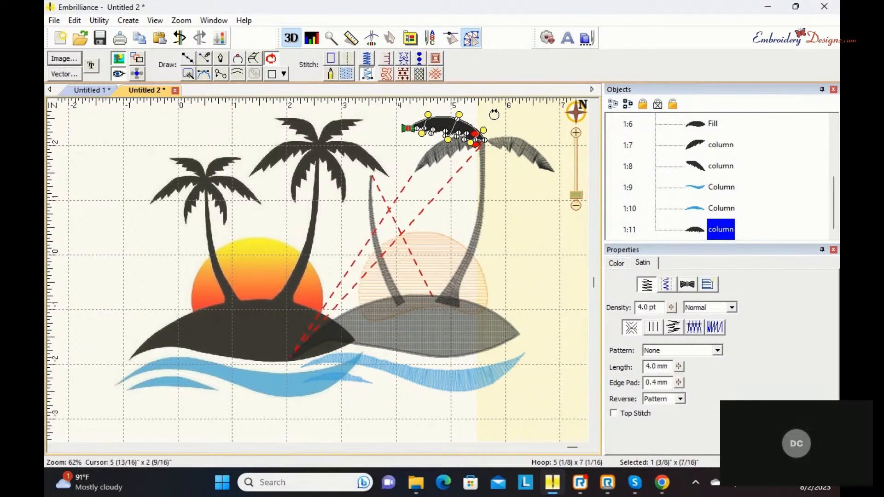
left_click(502, 225)
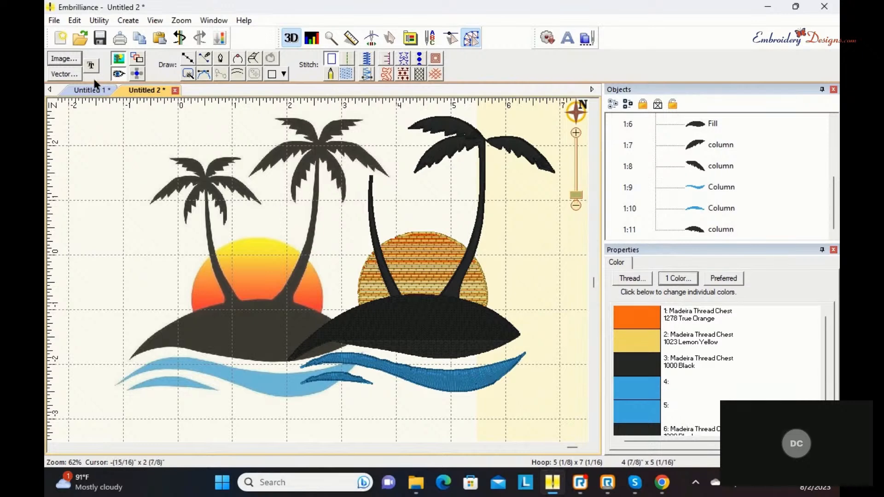
Create a new blank design and import the butterfly vector file PGSB1761-a from the ArtWork folder
left_click(468, 42)
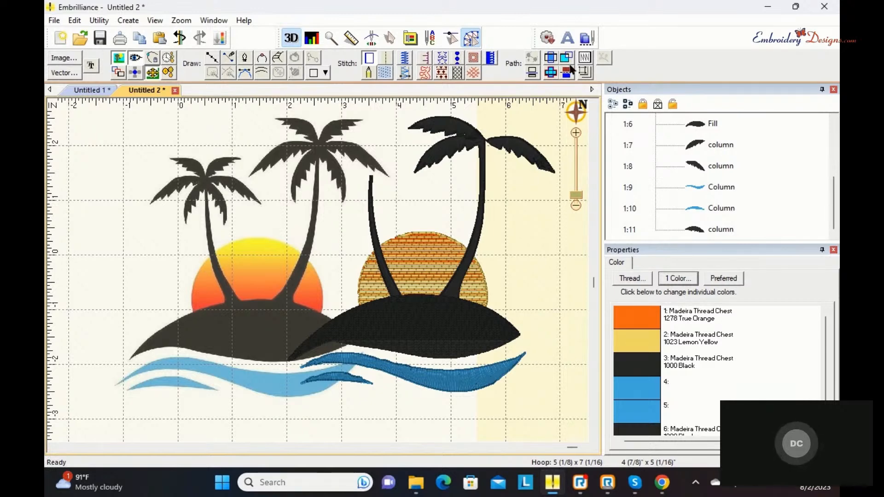
left_click(60, 37)
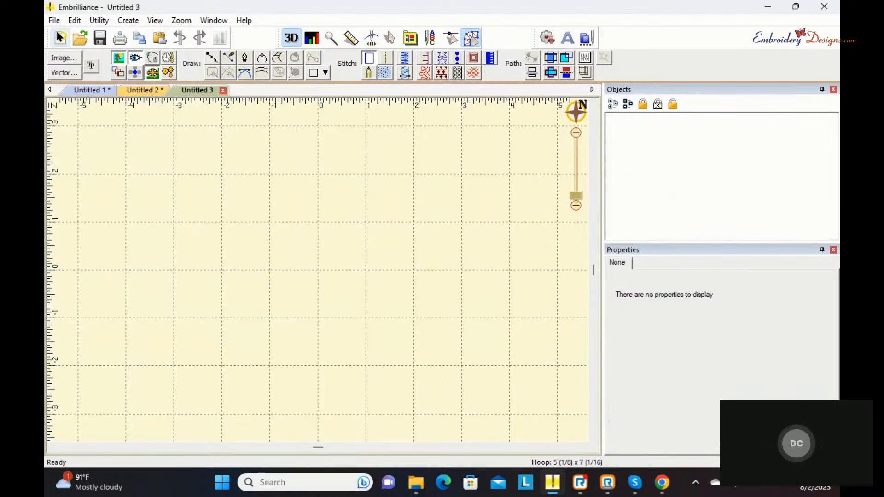
left_click(62, 72)
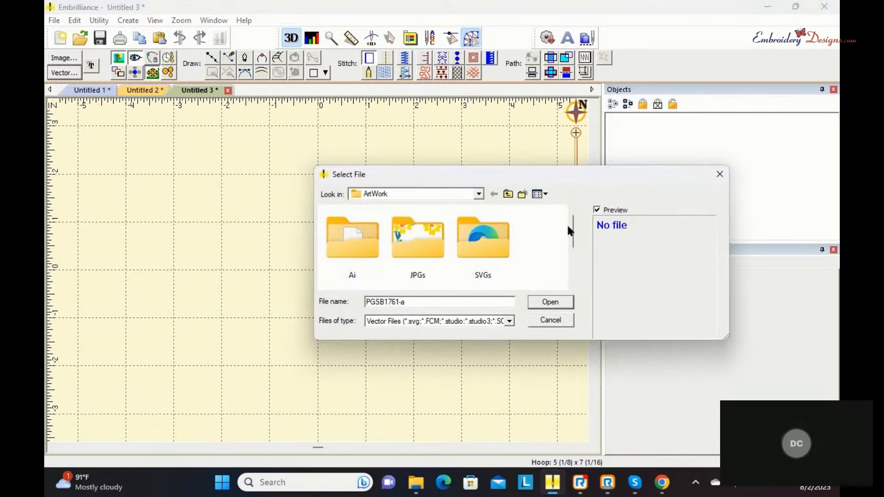
left_click_drag(572, 228, 579, 265)
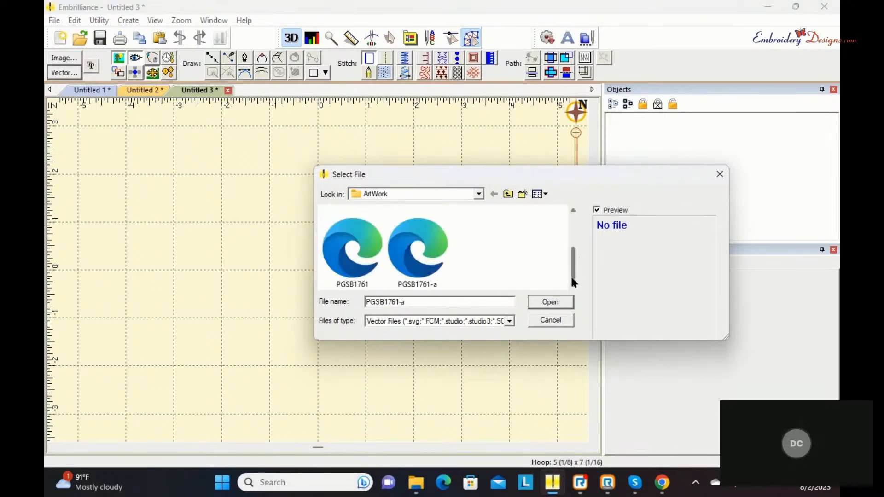
left_click(396, 263)
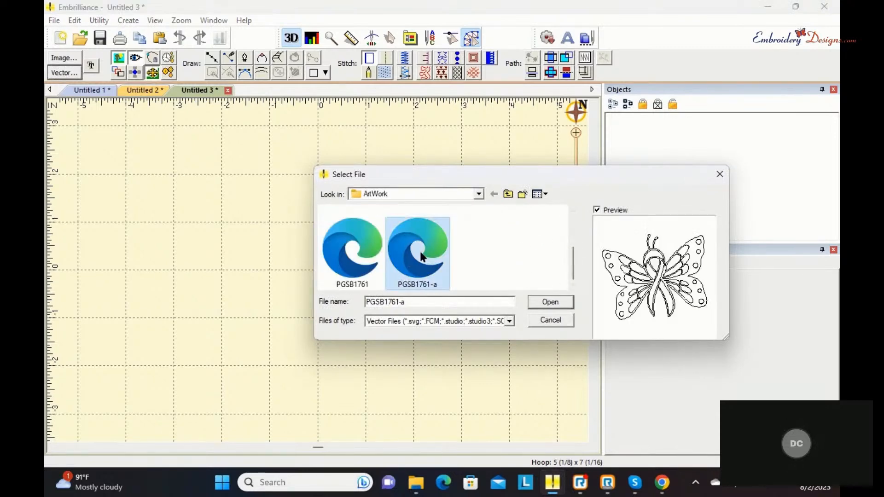
left_click(548, 304)
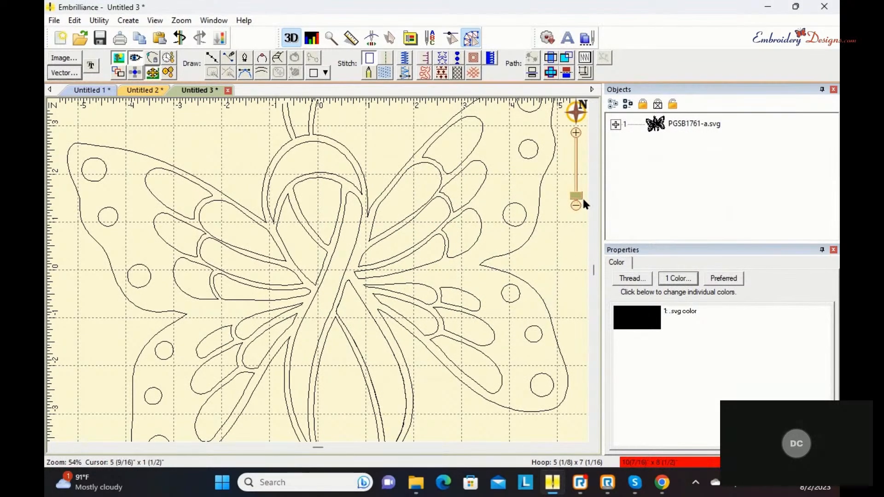
Select the butterfly's outer outline and convert it from a plain line to a fill stitch object
left_click(399, 372)
key("Delete")
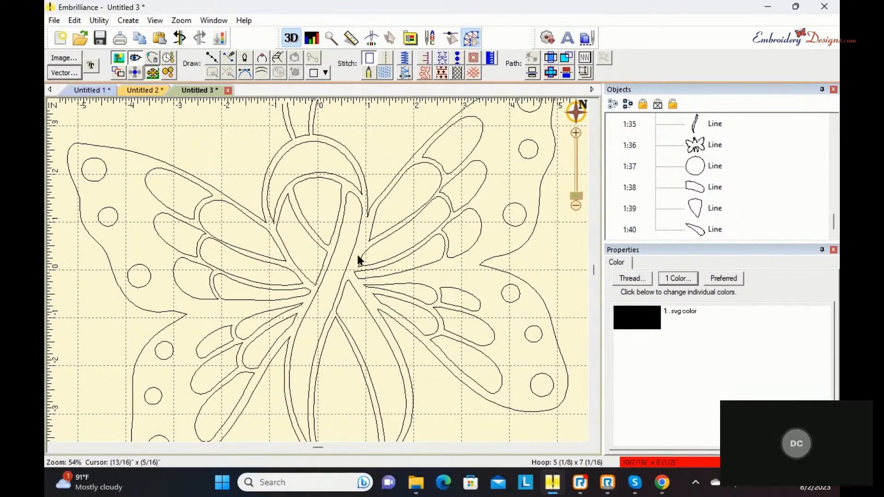
left_click(369, 213)
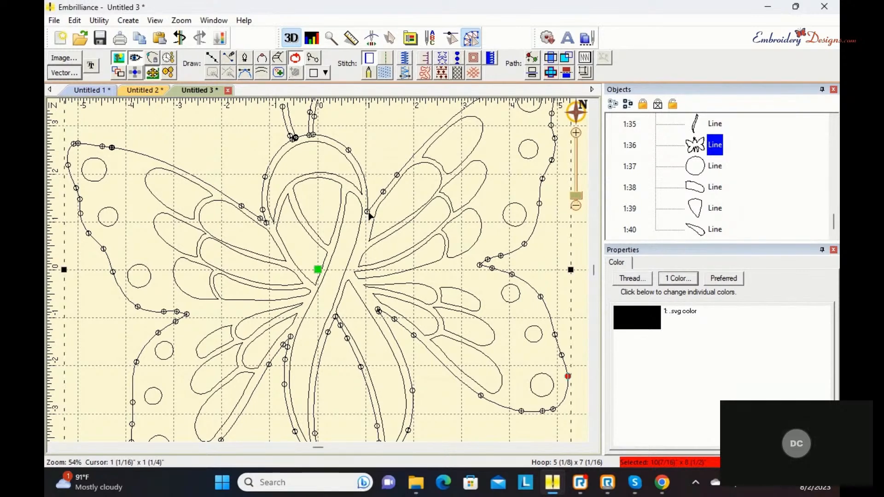
left_click(369, 213)
left_click(398, 149)
left_click(575, 204)
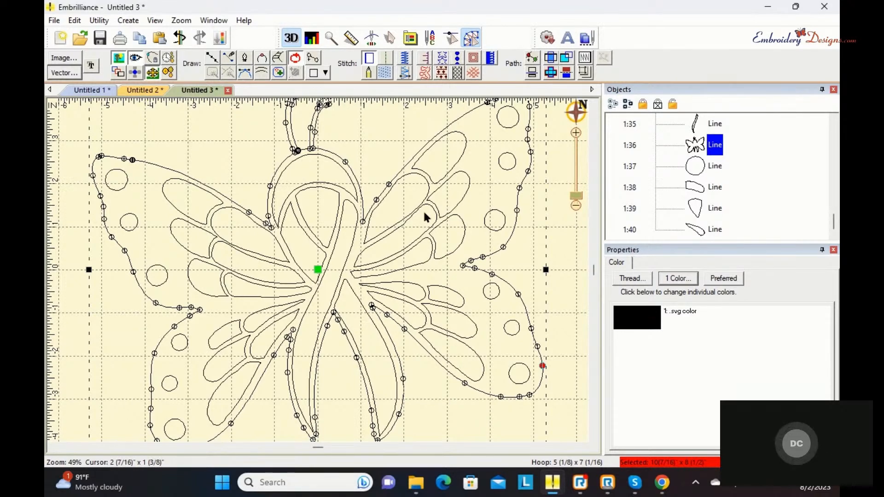
left_click(169, 58)
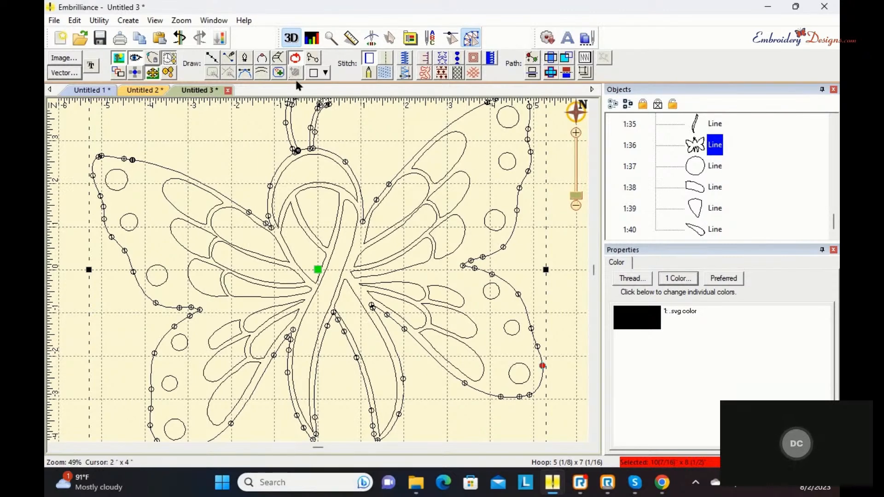
left_click(379, 70)
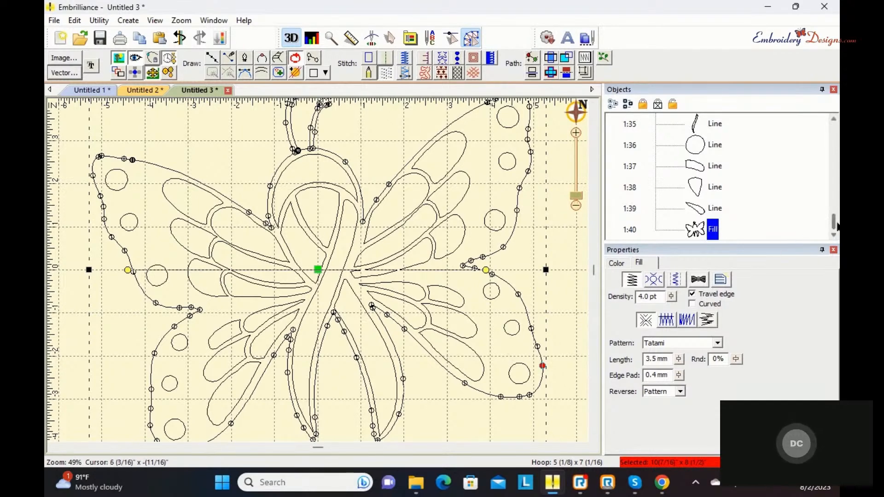
Select the large inner cell of the upper-right wing and search the Madeira Thread Chest colors for purple
left_click_drag(835, 222, 837, 165)
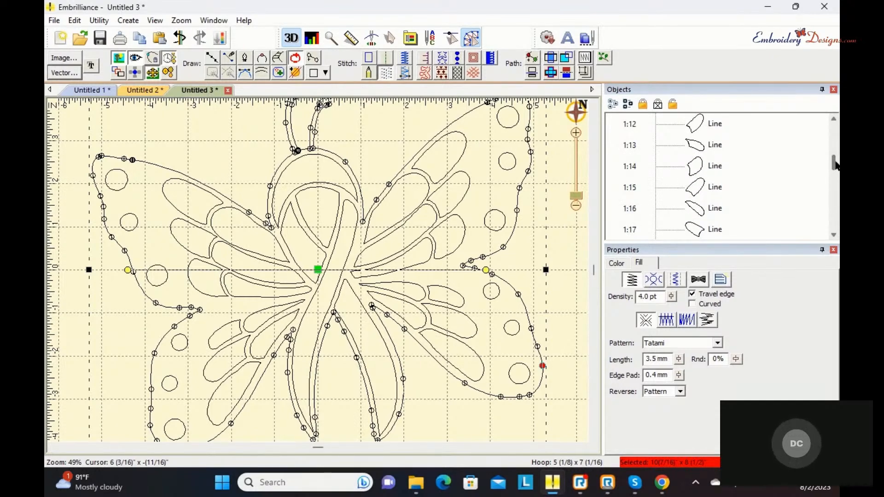
left_click_drag(836, 164, 832, 160)
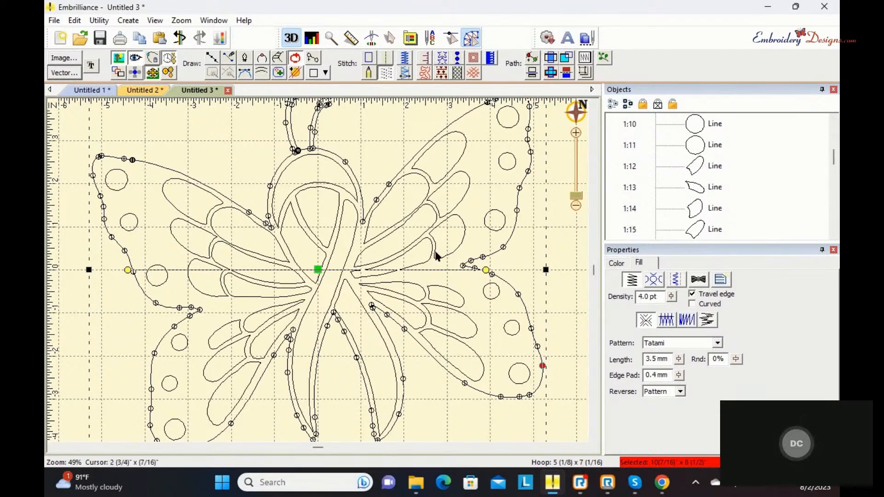
left_click(408, 178)
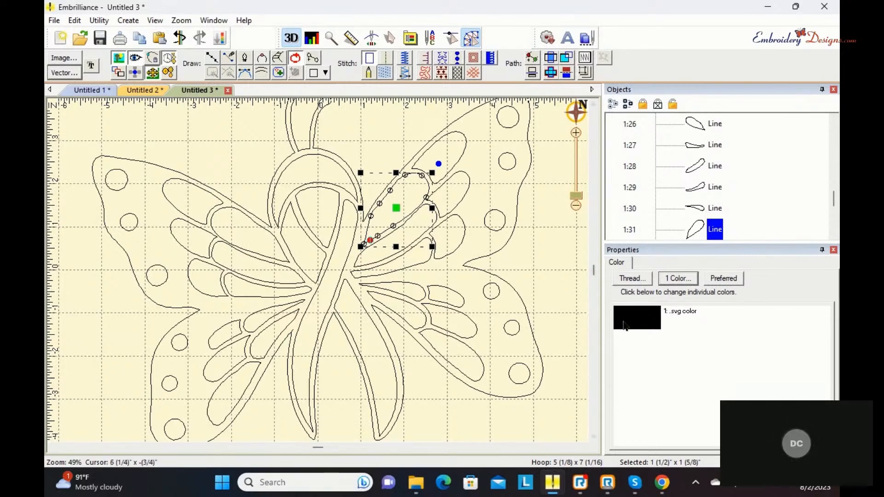
left_click(641, 321)
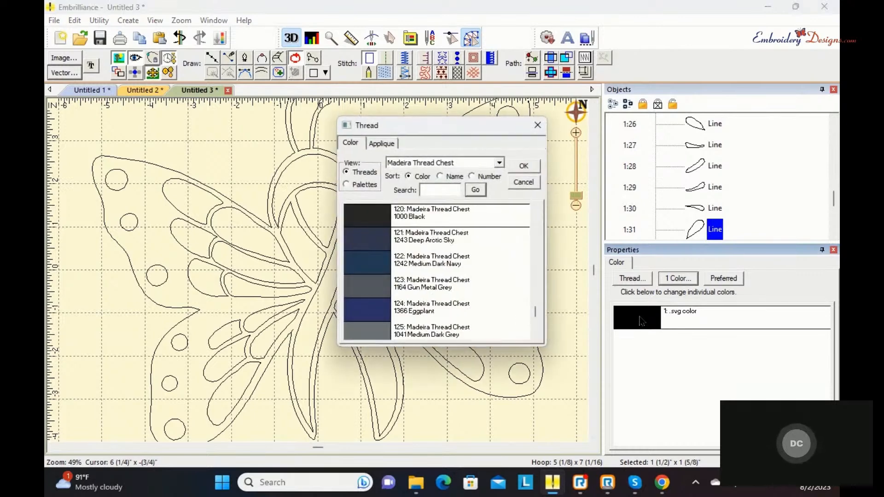
left_click(433, 188)
type("pl")
type("r")
type("p")
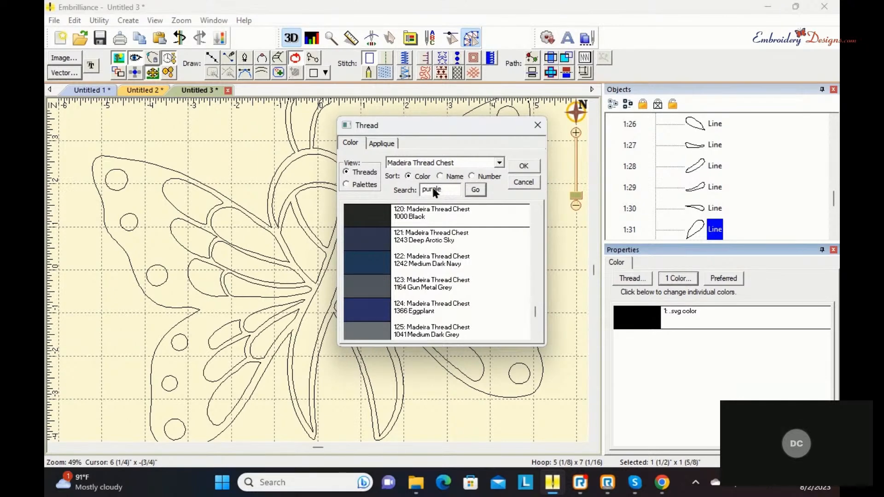
key("Return")
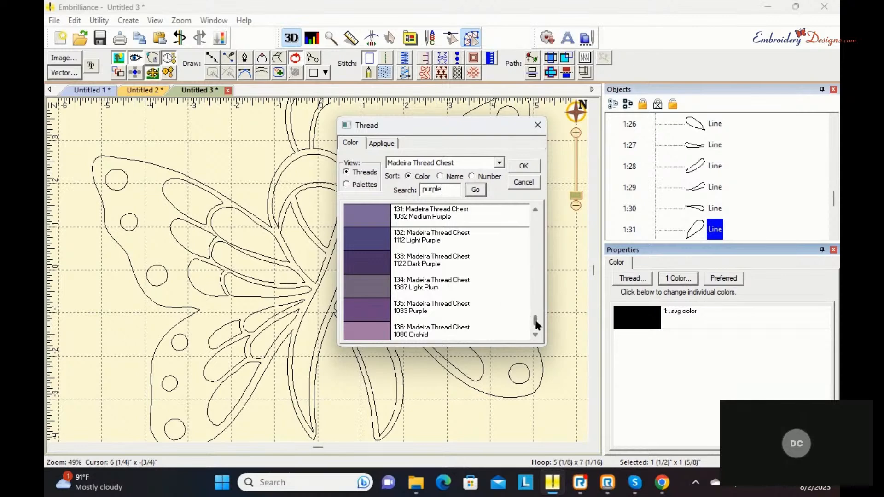
Assign thread 1031 Medium Orchid to the large upper-right wing cell and convert it to a fill
scroll(535, 324, "down", 2)
left_click(386, 313)
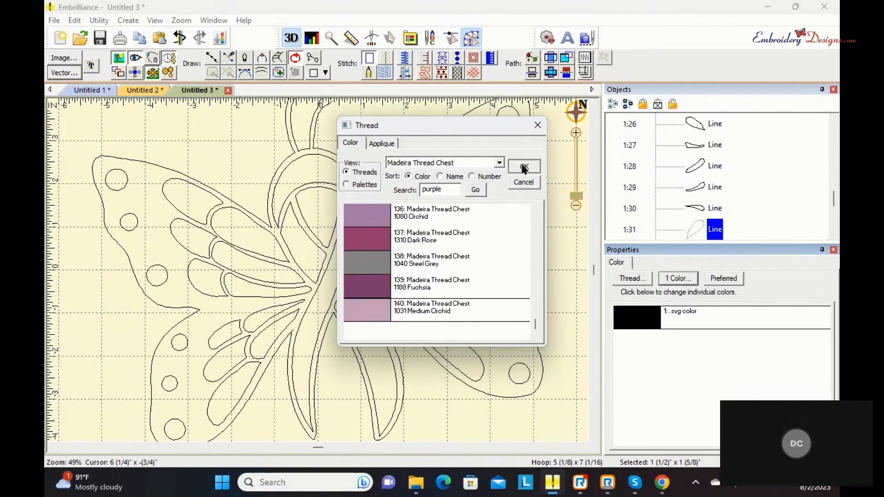
left_click(524, 166)
left_click(386, 73)
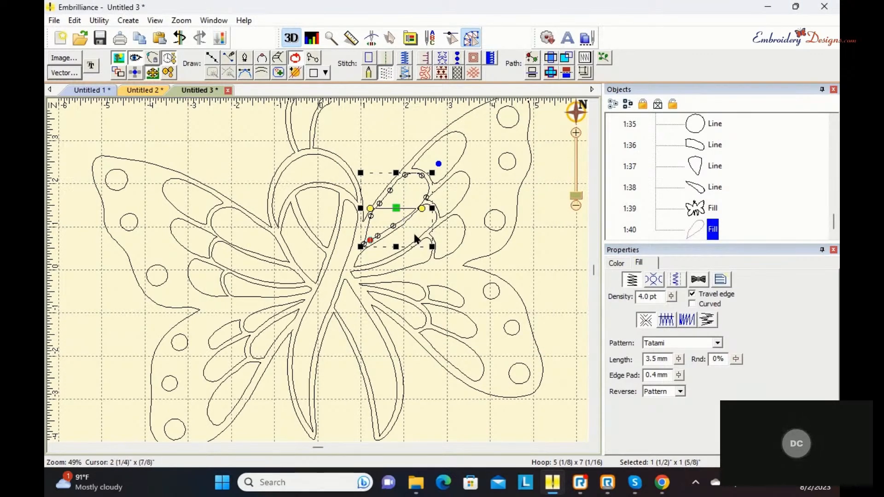
Recolor the second inner cell of the upper-right wing to 1031 Medium Orchid from the current page palette and convert it to a fill
left_click(379, 259)
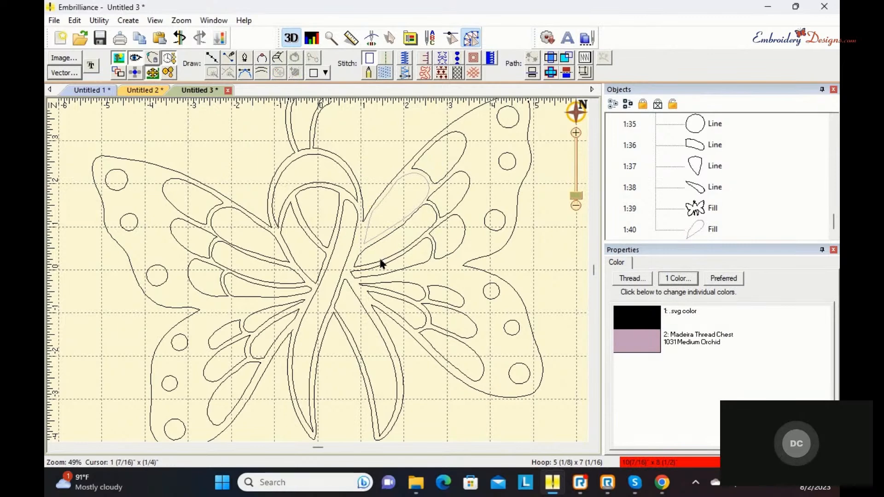
left_click(381, 260)
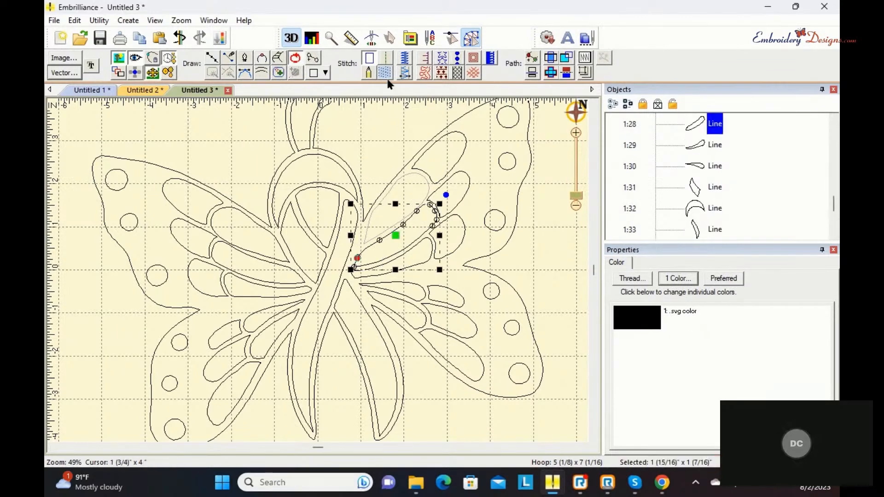
left_click(632, 316)
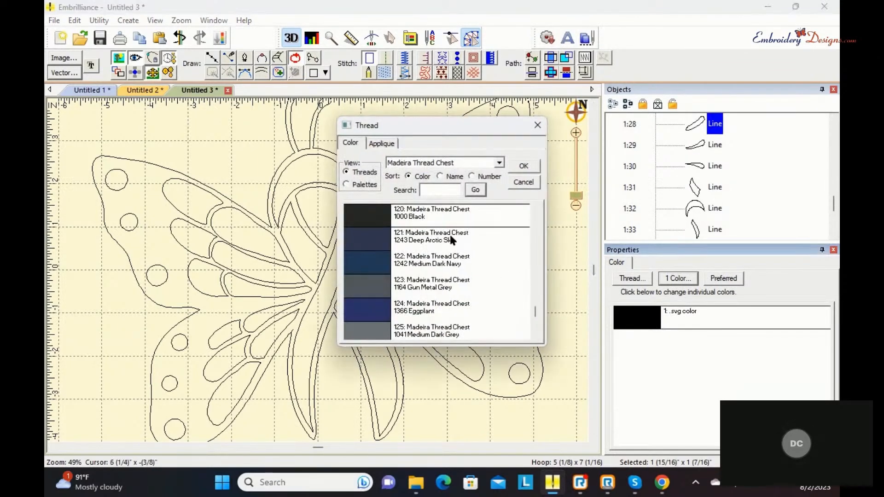
left_click(346, 185)
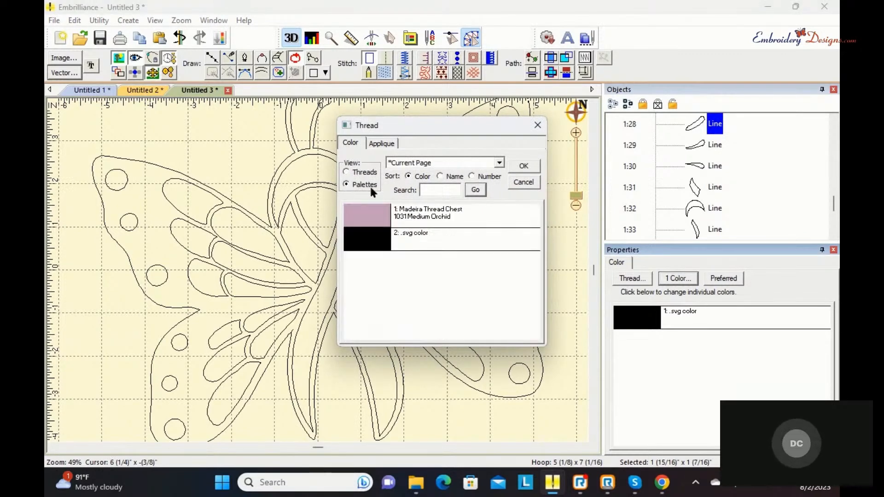
left_click(522, 167)
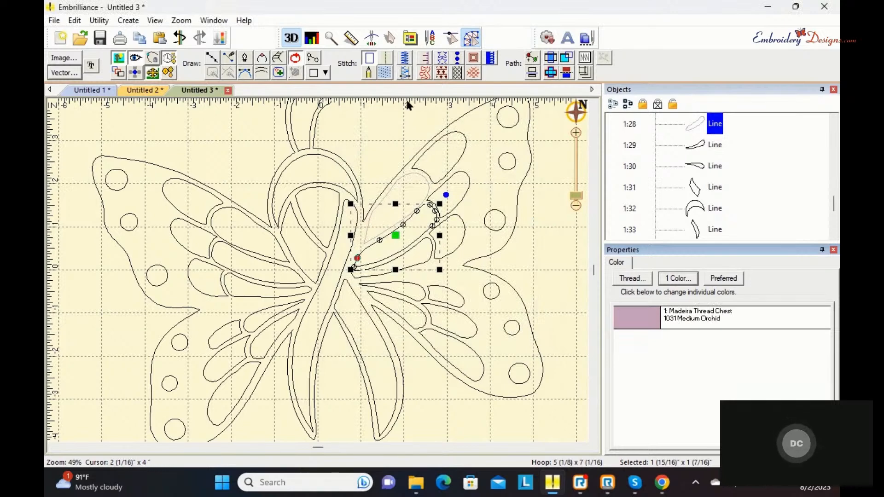
left_click(385, 73)
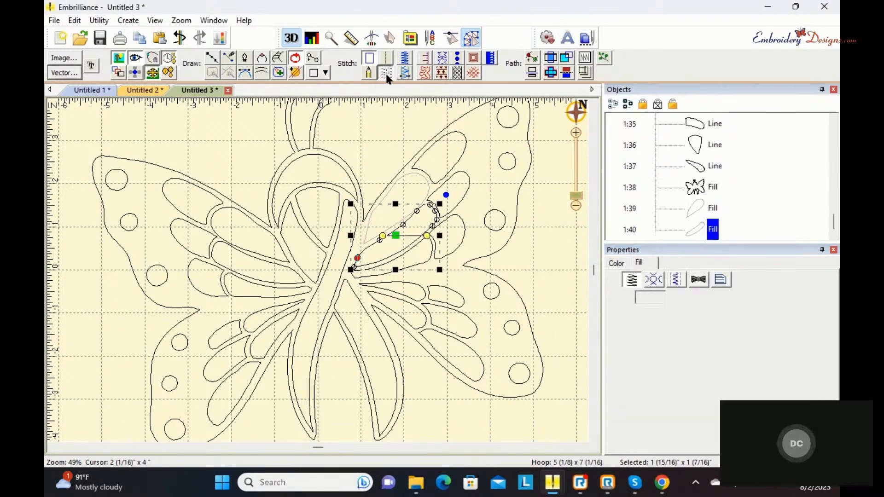
Recolor the lowest inner cell of the upper-right wing to 1031 Medium Orchid and convert it to a fill
left_click(428, 266)
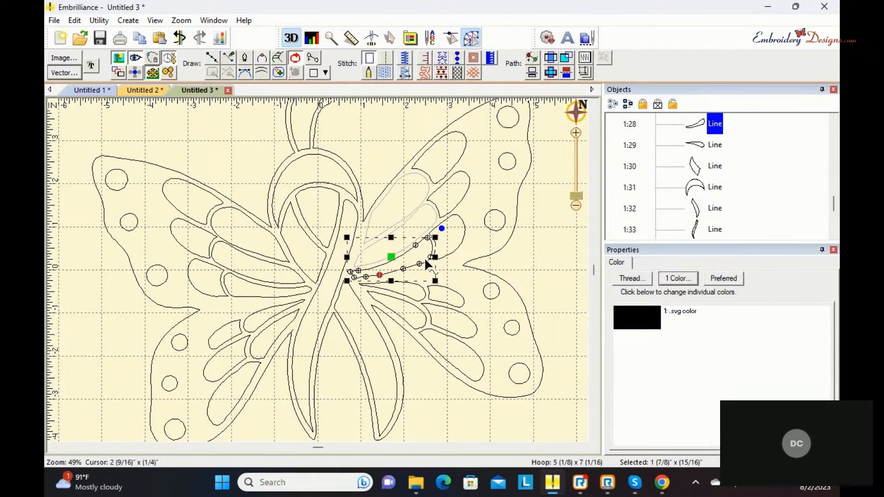
left_click(649, 322)
left_click(380, 218)
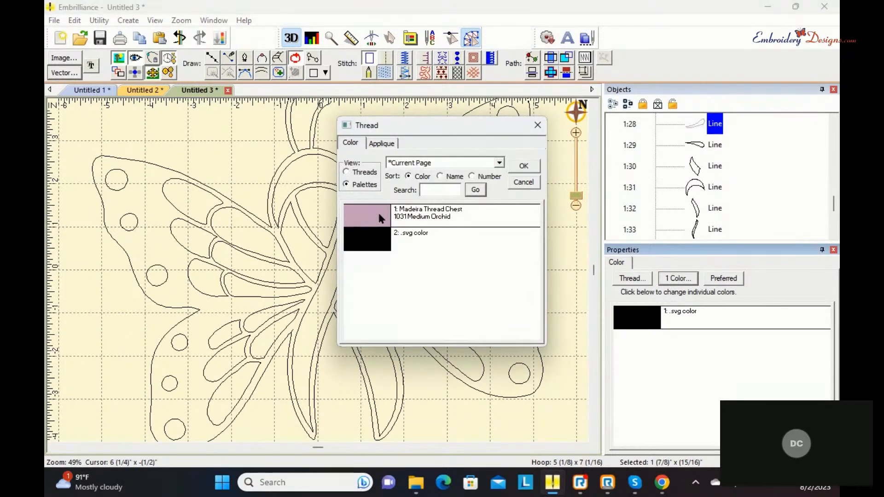
left_click(520, 169)
left_click(386, 72)
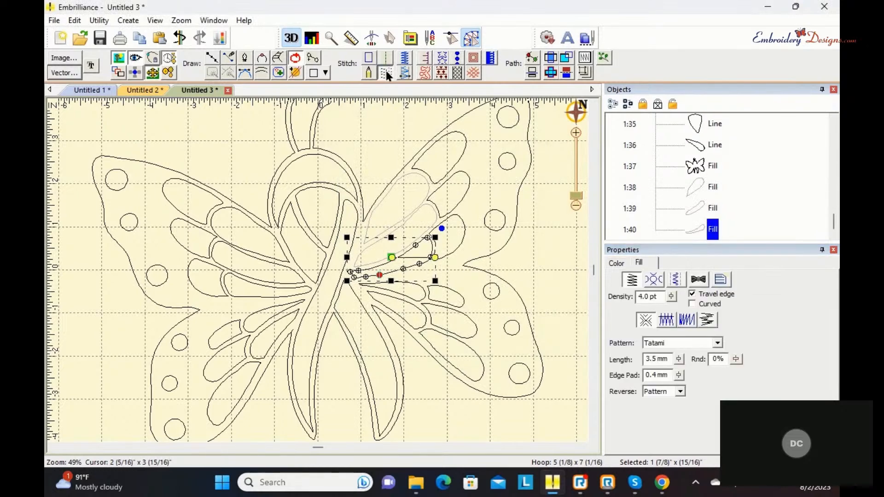
Convert the two upper inner cells of the lower-right wing to fills, coloring the second one 1031 Medium Orchid
left_click(420, 291)
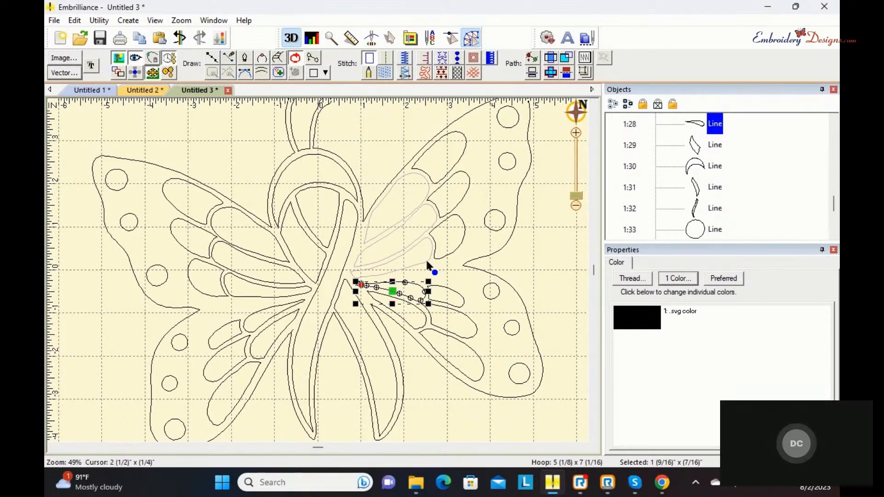
left_click(386, 73)
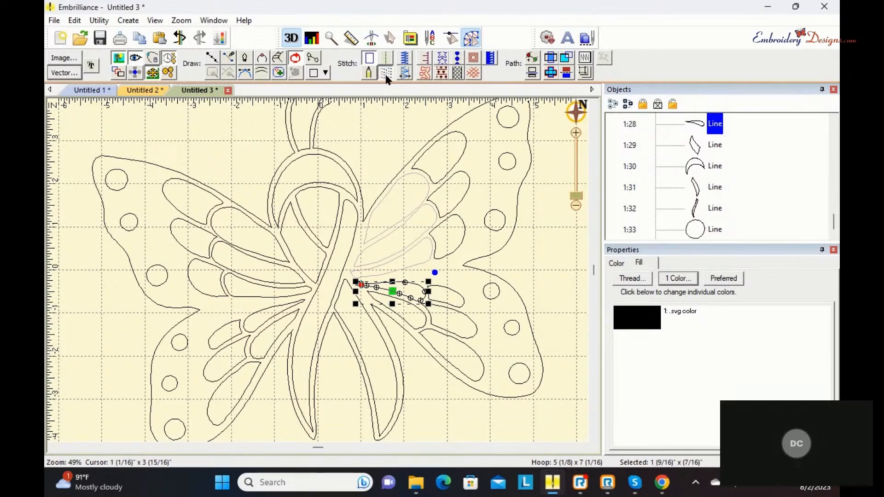
left_click(419, 312)
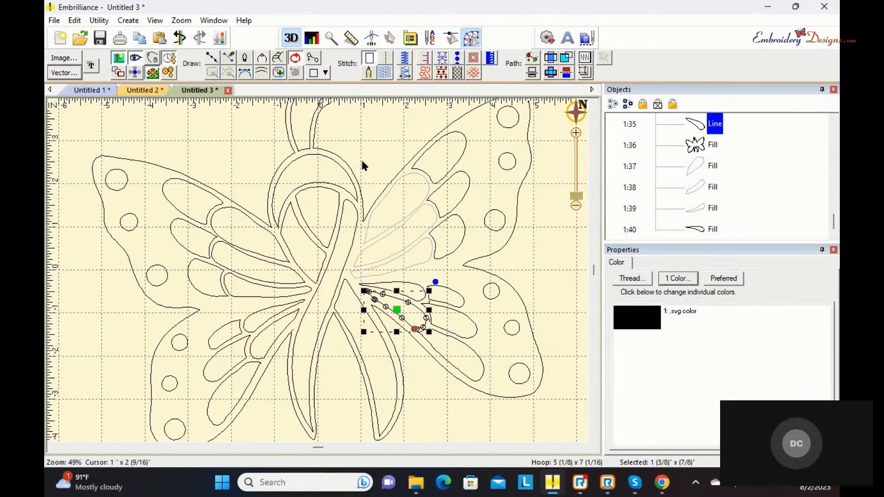
left_click(642, 319)
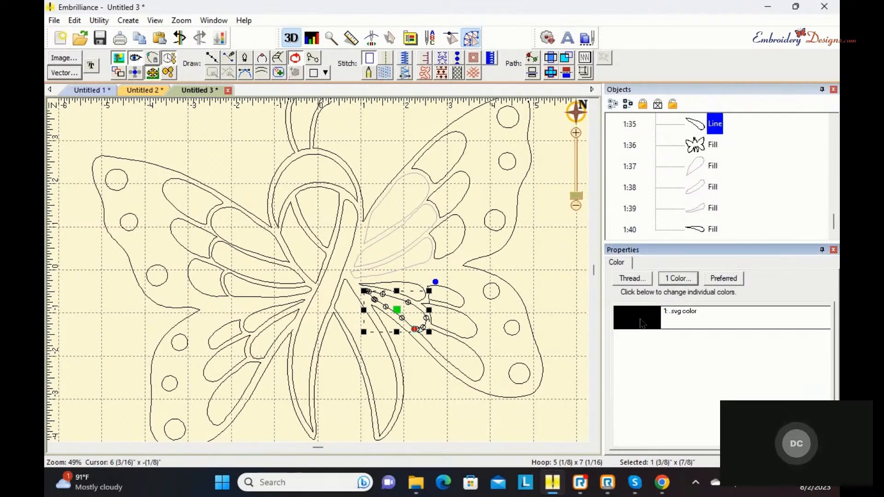
left_click(374, 218)
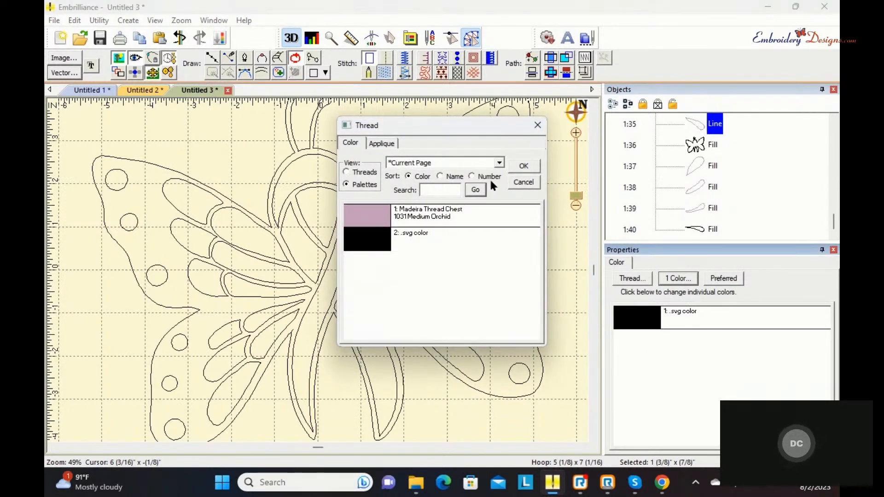
left_click(524, 168)
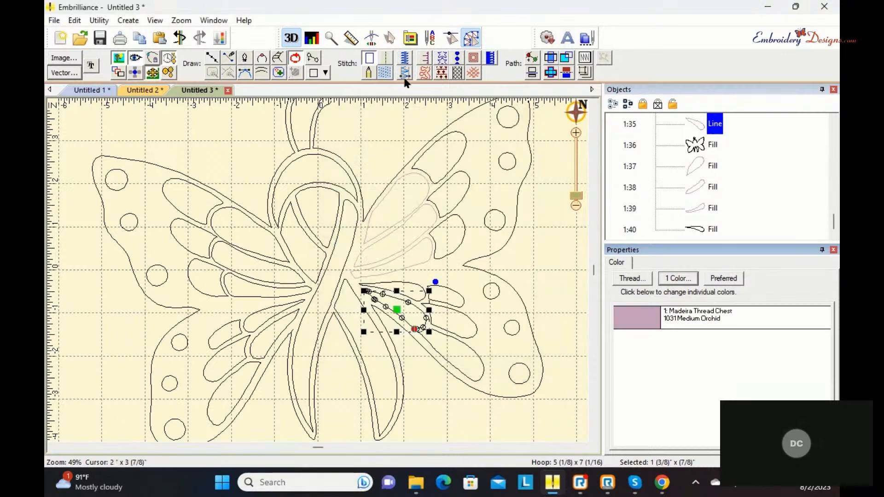
left_click(385, 73)
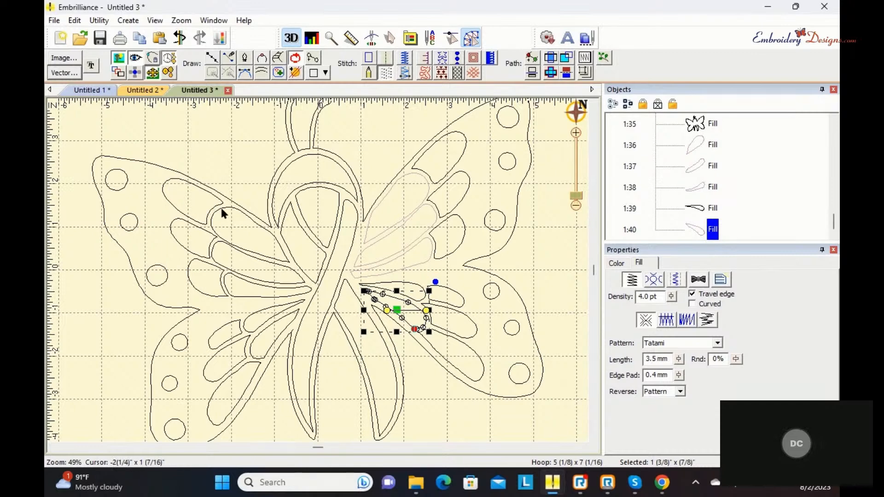
Recolor the large inner cell of the upper-left wing to 1031 Medium Orchid and convert it to a fill
left_click(222, 212)
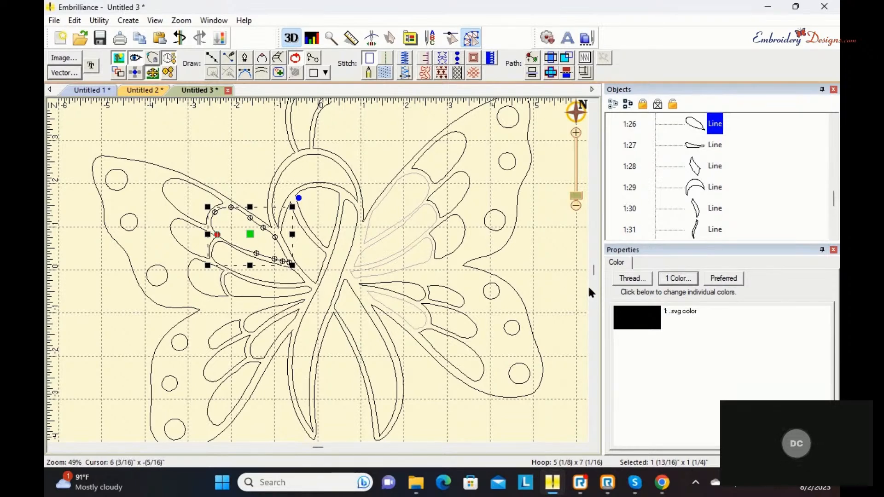
left_click(637, 322)
left_click(386, 217)
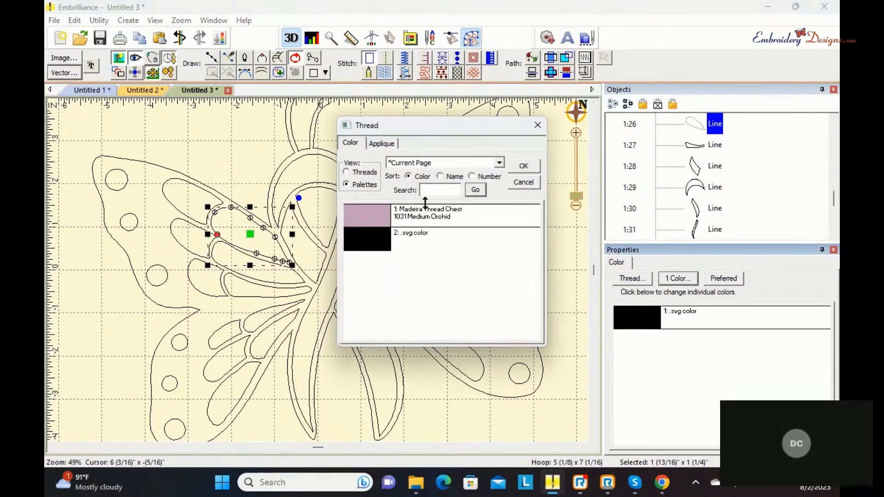
left_click(524, 167)
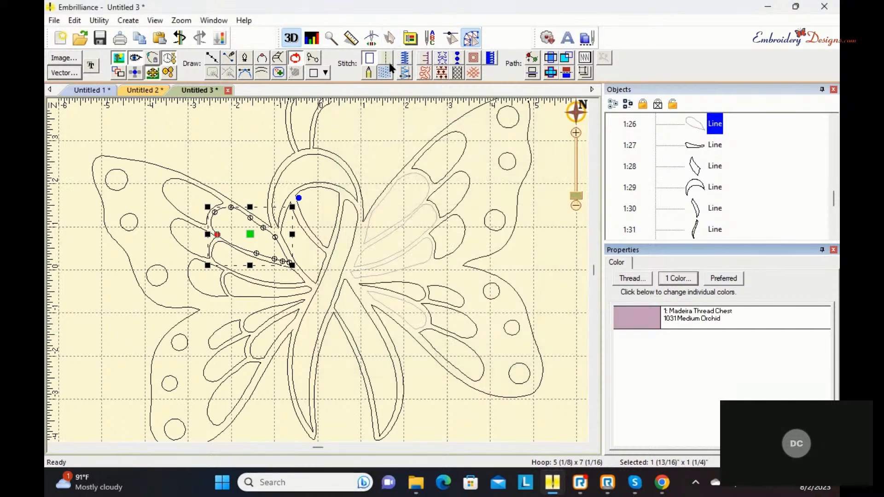
left_click(386, 72)
Recolor the uppermost inner cell of the lower-right wing to 1031 Medium Orchid and switch its stitch type from fill to line
left_click(411, 293)
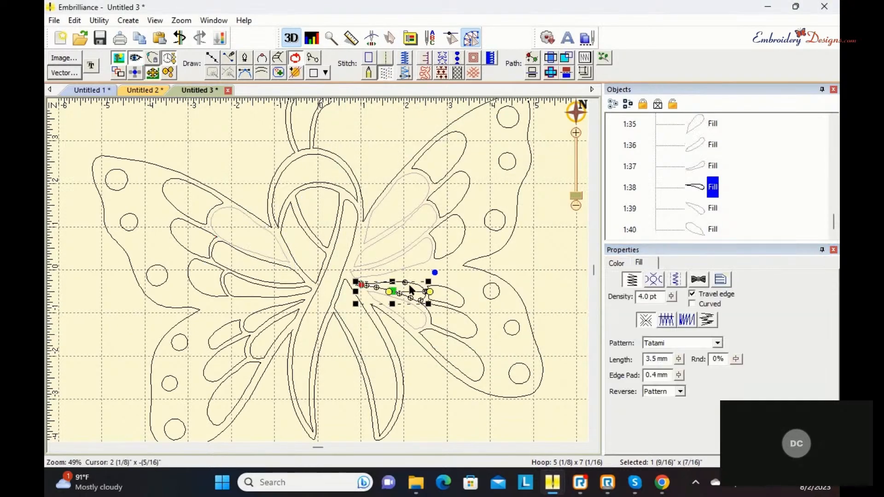
left_click(618, 262)
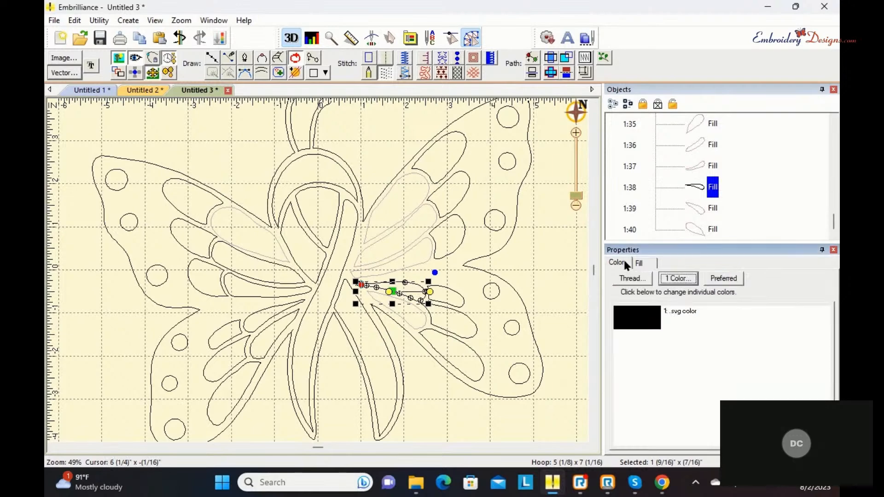
left_click(636, 318)
left_click(375, 209)
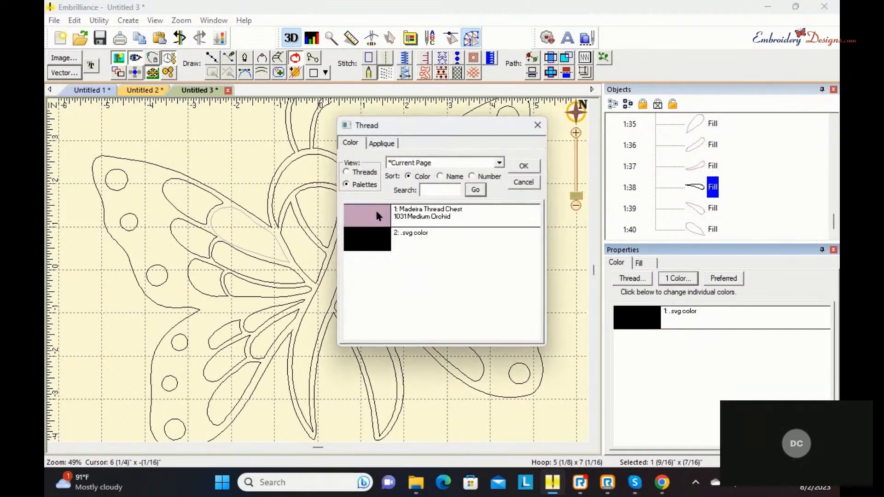
left_click(523, 166)
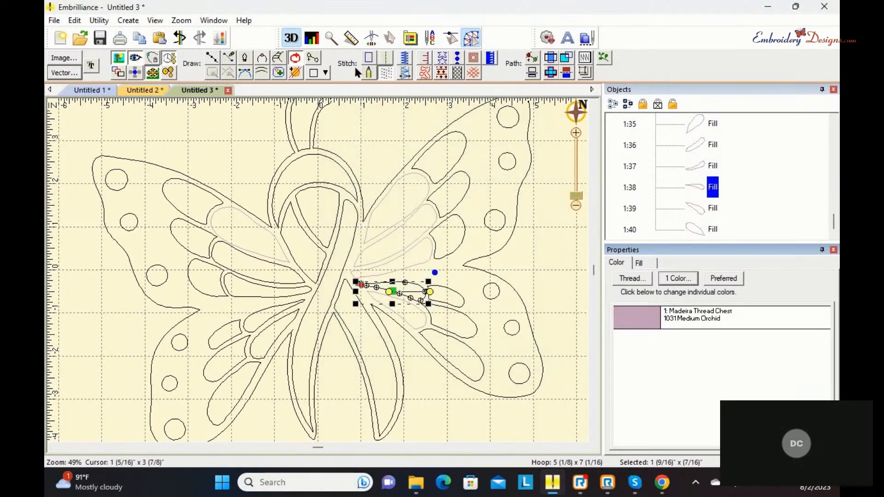
left_click(383, 73)
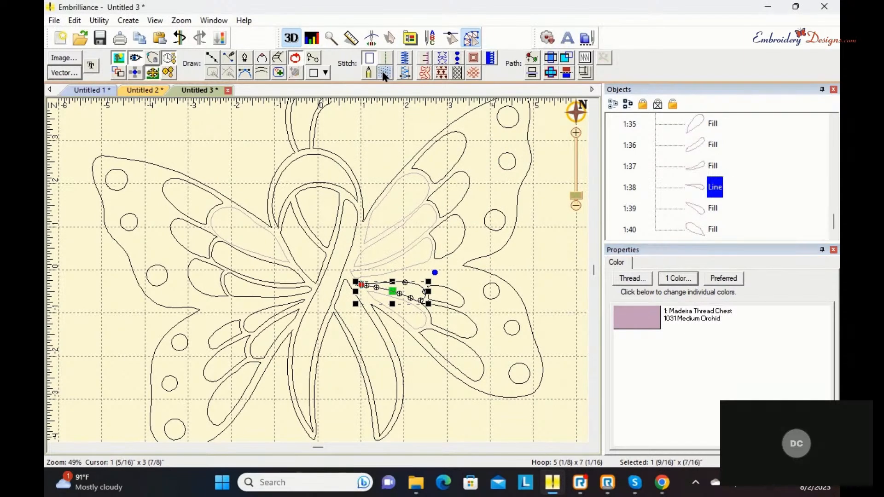
Recolor the second inner cell of the upper-left wing to 1031 Medium Orchid and convert it to a fill
left_click(242, 259)
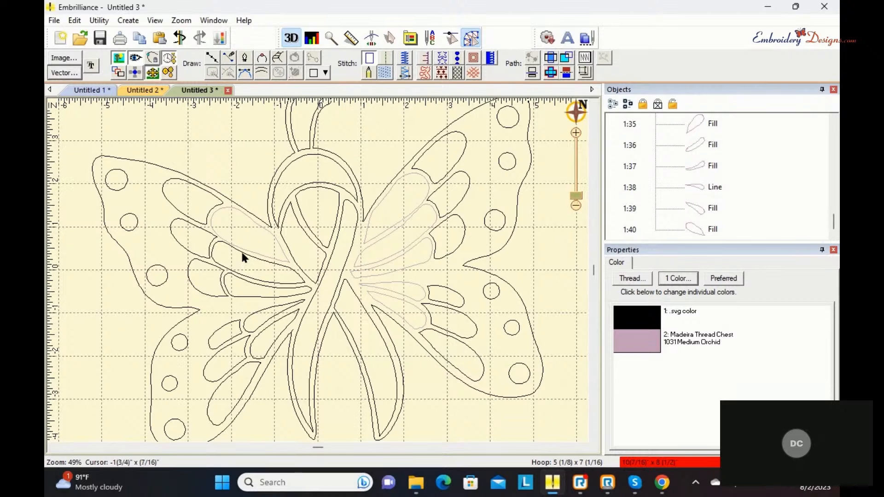
left_click(242, 252)
left_click(619, 316)
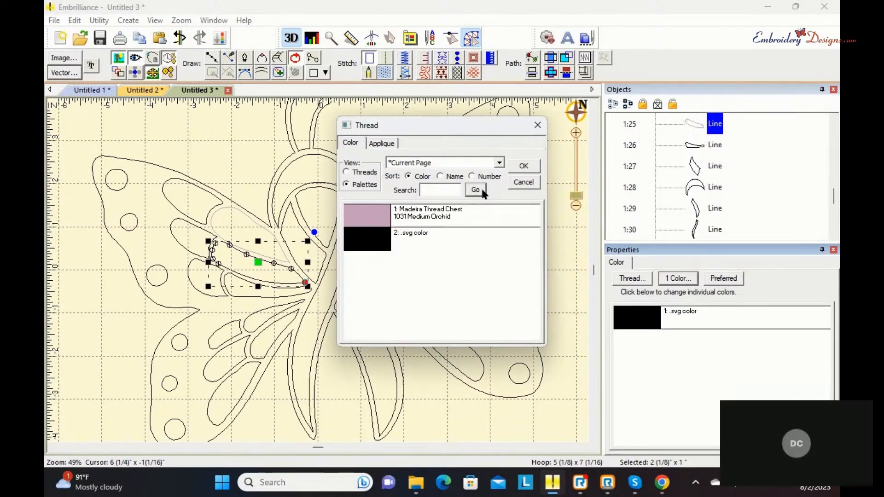
left_click(520, 167)
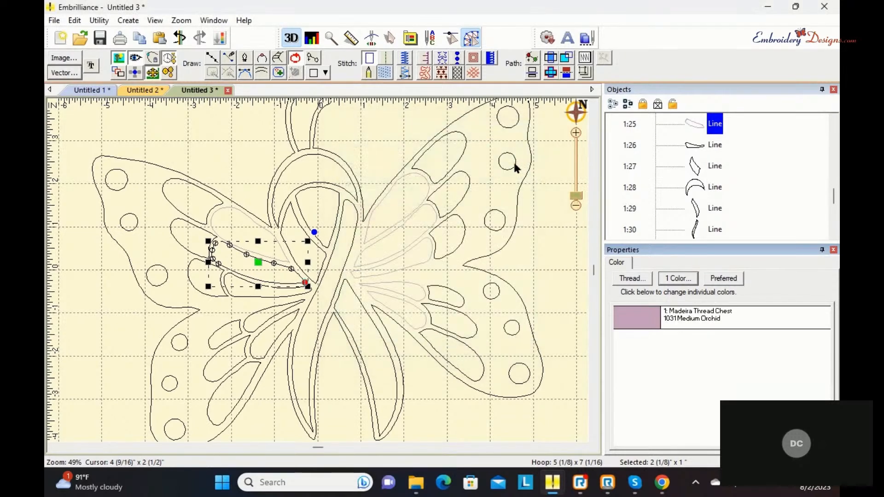
left_click(387, 70)
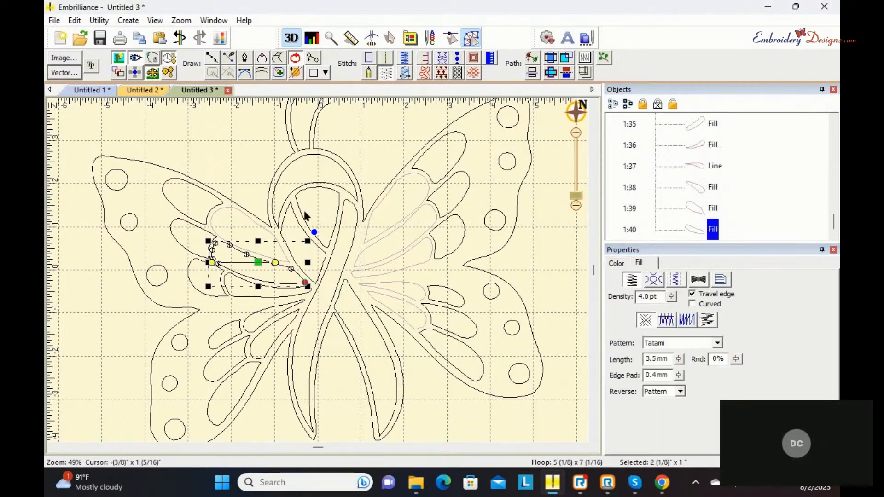
Recolor the lowest inner cell of the upper-left wing to 1031 Medium Orchid and convert it to a fill
left_click(243, 291)
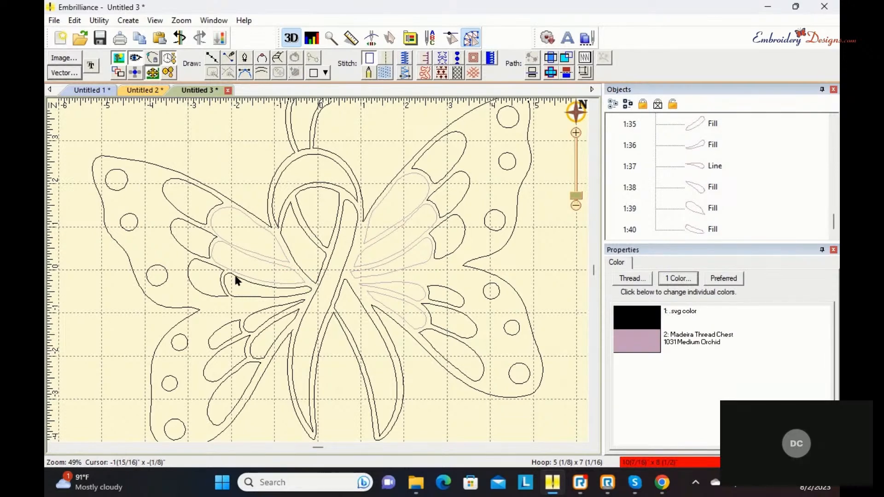
left_click(236, 276)
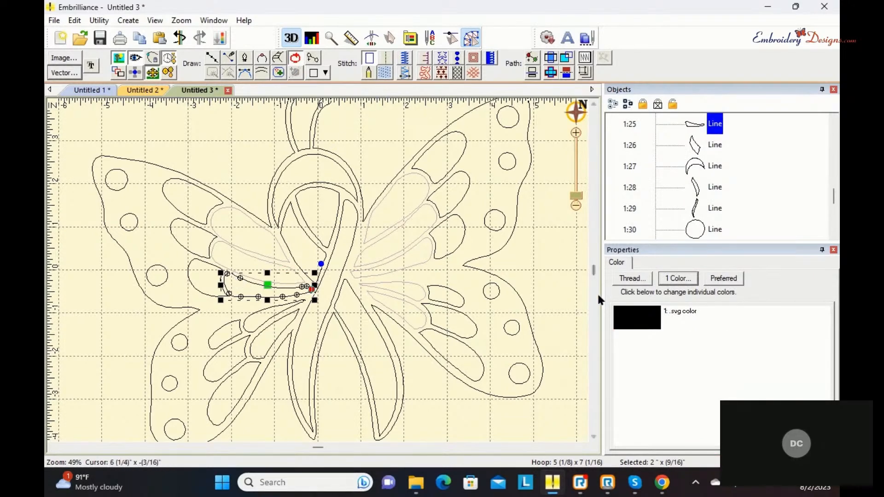
left_click(621, 318)
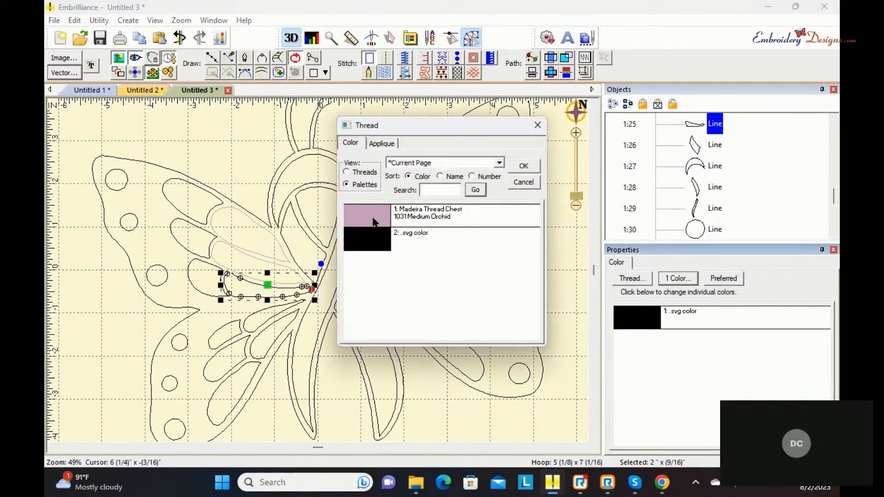
left_click(526, 166)
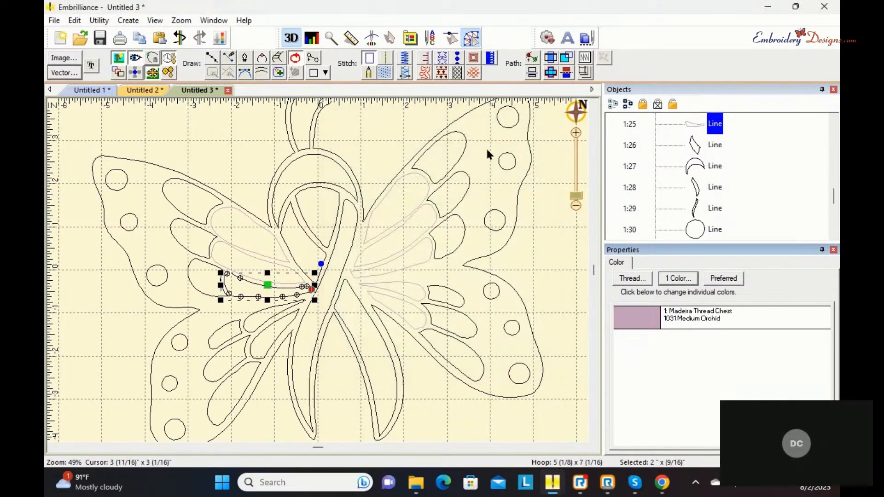
left_click(385, 74)
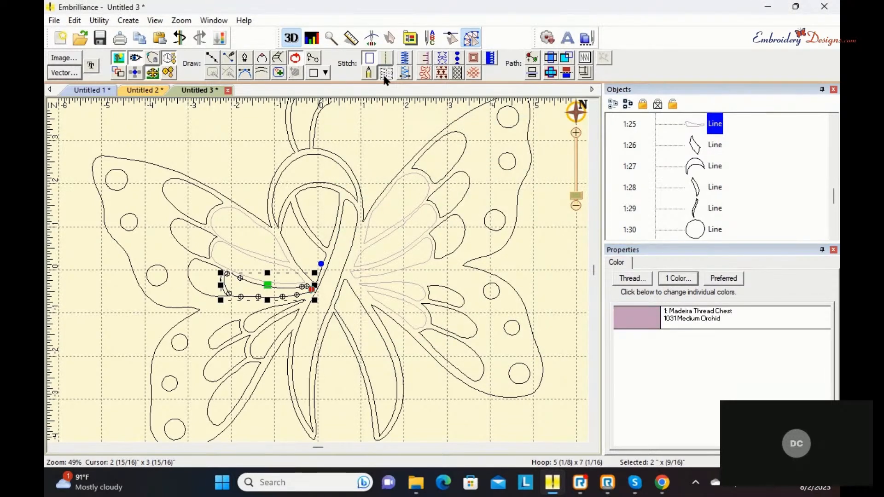
Recolor the uppermost inner cell of the lower-left wing to 1031 Medium Orchid and convert it to a fill
left_click(262, 320)
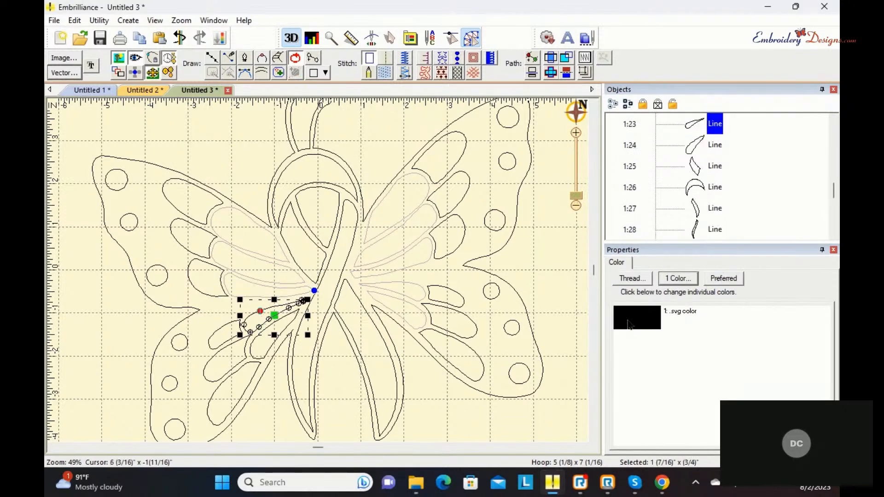
double_click(630, 326)
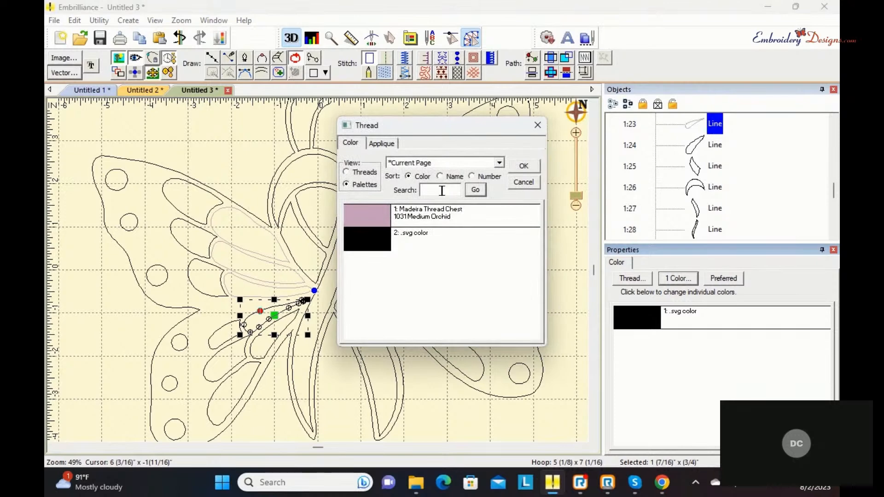
left_click(523, 167)
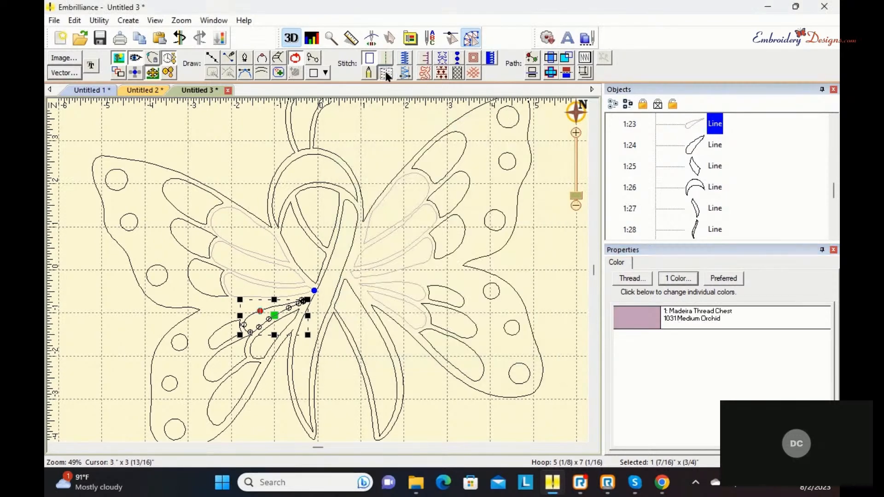
left_click(385, 71)
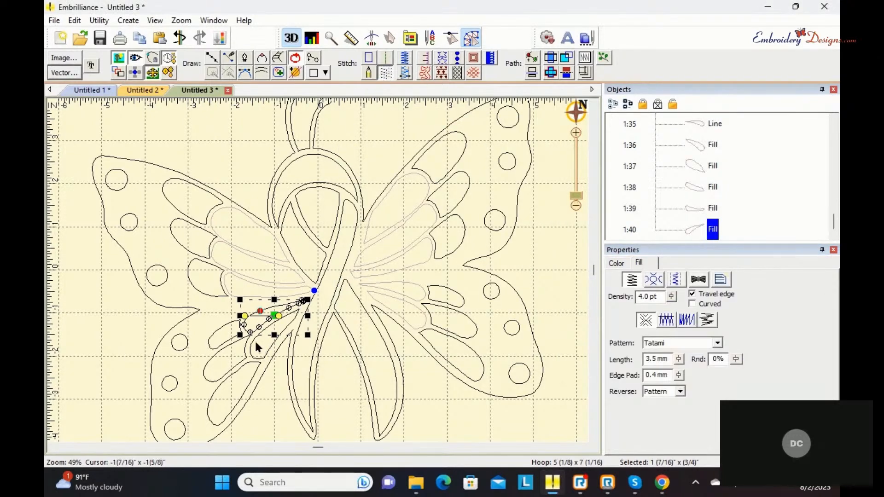
Recolor the second inner cell of the lower-left wing to 1031 Medium Orchid and deselect it
left_click(255, 339)
double_click(630, 325)
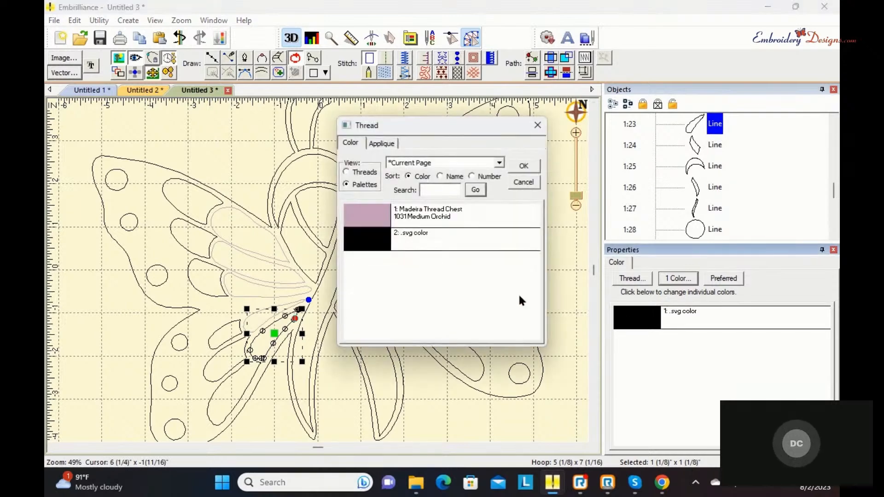
left_click(384, 225)
left_click(529, 165)
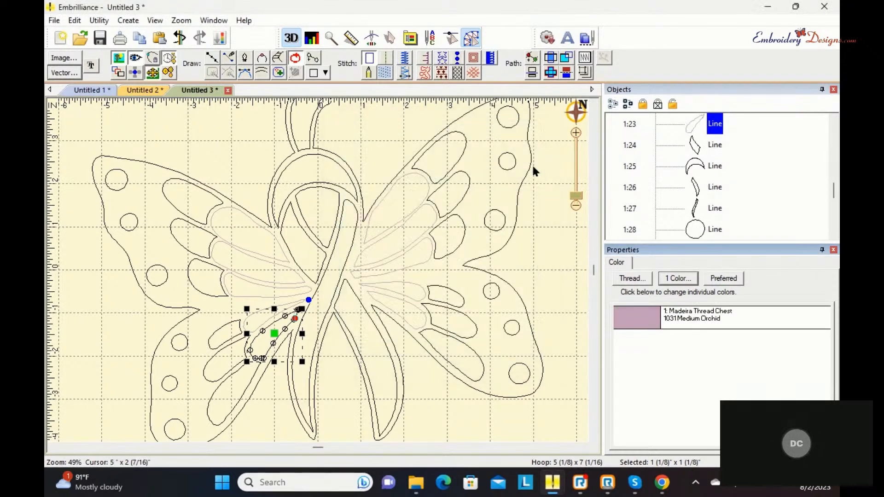
left_click(548, 217)
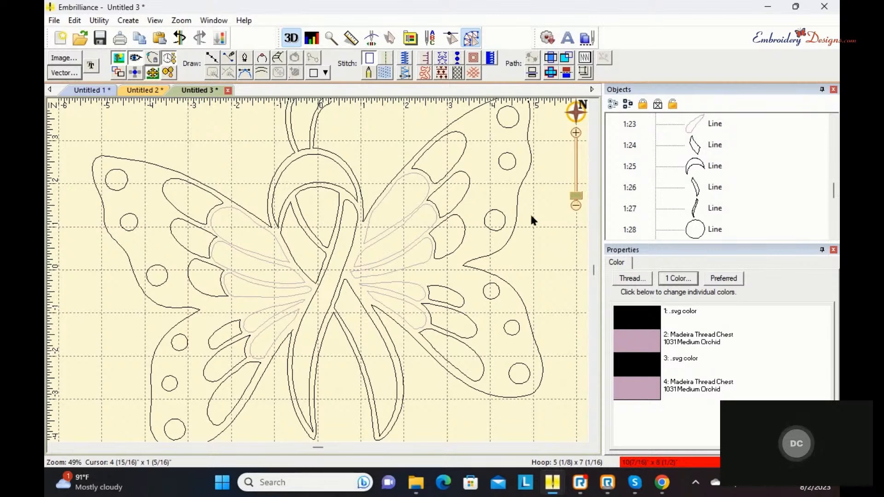
Search the Madeira Thread Chest for blue, recolor the top outer cell of the upper-right wing to 1094 Medium Turquoise, and convert it to a fill
left_click(451, 135)
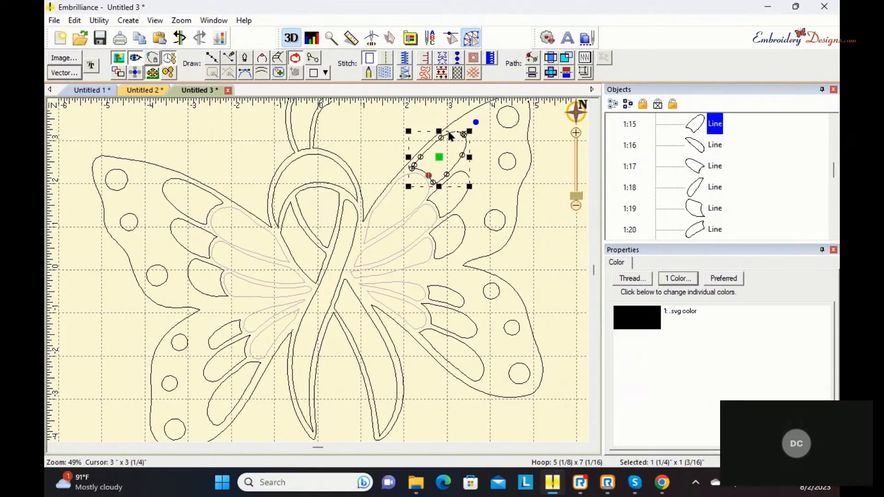
left_click(644, 323)
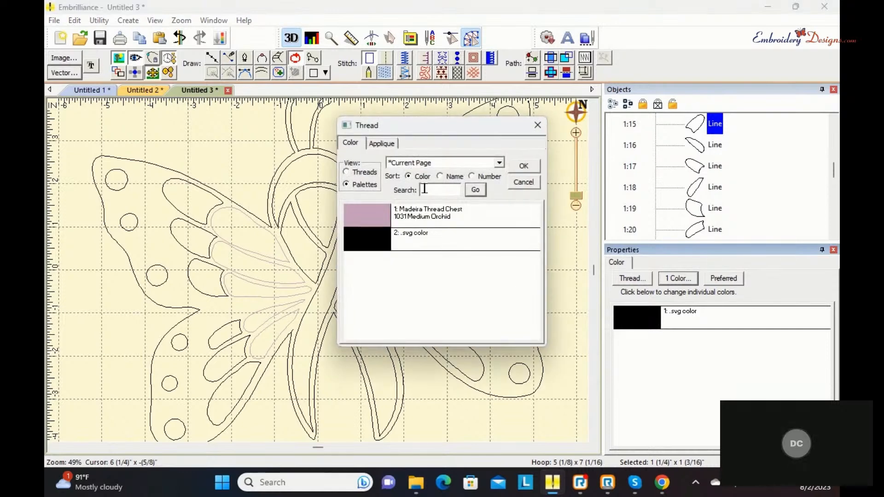
left_click(346, 172)
left_click(443, 193)
type("blue")
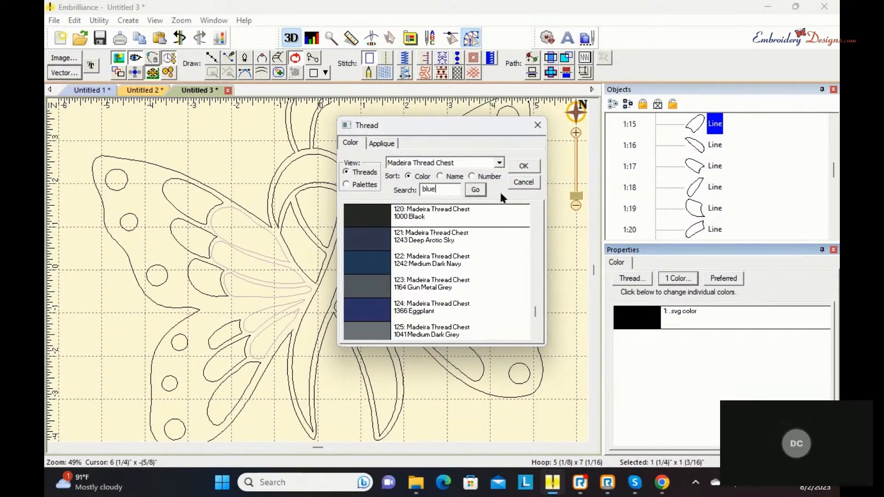
left_click(476, 190)
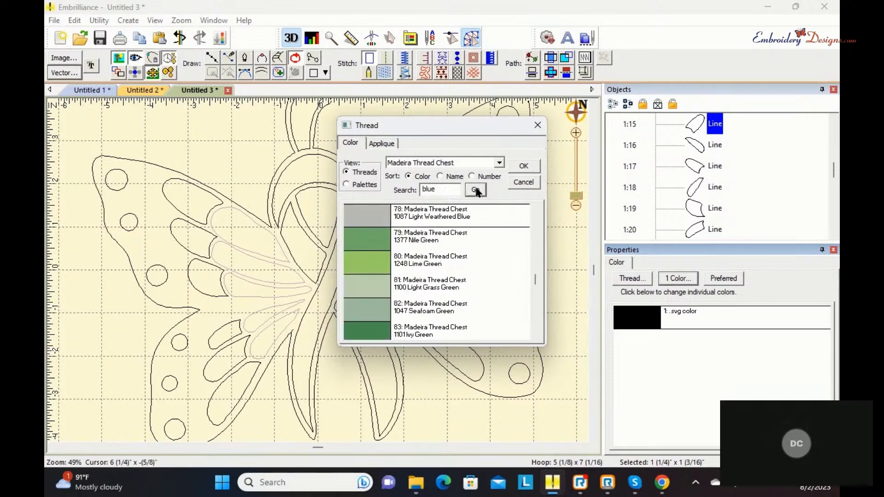
left_click(476, 191)
left_click(364, 268)
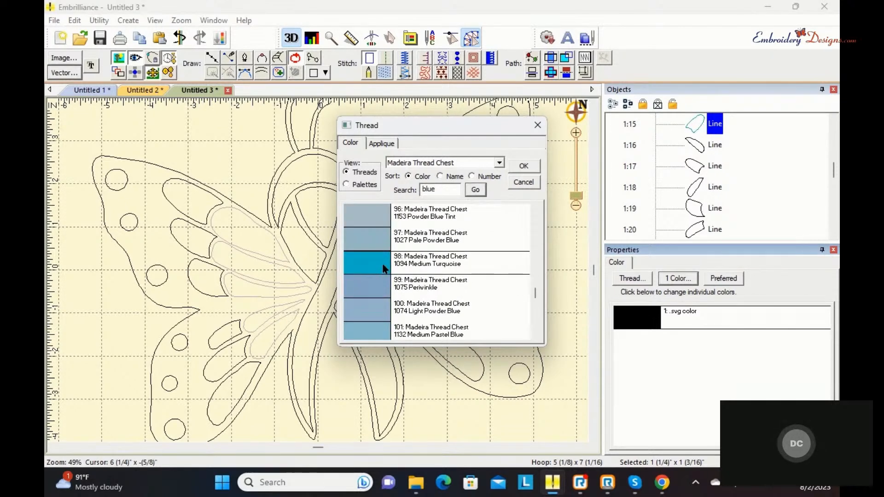
left_click(523, 168)
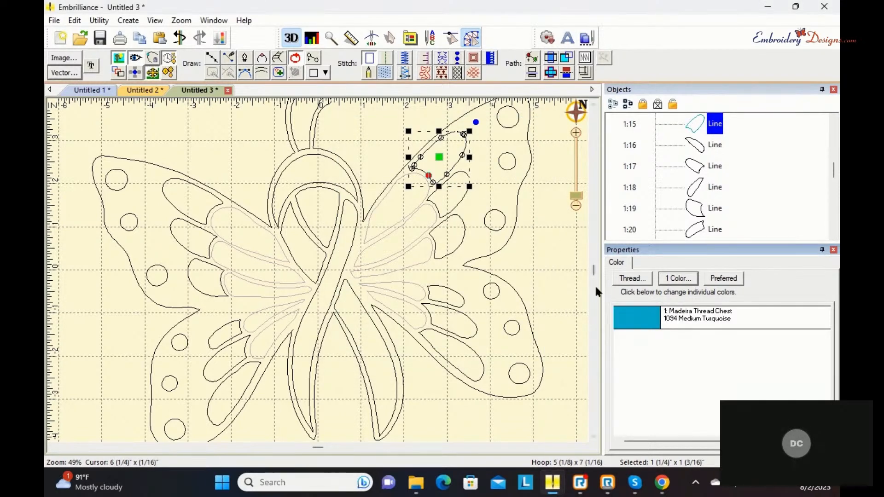
left_click(385, 71)
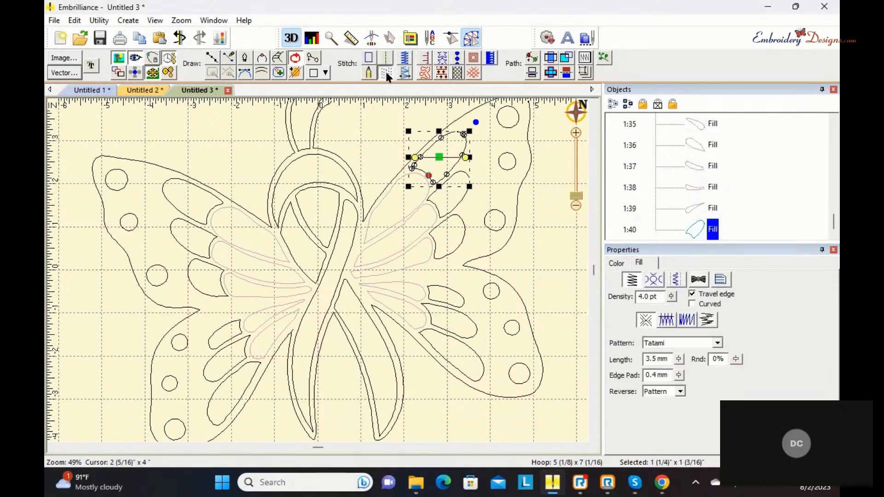
Recolor the second outer cell of the upper-right wing to 1094 Medium Turquoise from the current page palette and convert it to a fill
left_click(443, 194)
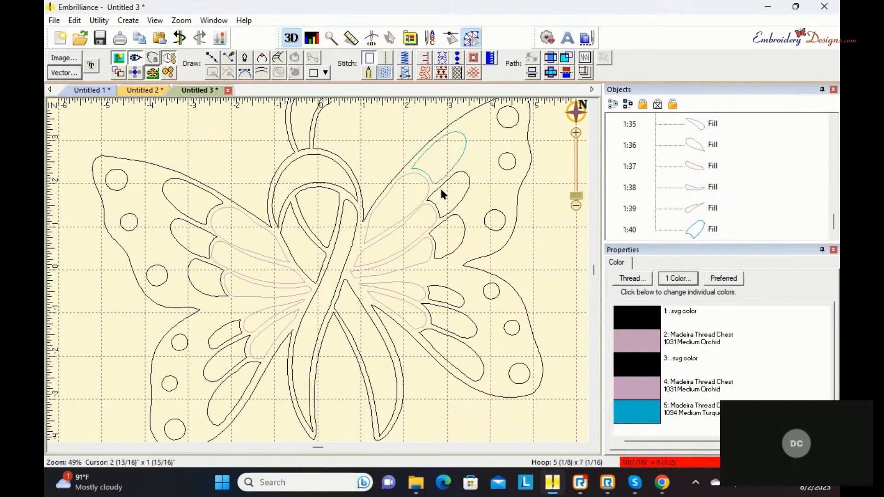
left_click(443, 189)
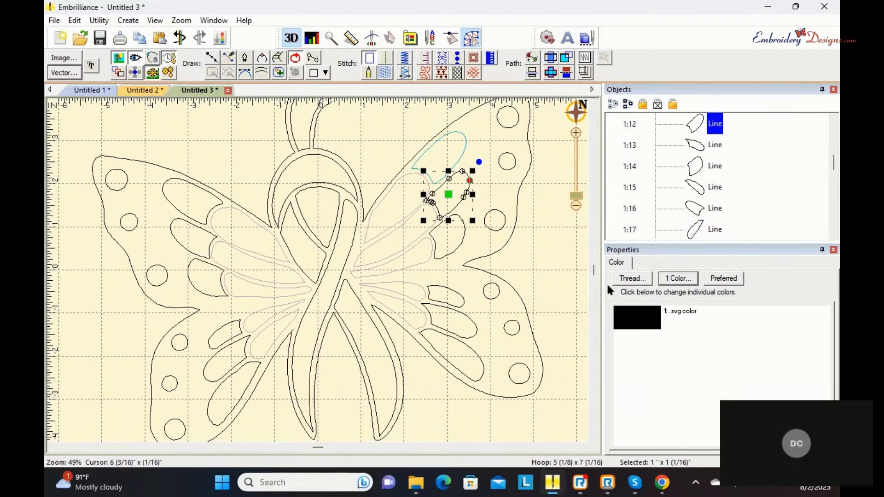
left_click(639, 329)
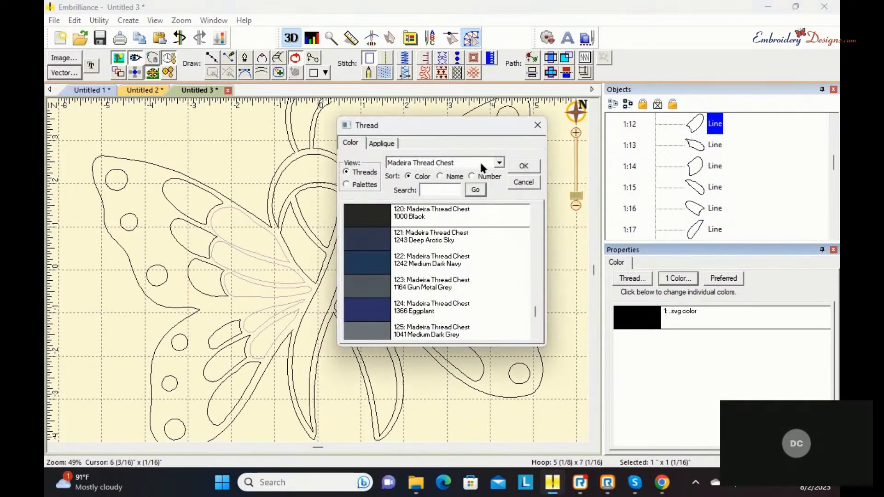
left_click(345, 186)
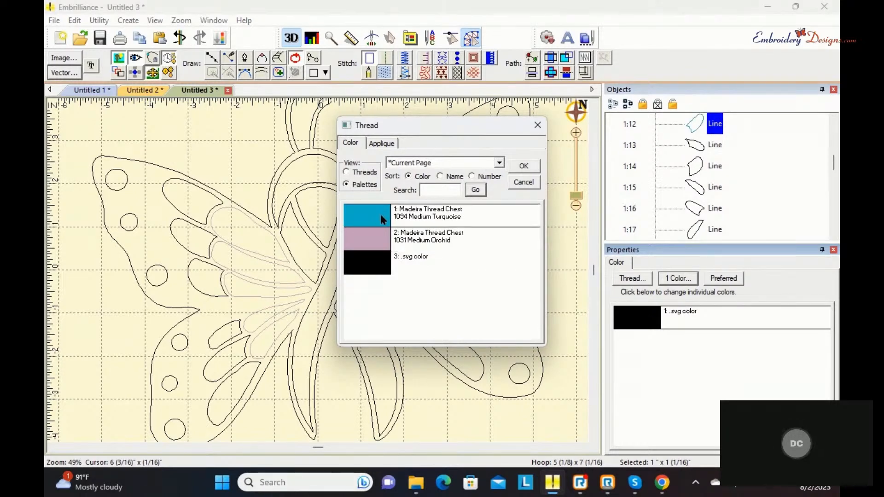
left_click(511, 164)
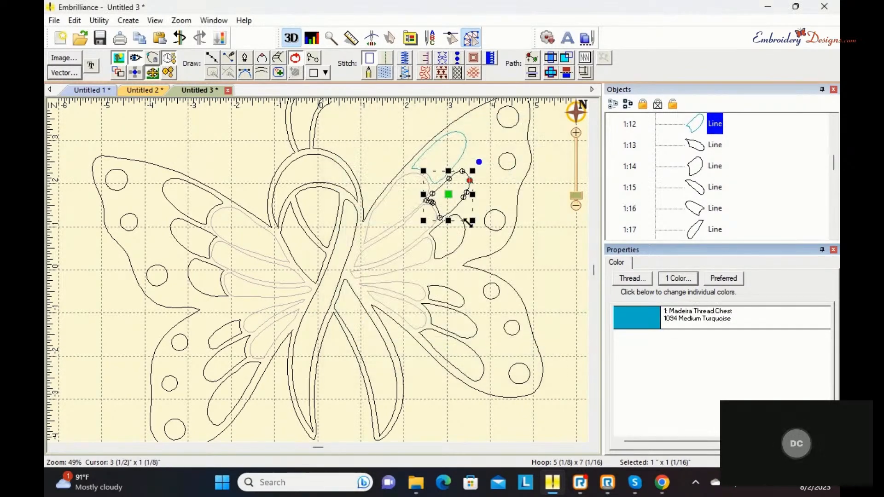
left_click(384, 72)
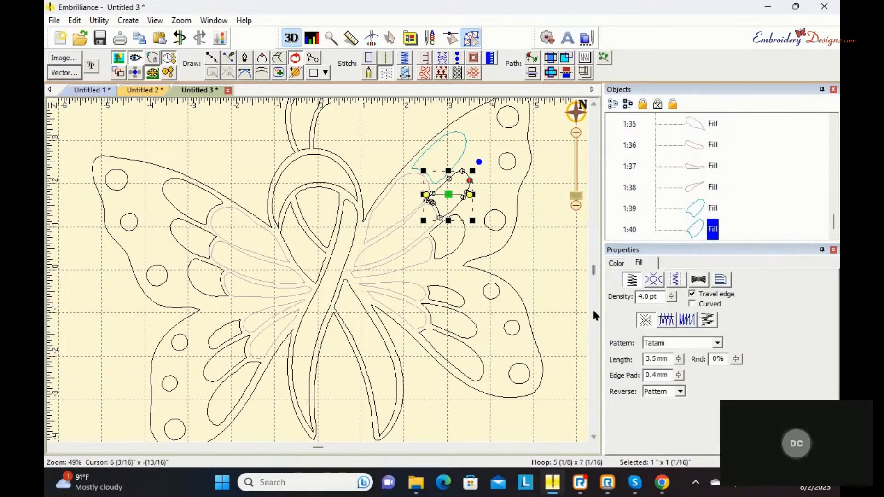
Recolor the lowest outer cell of the upper-right wing to 1094 Medium Turquoise and convert it to a fill
left_click(457, 246)
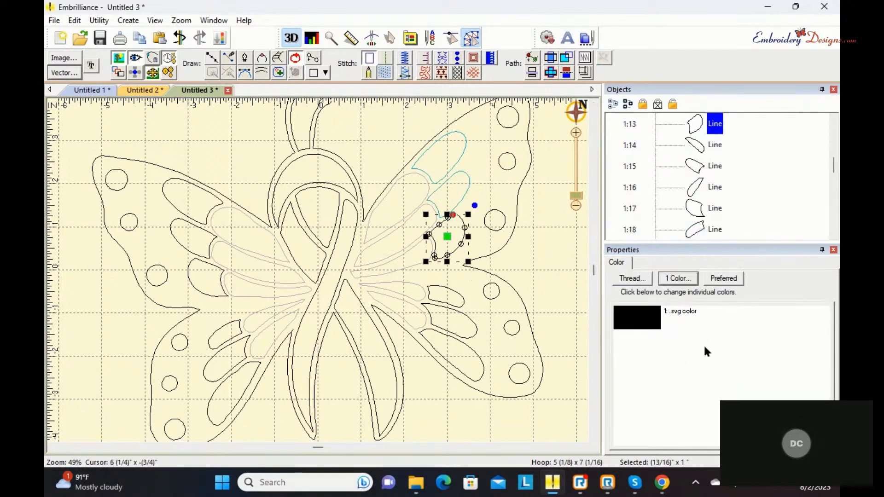
left_click(625, 313)
left_click(385, 218)
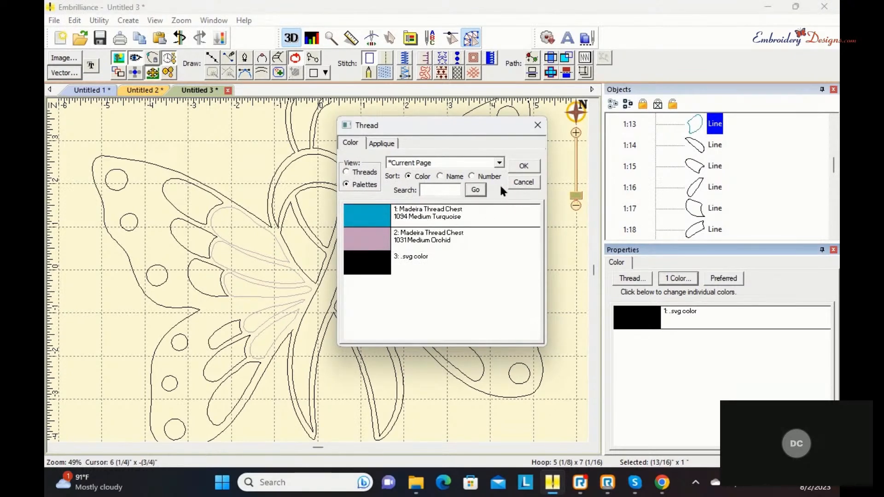
left_click(525, 167)
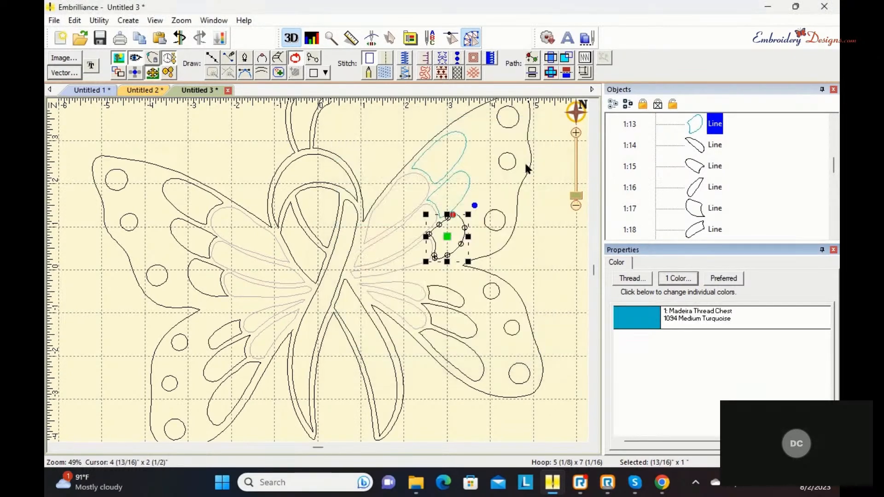
left_click(382, 72)
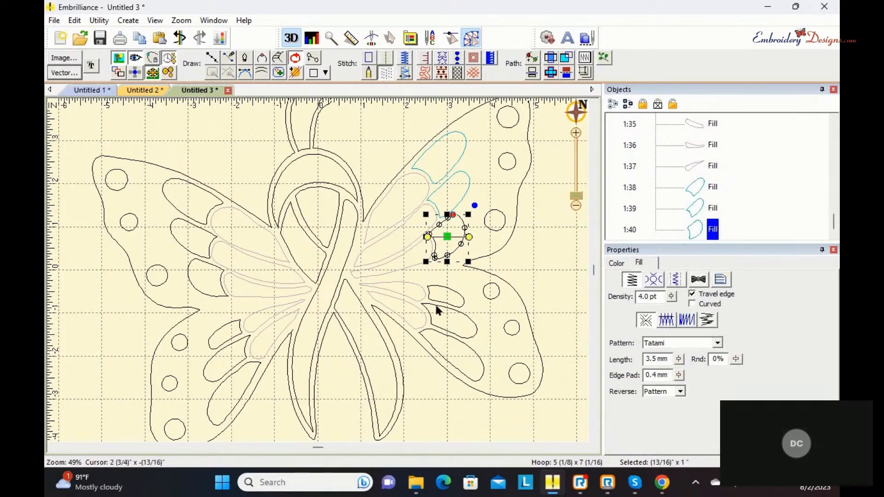
Recolor the uppermost outer cell of the lower-right wing to 1094 Medium Turquoise and convert it to a fill
left_click(440, 290)
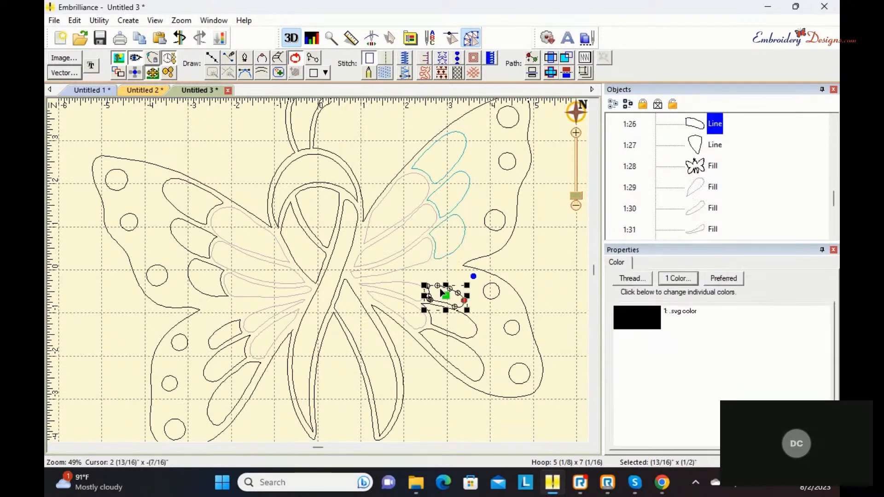
left_click(629, 322)
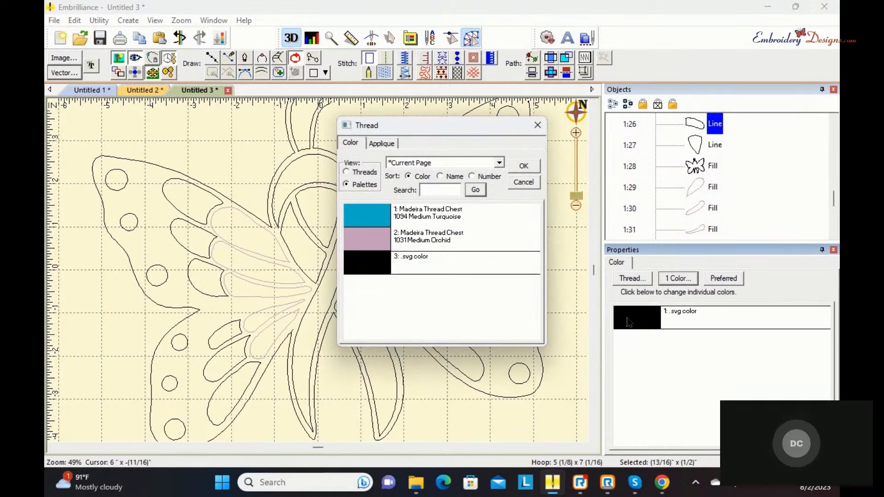
left_click(376, 223)
left_click(531, 166)
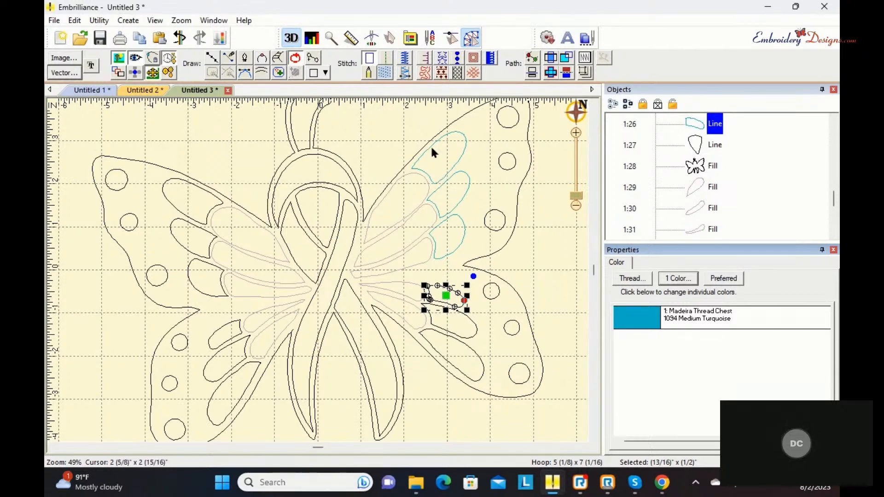
left_click(385, 71)
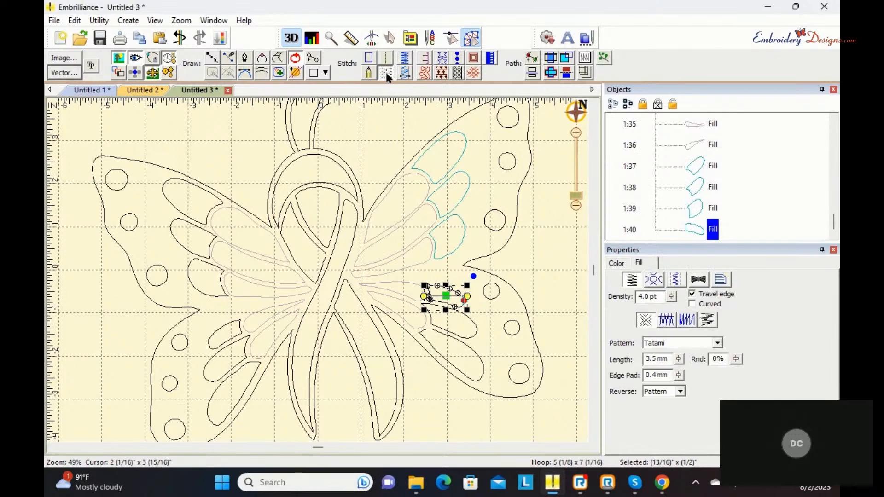
Recolor the middle outer cell of the lower-right wing to 1094 Medium Turquoise and convert it to a fill
left_click(466, 325)
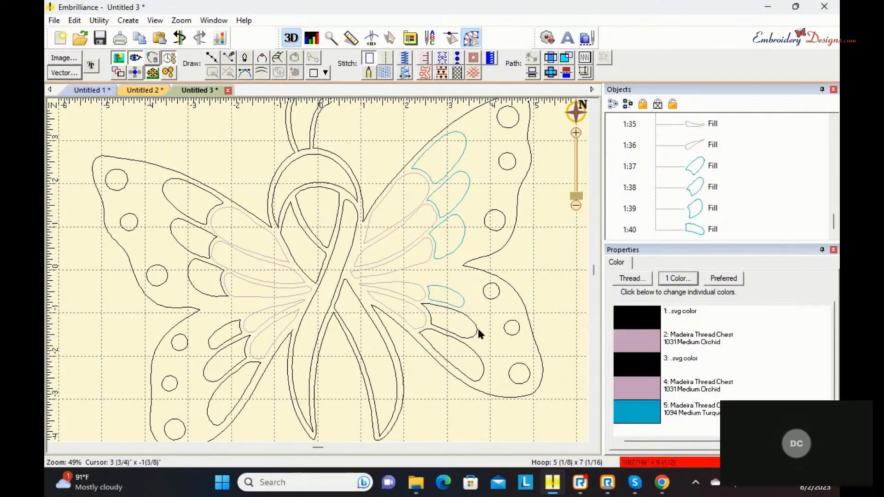
left_click(466, 317)
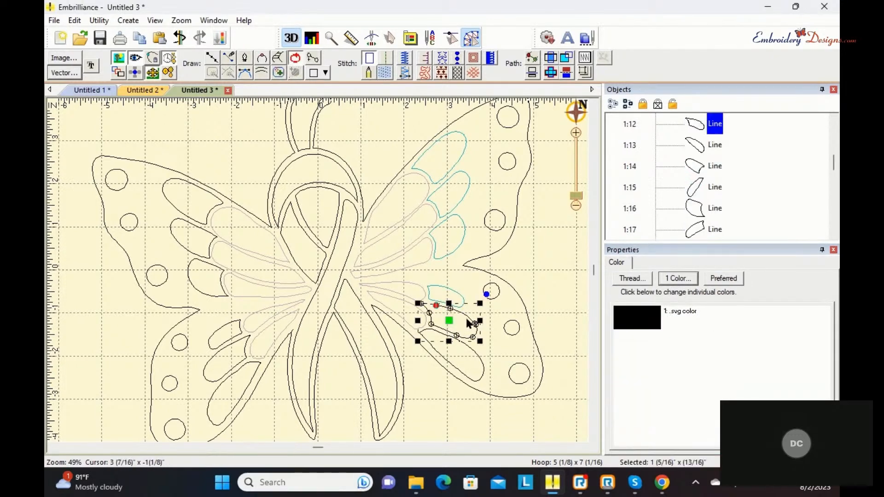
left_click(632, 279)
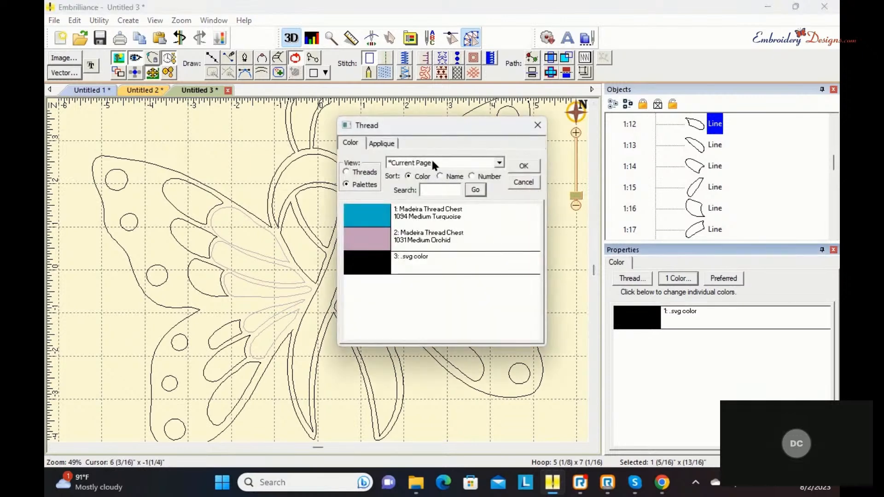
left_click(378, 223)
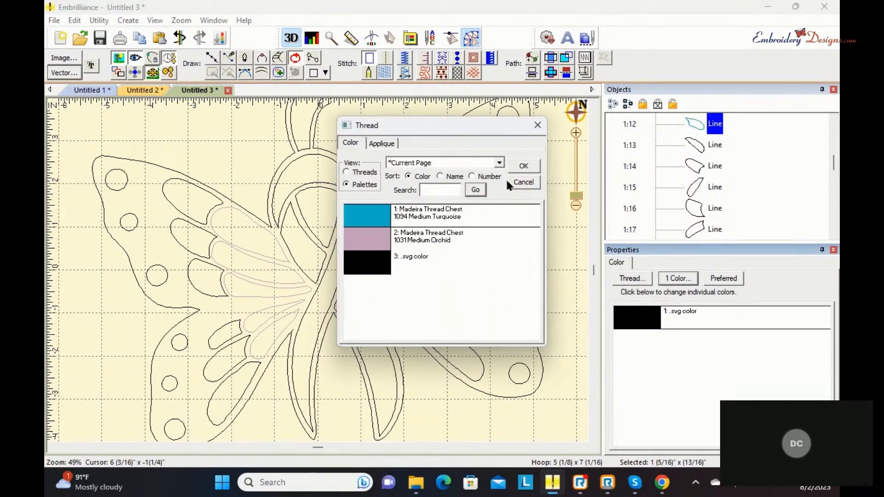
left_click(523, 167)
left_click(385, 73)
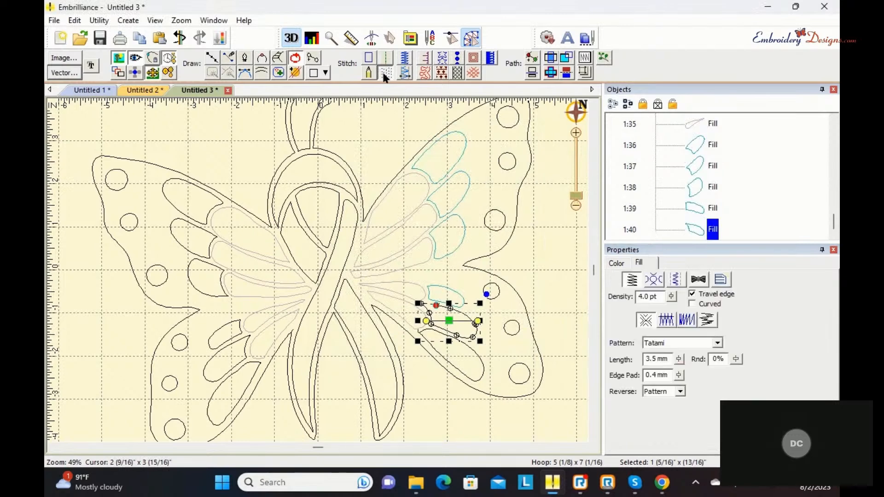
Recolor the lowest outer cell of the lower-right wing to 1094 Medium Turquoise, convert it to a fill, and deselect it
left_click(465, 349)
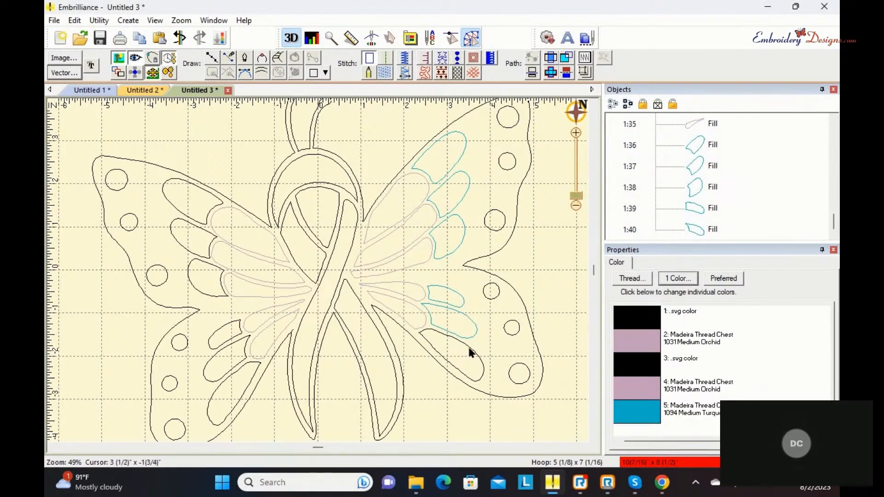
left_click(468, 351)
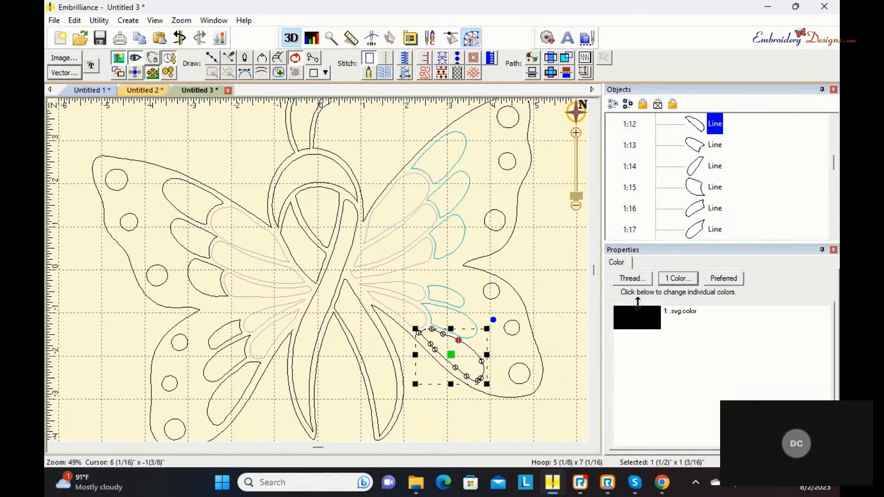
left_click(633, 278)
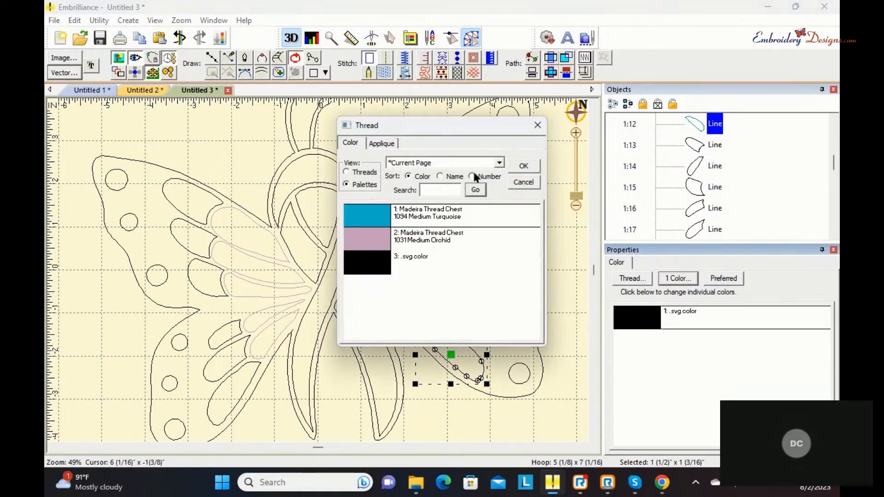
left_click(518, 164)
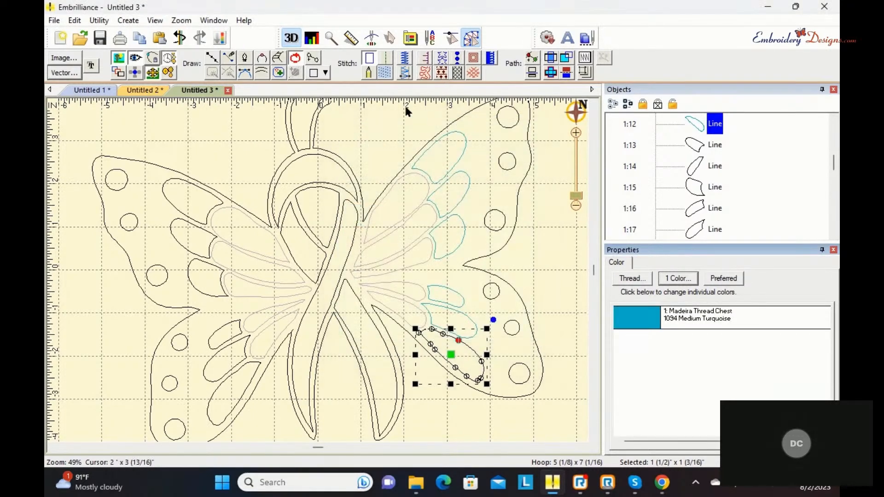
left_click(385, 72)
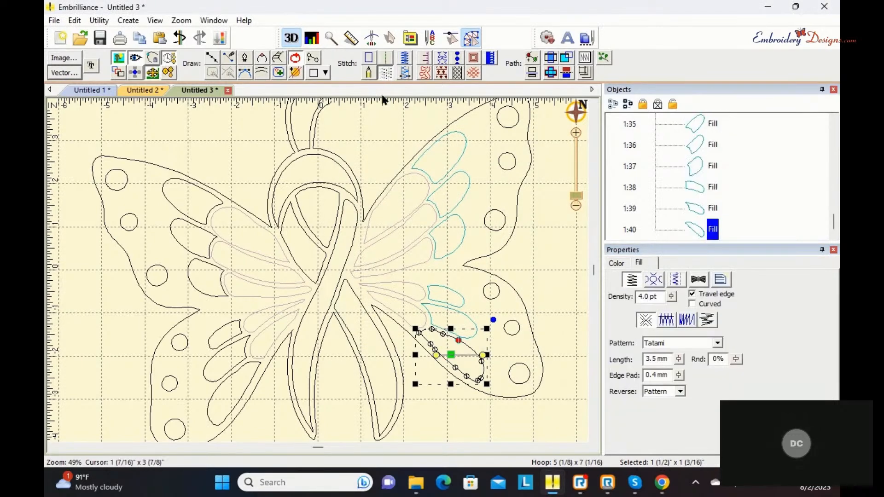
left_click(437, 410)
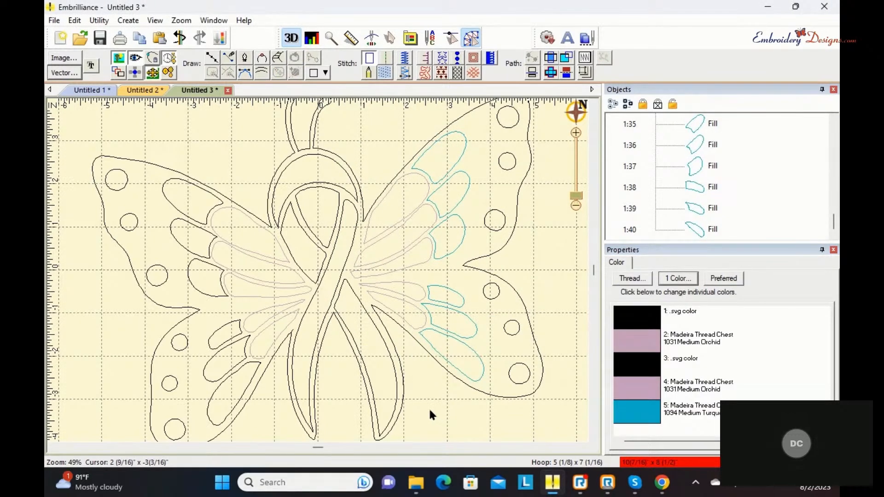
Recolor the lowest outer cell of the lower-left wing to 1094 Medium Turquoise and convert it to a fill
left_click(222, 391)
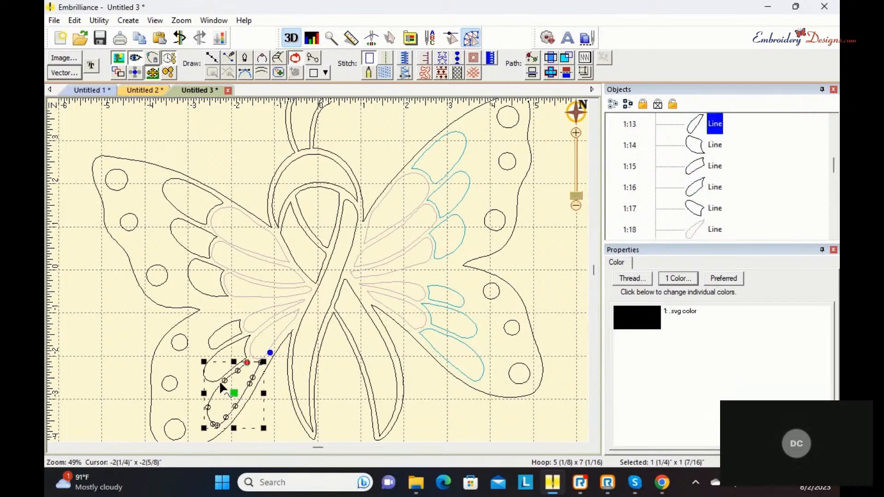
left_click(637, 327)
left_click(374, 212)
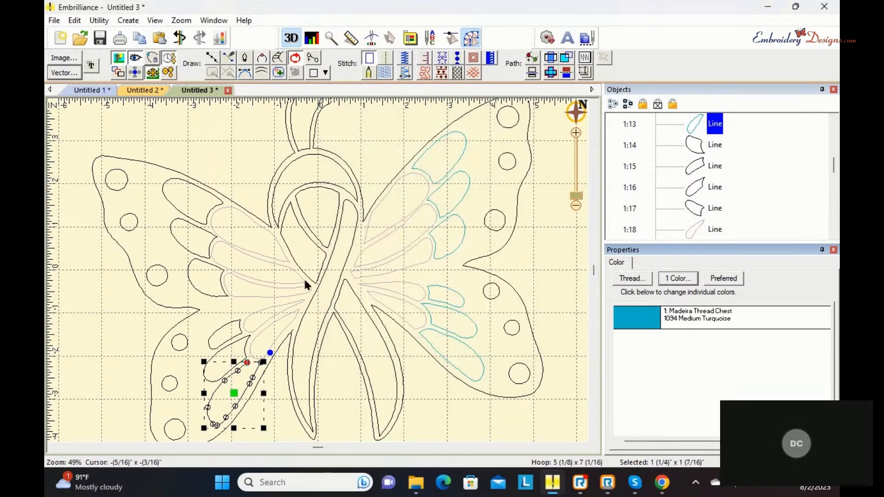
left_click(385, 73)
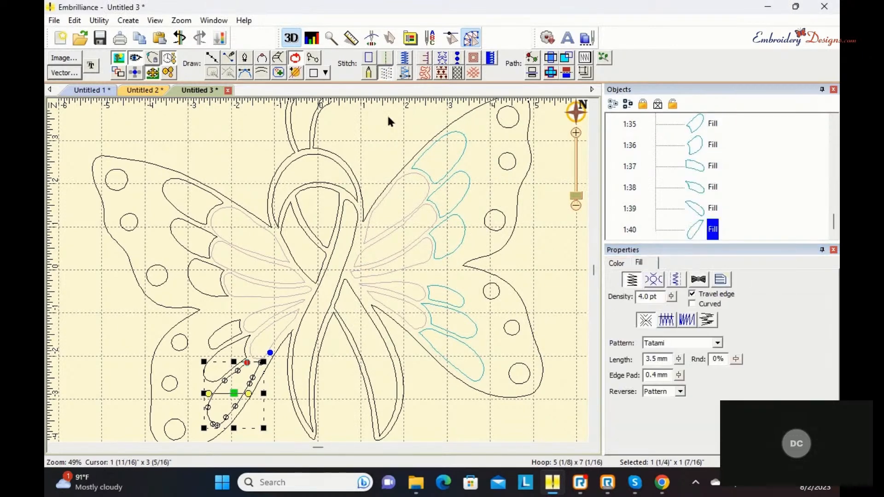
Recolor the middle outer cell of the lower-left wing to 1094 Medium Turquoise and convert it to a fill
left_click(227, 355)
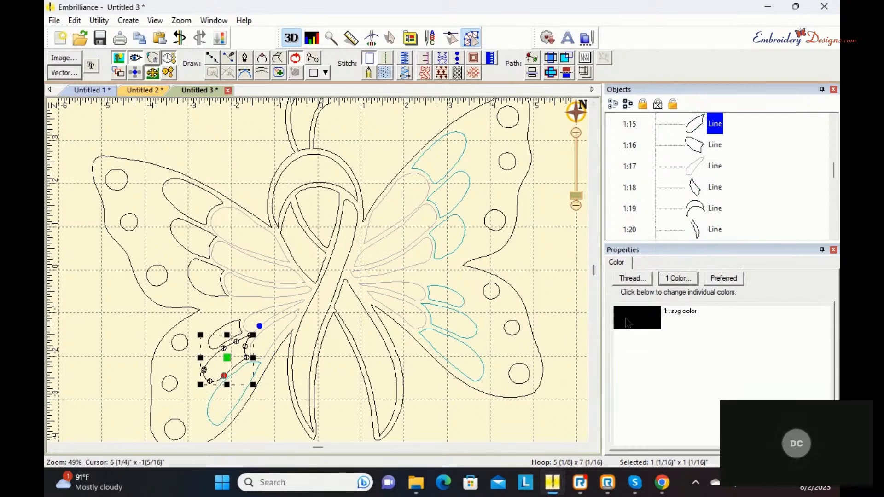
left_click(622, 325)
left_click(382, 217)
left_click(524, 168)
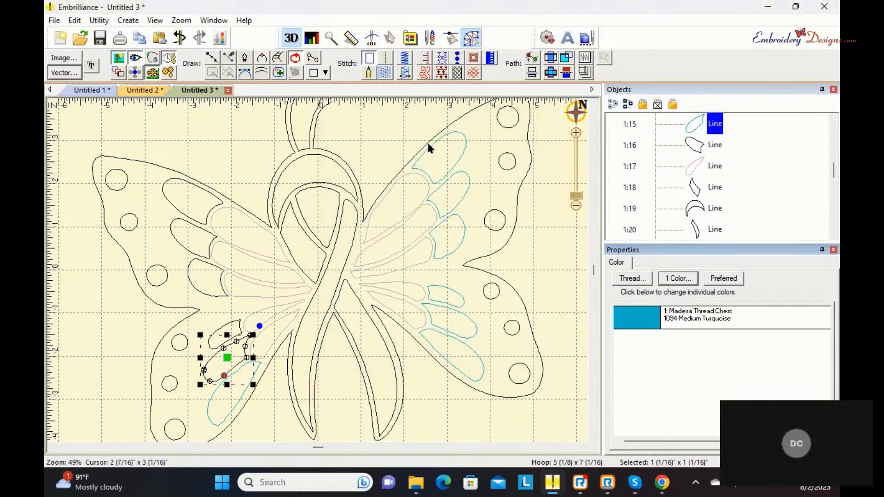
left_click(384, 72)
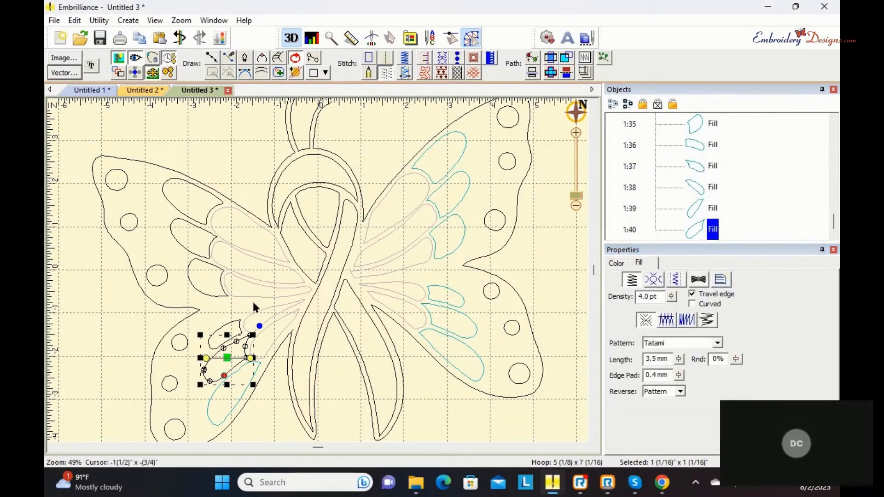
Recolor the uppermost outer cell of the lower-left wing to 1094 Medium Turquoise and convert it to a fill
left_click(236, 323)
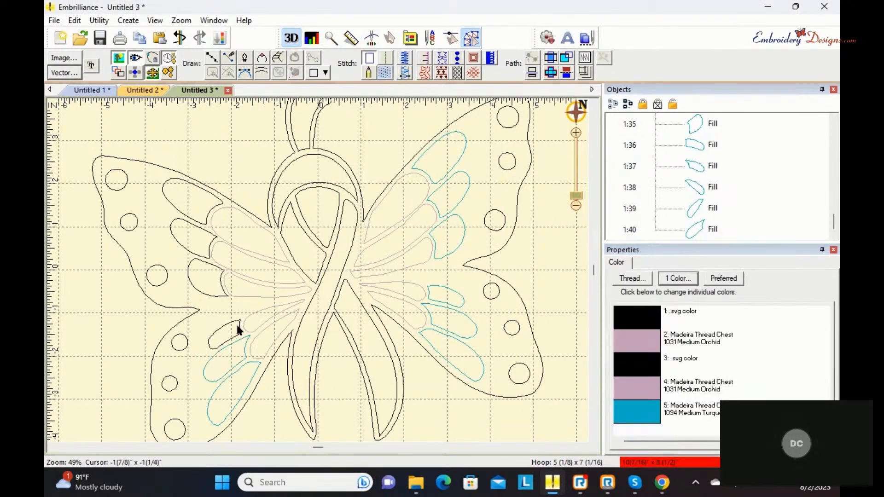
left_click(236, 324)
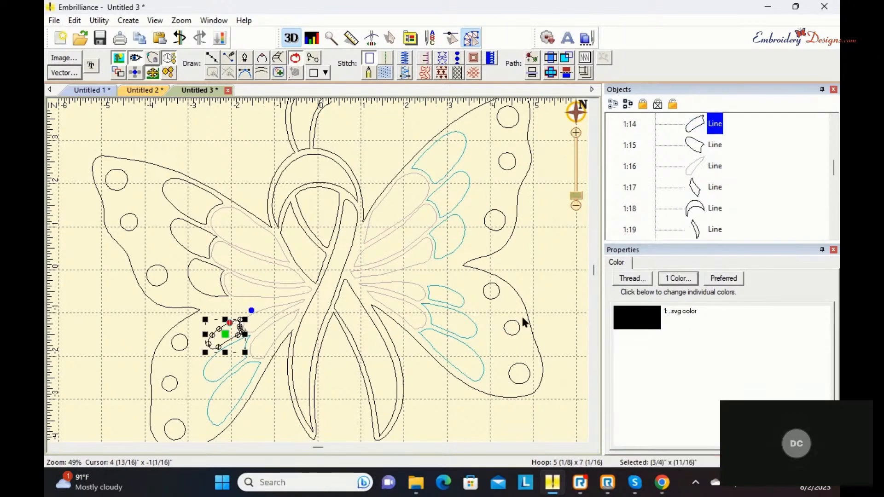
left_click(641, 317)
left_click(386, 220)
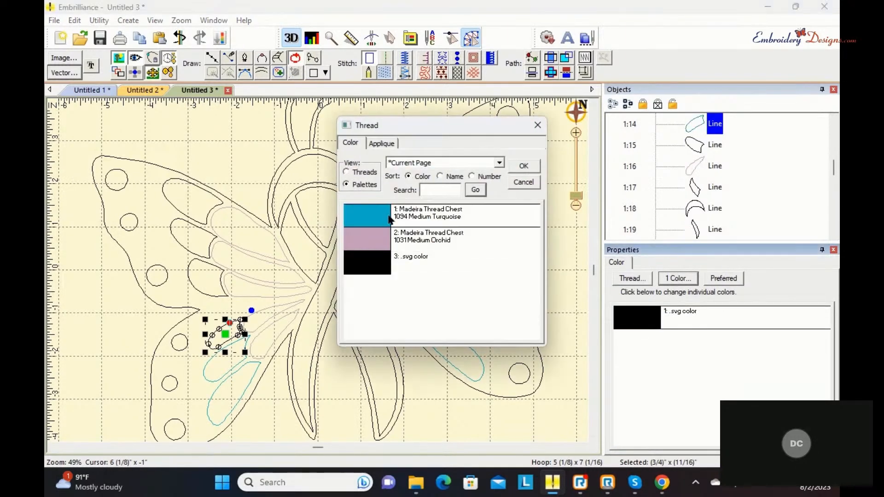
left_click(524, 167)
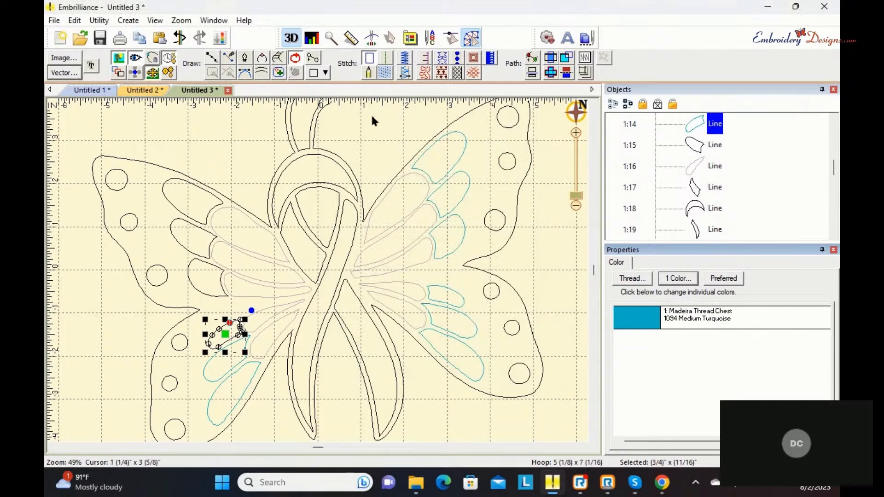
left_click(385, 72)
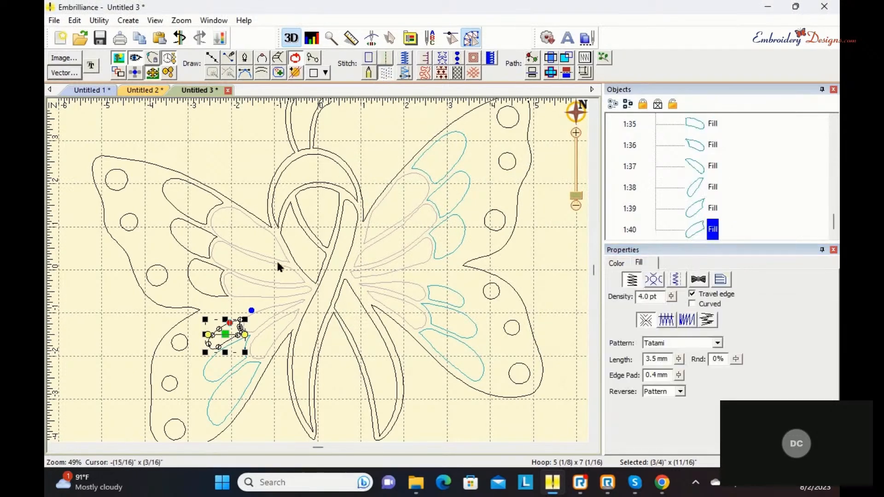
Recolor the lowest outer cell of the upper-left wing to 1094 Medium Turquoise and convert it to a fill
left_click(200, 263)
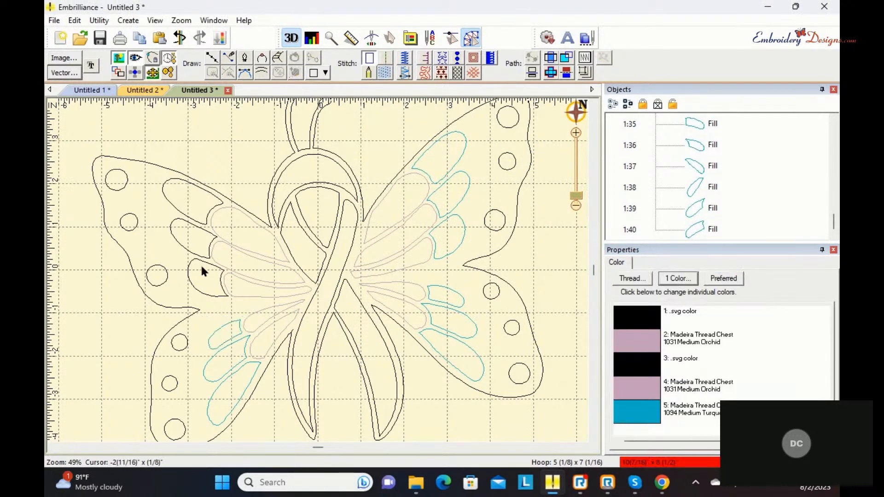
left_click(199, 261)
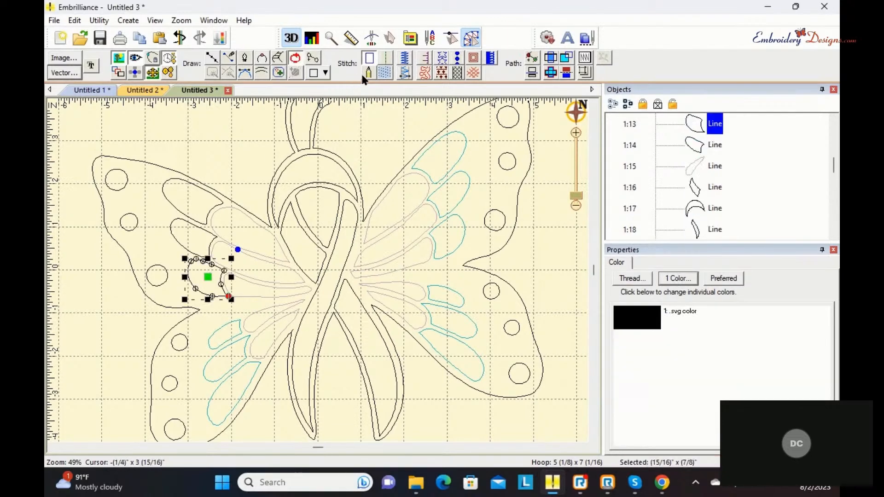
left_click(632, 278)
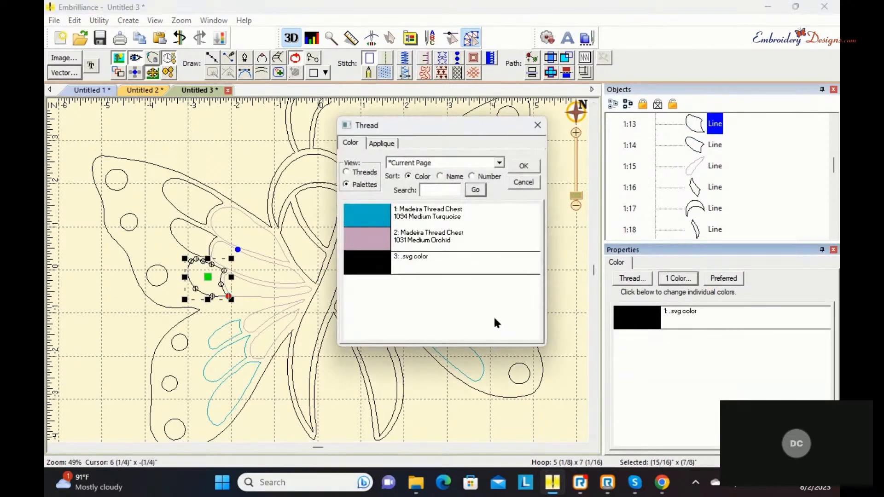
left_click(363, 220)
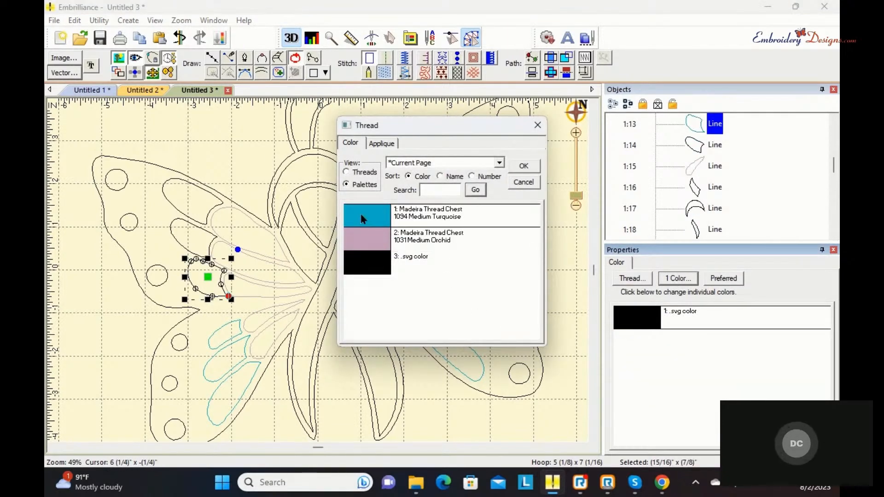
left_click(524, 167)
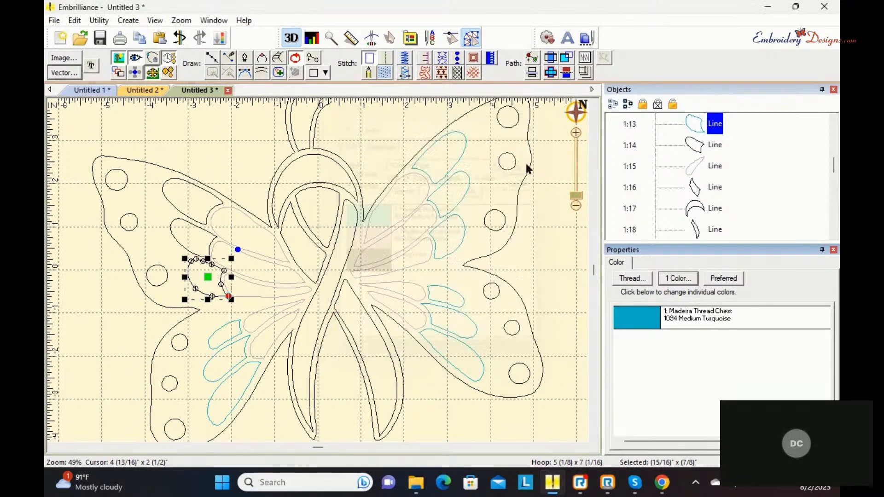
left_click(379, 74)
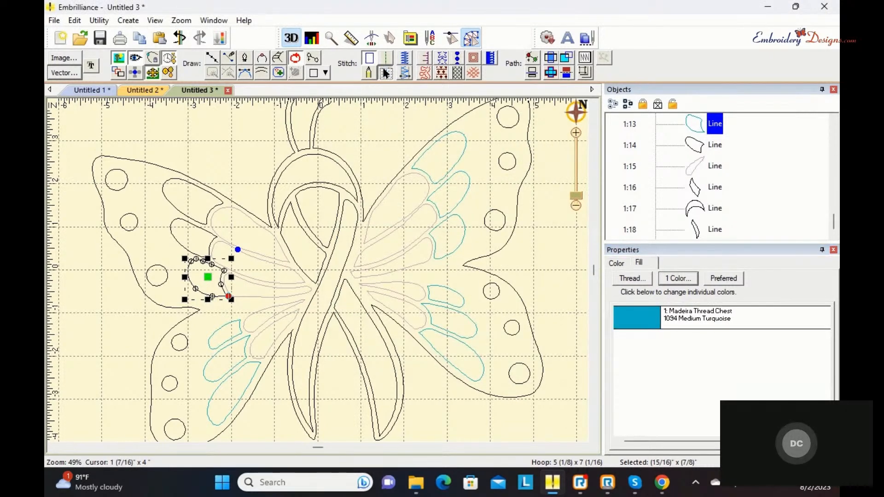
Recolor the middle outer cell of the upper-left wing to 1094 Medium Turquoise and convert it to a fill
left_click(193, 226)
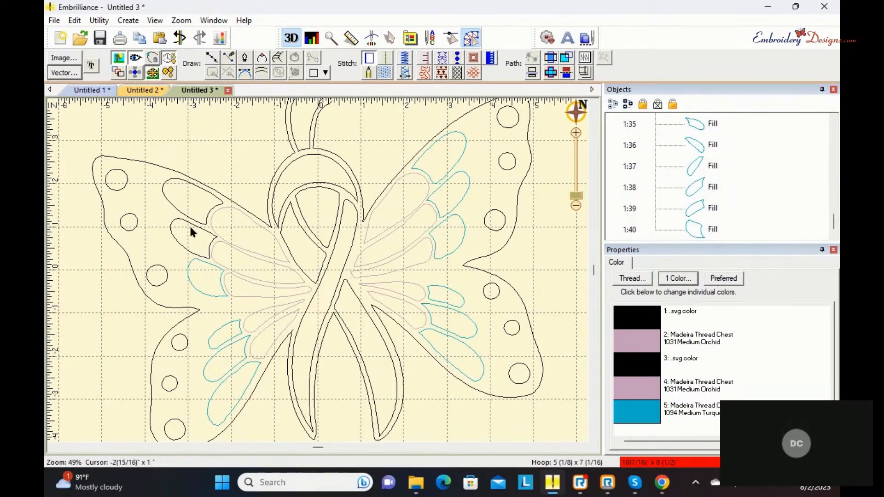
left_click(192, 225)
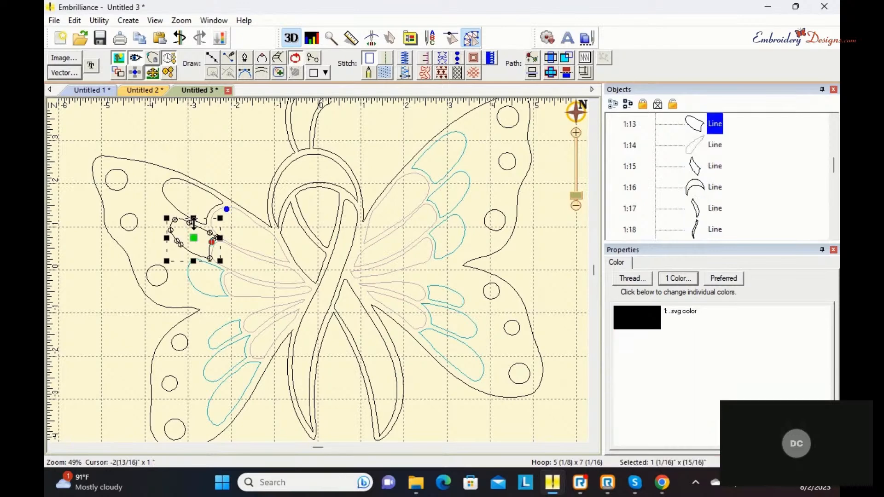
left_click(632, 278)
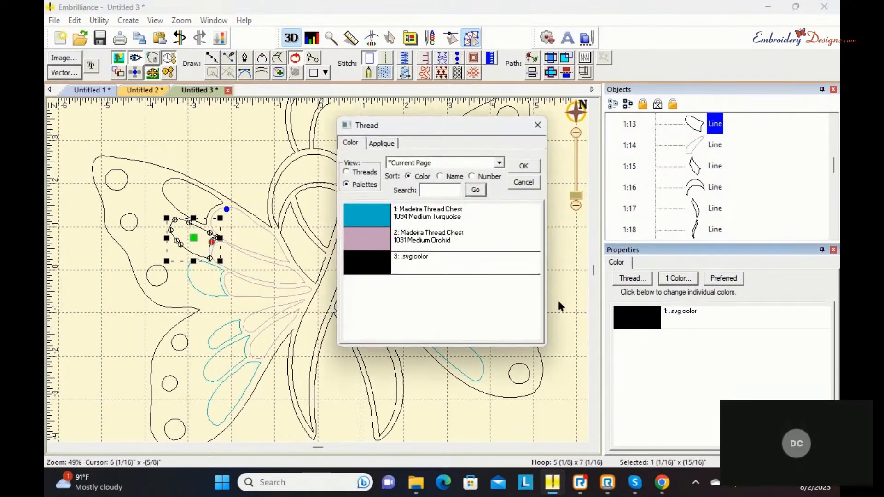
left_click(523, 167)
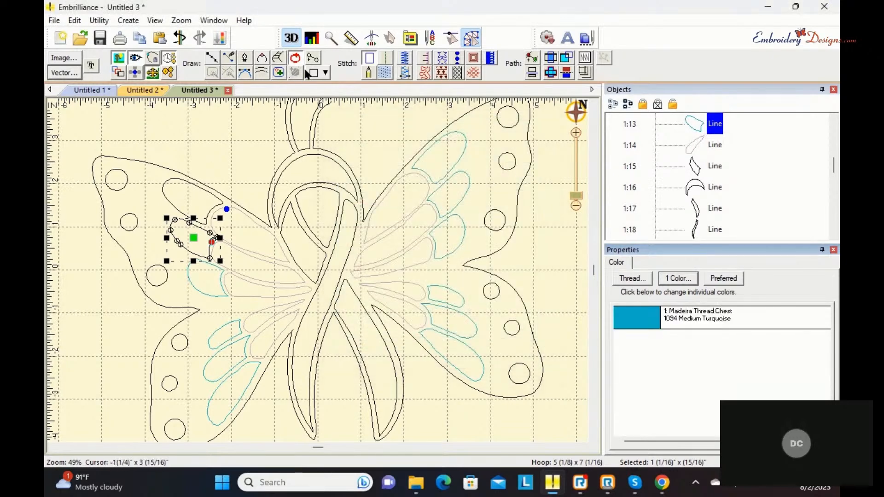
left_click(382, 72)
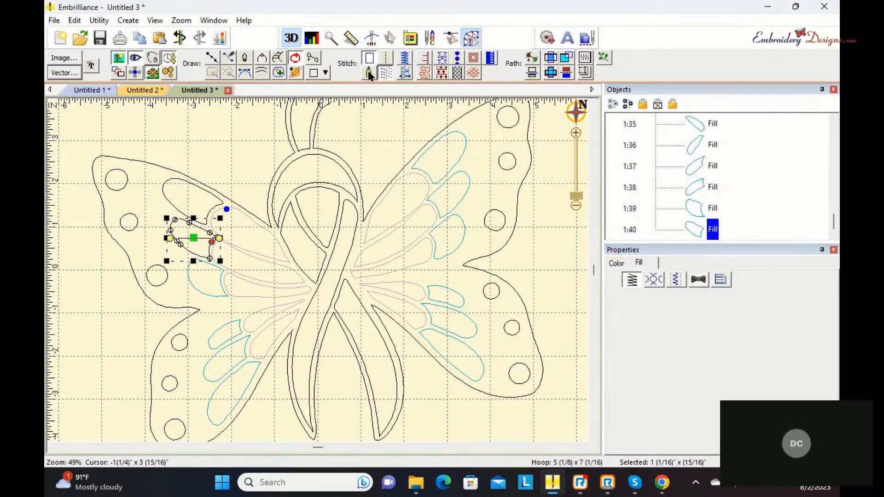
Recolor the uppermost outer cell of the upper-left wing to 1094 Medium Turquoise and deselect it
left_click(186, 179)
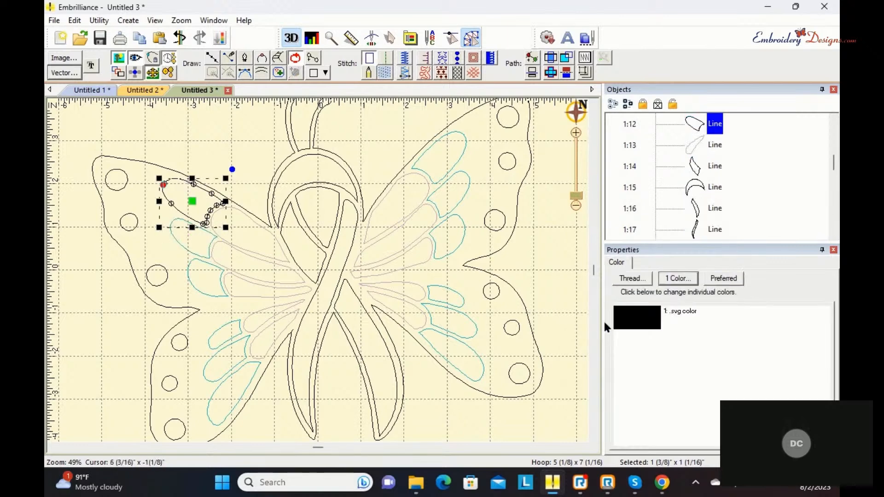
left_click(640, 323)
left_click(371, 211)
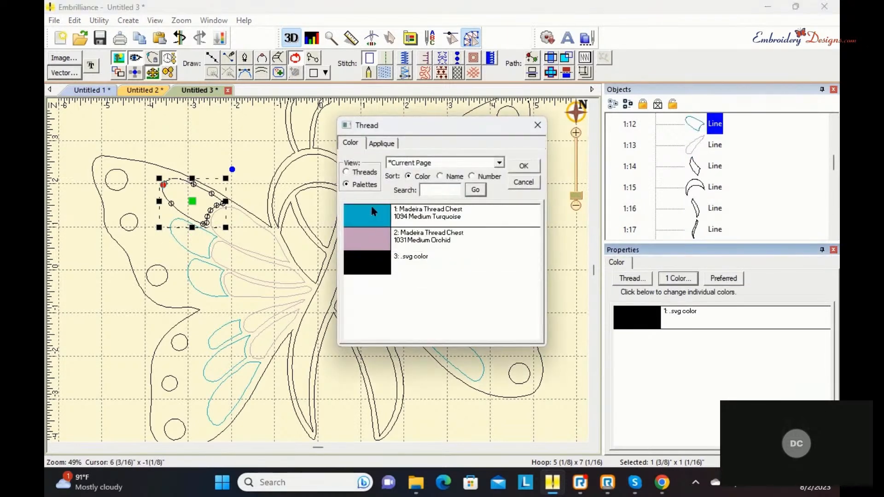
left_click(523, 166)
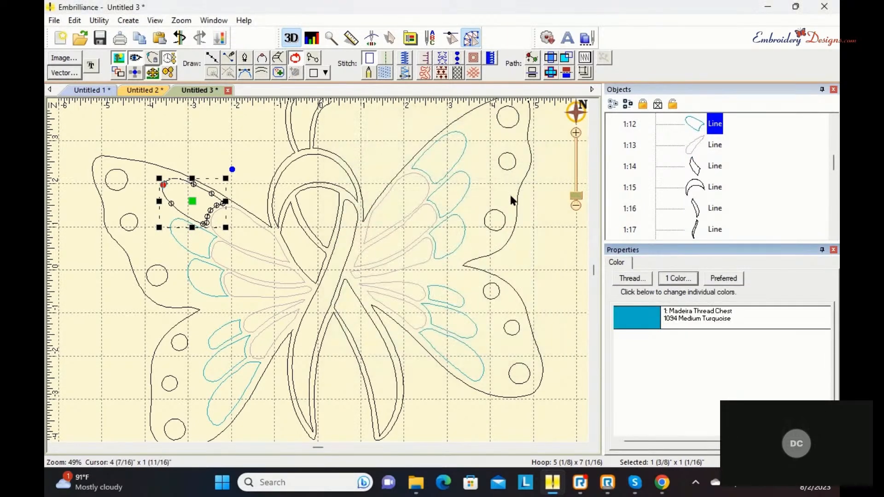
left_click(530, 245)
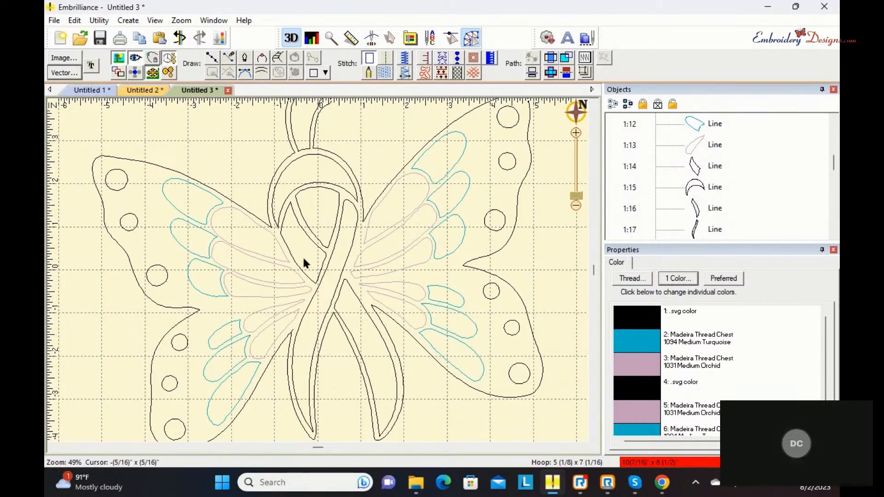
Search the Madeira Thread Chest threads for "pink" and recolor the arch at the top of the ribbon loop to 1116 Pink
left_click(315, 185)
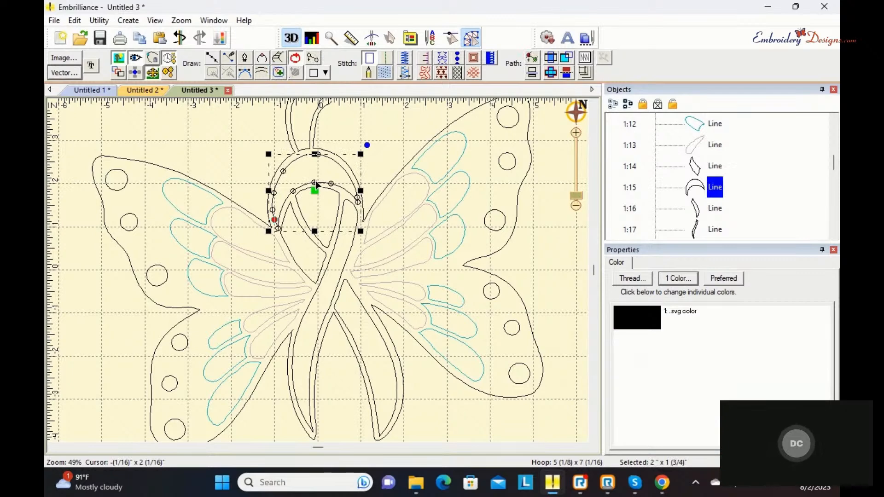
left_click(638, 325)
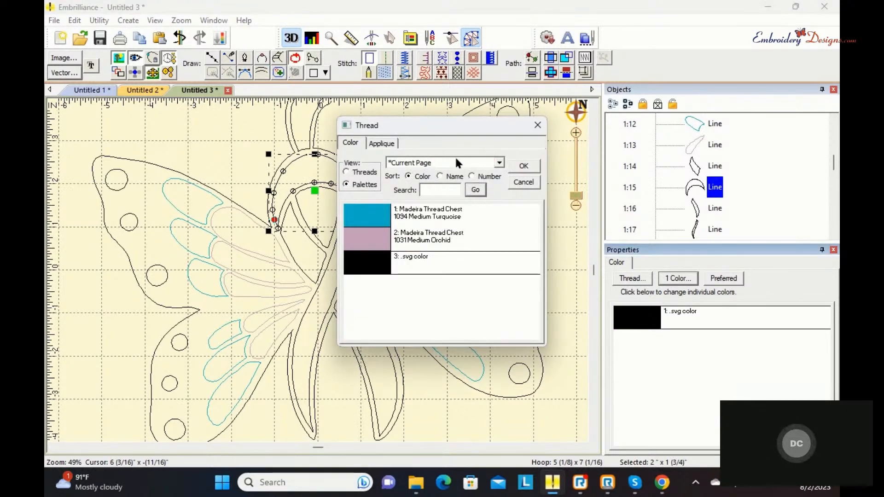
left_click(345, 170)
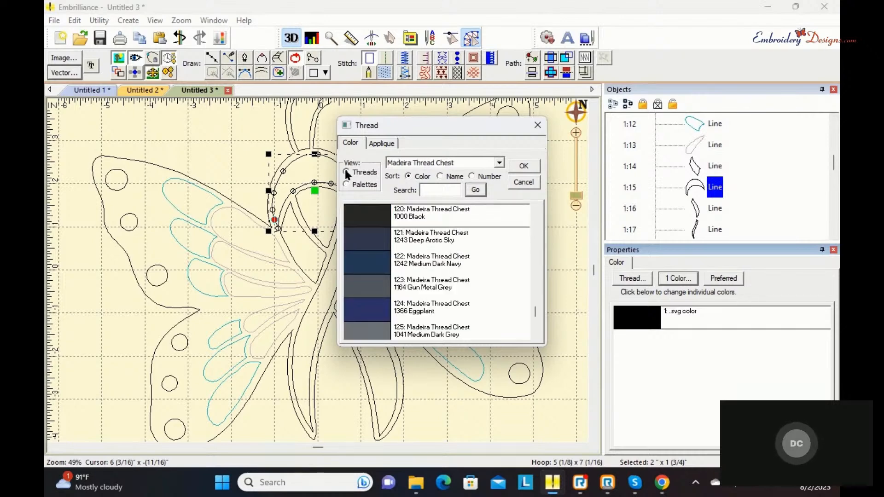
left_click(449, 187)
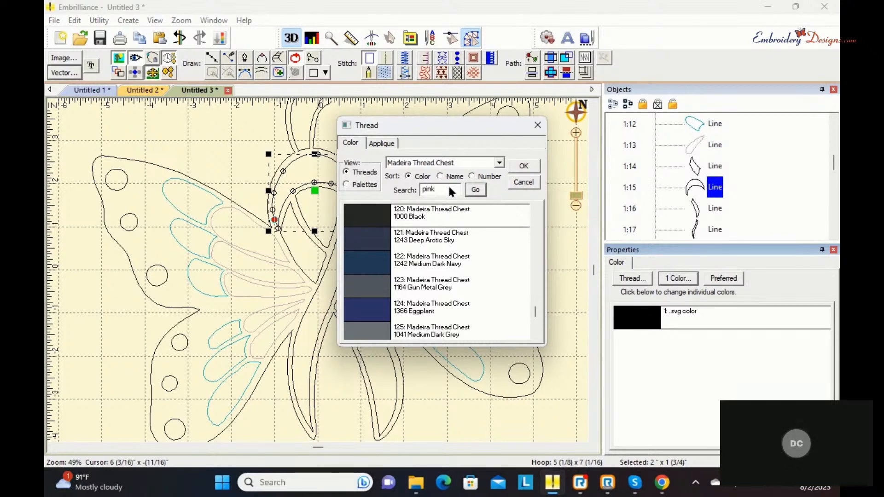
left_click(475, 191)
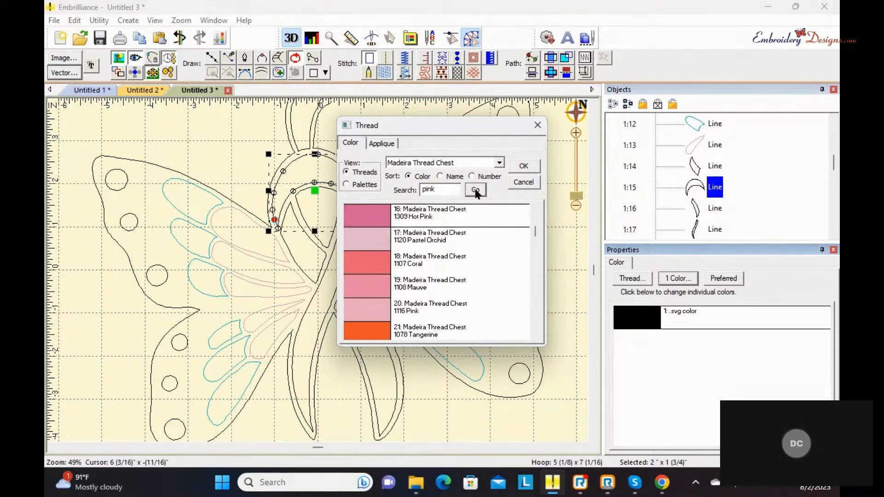
left_click(366, 306)
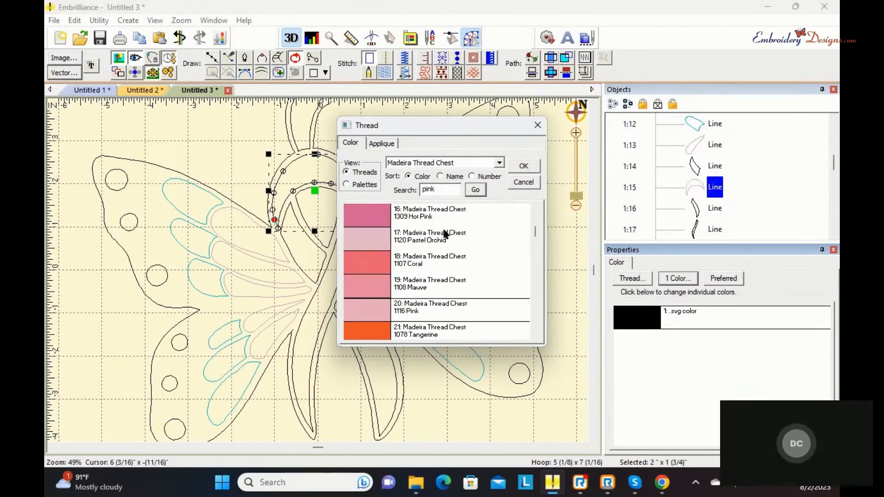
left_click(519, 168)
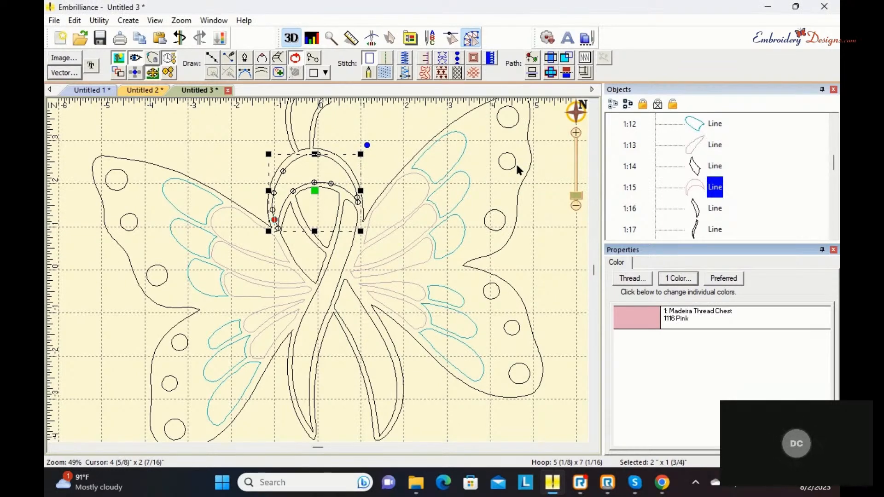
Convert the ribbon loop's top arch to a satin column, then deselect and reselect it to check the result
left_click(403, 73)
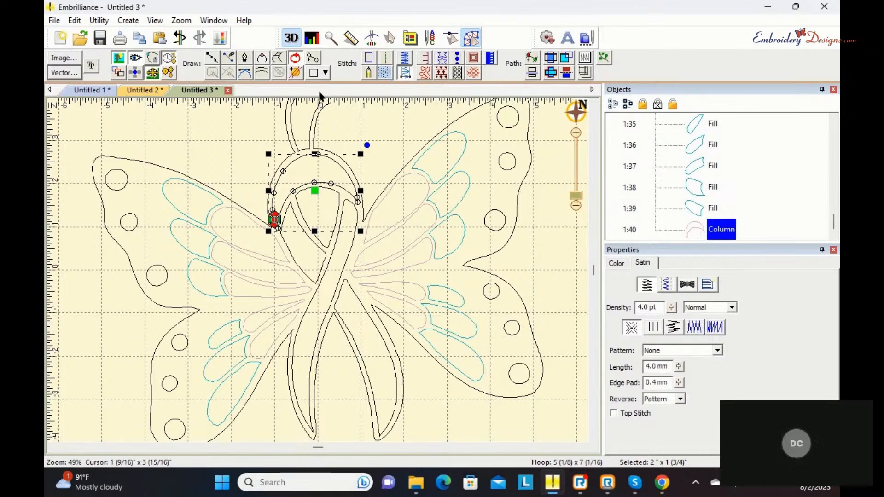
left_click(248, 139)
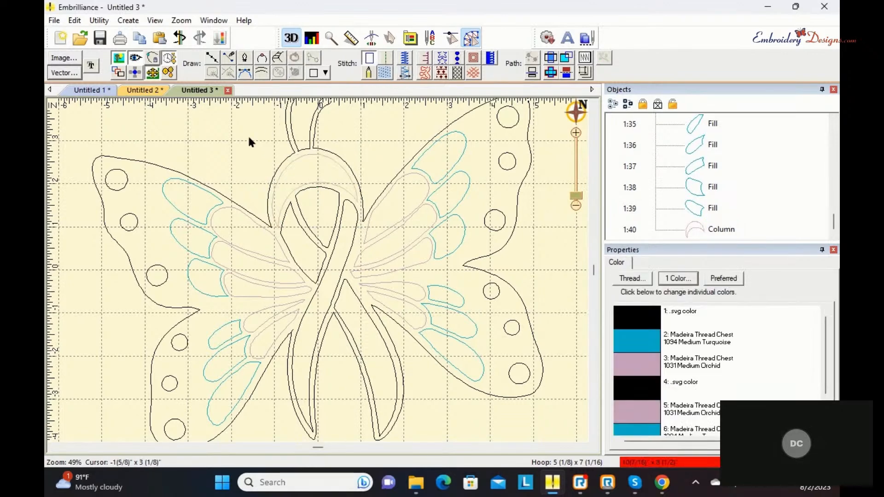
left_click(297, 162)
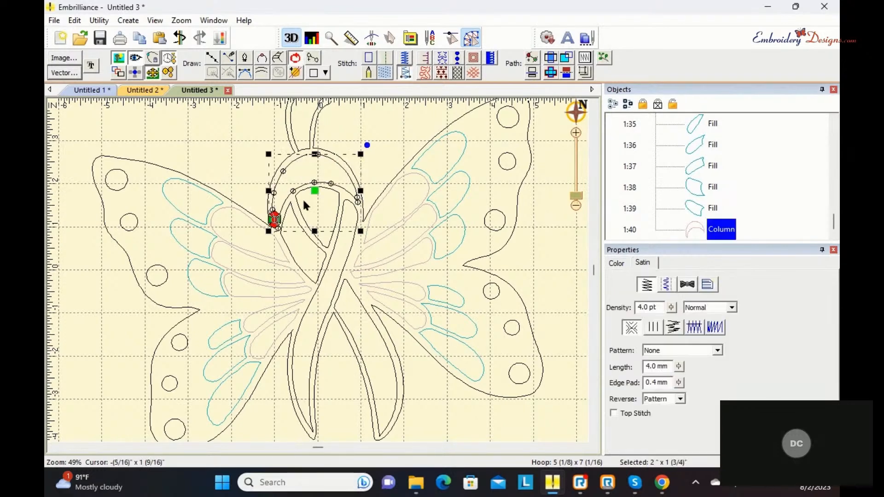
Recolor the short left segment of the ribbon loop to 1116 Pink from the current page palette and convert it to a satin column
left_click(321, 253)
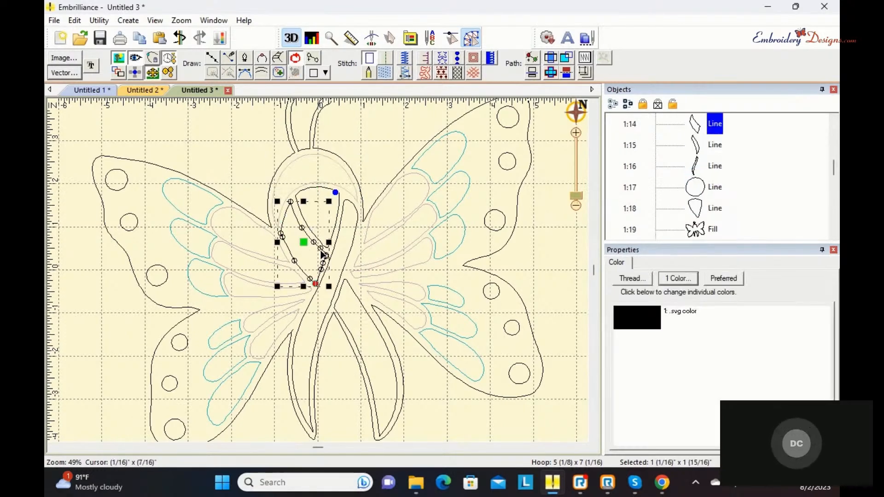
double_click(643, 315)
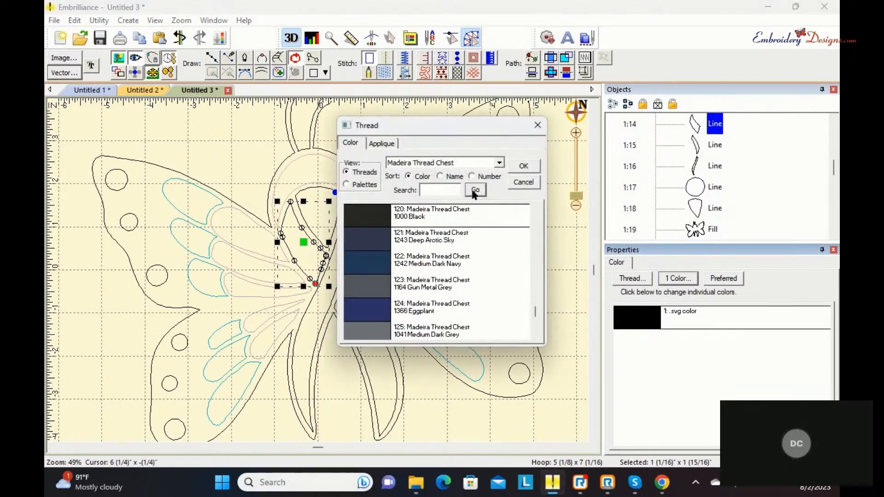
left_click(347, 184)
left_click(375, 222)
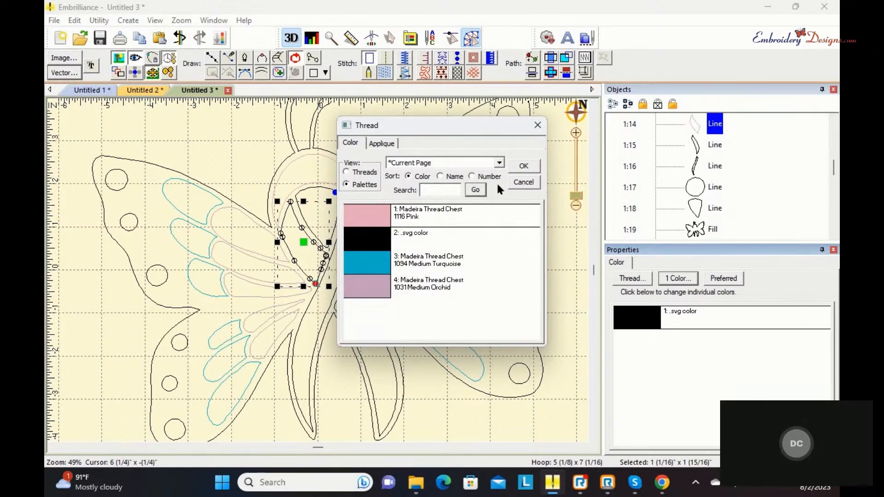
left_click(528, 164)
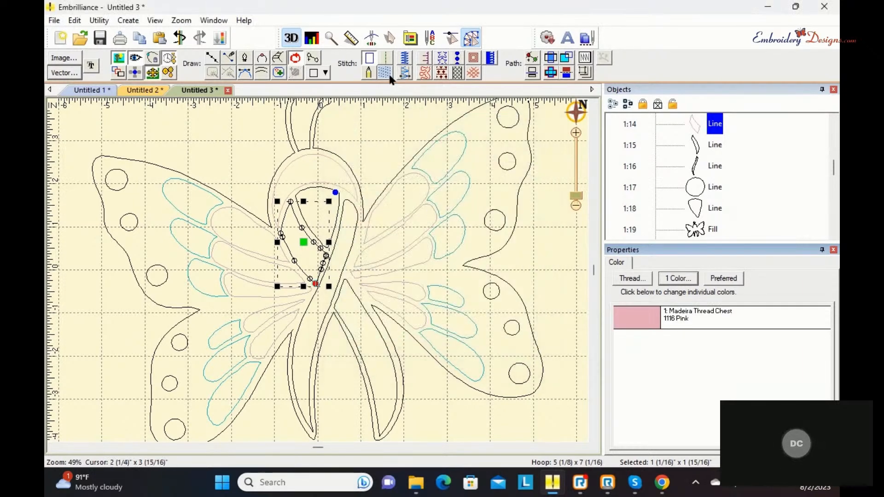
left_click(409, 72)
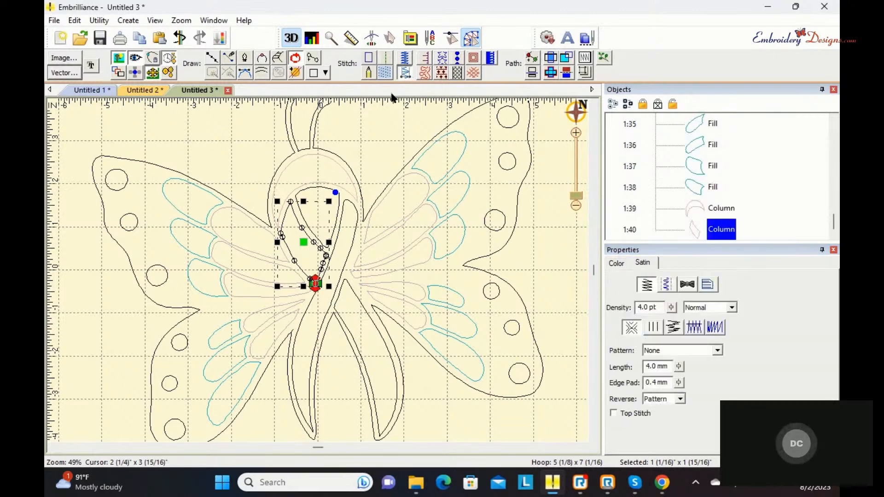
Recolor the ribbon's lower-right tail to 1116 Pink and convert it to a satin column
left_click(357, 297)
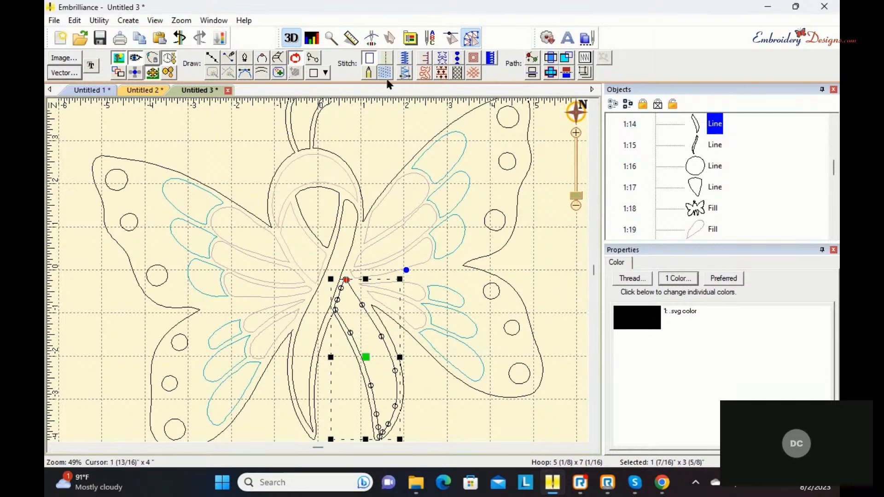
left_click(623, 316)
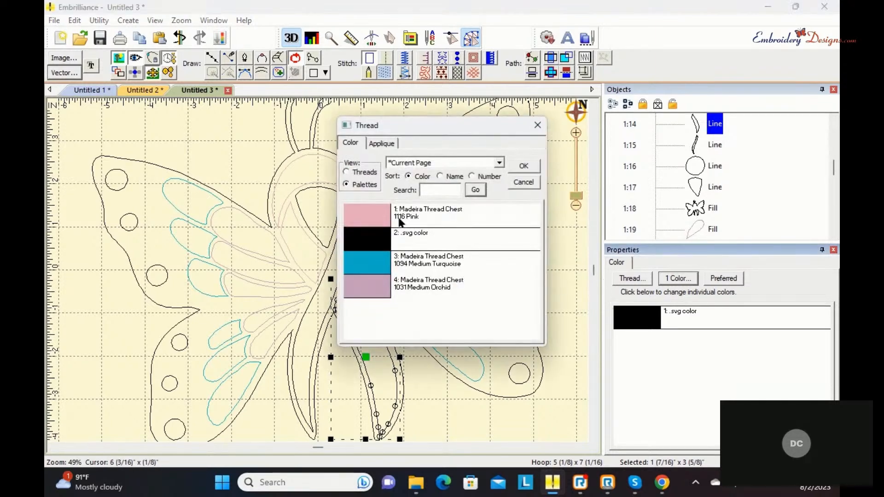
left_click(524, 165)
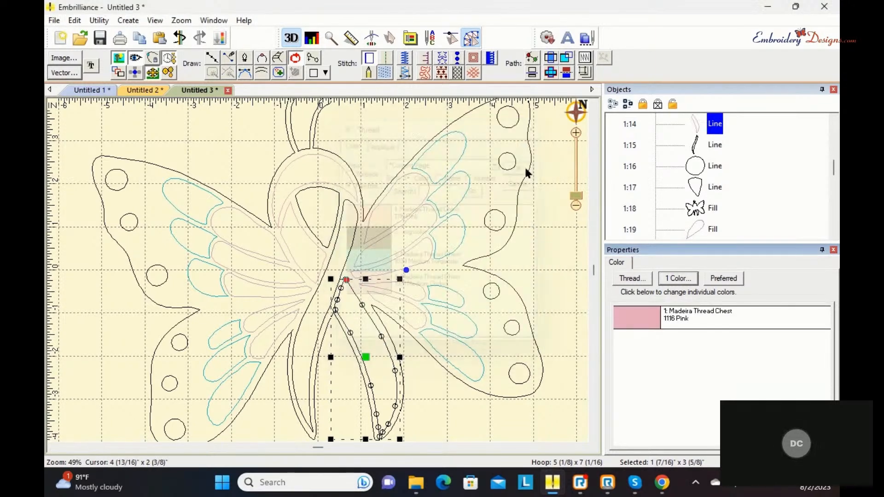
left_click(402, 74)
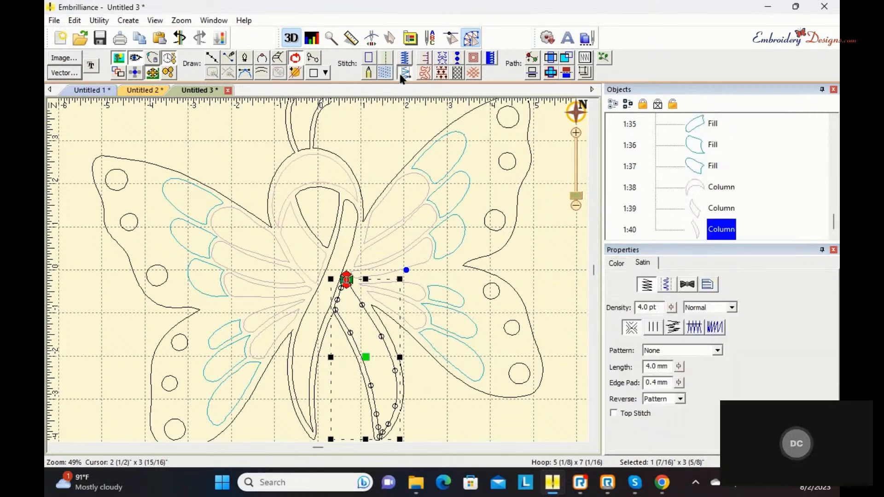
Recolor the long ribbon strand running from the loop to the lower-left tail to 1116 Pink and convert it to a satin column
left_click(355, 238)
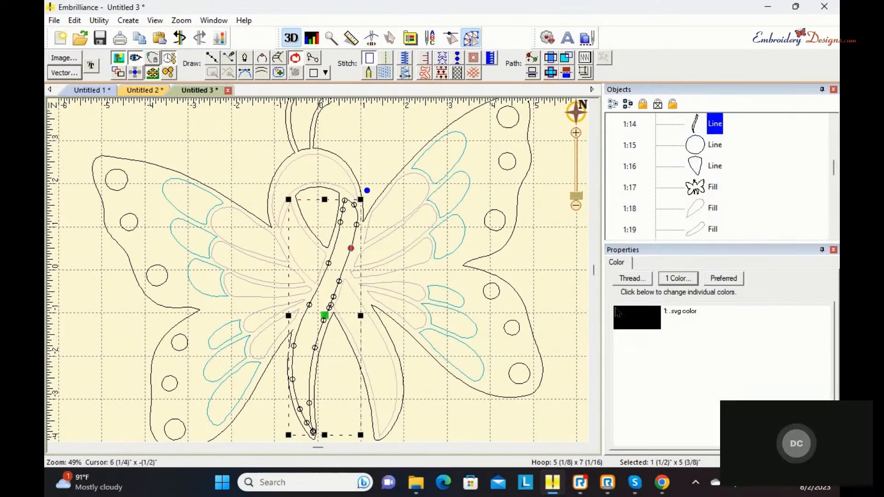
left_click(635, 329)
left_click(370, 223)
left_click(518, 162)
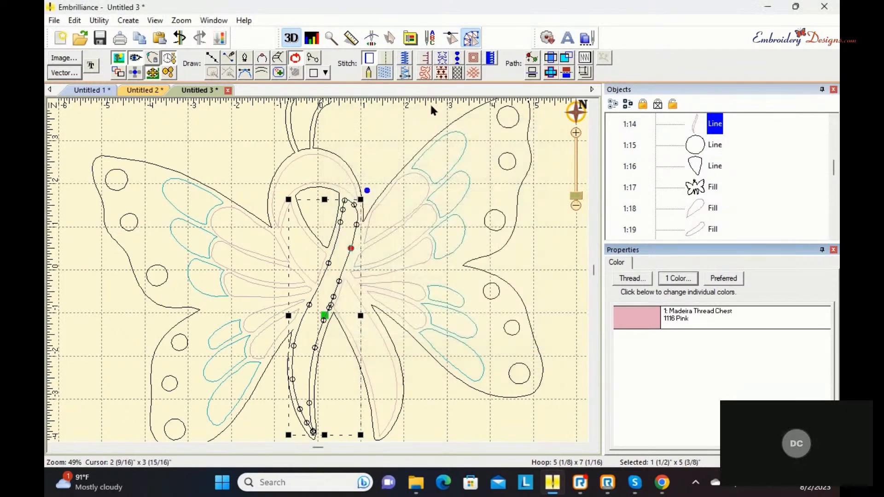
left_click(405, 72)
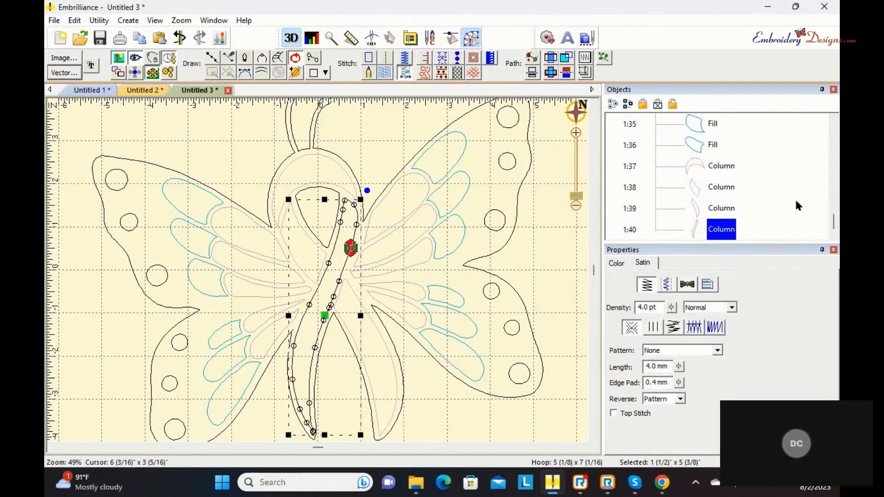
Recolor the teardrop opening inside the ribbon loop to 1094 Medium Turquoise and convert it to a fill
left_click(302, 220)
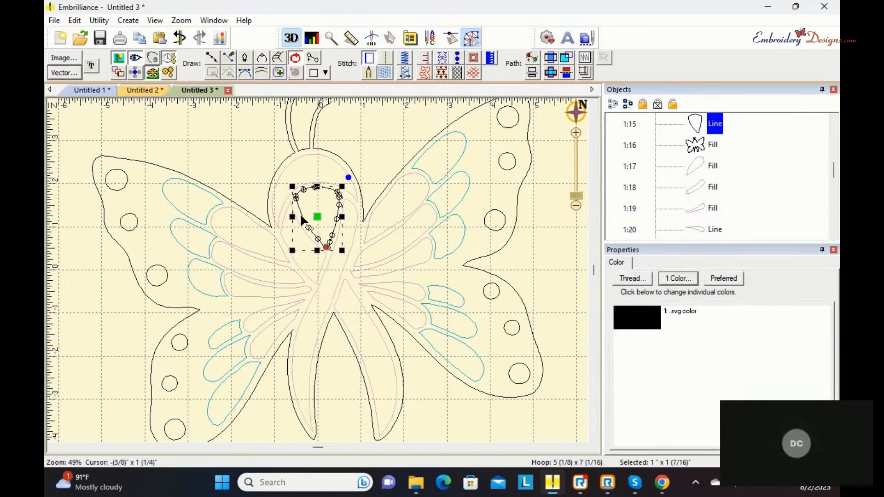
left_click(629, 322)
left_click(629, 322)
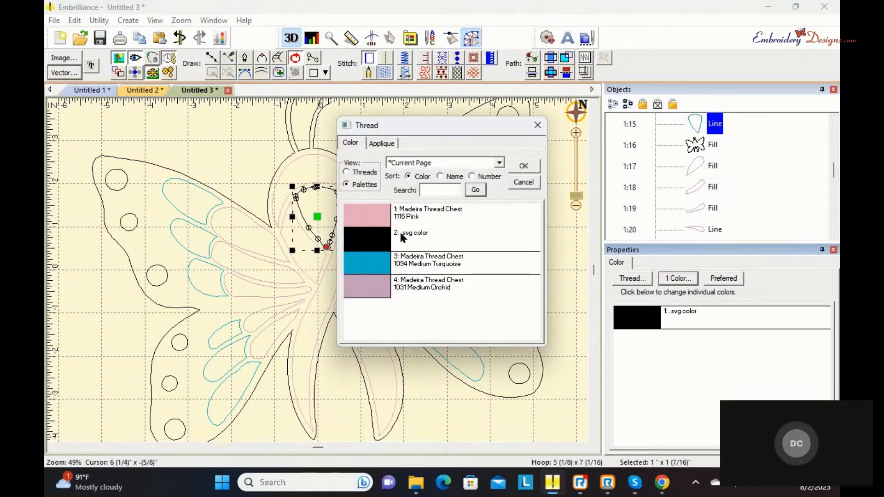
left_click(520, 167)
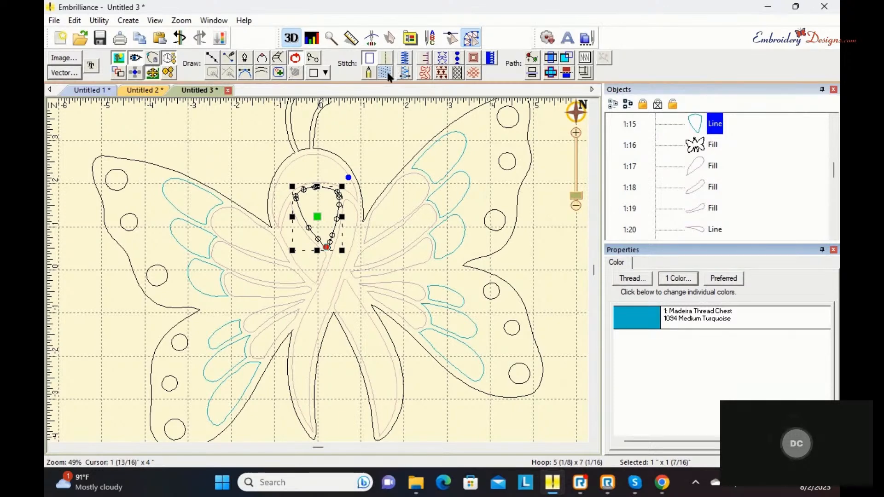
left_click(387, 73)
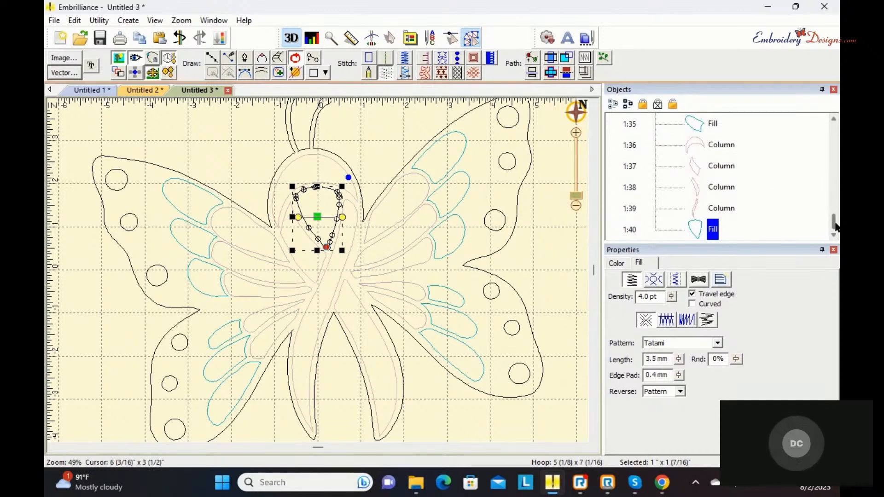
Select all the black circle lines that form the wing spots together in the object list
scroll(829, 212, "up", 2)
left_click_drag(827, 208, 824, 165)
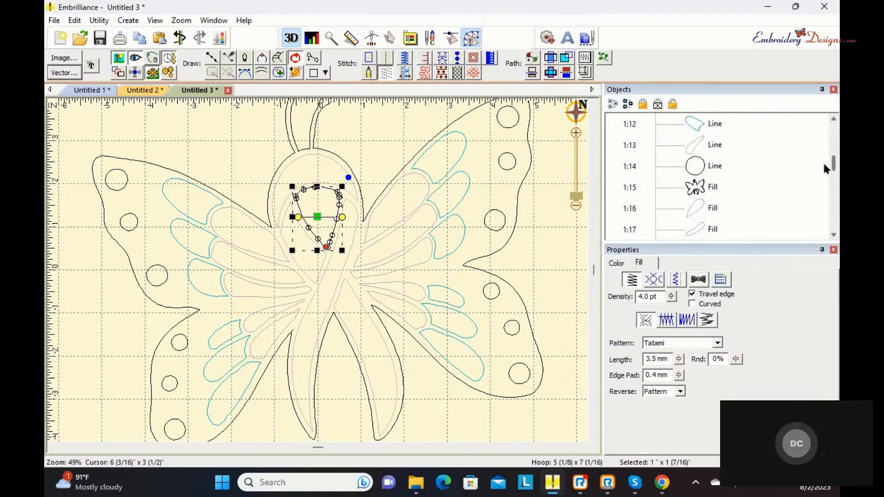
left_click(716, 166)
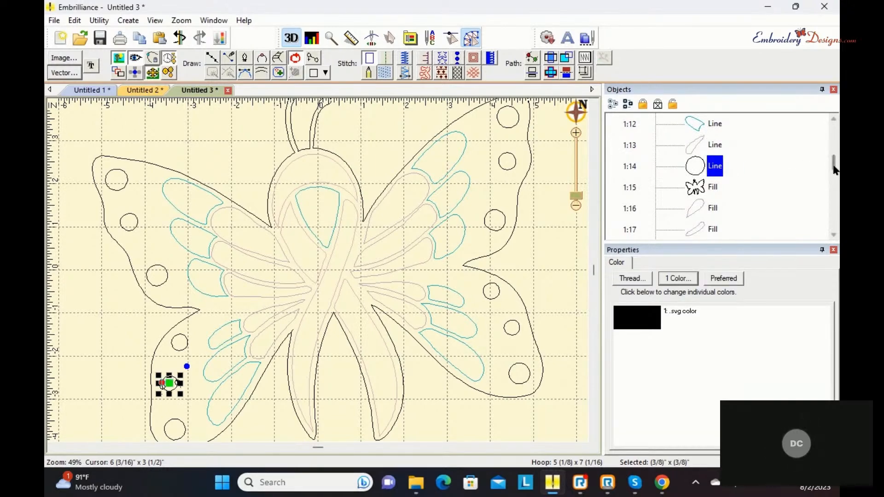
mouse_move(835, 170)
left_mouse_down()
mouse_move(837, 157)
mouse_move(838, 166)
left_mouse_up()
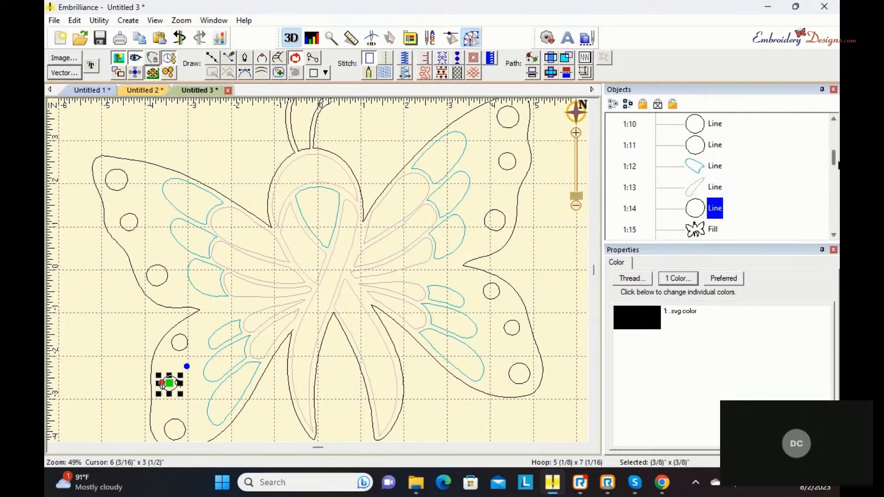
left_click_drag(839, 166, 839, 162)
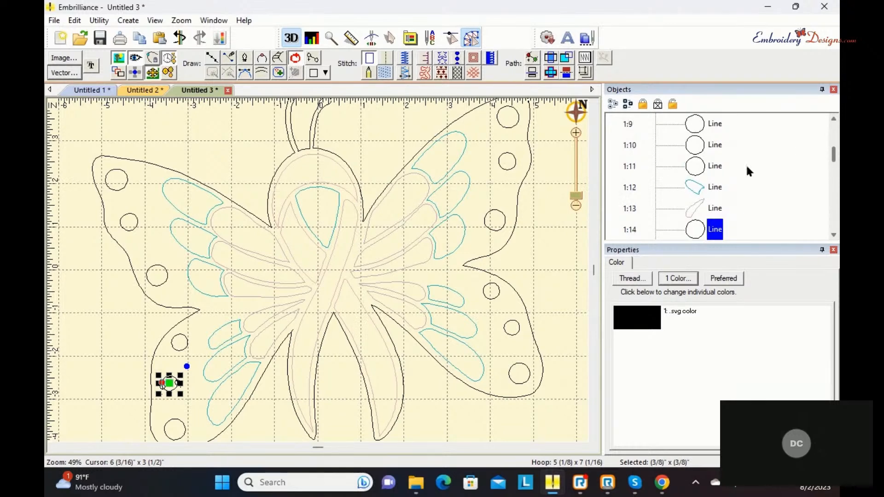
left_click(722, 165, "ctrl")
left_click(716, 144, "ctrl")
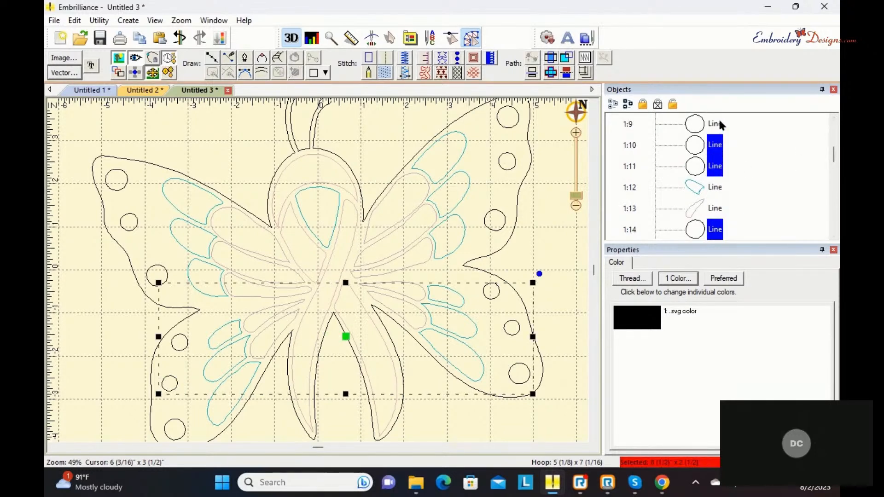
left_click_drag(835, 156, 835, 145)
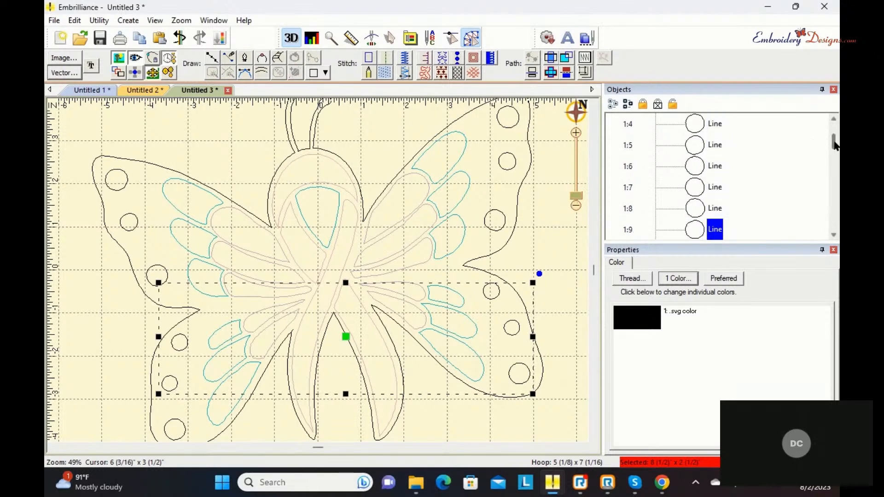
left_click(717, 207, "ctrl")
left_click(715, 189, "ctrl")
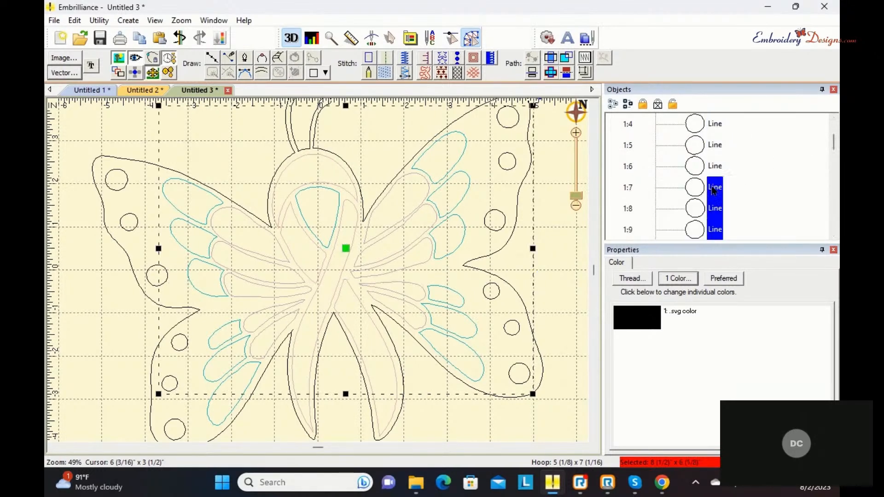
left_click(715, 166, "ctrl")
left_click(716, 146, "ctrl")
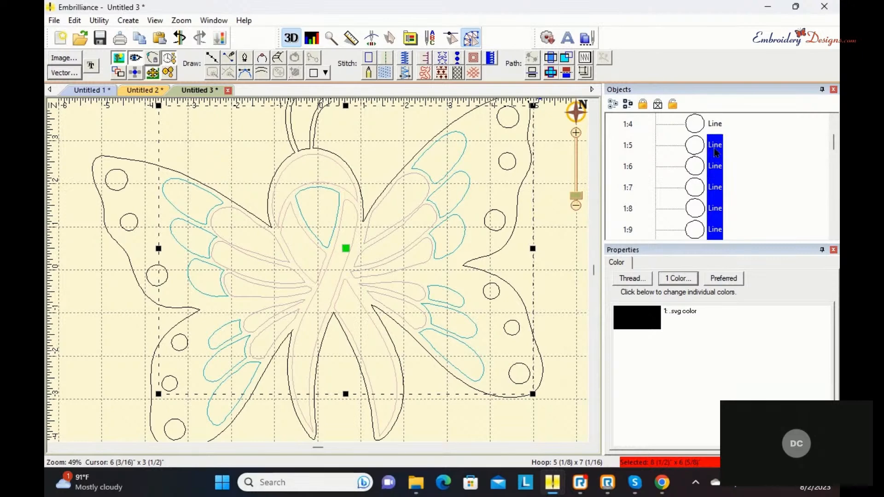
left_click(716, 125, "ctrl")
mouse_move(835, 146)
left_mouse_down()
mouse_move(835, 155)
mouse_move(833, 138)
left_mouse_up()
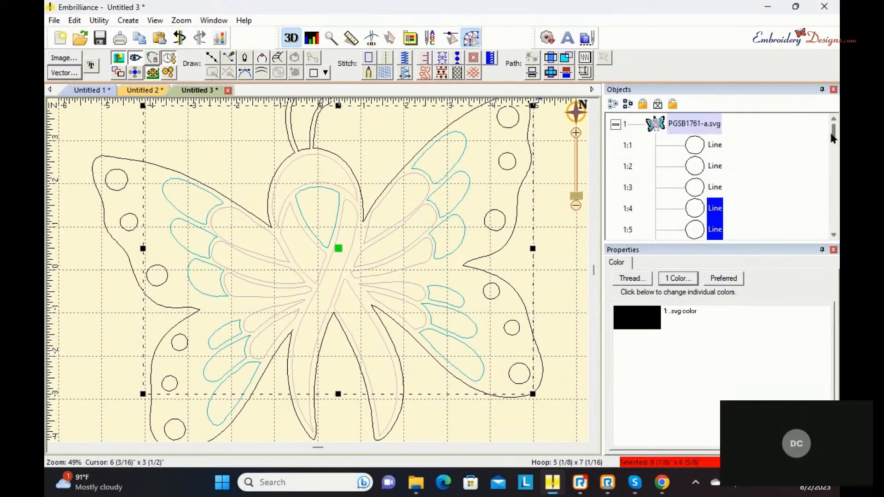
left_click(719, 187, "ctrl")
left_click(718, 167, "ctrl")
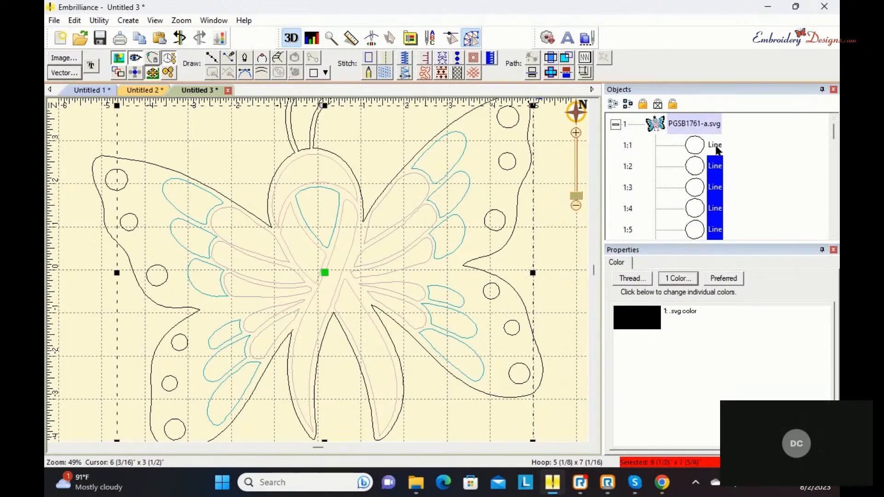
left_click(718, 148, "ctrl")
Search the Madeira Thread Chest threads for "yellow" and recolor the selected wing spots to 1068 Yellow
left_click(653, 332)
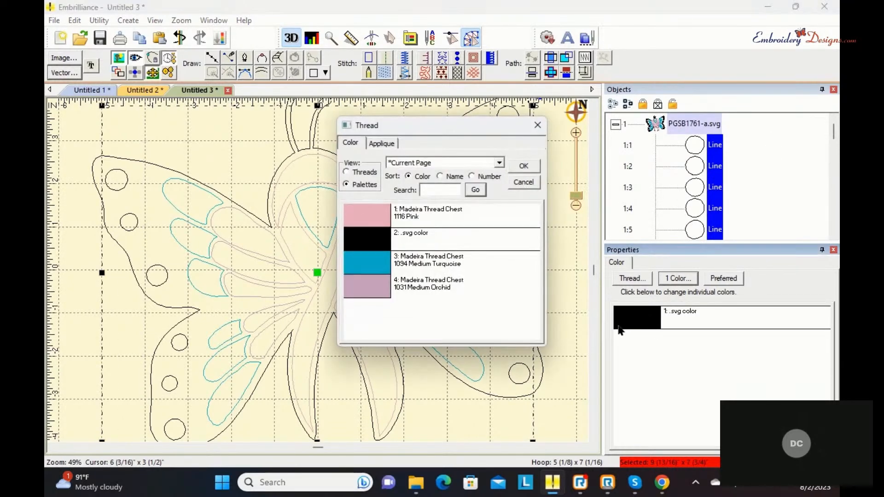
type("yellow")
left_click(478, 191)
left_click(346, 171)
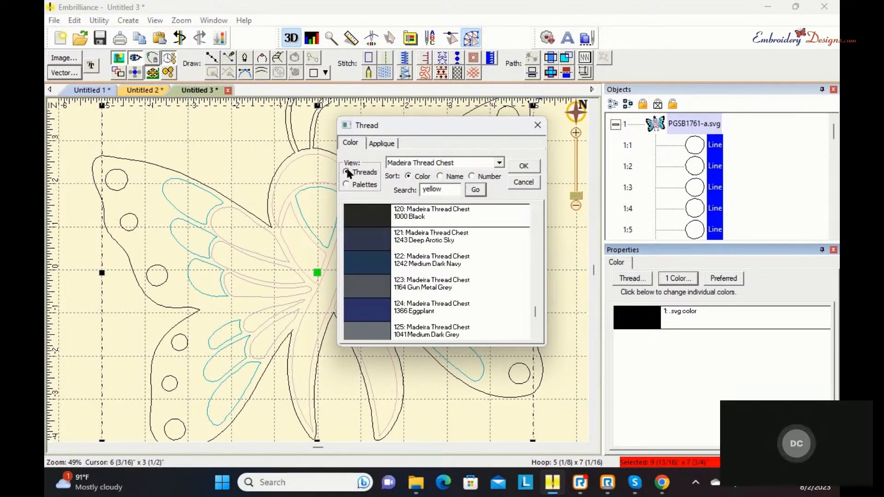
left_click(475, 191)
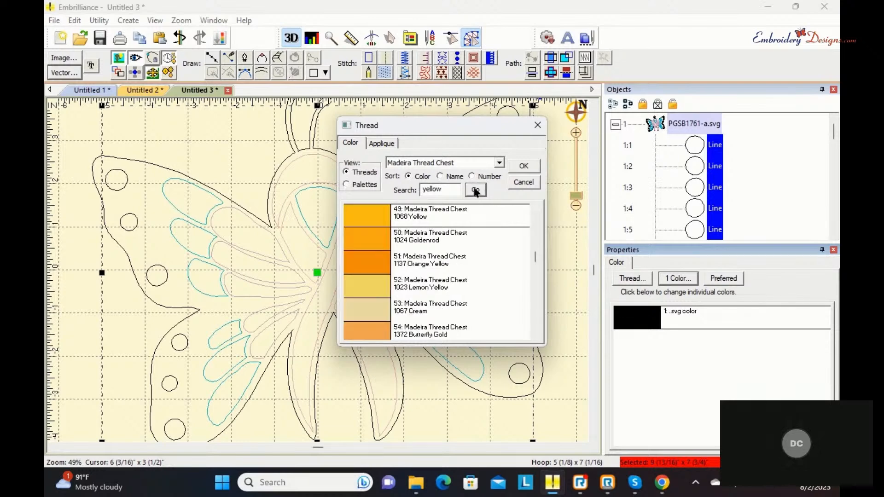
left_click(522, 166)
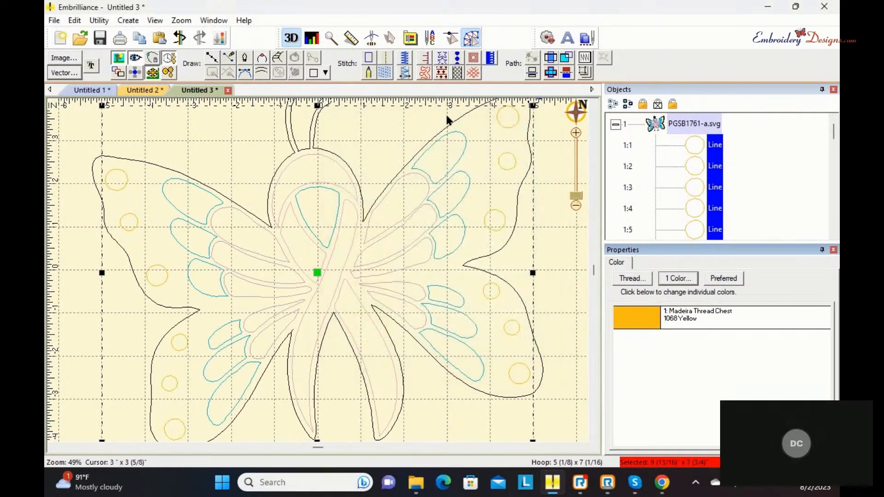
Convert the selected wing spots to satin columns and generate the stitches for the whole design
left_click(404, 74)
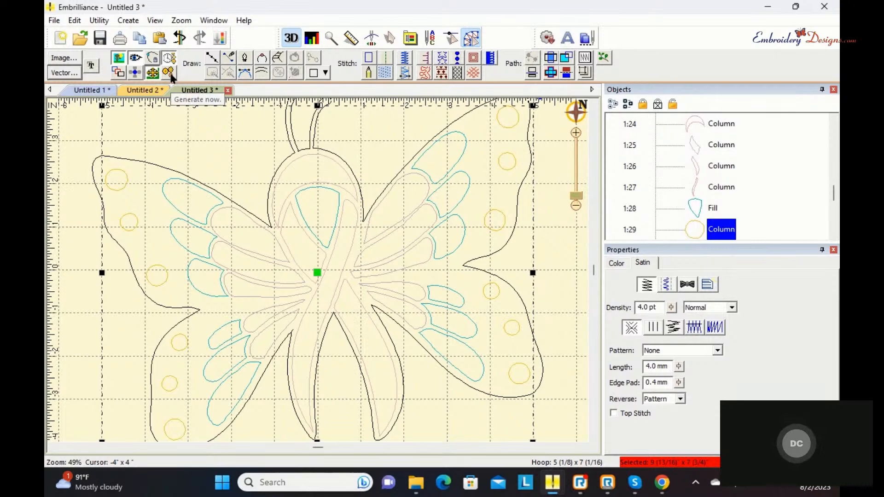
right_click(77, 141)
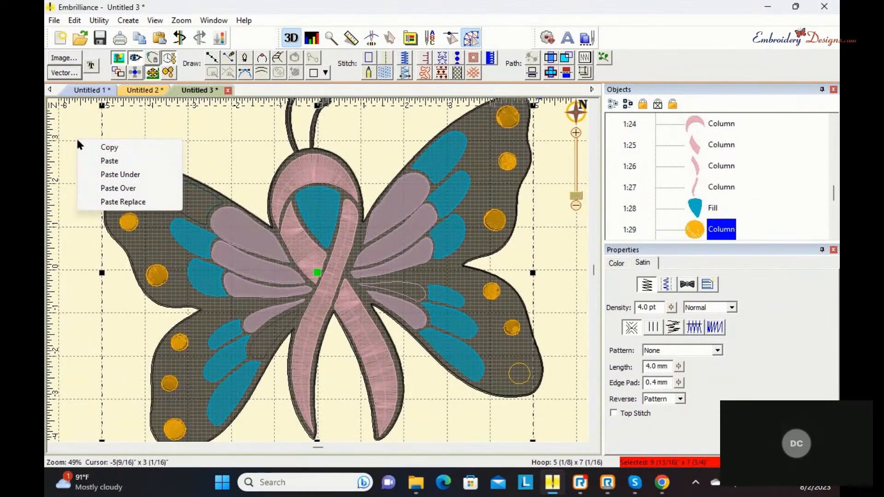
left_click(267, 364)
Convert the remaining Medium Orchid line cell on the lower-right wing to a fill, generate its stitches and deselect it
left_click(268, 362)
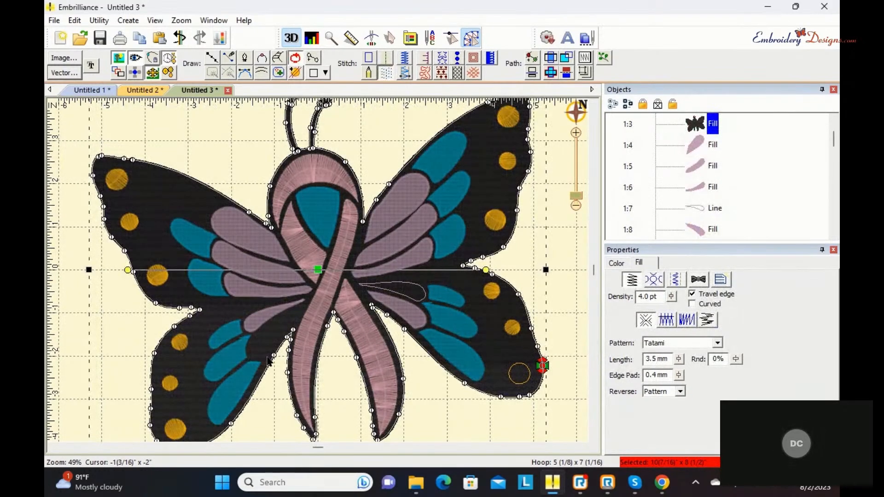
left_click(703, 213)
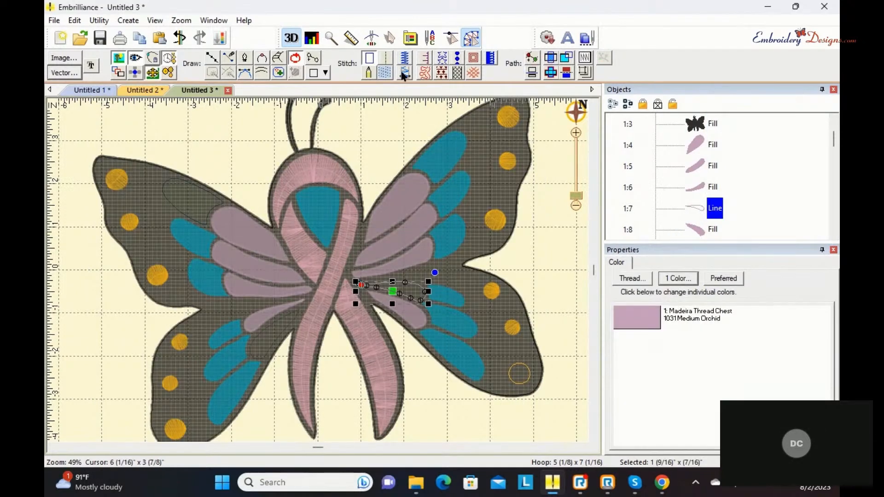
left_click(387, 73)
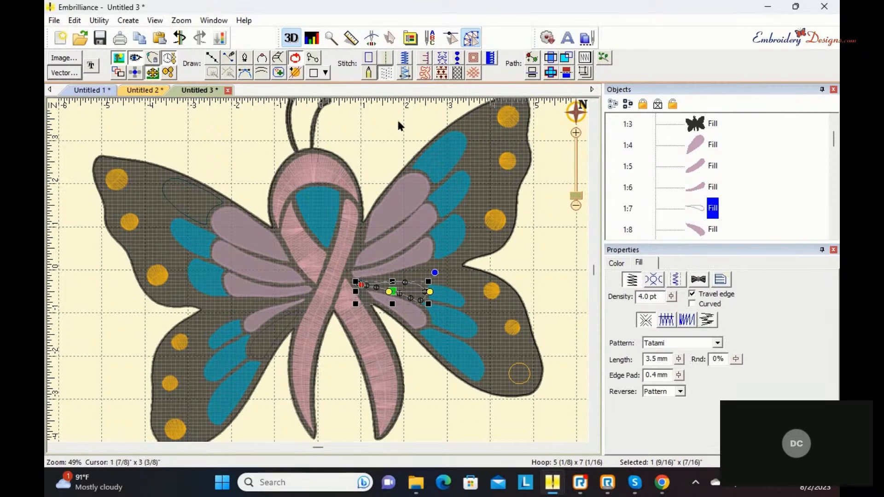
left_click(170, 59)
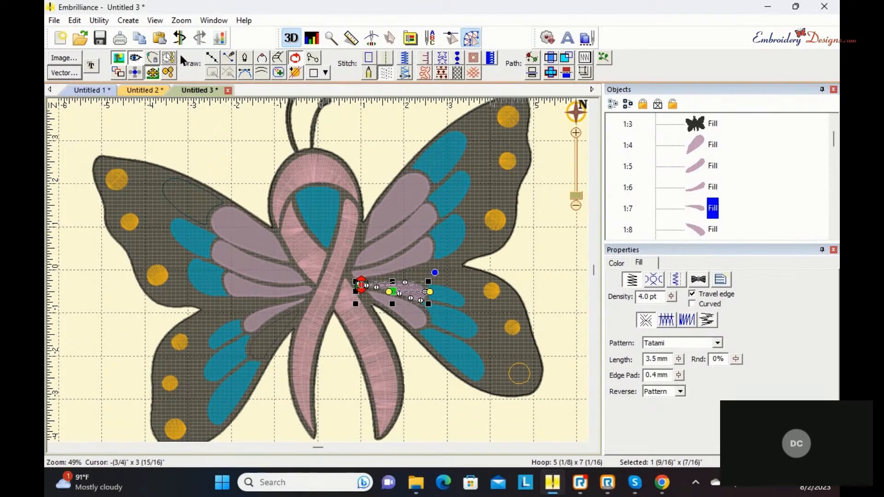
left_click(362, 137)
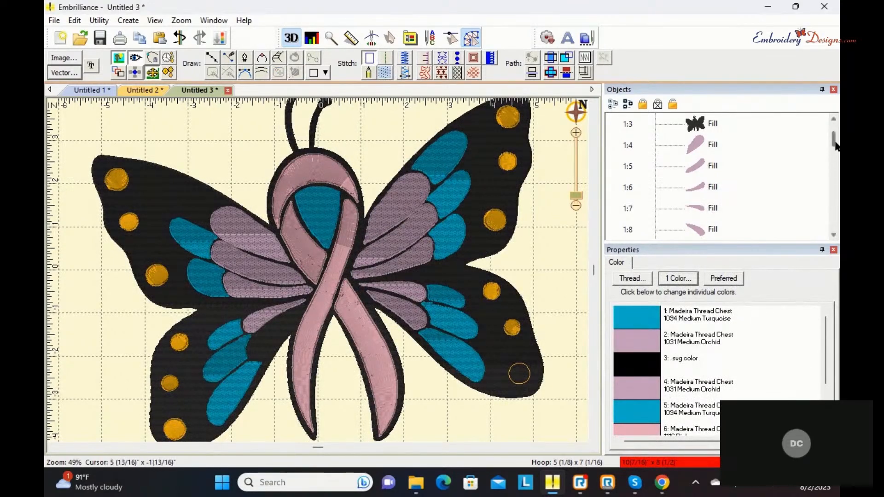
Convert the Medium Orchid line cell on the lower-left wing beside the ribbon to a fill
mouse_move(836, 144)
left_mouse_down()
mouse_move(829, 233)
mouse_move(834, 138)
left_mouse_up()
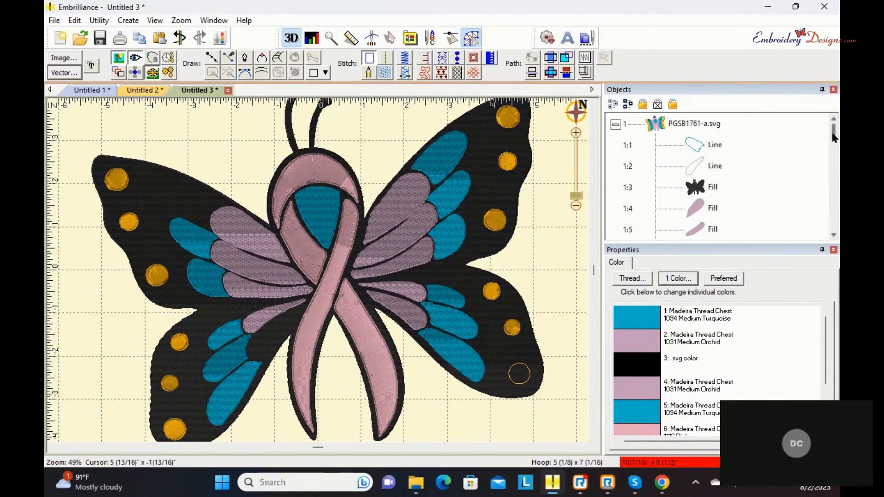
left_click(702, 164)
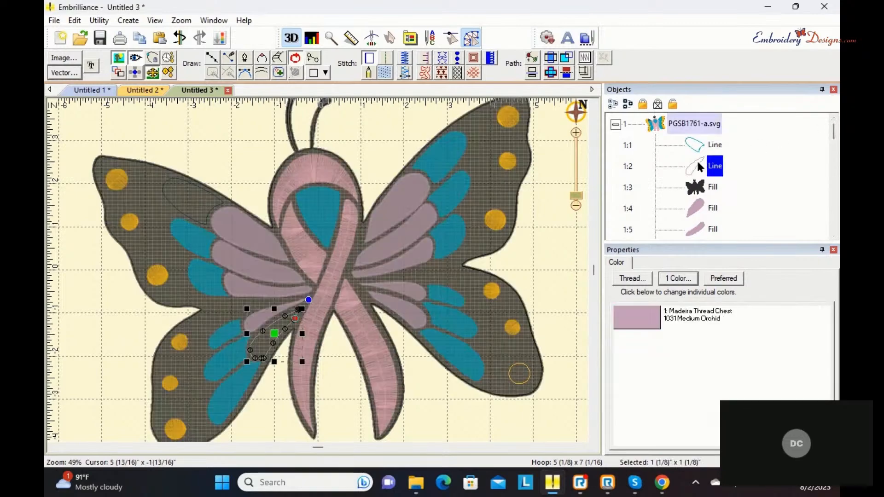
left_click(384, 74)
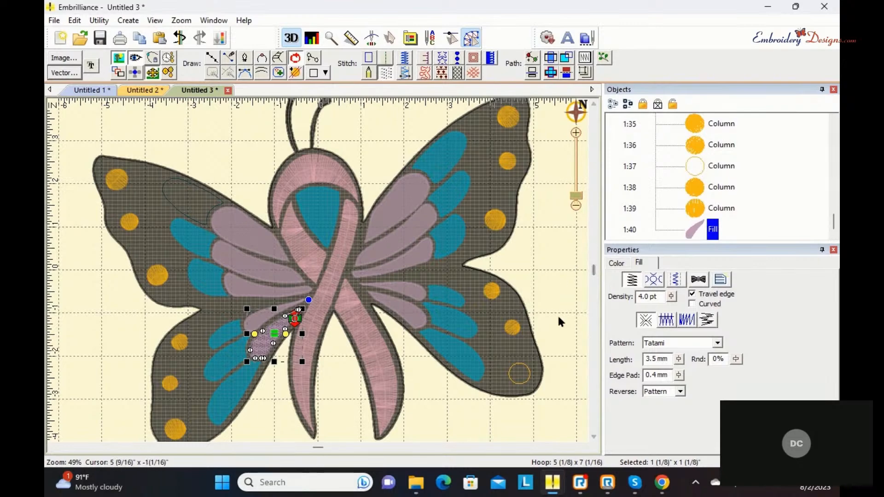
Change the unstitched yellow spot at the lower-right wing tip from a satin column to a fill and deselect it
left_click(522, 382)
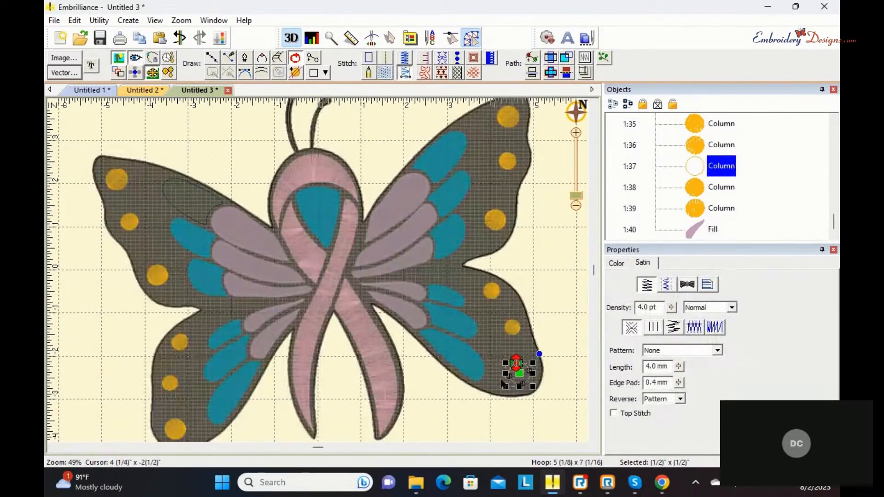
left_click(385, 74)
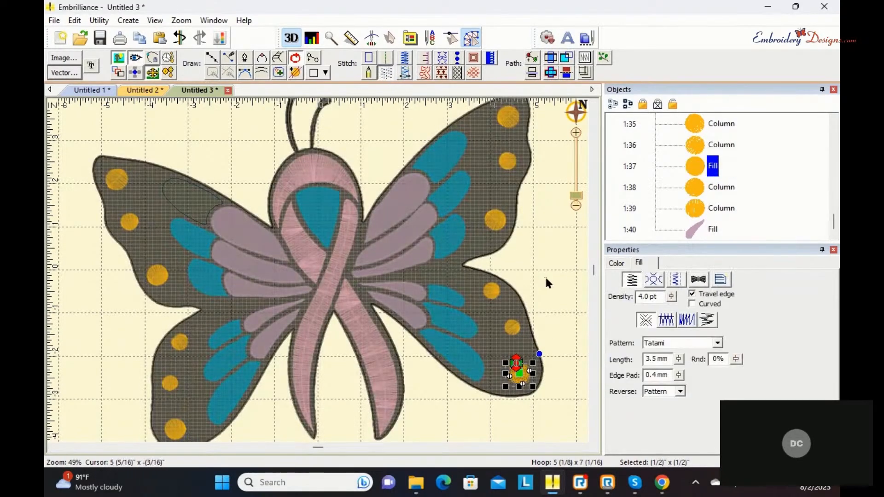
left_click(546, 279)
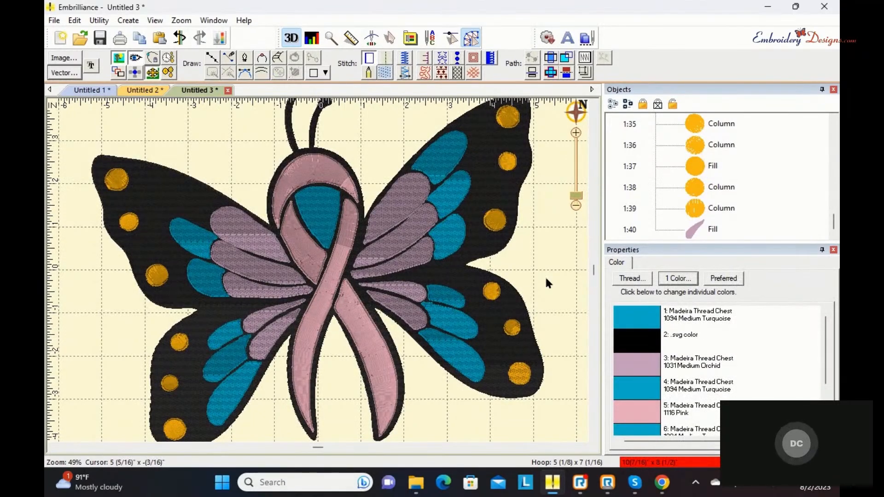
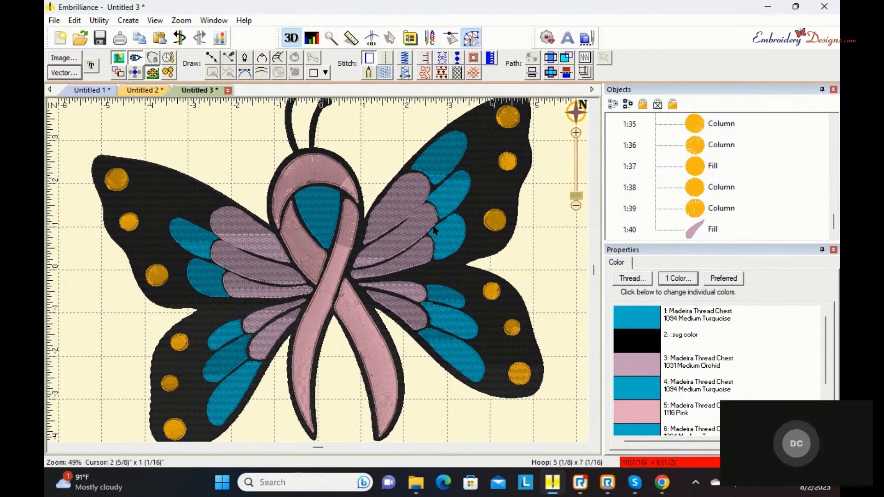
Rotate the stitch angle of the Medium Orchid fills on the upper-right wing so the stitches run across the cells
left_click(407, 195)
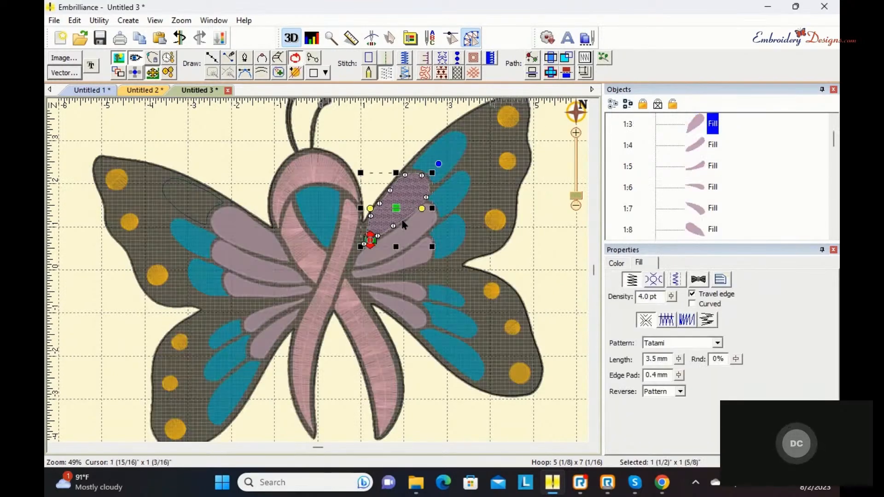
left_click_drag(424, 214, 402, 226)
left_click(417, 248)
left_click_drag(429, 241, 408, 274)
left_click(421, 270)
Rotate the stitch angle of the two Medium Orchid fills on the lower-right wing to run across the cells
left_click(408, 291)
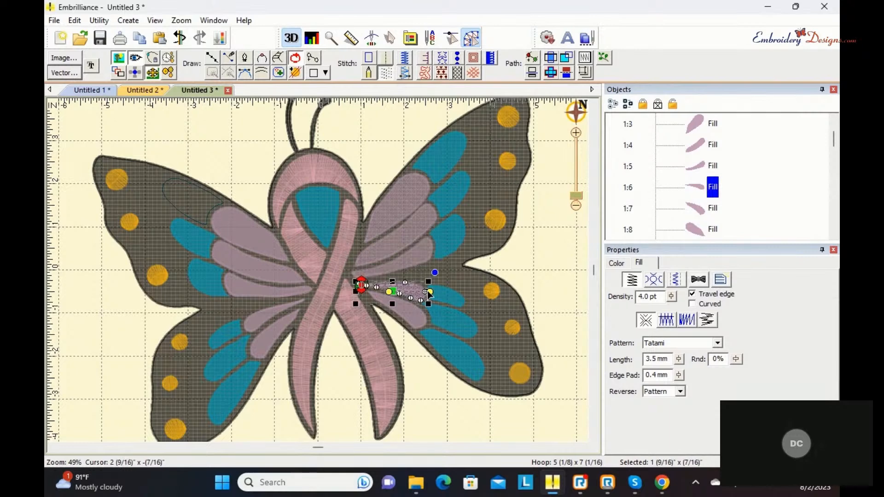
left_click_drag(432, 295, 404, 278)
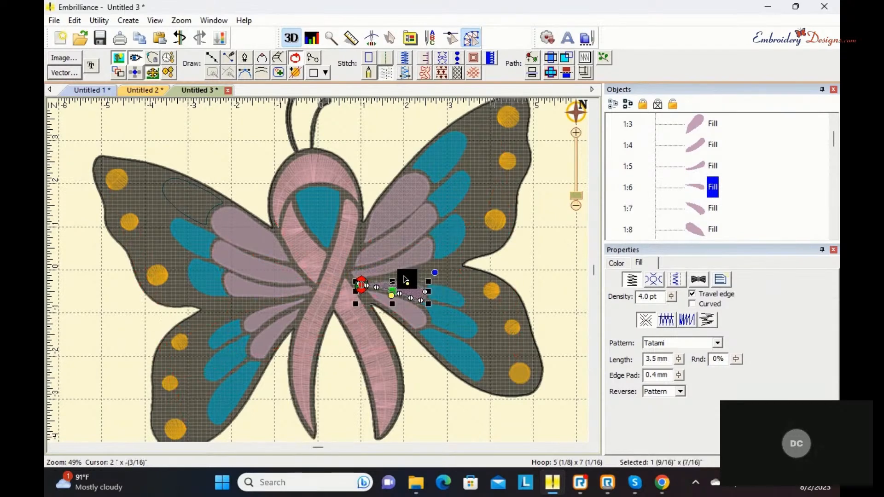
left_click(407, 308)
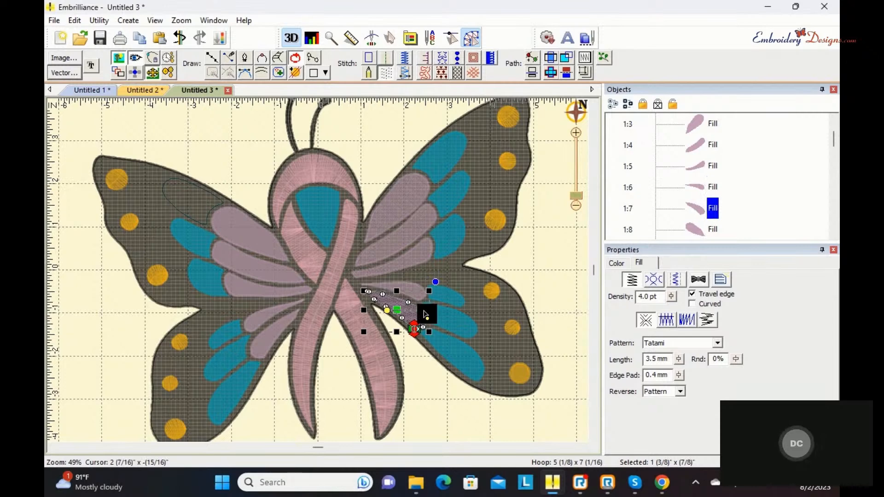
left_click_drag(427, 315, 405, 295)
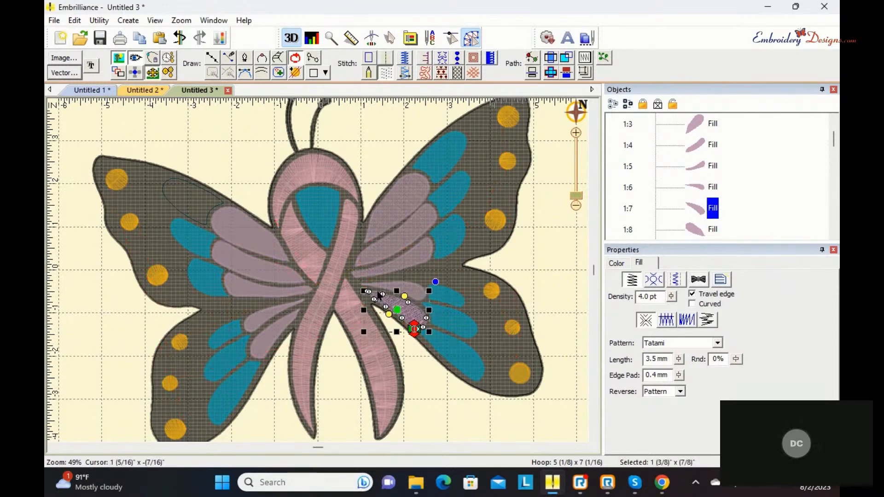
Rotate the stitch angle of the two Medium Orchid fills on the lower-left wing to run across the cells
left_click(271, 339)
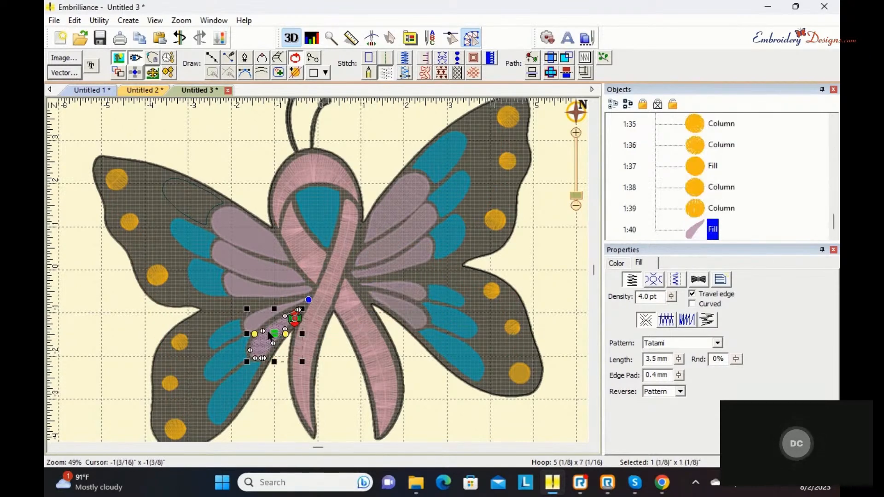
left_click_drag(255, 333, 271, 317)
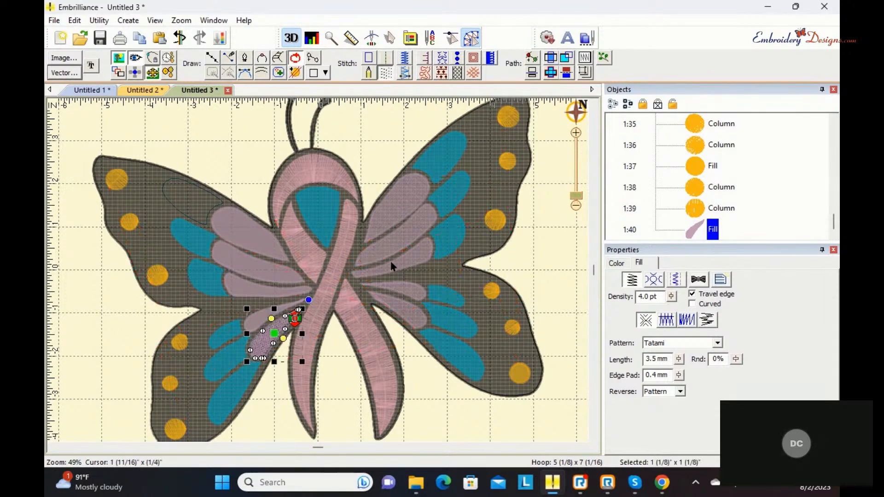
left_click(261, 321)
left_click_drag(247, 319, 272, 308)
Rotate the stitch angle of the three Medium Orchid fills on the upper-left wing to run across the cells
left_click(272, 299)
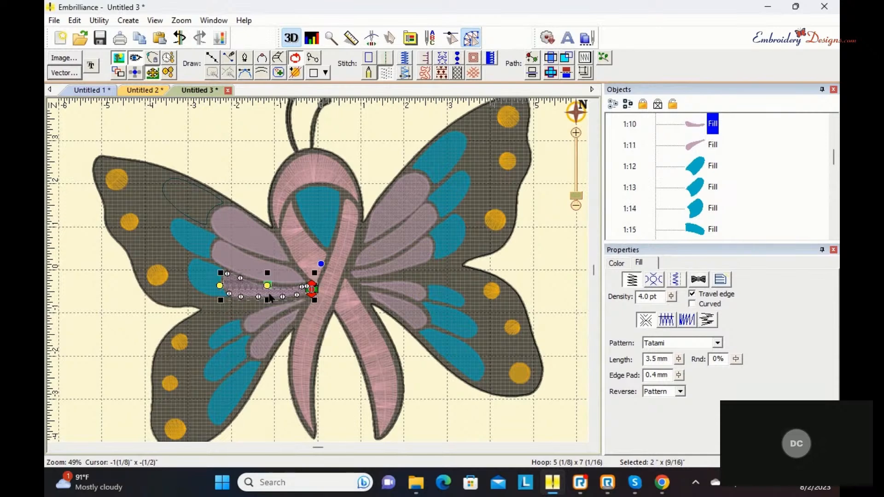
left_click_drag(222, 289, 262, 301)
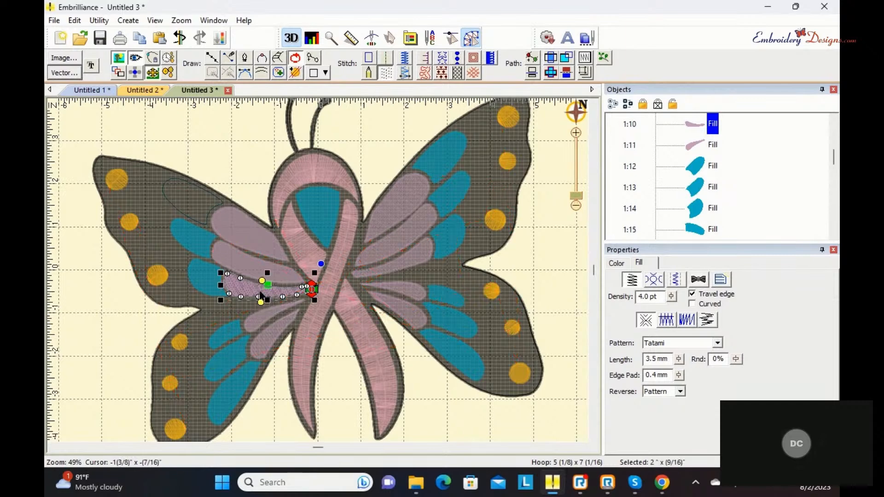
left_click(271, 266)
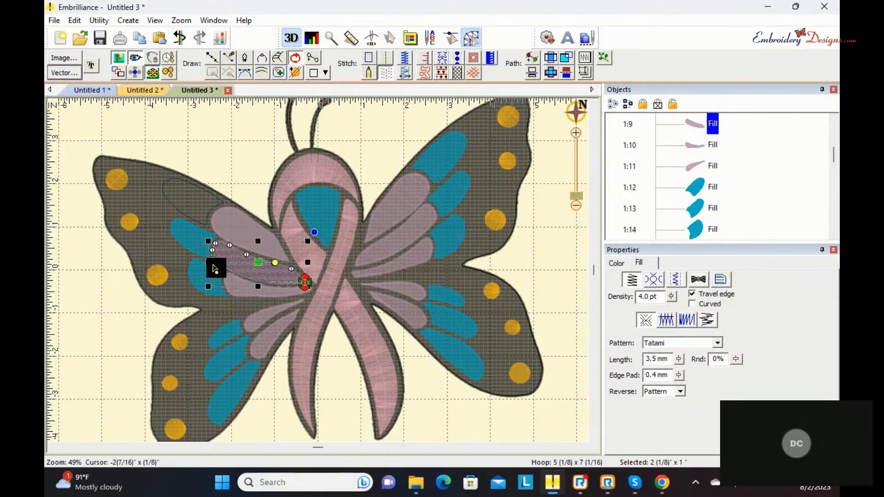
left_click_drag(214, 269, 271, 276)
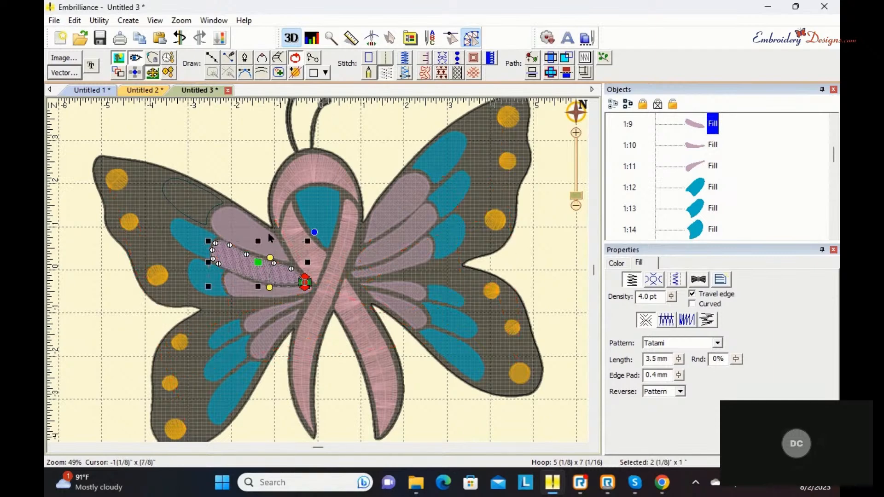
left_click(261, 237)
left_click_drag(217, 234, 261, 221)
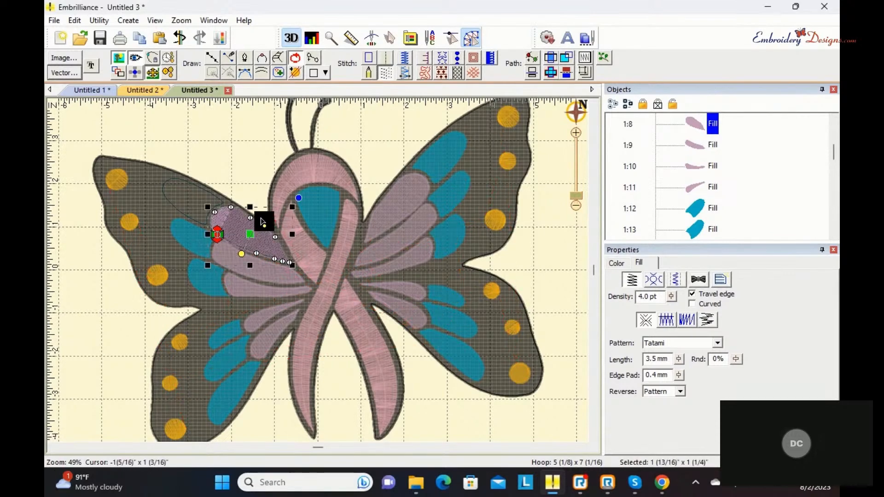
Convert the unstitched Medium Turquoise line cell on the upper-left wing to a fill
left_click(192, 216)
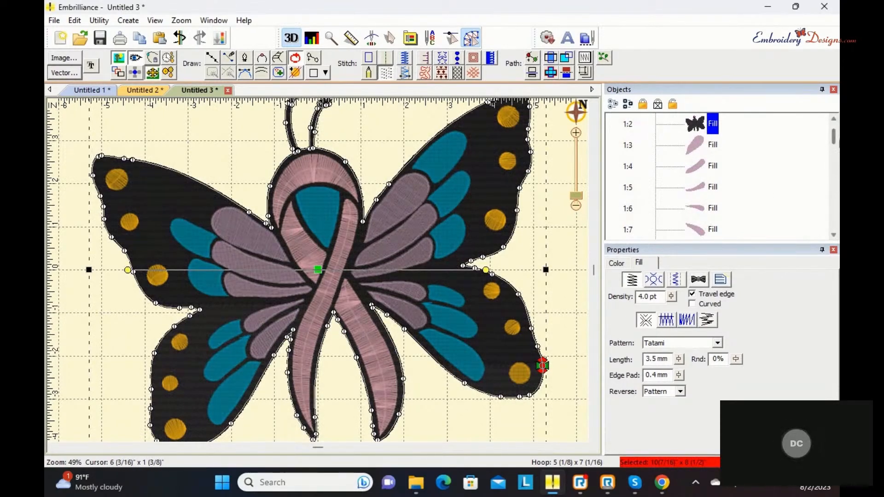
left_click_drag(833, 136, 835, 127)
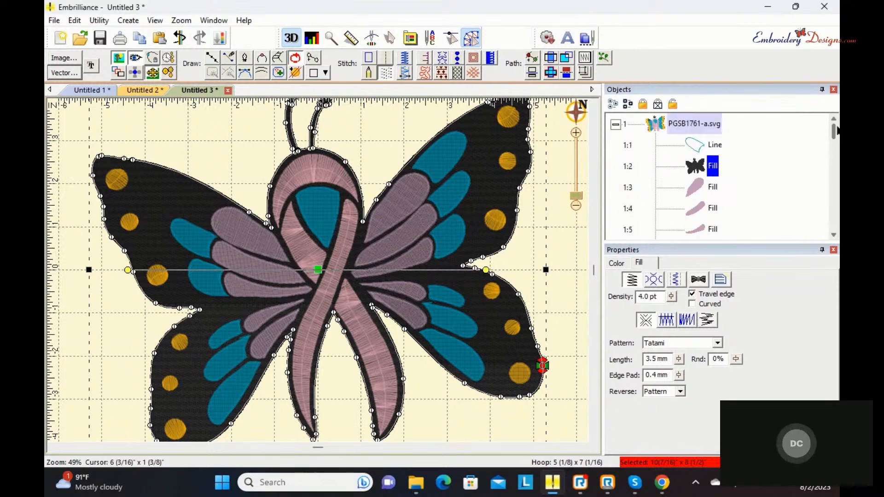
left_click(714, 145)
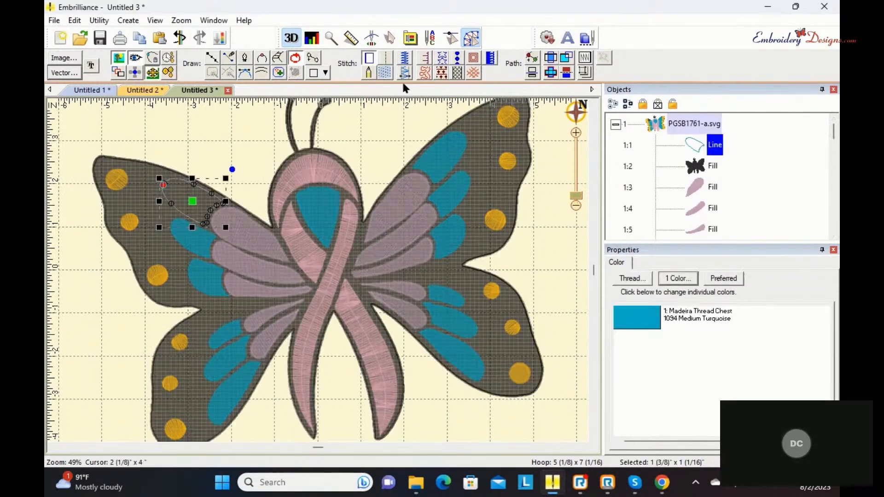
left_click(386, 73)
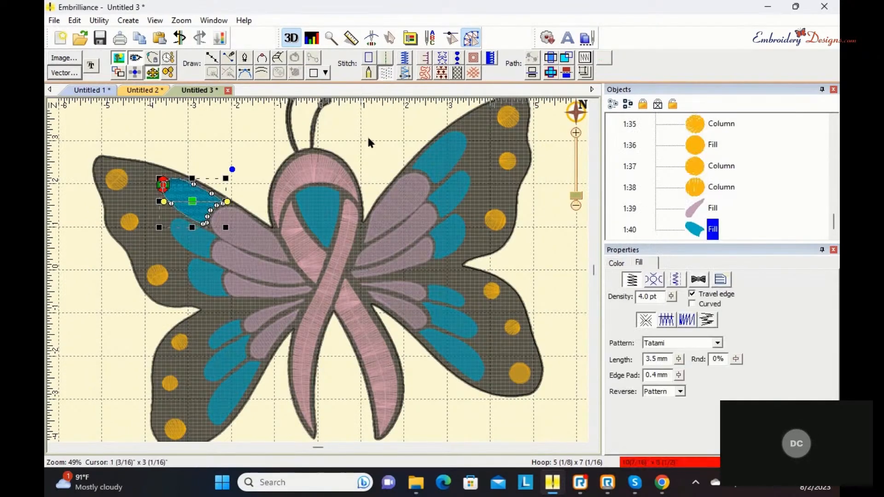
left_click(367, 137)
Rotate the stitch angle of the new turquoise fill on the upper-left wing to run across the cell and deselect it
left_click(193, 190)
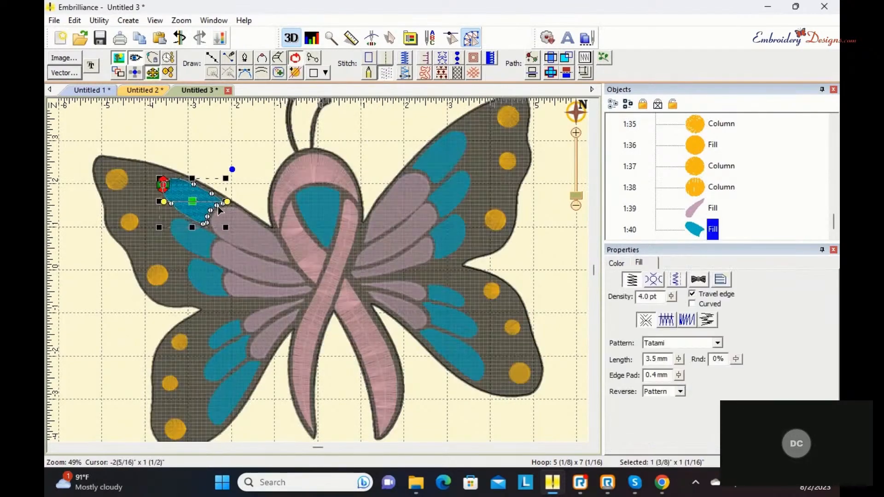
left_click_drag(226, 199, 217, 185)
left_click_drag(170, 204, 176, 215)
left_click(254, 147)
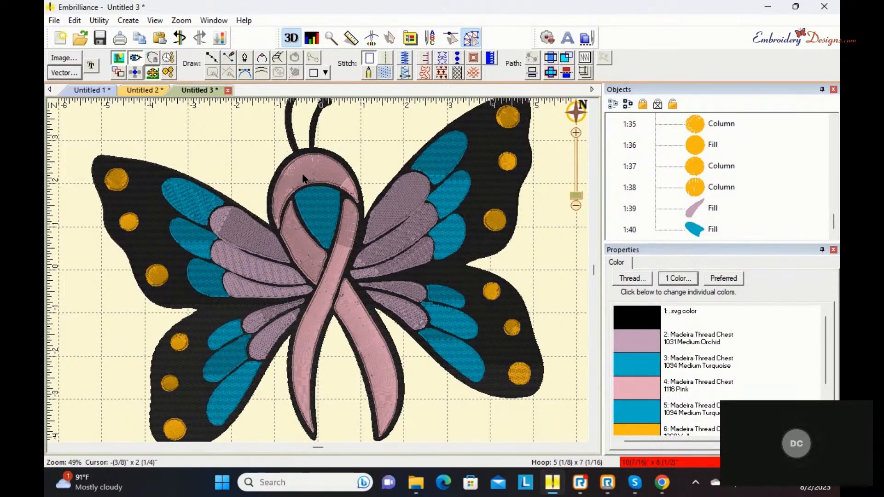
Add three stitch inclination lines across the pink ribbon's top loop, spaced around its curve, and regenerate its satin stitches
left_click(311, 179)
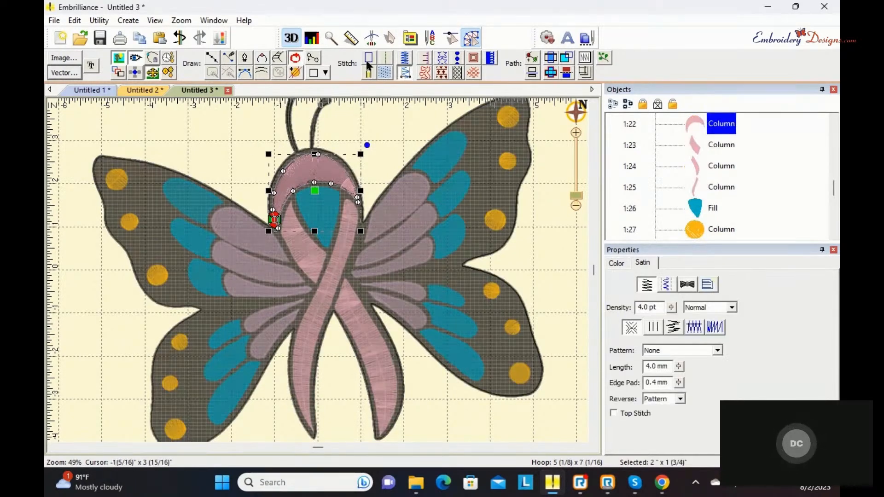
left_click(312, 57)
left_click_drag(275, 177, 290, 202)
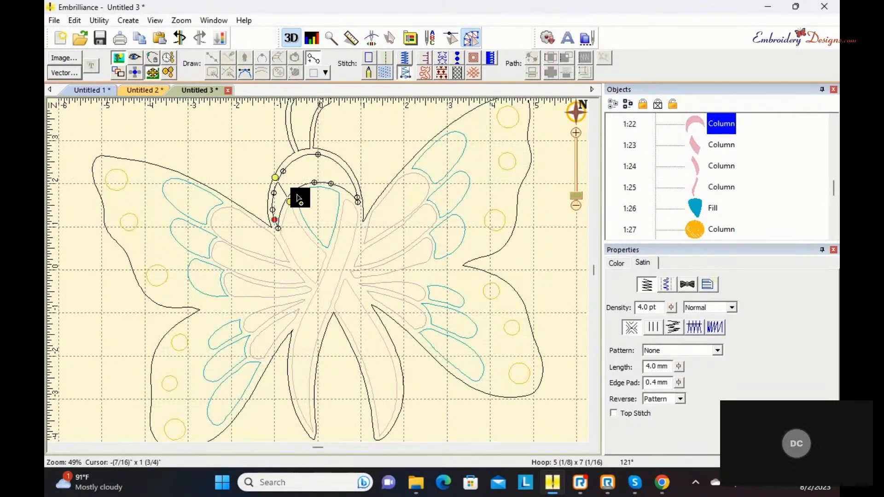
mouse_move(309, 154)
left_mouse_down()
mouse_move(311, 189)
mouse_move(348, 174)
mouse_move(340, 192)
left_mouse_up()
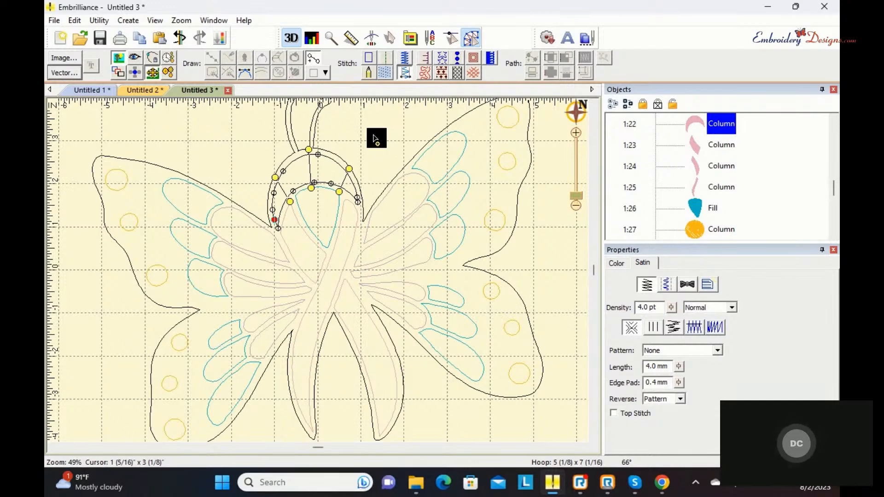
key("Return")
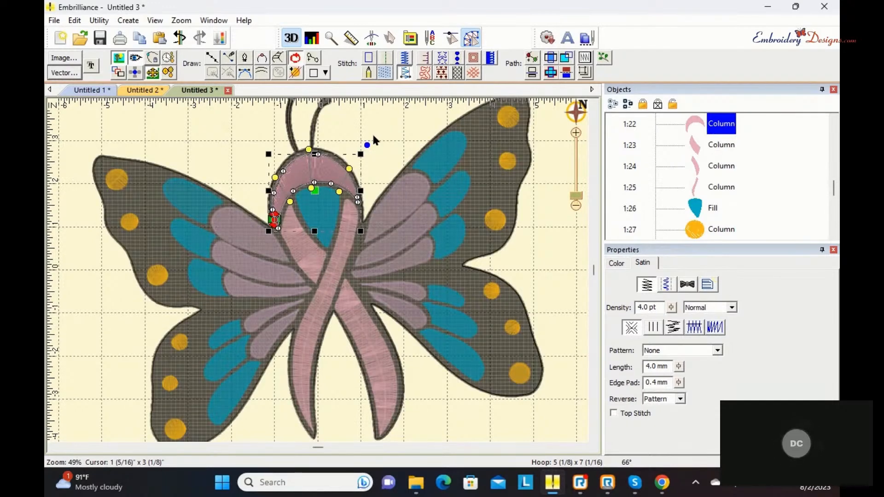
left_click(373, 138)
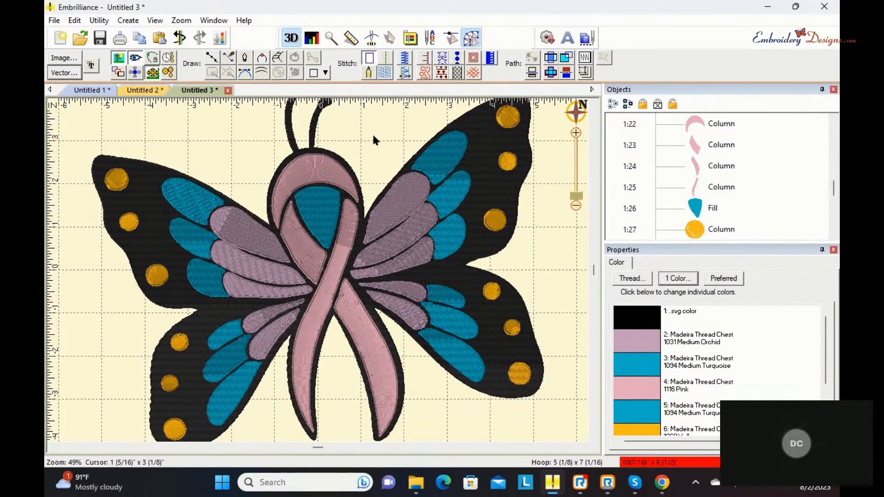
Create an outline around the whole butterfly and inflate it by 10.0 mm with softened corners and holes removed
left_click_drag(579, 194, 577, 199)
left_click(594, 106)
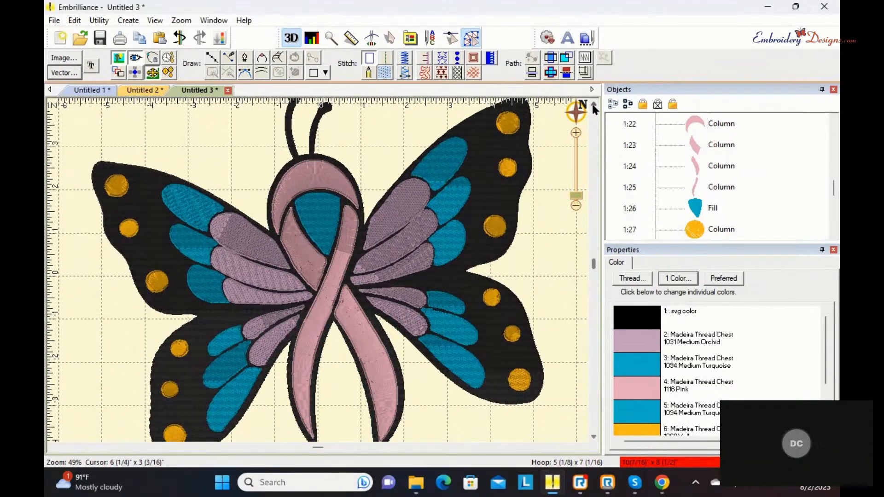
left_click(593, 106)
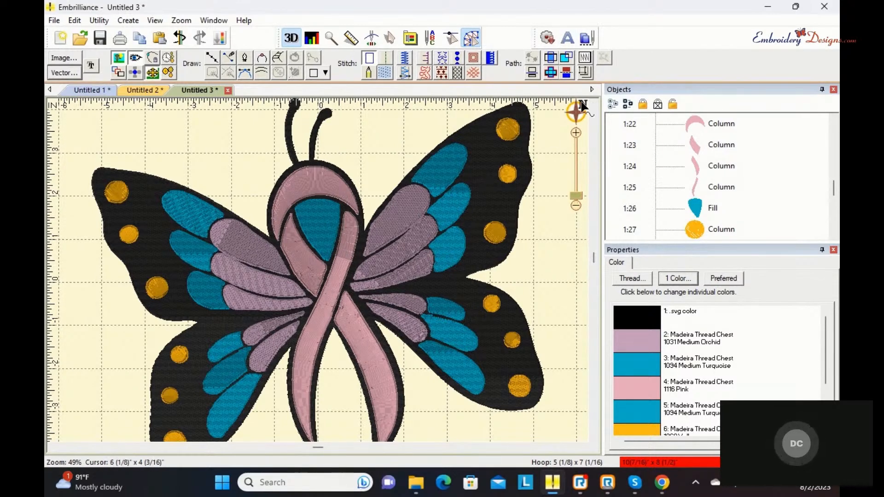
left_click(583, 62)
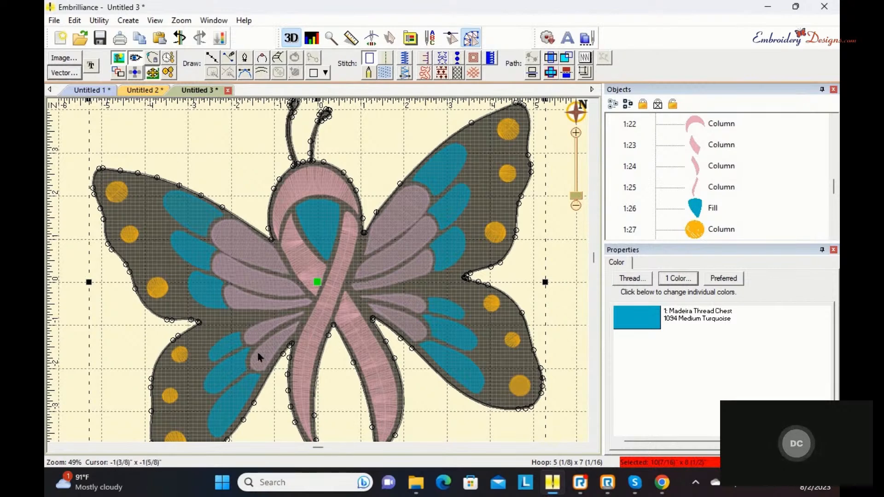
left_click(586, 72)
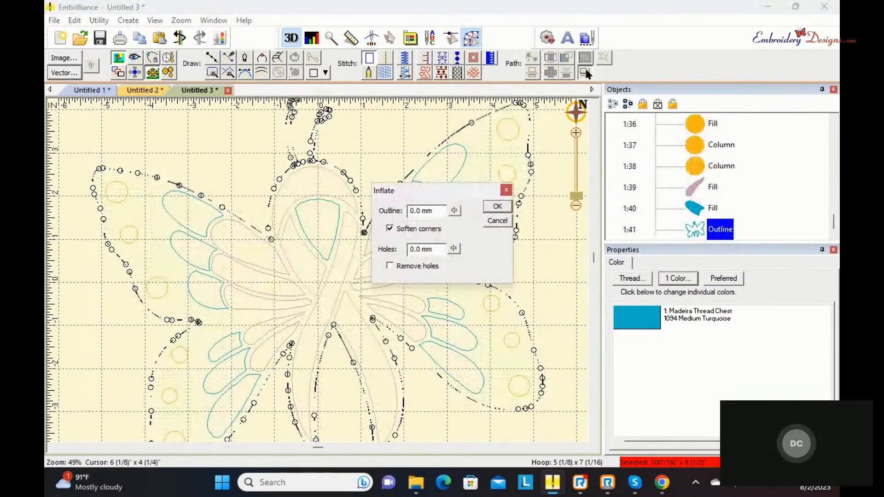
left_click_drag(455, 210, 462, 186)
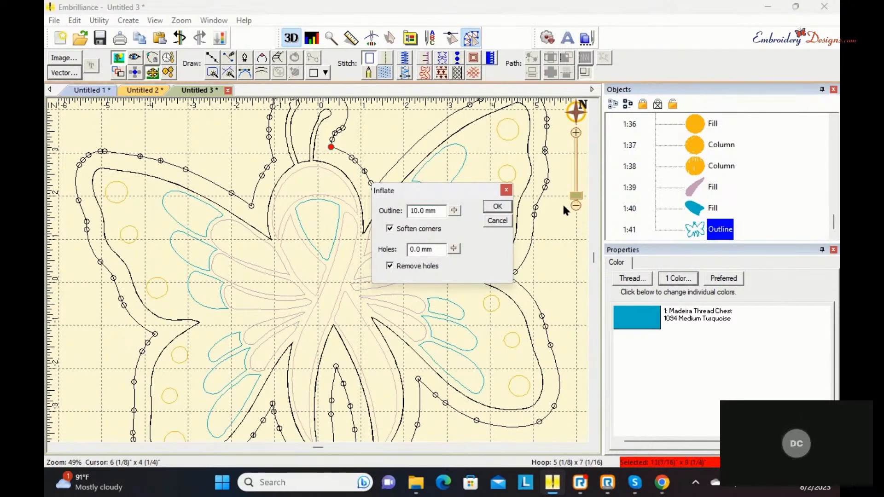
left_click(499, 206)
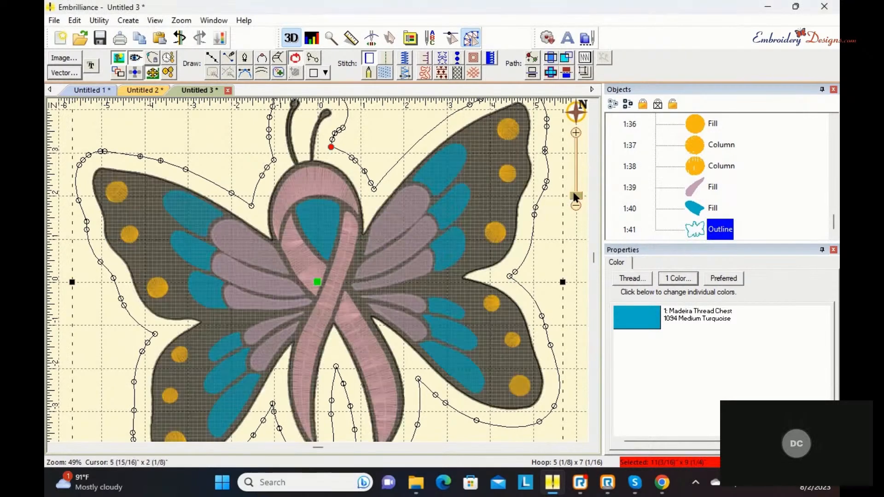
Convert the inflated outline around the butterfly to an applique edge, generate its stitches and deselect it
left_click_drag(574, 196, 578, 208)
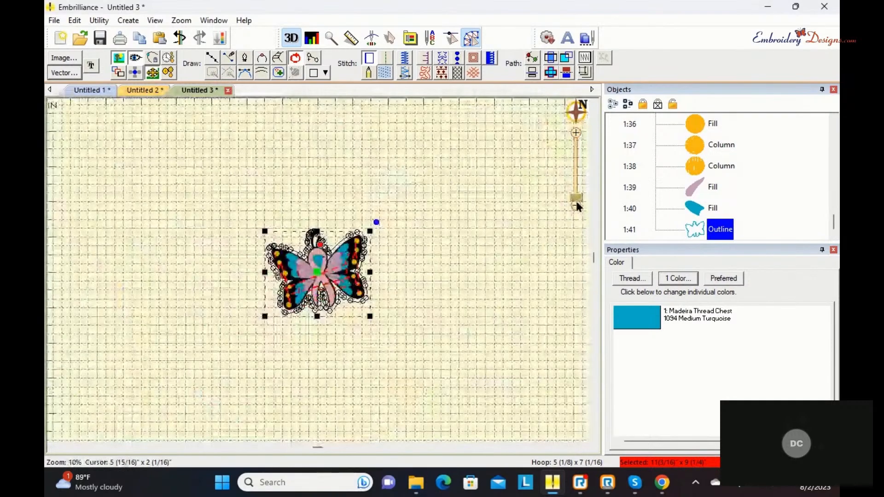
left_click_drag(577, 202, 578, 200)
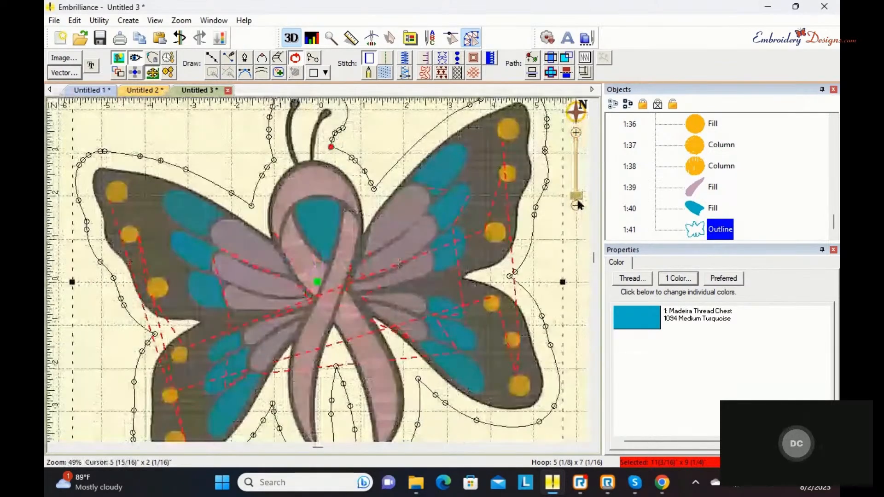
left_click(578, 205)
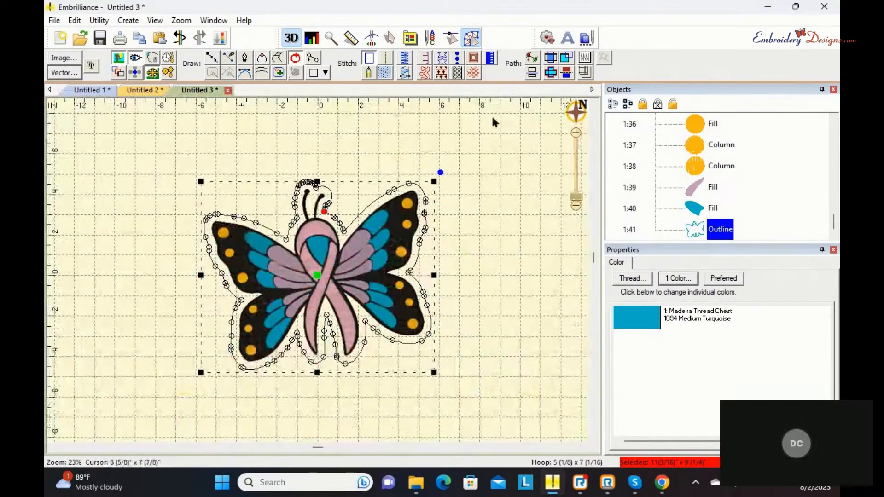
left_click(492, 59)
left_click(462, 180)
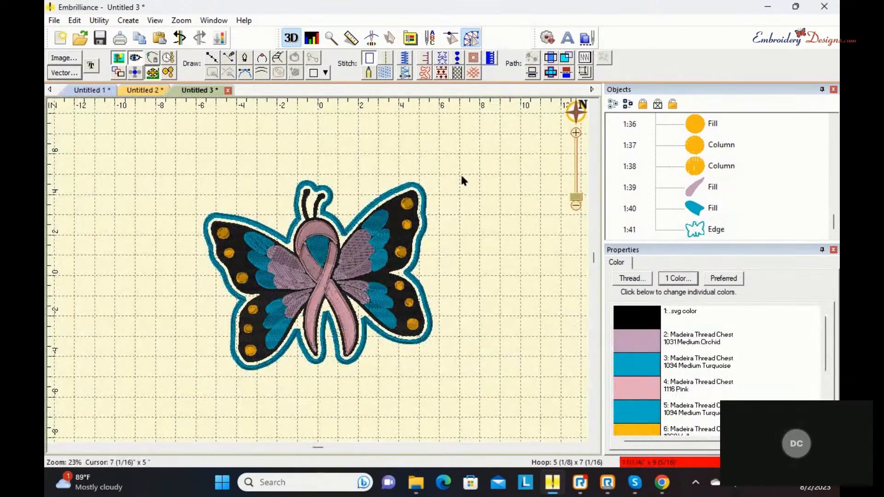
Move the applique edge to the first position in the stitching order
left_click(696, 230)
right_click(695, 228)
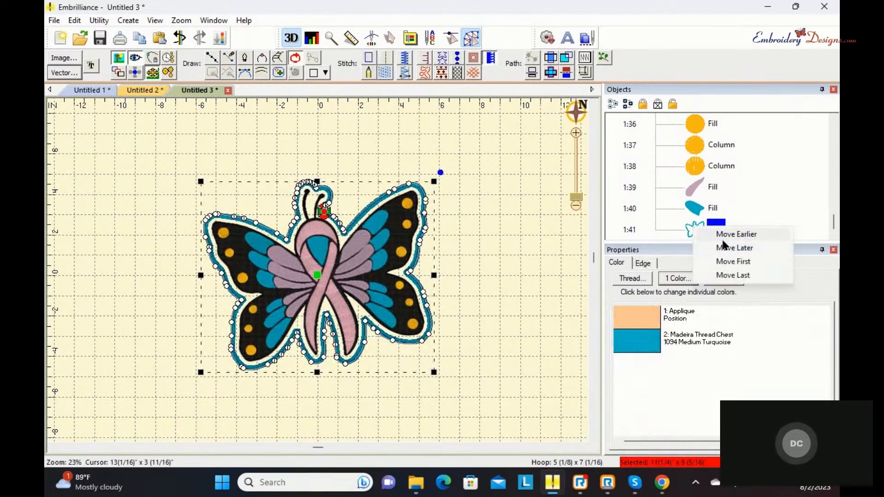
left_click(725, 263)
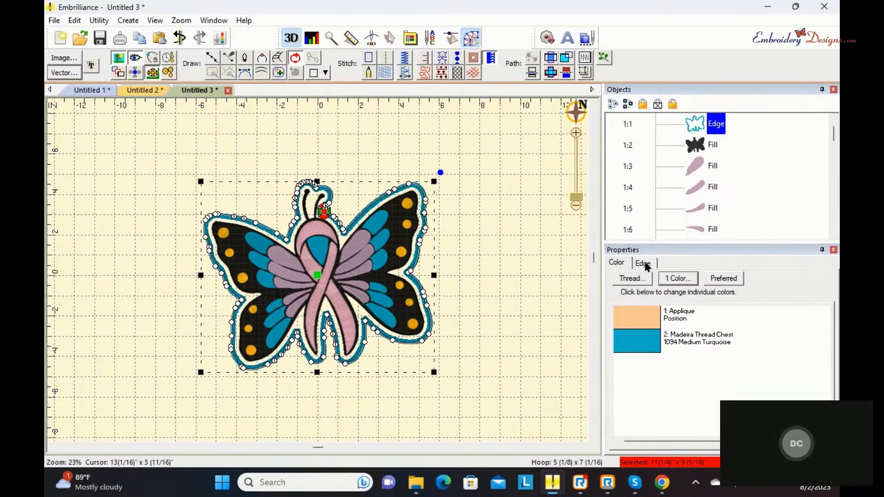
Turn on the fabric preview for the butterfly's applique edge and deselect the edge
left_click(644, 264)
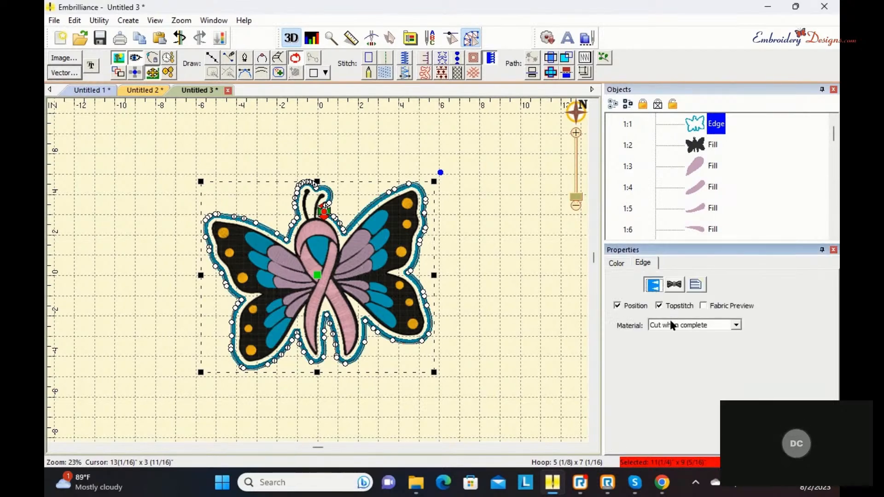
left_click(702, 305)
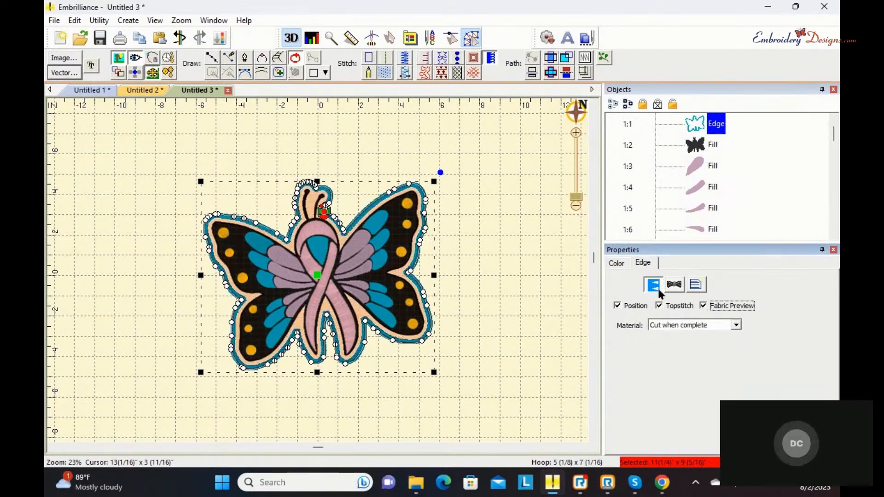
left_click(493, 249)
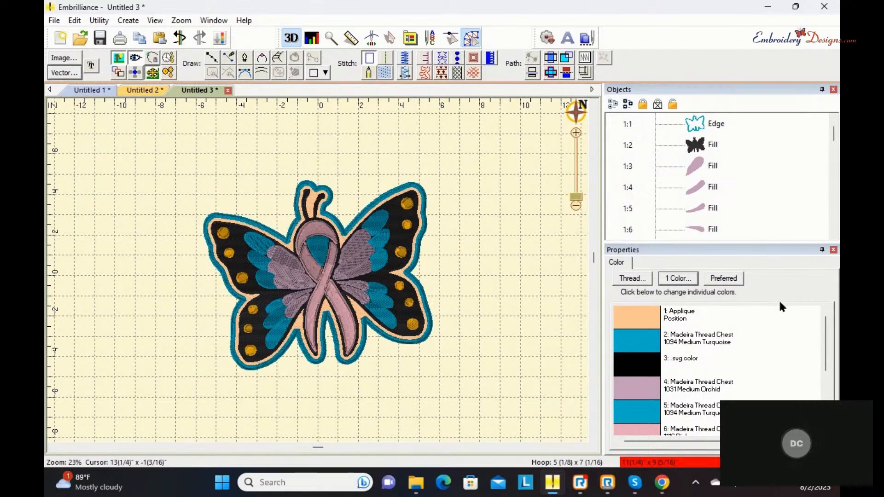
Set the black butterfly fill's underlay to Diagonal 1 and Diagonal 2 only, without Contour or Perpendicular, and regenerate its stitches
left_click(698, 147)
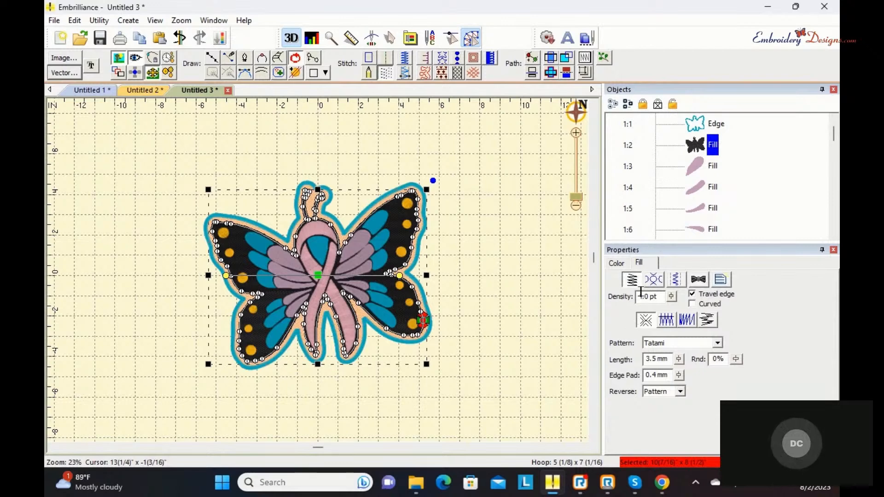
left_click(674, 279)
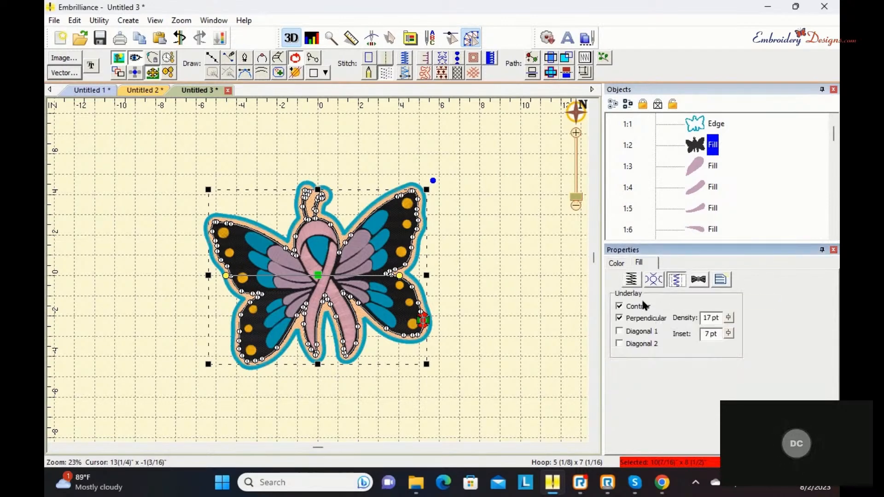
left_click(620, 318)
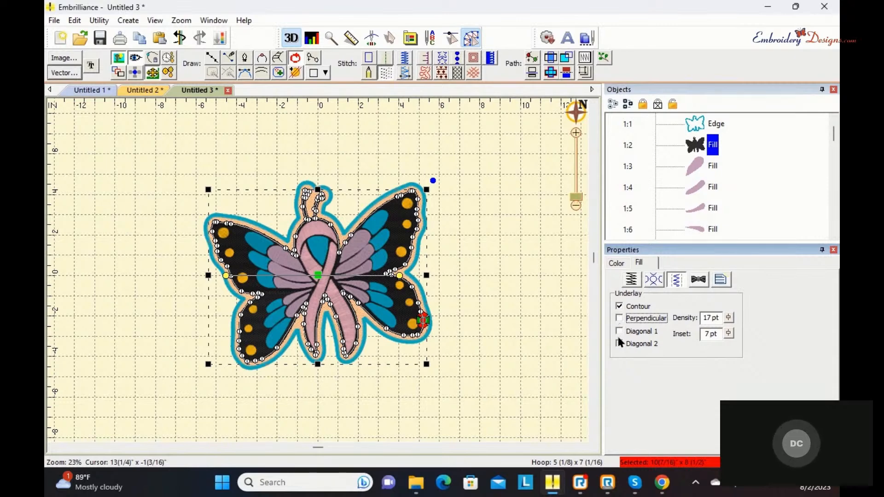
left_click(618, 330)
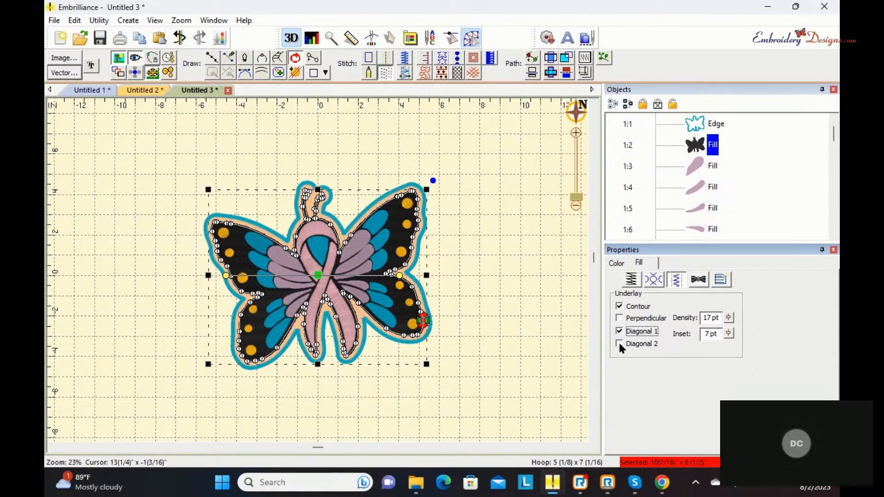
left_click(618, 343)
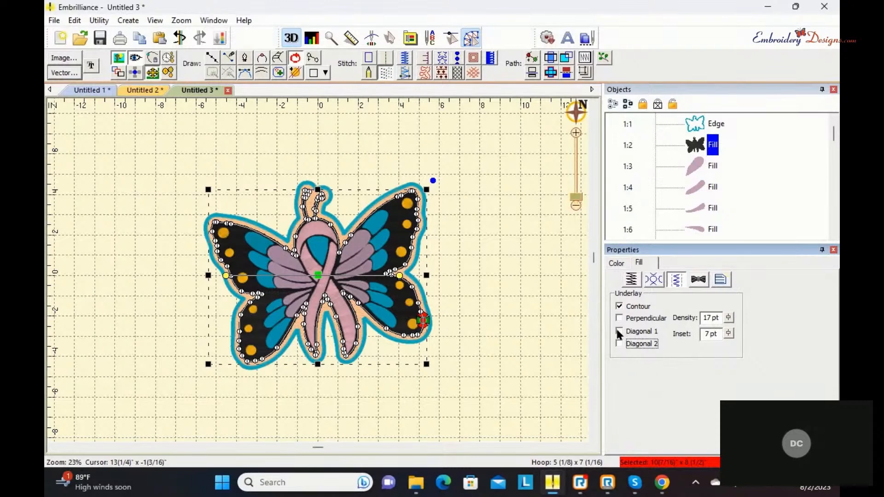
left_click(620, 333)
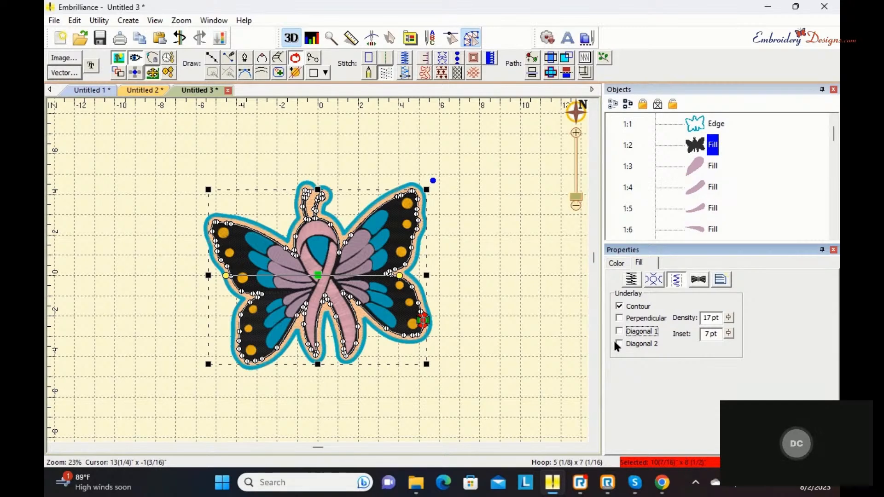
left_click(619, 343)
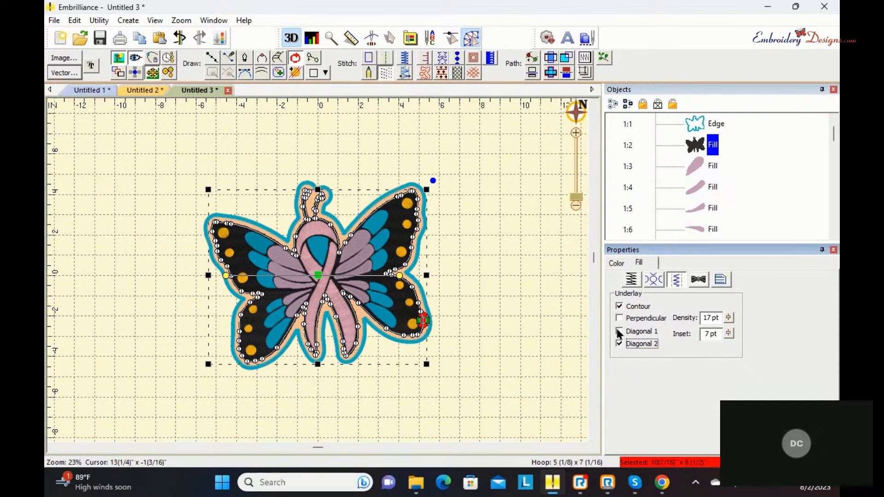
left_click(619, 306)
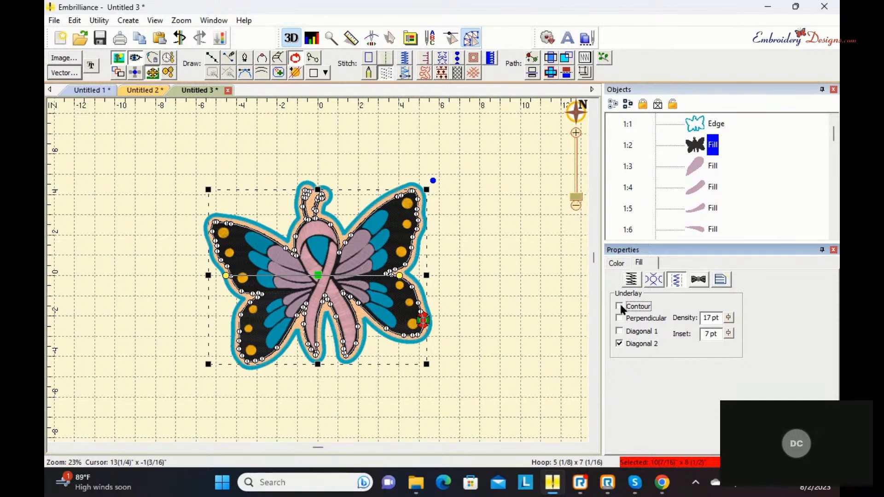
left_click(619, 331)
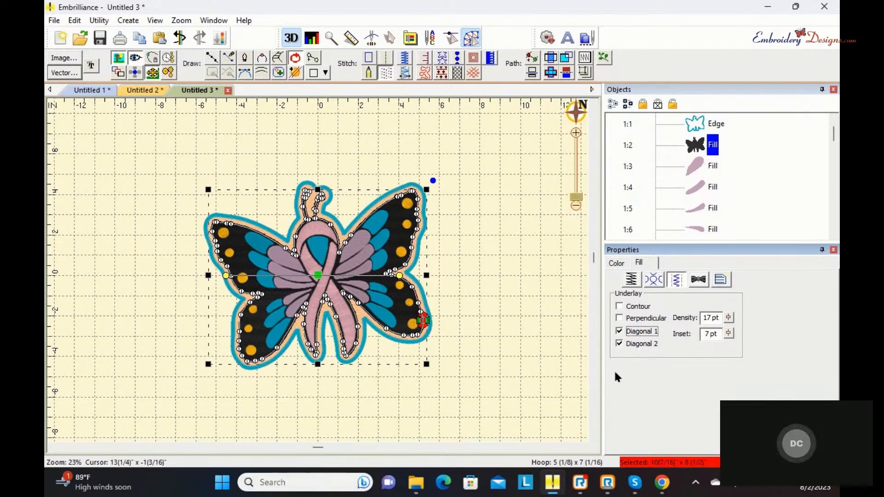
key("space")
Turn off the Contour and Perpendicular underlays for the uppermost teal fill on the butterfly's right wing
left_click(378, 214)
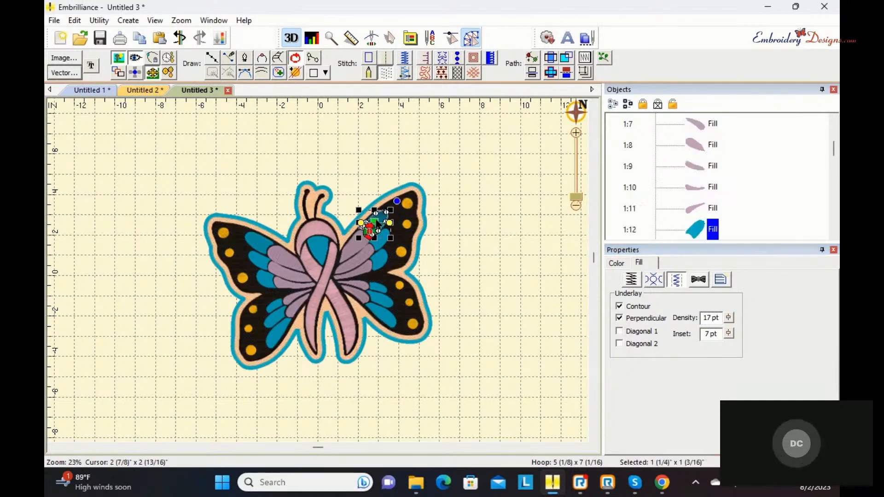
left_click(619, 306)
left_click(619, 318)
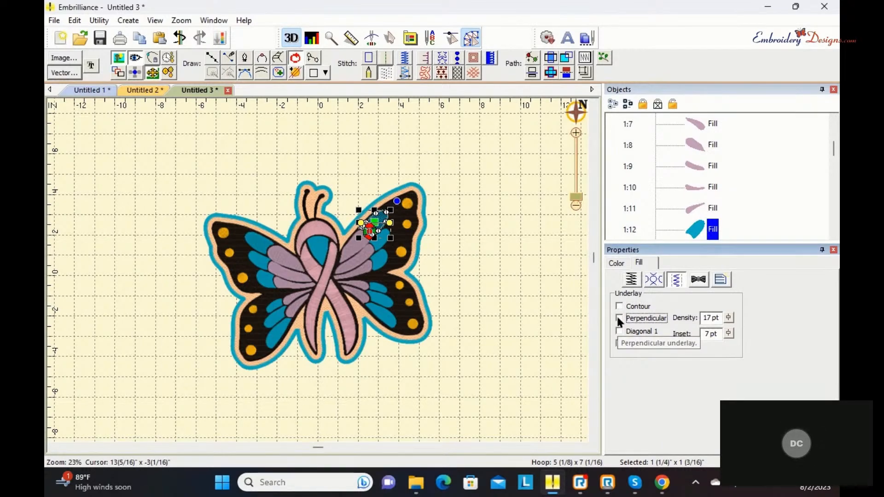
Rotate the right wing's uppermost teal fill to a stitch angle of about 132°, convert it to a satin column and deselect it
left_click(386, 229)
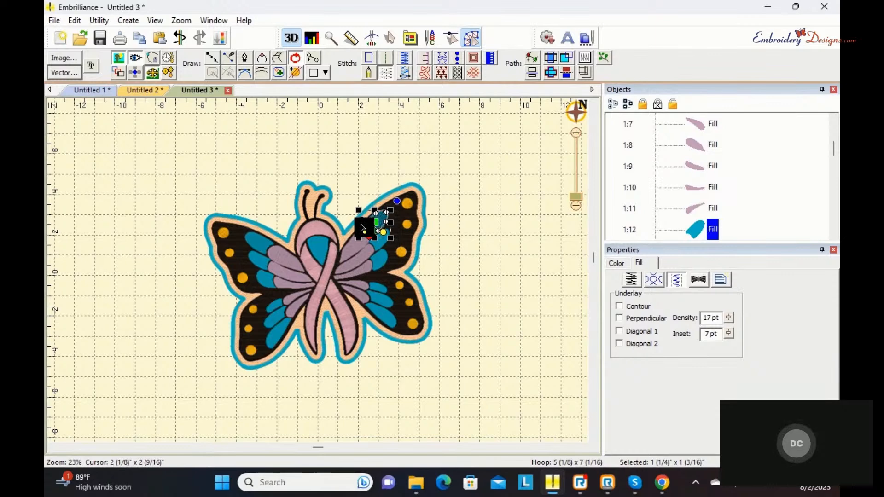
left_click_drag(363, 223, 369, 217)
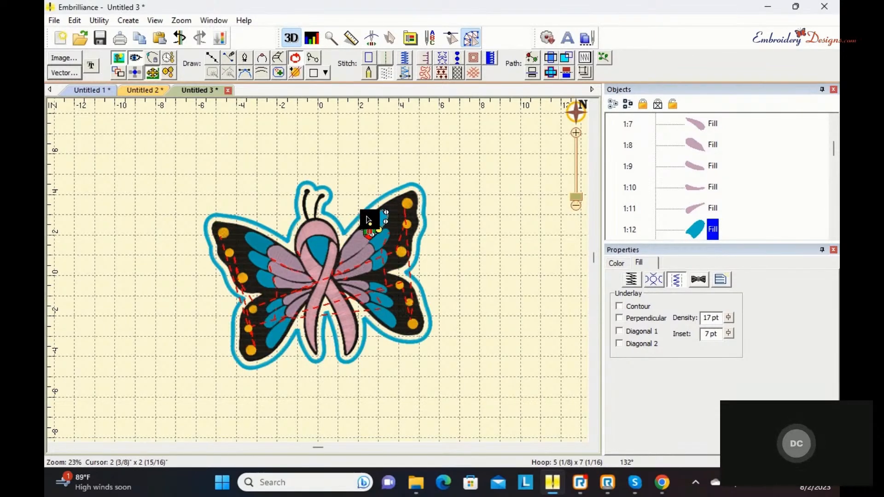
left_click(405, 72)
left_click(449, 215)
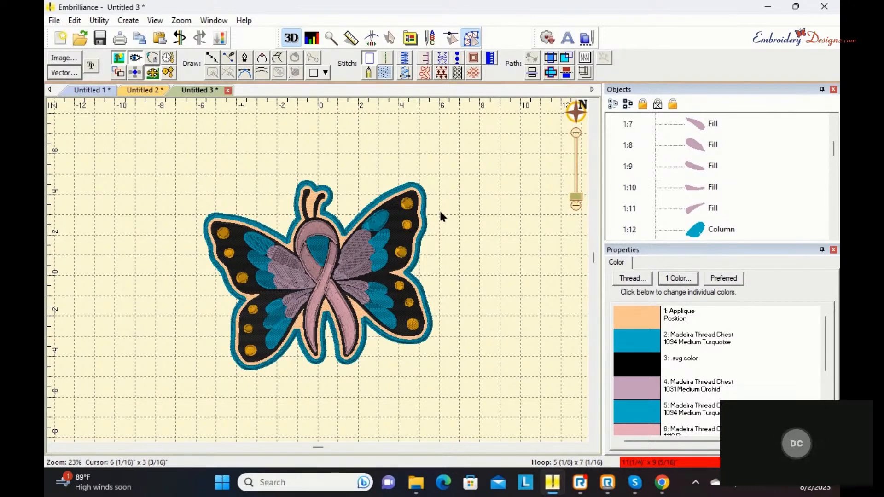
Rotate the stitch angle of the uppermost teal fill on the left wing to about 62° and regenerate its stitches
left_click(257, 241)
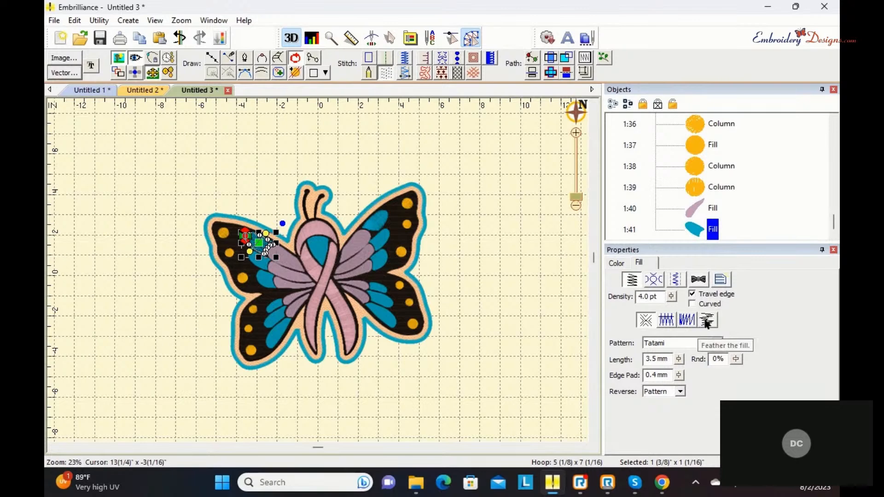
left_click(498, 323)
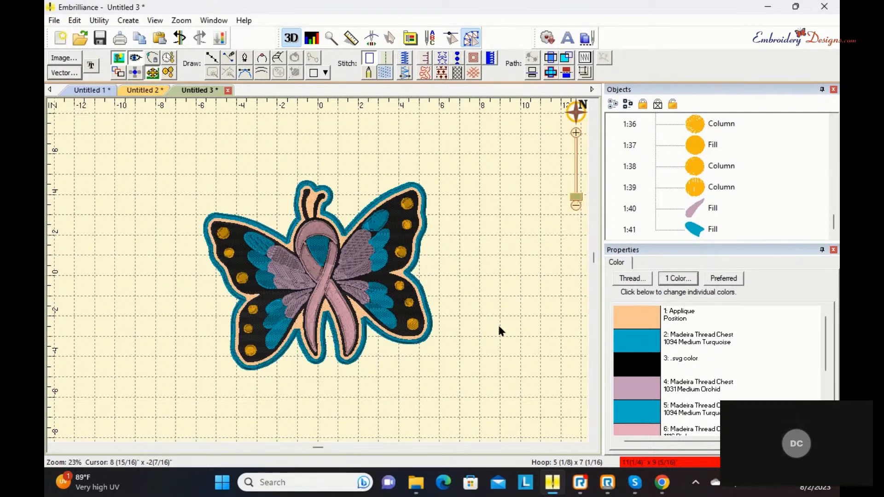
left_click(258, 245)
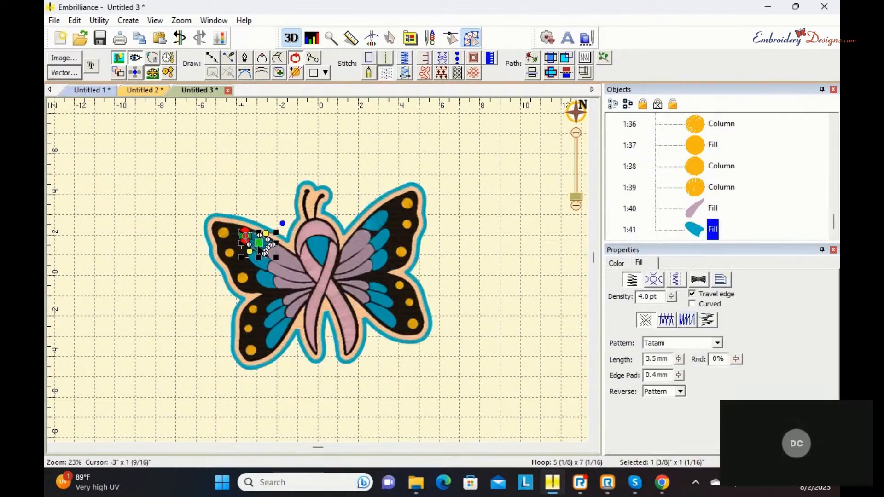
left_click_drag(250, 251, 254, 253)
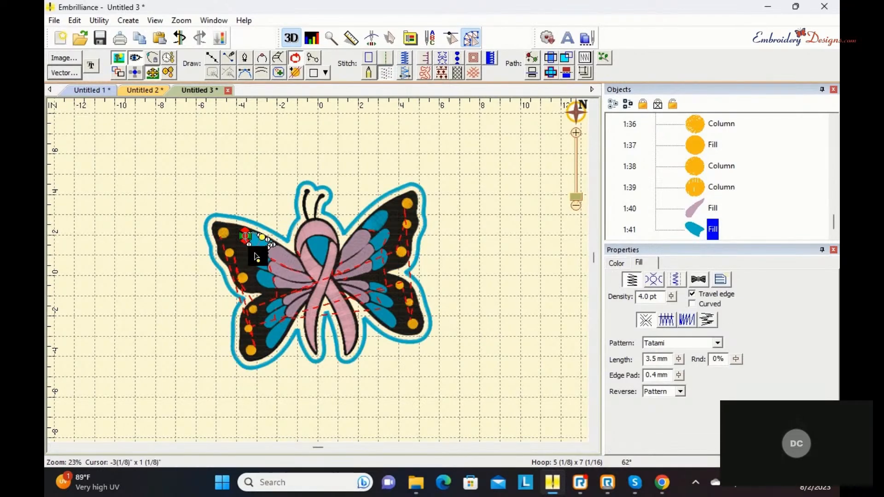
right_click(270, 190)
left_click(265, 182)
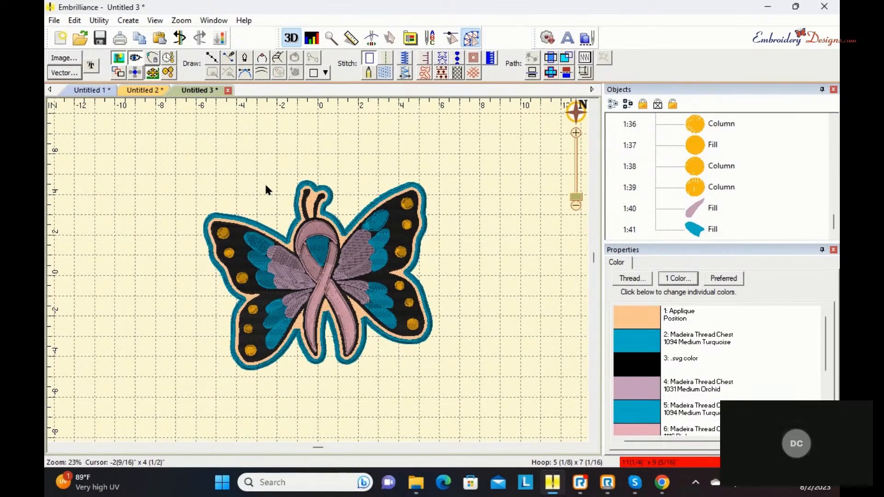
Convert the right wing's uppermost teal satin column back to a fill, change its stitch angle and regenerate its stitches
left_click(373, 227)
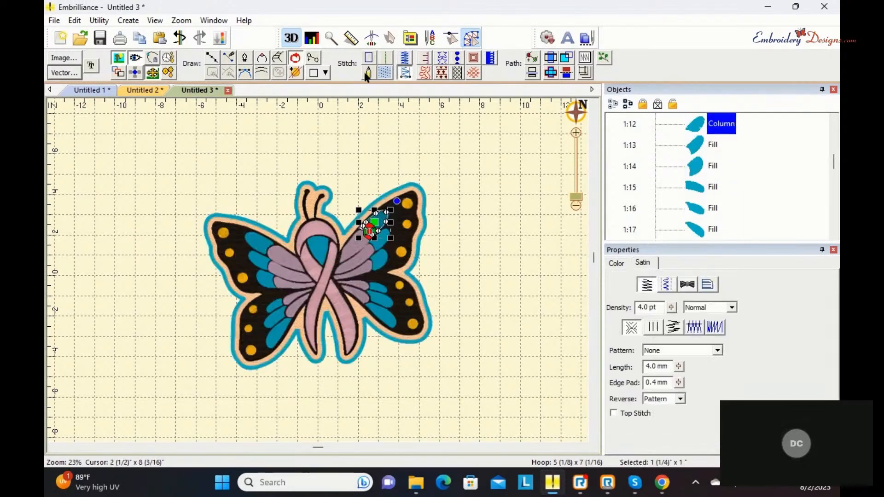
left_click(385, 72)
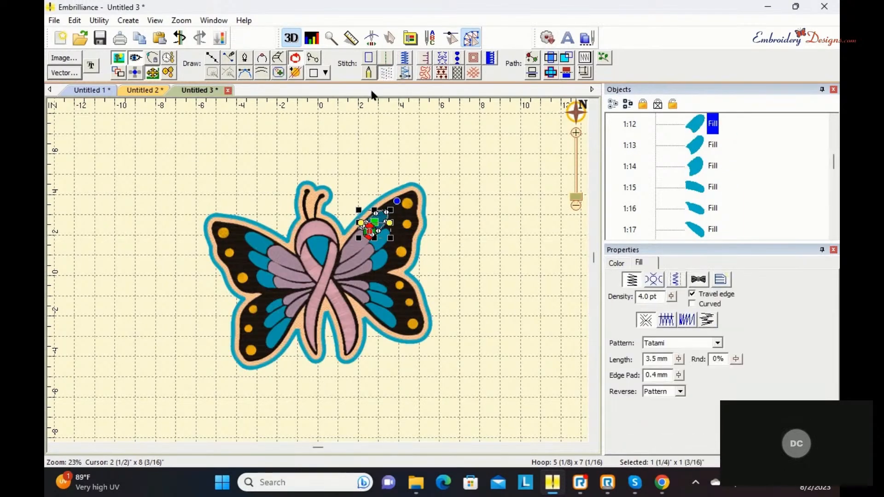
left_click_drag(390, 223, 362, 215)
left_click(470, 211)
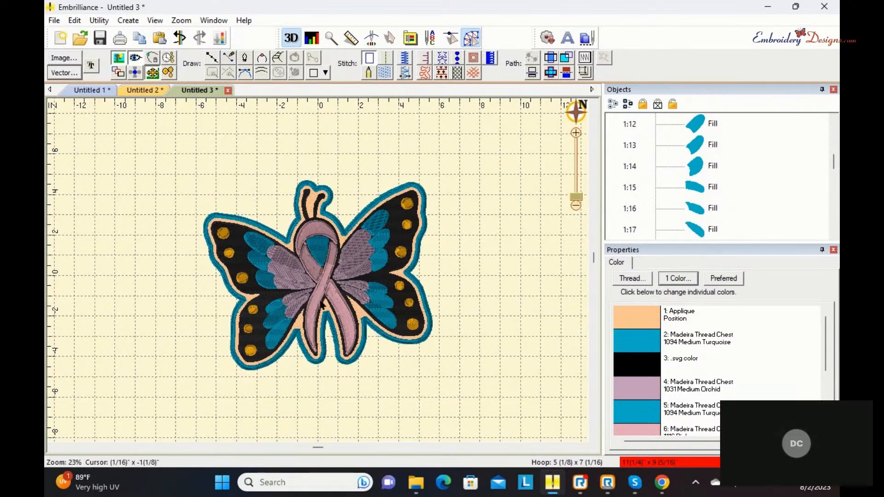
Create TrueType art reading "Cure" in the Arial Baltic font
left_click(91, 68)
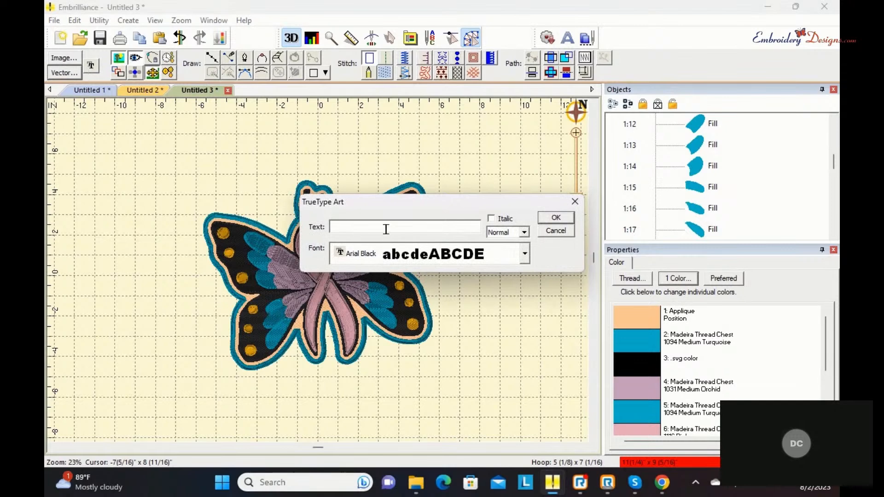
type("Cure")
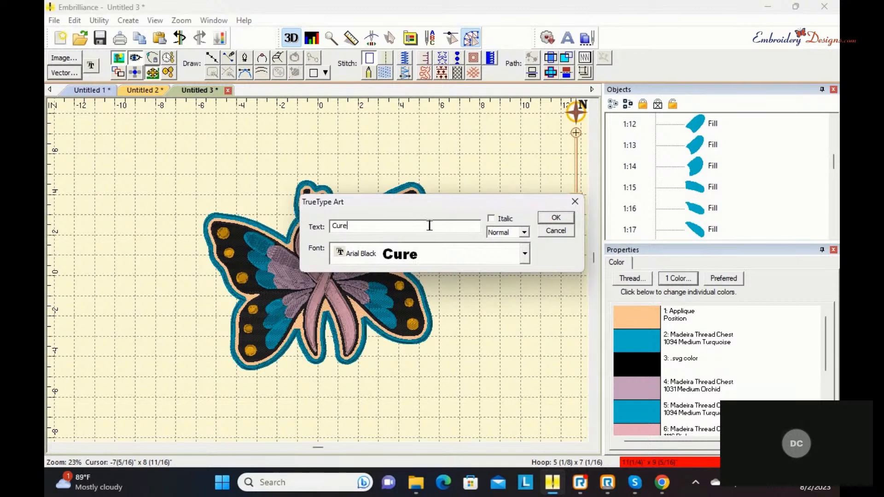
left_click(558, 216)
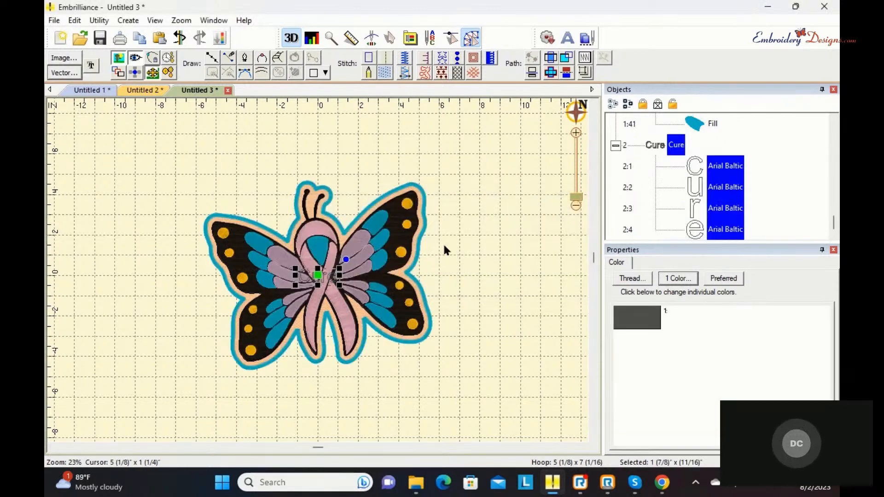
Enlarge the "Cure" lettering to about 6 3/4" x 2 7/16" and place it just below the butterfly
left_click_drag(319, 280, 246, 184)
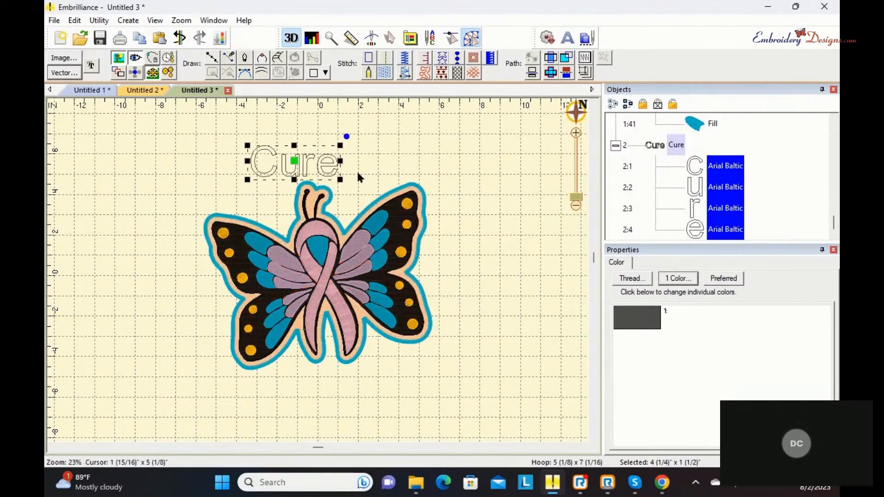
left_click_drag(341, 180, 391, 199)
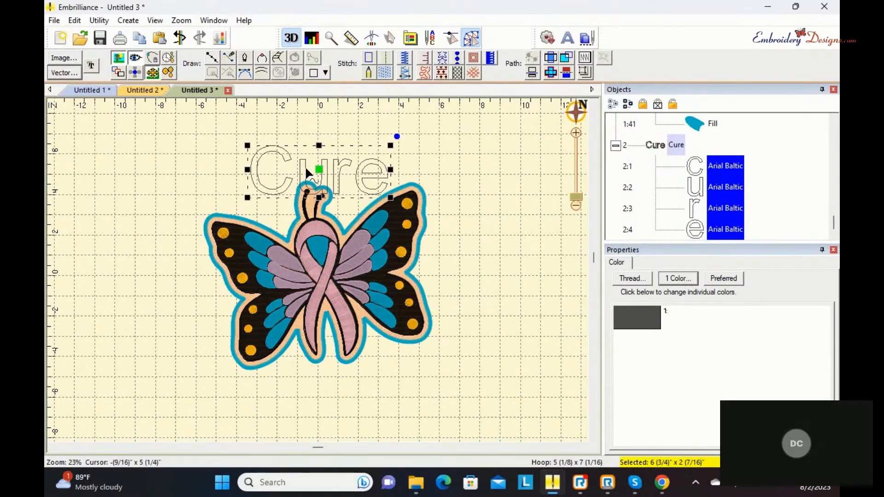
left_click_drag(320, 174, 348, 394)
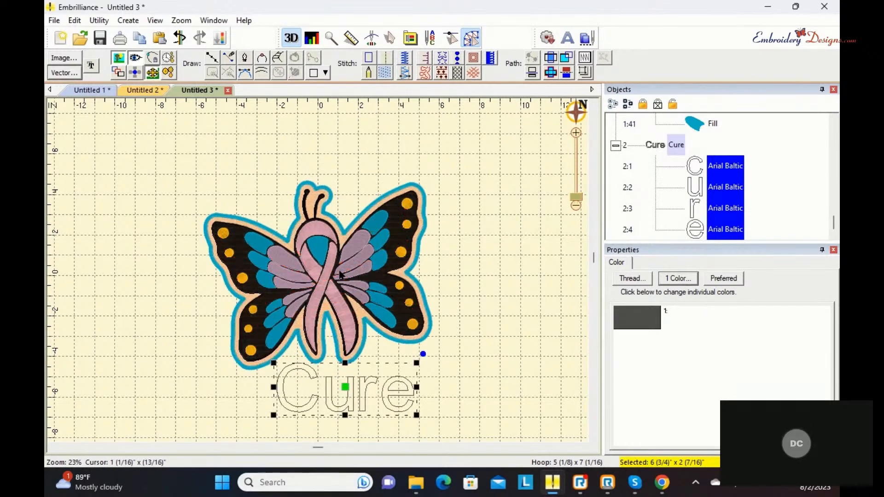
Convert the "Cure" letters to satin columns, generate their stitches and deselect them
left_click(399, 71)
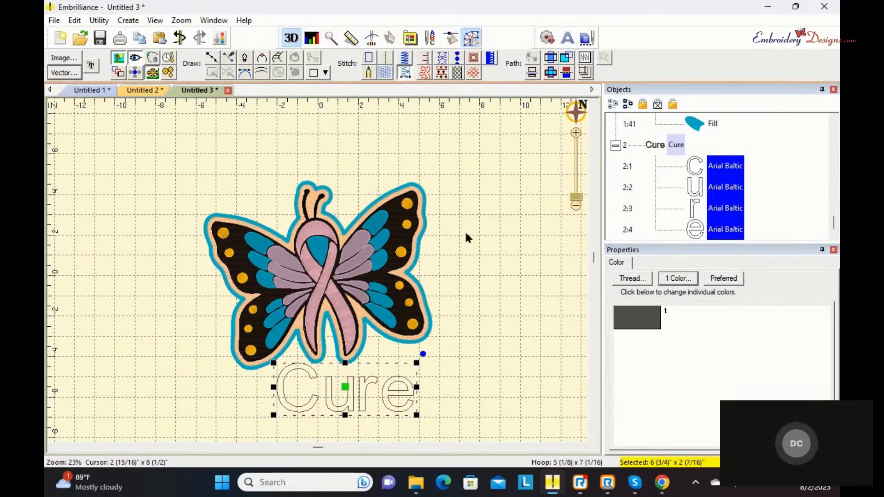
left_click(484, 254)
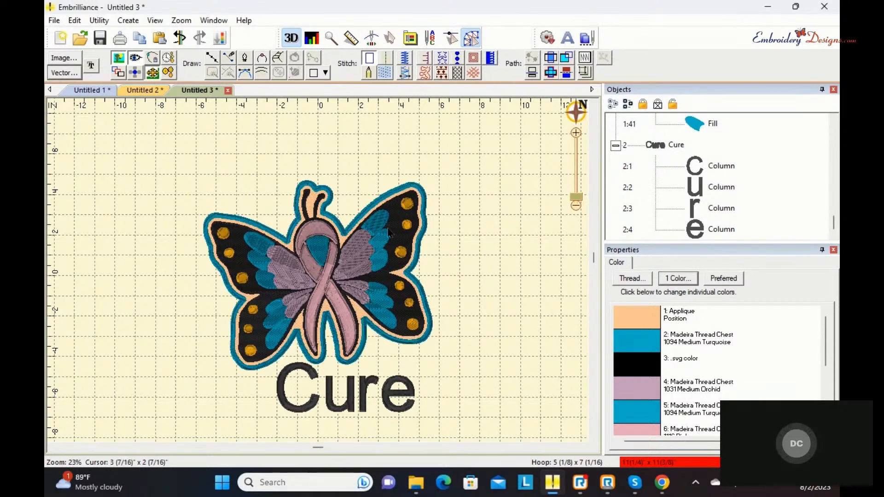
left_click(95, 67)
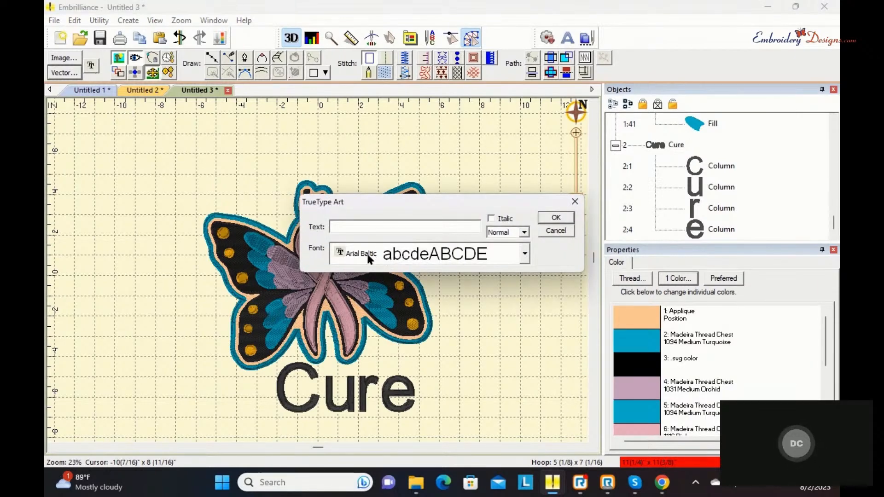
left_click(525, 255)
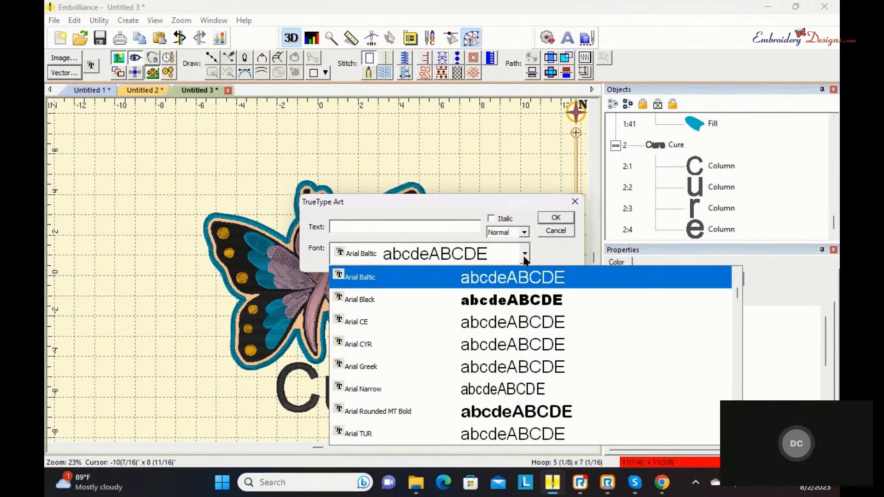
left_click(550, 219)
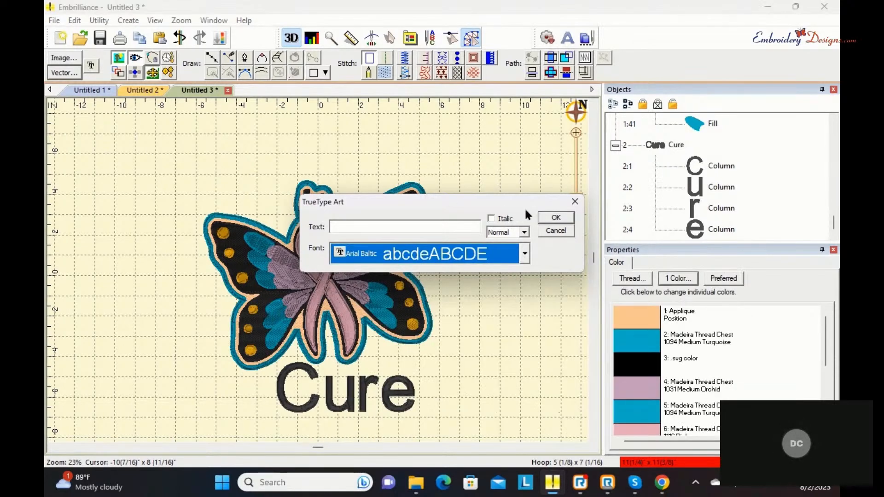
left_click(553, 218)
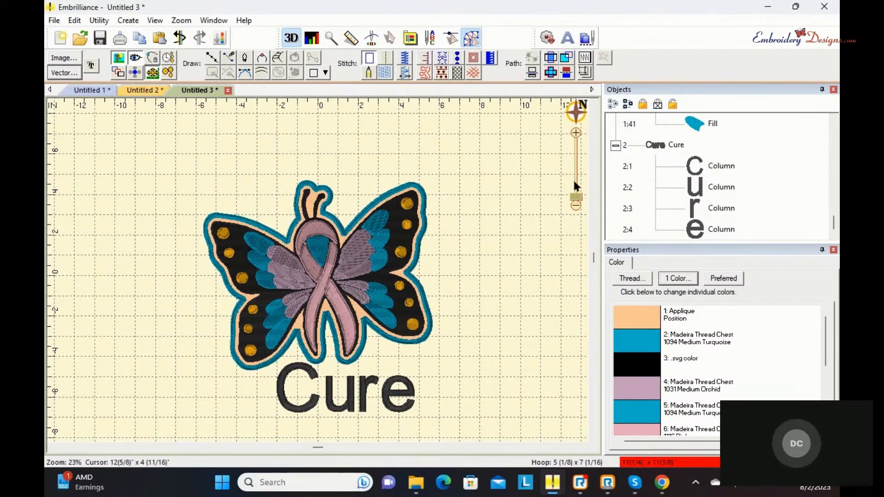
Inspect the stitching at the ribbon tail's tip and along the applique border up close
left_click_drag(577, 201, 576, 186)
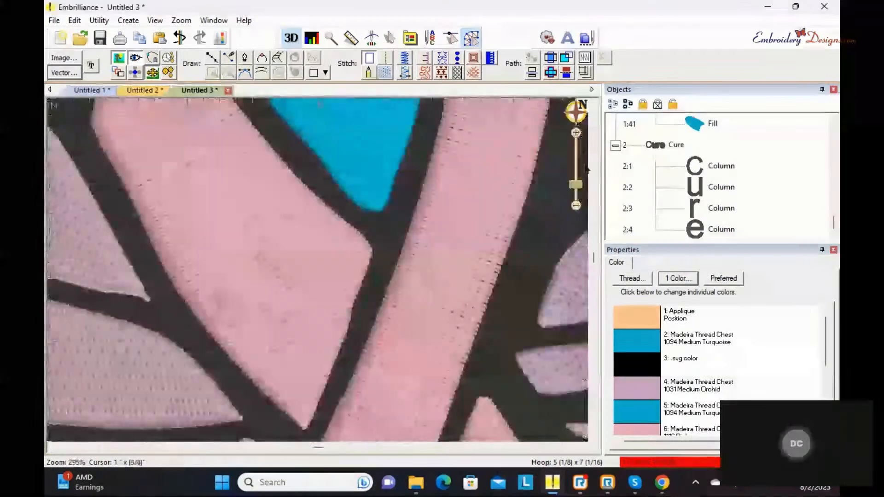
mouse_move(576, 111)
left_click_drag(497, 150, 489, 212)
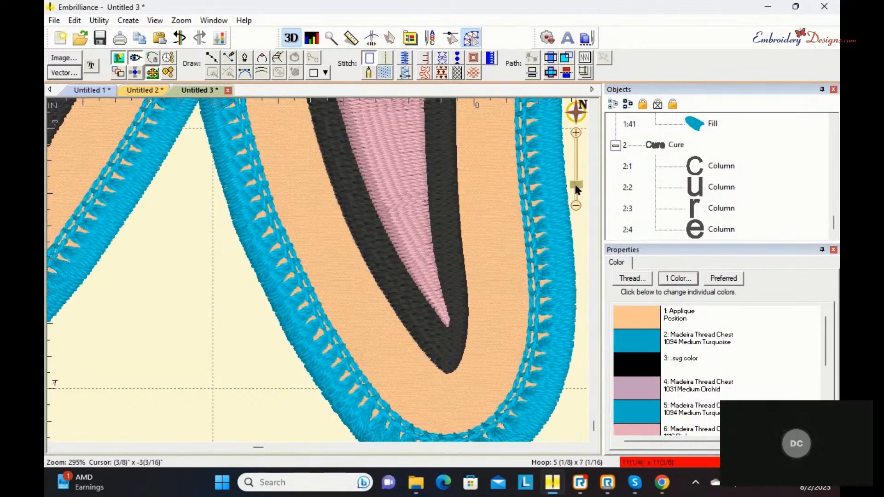
Turn the letter "e" of "Cure" from a satin column back into a plain line outline
left_click_drag(575, 186, 577, 203)
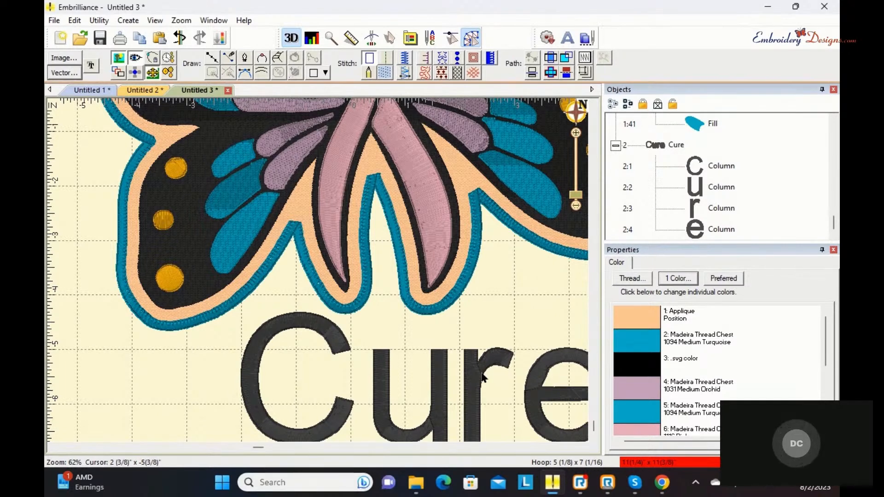
left_click(540, 386)
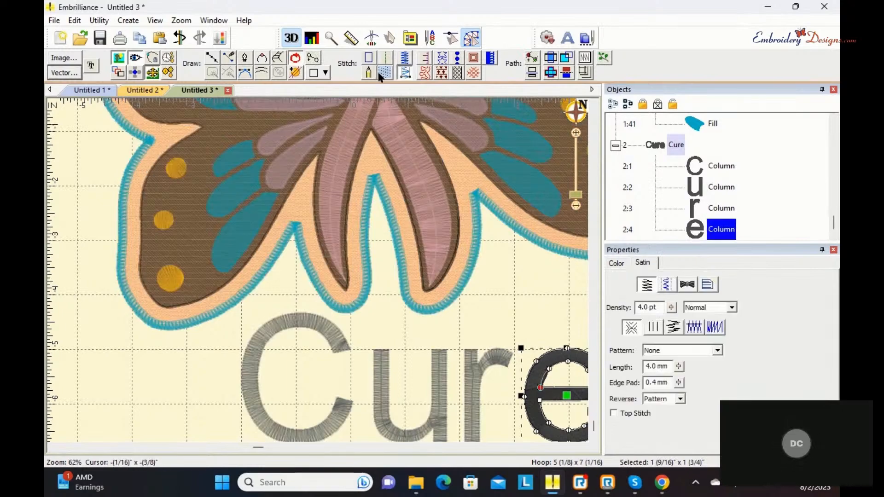
left_click(406, 72)
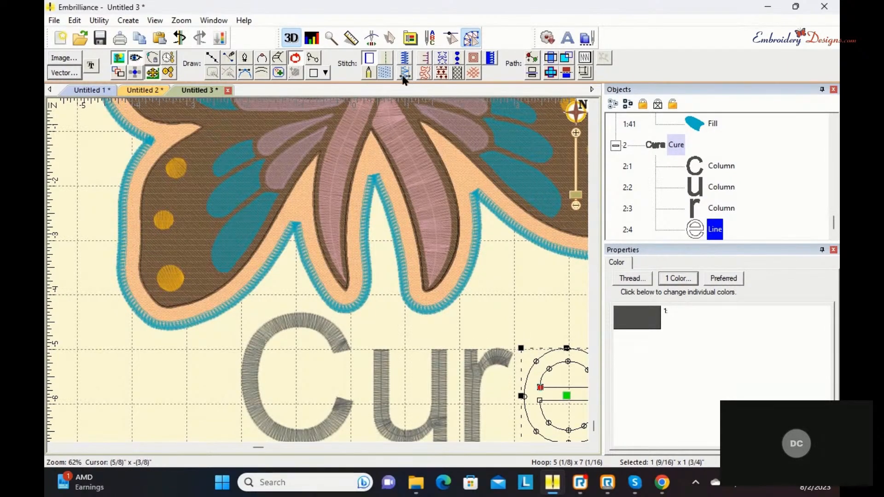
Draw a satin column of about 5/16" x 13/16" along the left curve of the "e", following its inner and outer outlines, and deselect it
left_click(276, 61)
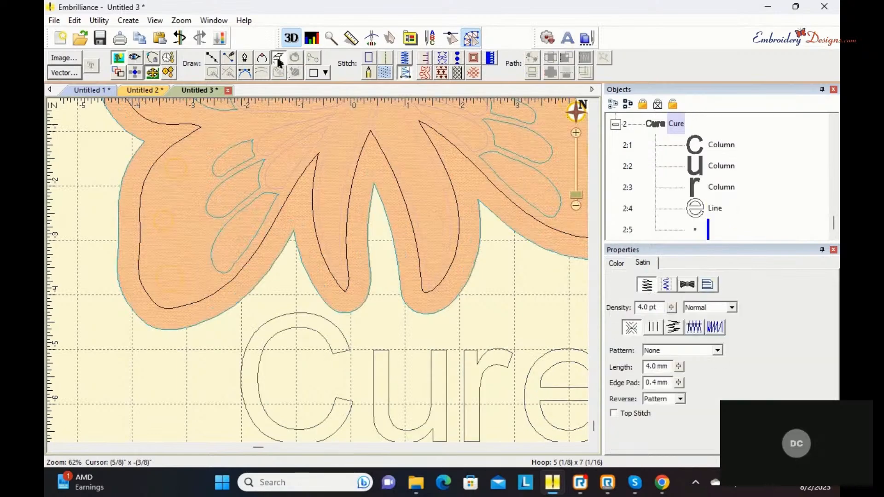
left_click(543, 374)
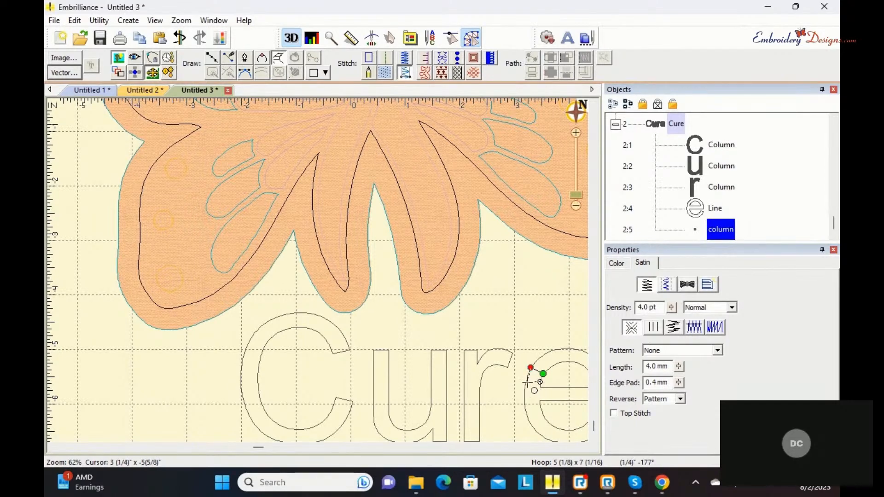
left_click(526, 382)
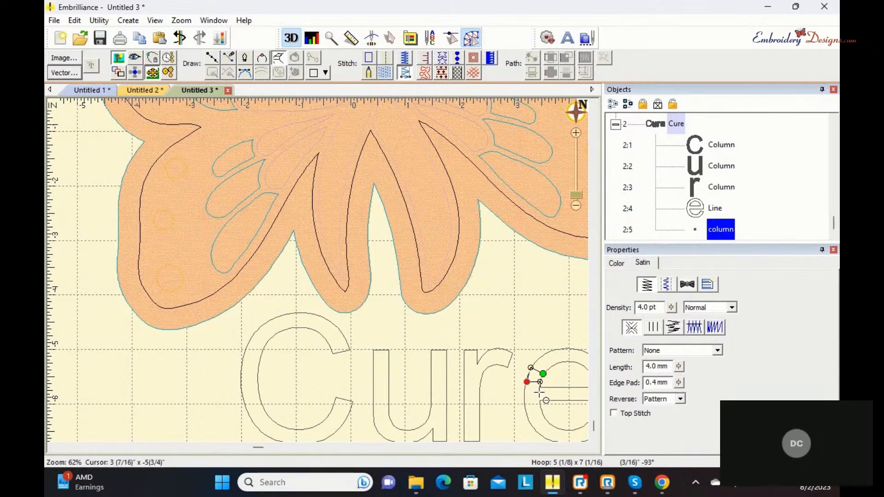
left_click(525, 396)
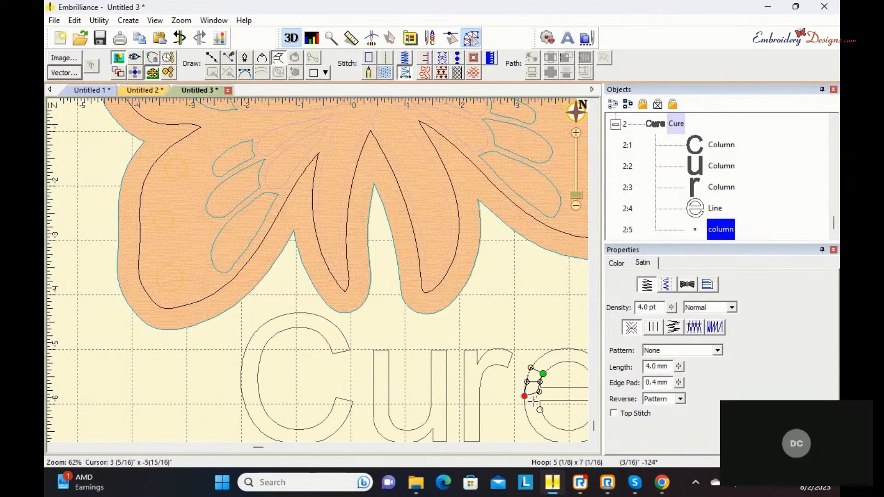
left_click(539, 401)
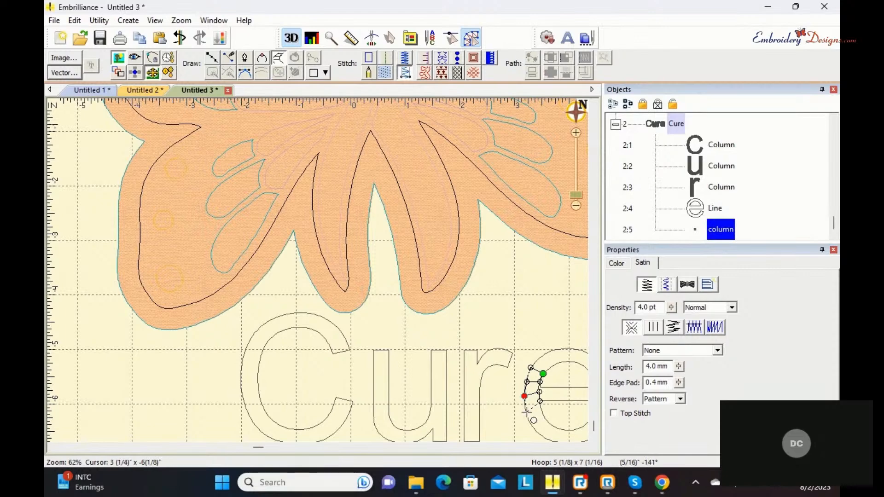
key("Return")
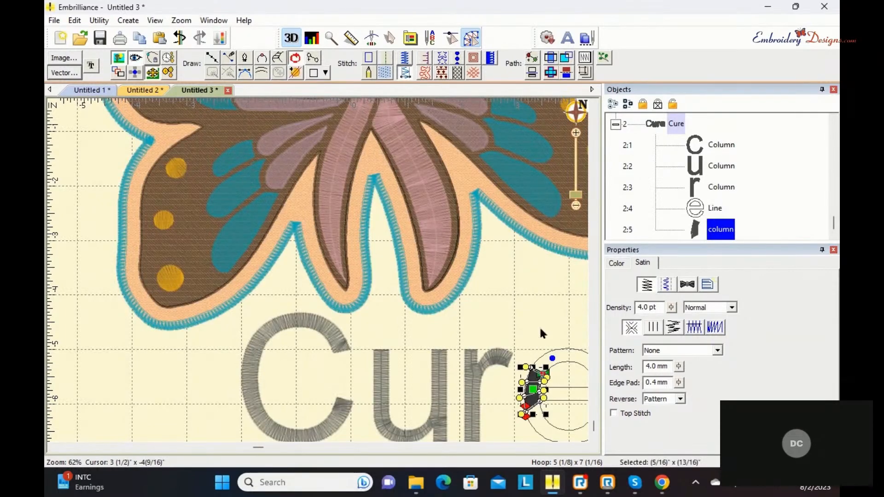
left_click(541, 304)
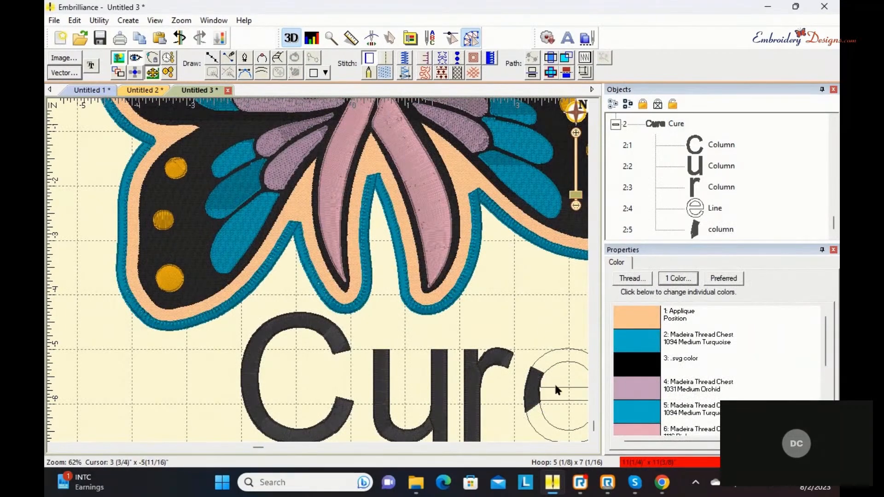
Undo the hand-drawn satin column on the "e" point by point until only the letter's line outline remains
left_click(561, 363)
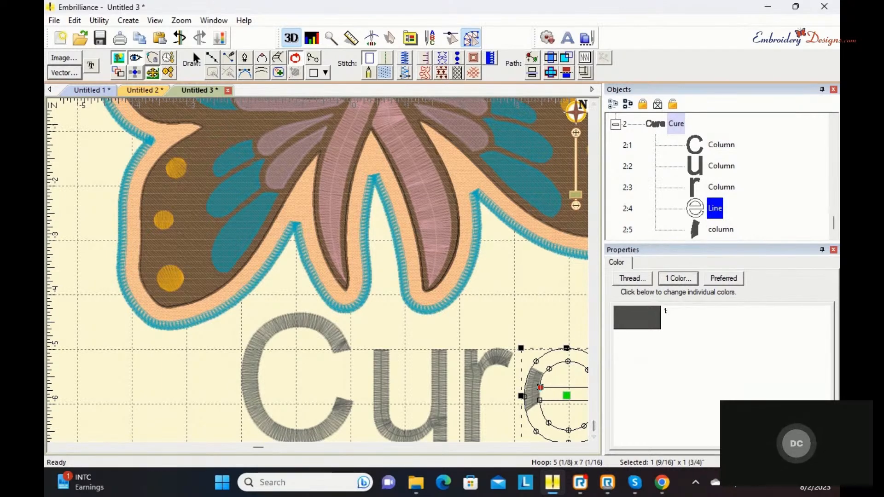
left_click(180, 38)
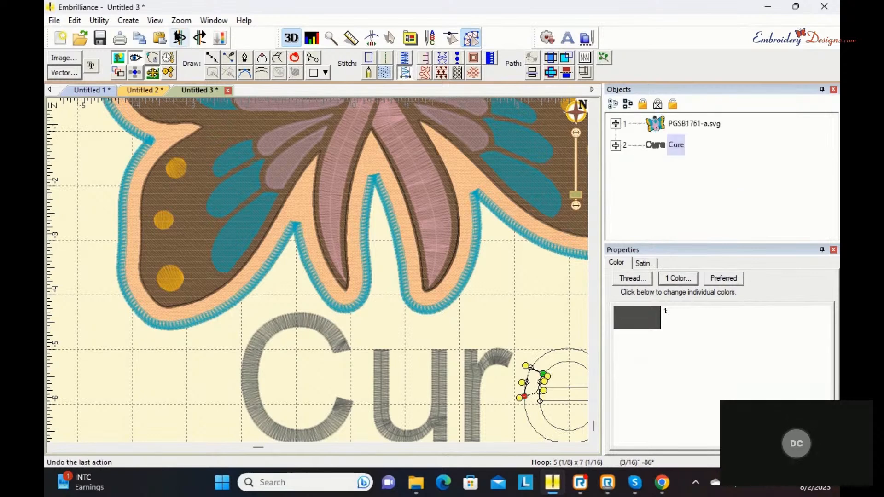
left_click(180, 38)
left_click(180, 38)
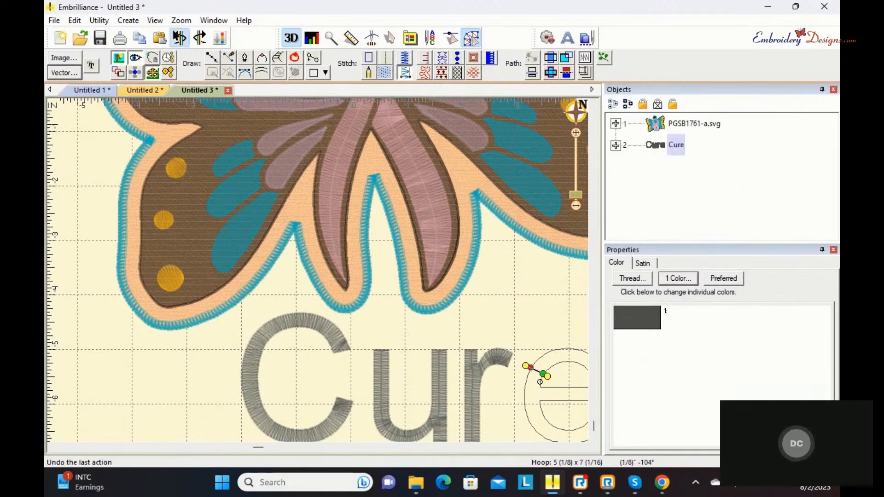
left_click(180, 38)
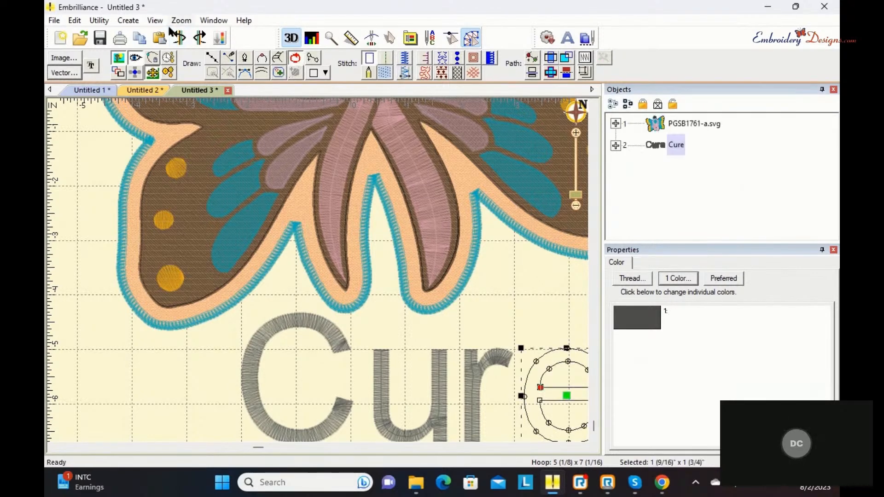
Convert the outlined "e" to a satin column again and deselect it
left_click(583, 447)
left_click(583, 447)
left_click(582, 448)
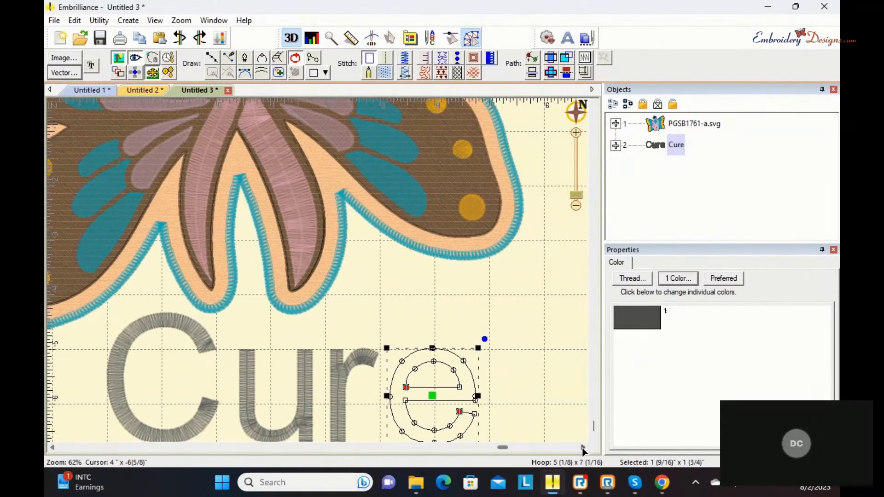
left_click(537, 351)
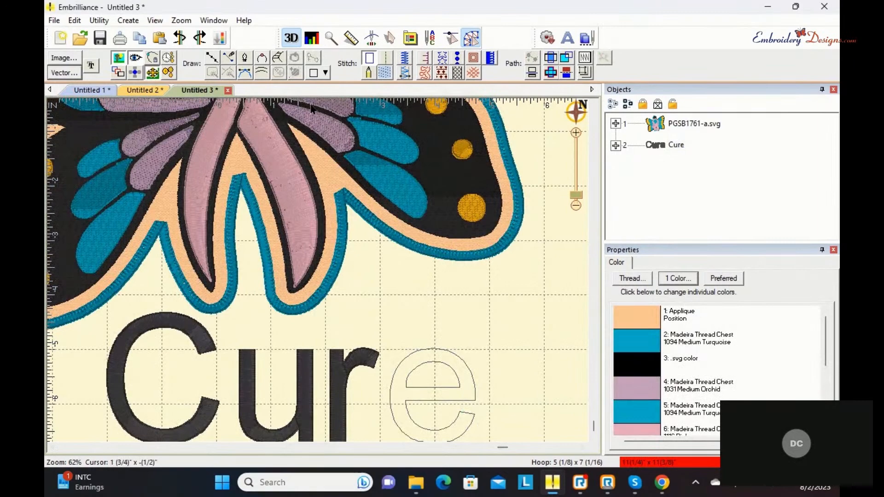
left_click(447, 364)
left_click(404, 73)
left_click(540, 294)
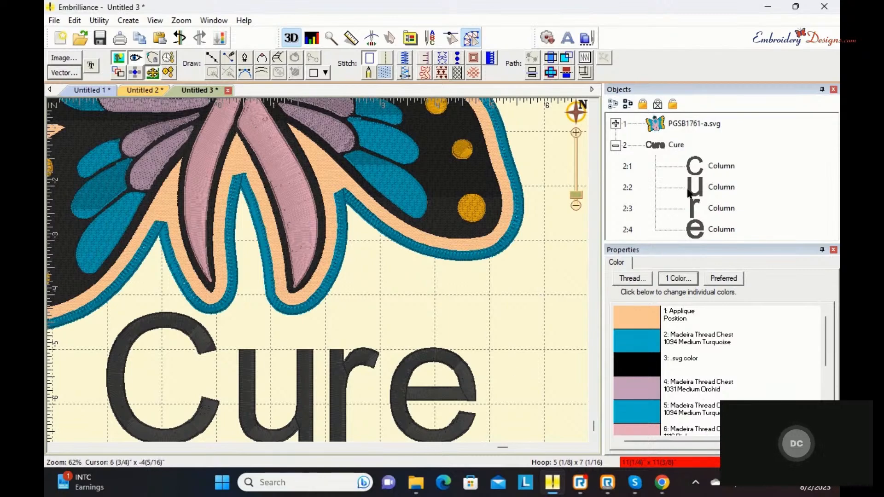
Recolor the whole "Cure" lettering to Madeira Thread Chest 1094 Medium Turquoise from the current page's palette and deselect it
left_click(662, 146)
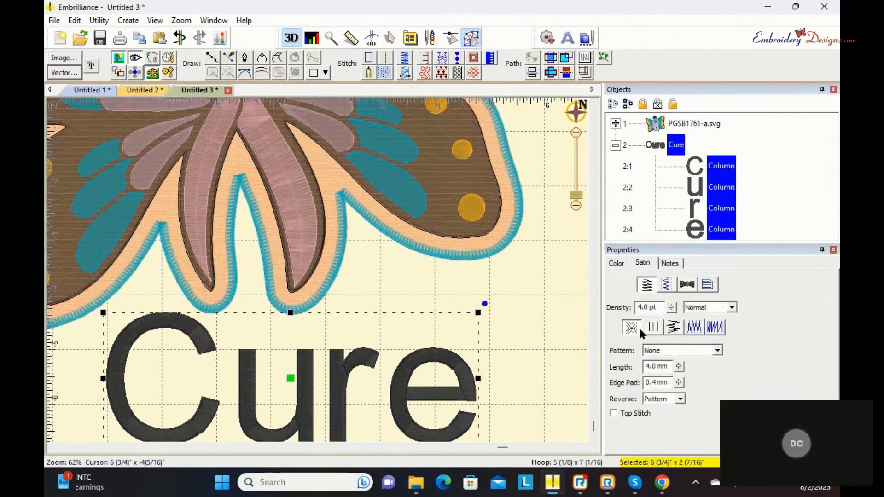
left_click(622, 260)
double_click(631, 315)
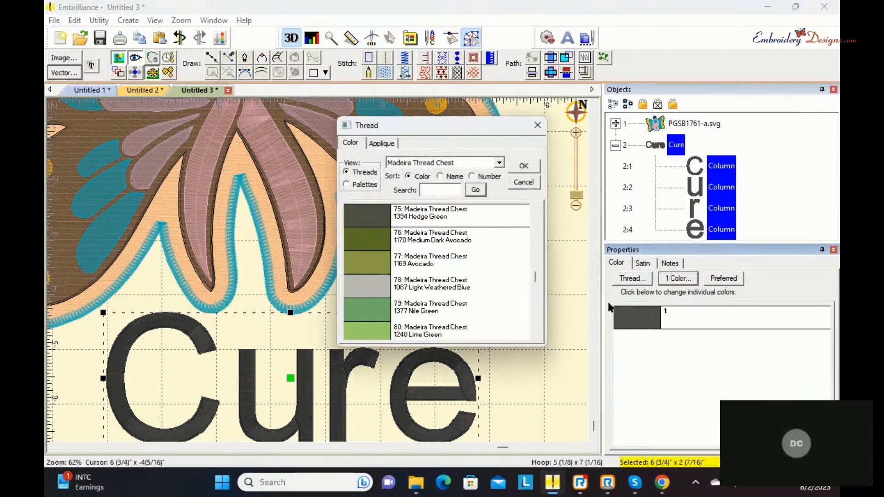
left_click(346, 184)
left_click(369, 320)
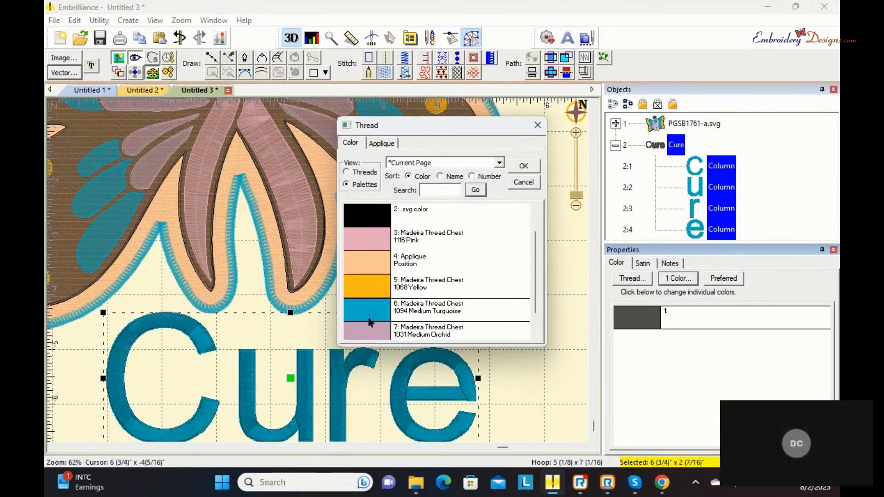
left_click(523, 166)
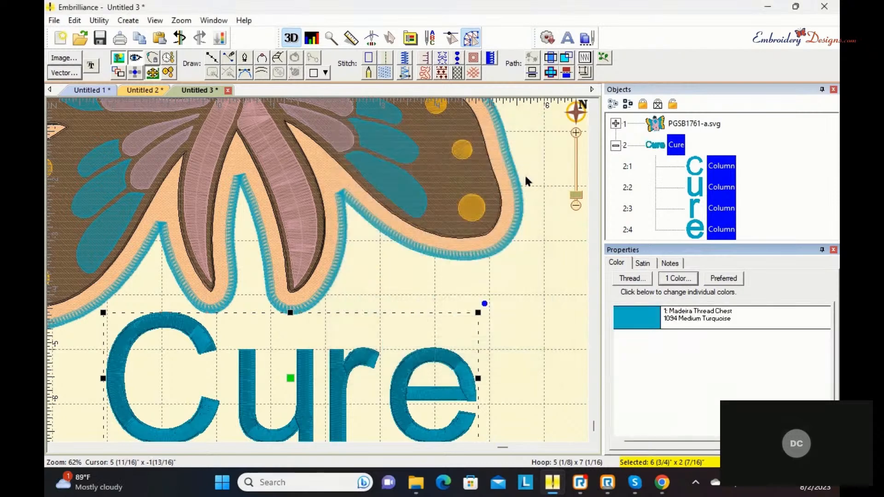
left_click(540, 239)
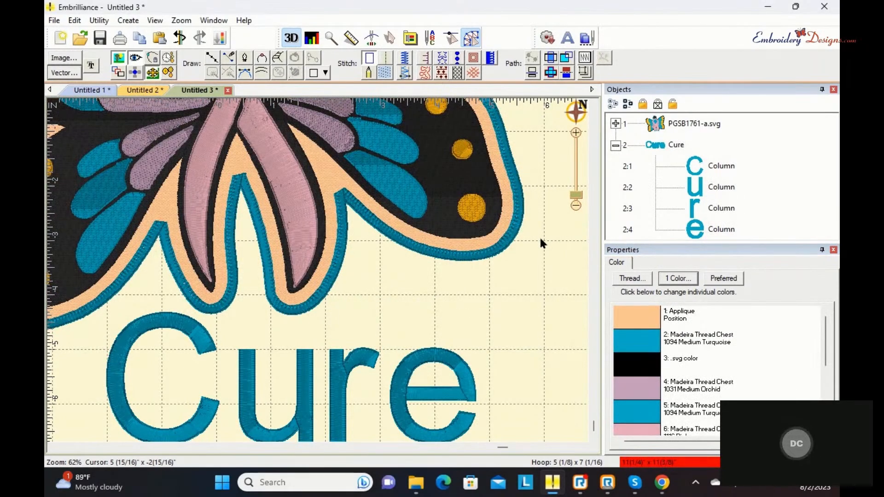
left_click(593, 429)
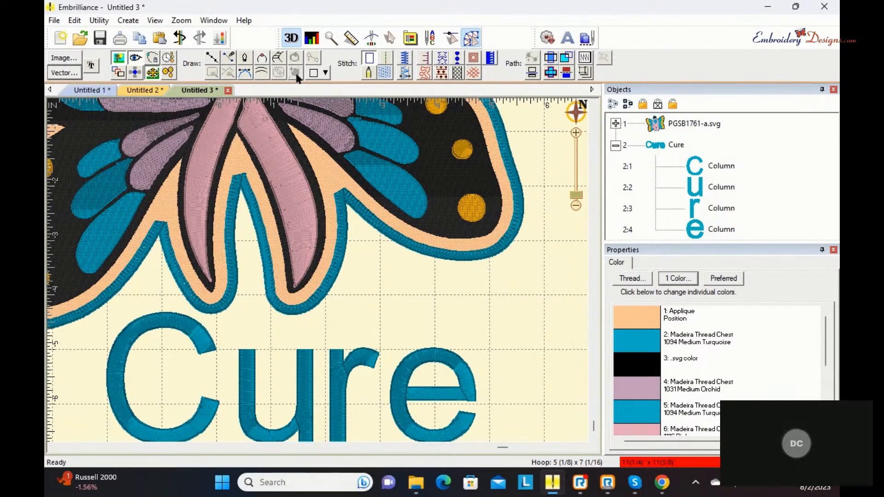
left_click(212, 57)
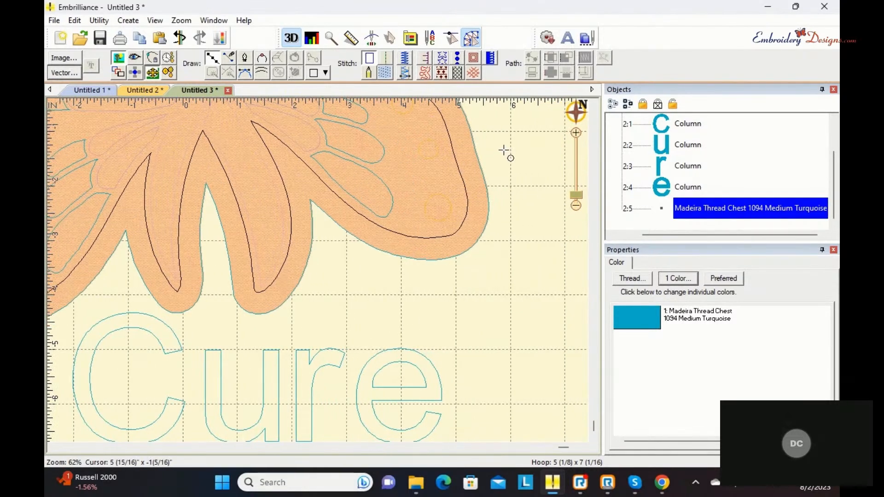
key("Escape")
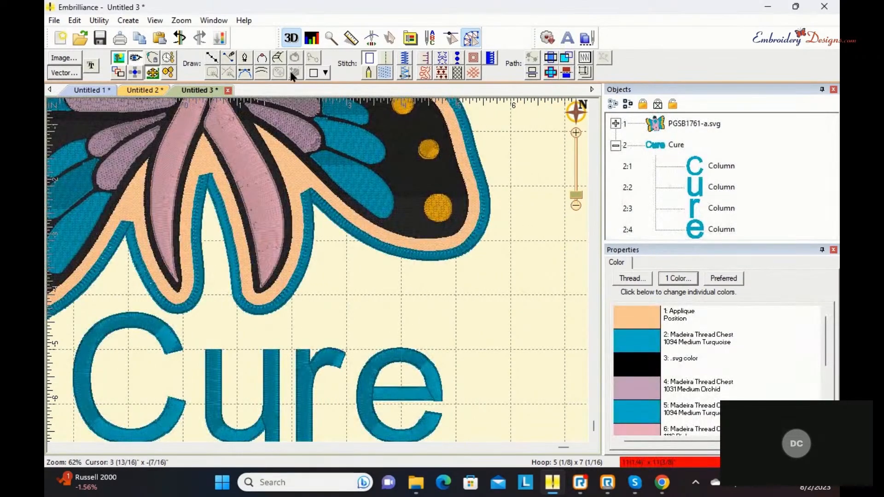